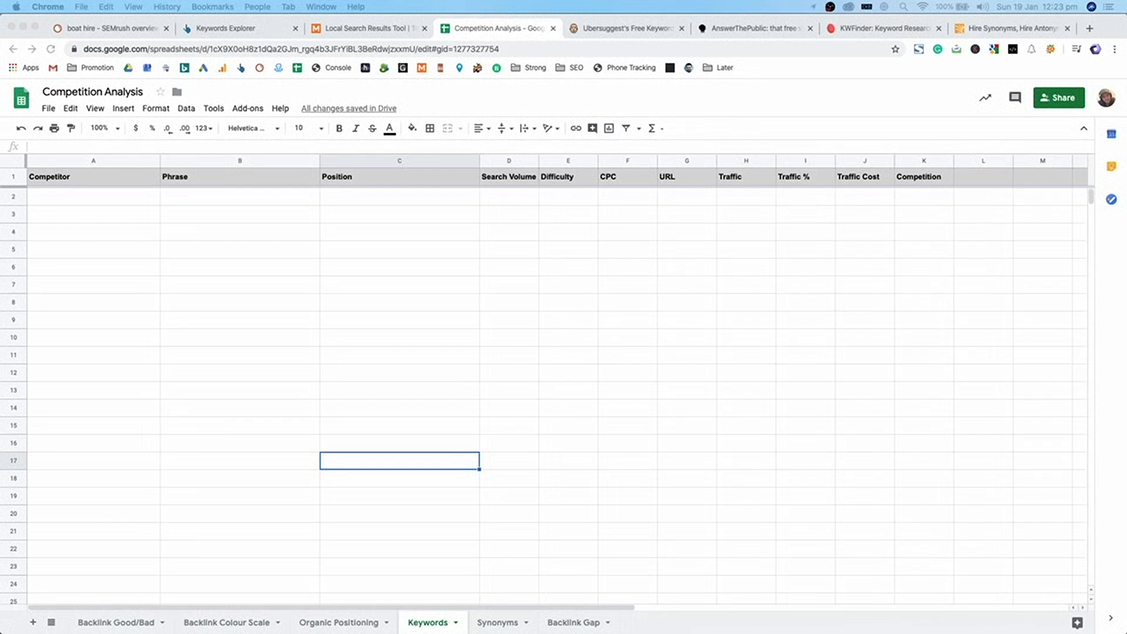
- Rename the Phrase header in B1 on the Keywords sheet to 'Phrase / Keyword'
click(603, 245)
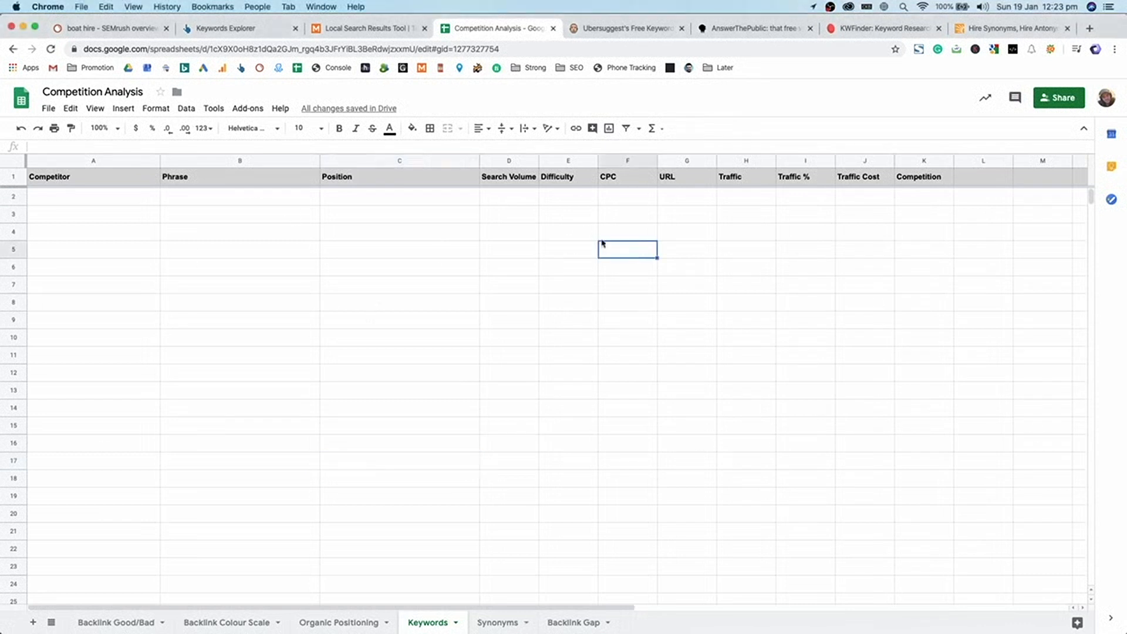
drag(63, 177, 163, 179)
double_click(222, 183)
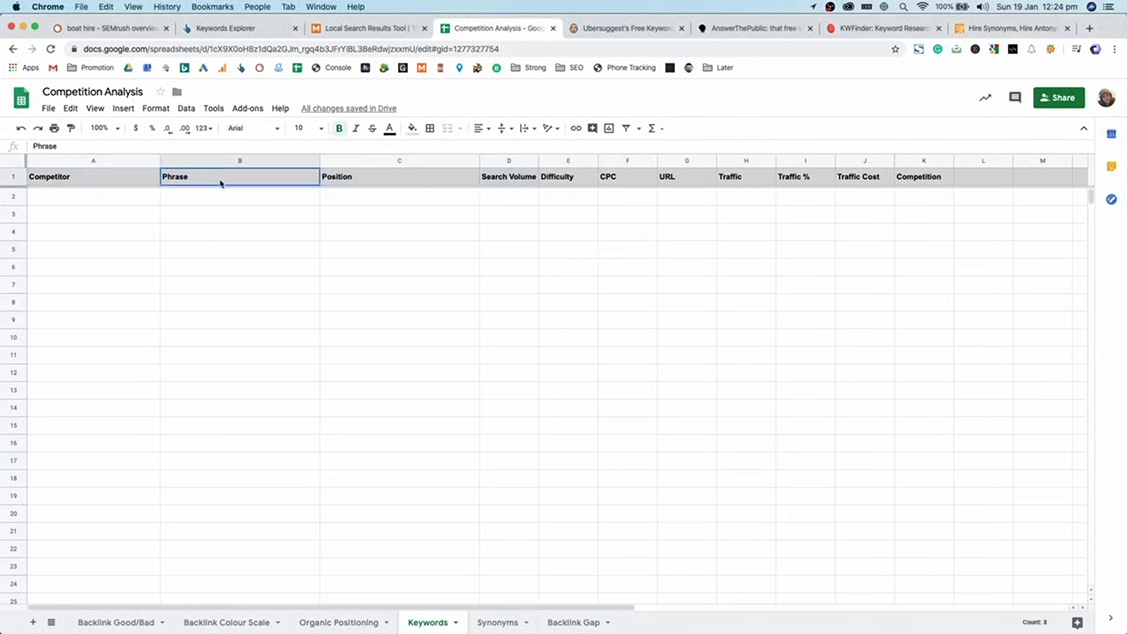
text(/ Keyword)
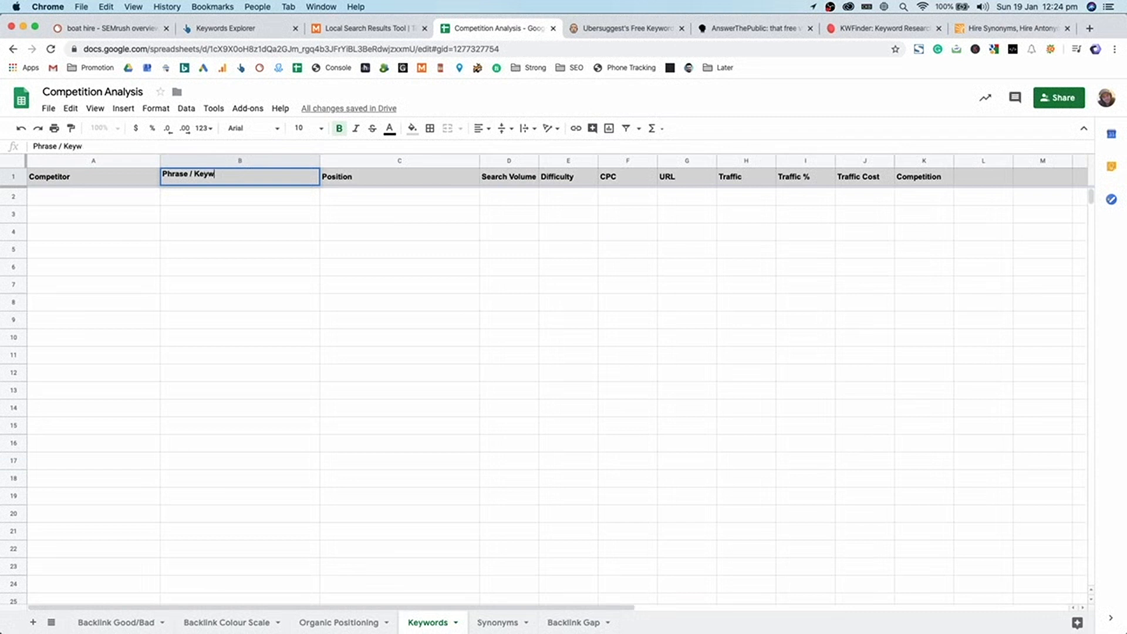
key(Return)
- Review the Competitor, Position and Search Volume through Competition columns on the Keywords sheet
click(385, 179)
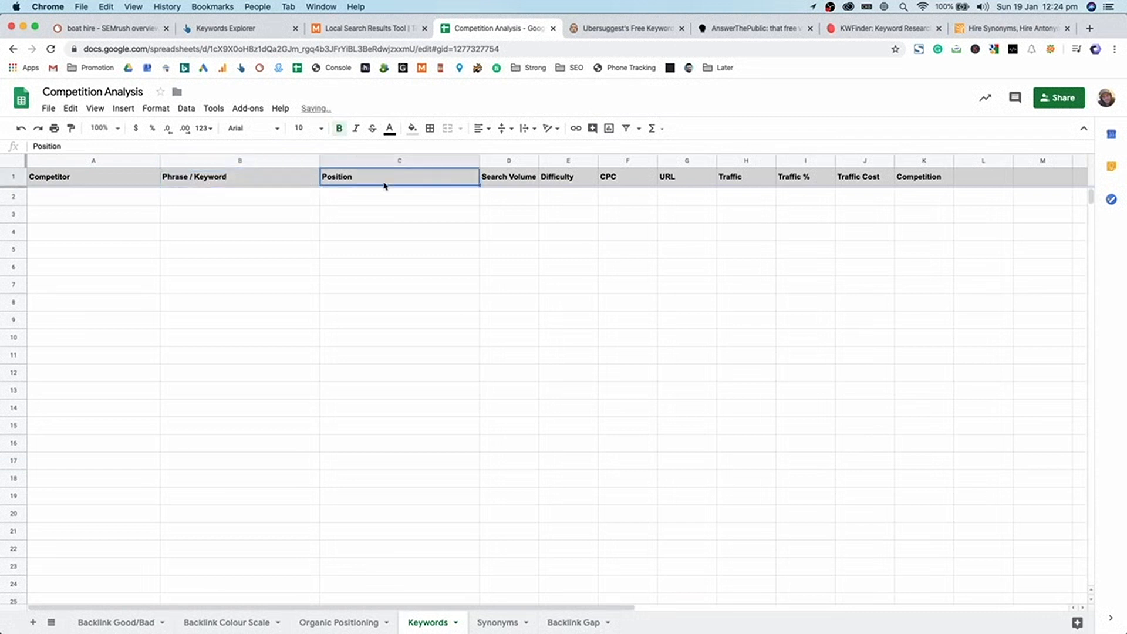
click(118, 195)
click(509, 203)
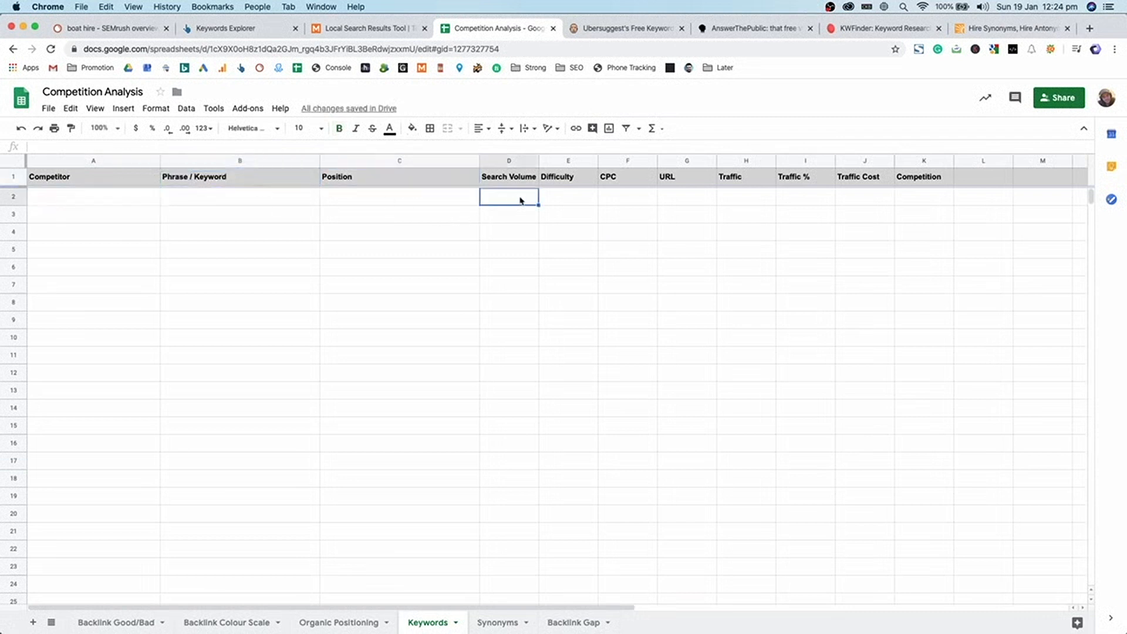
drag(153, 198, 116, 361)
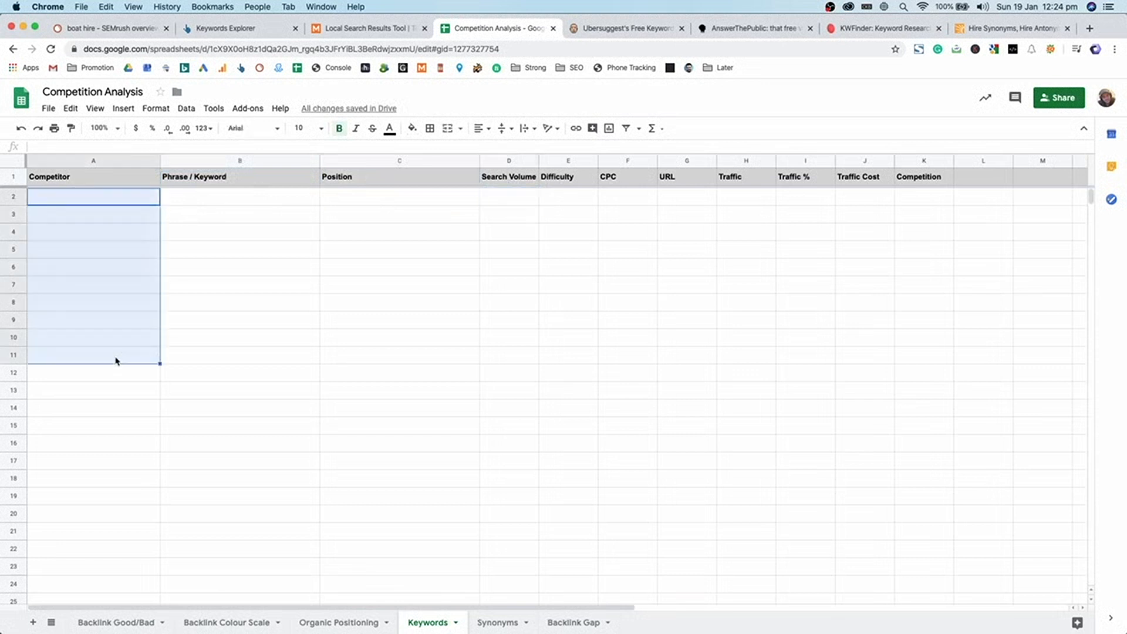
drag(508, 179, 952, 179)
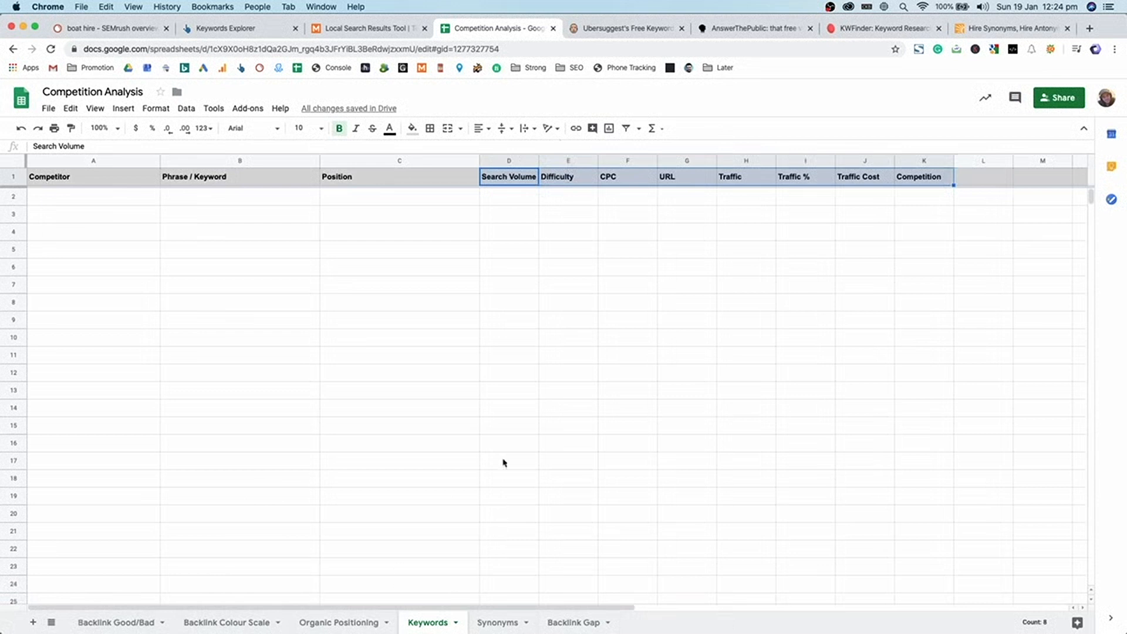
click(460, 460)
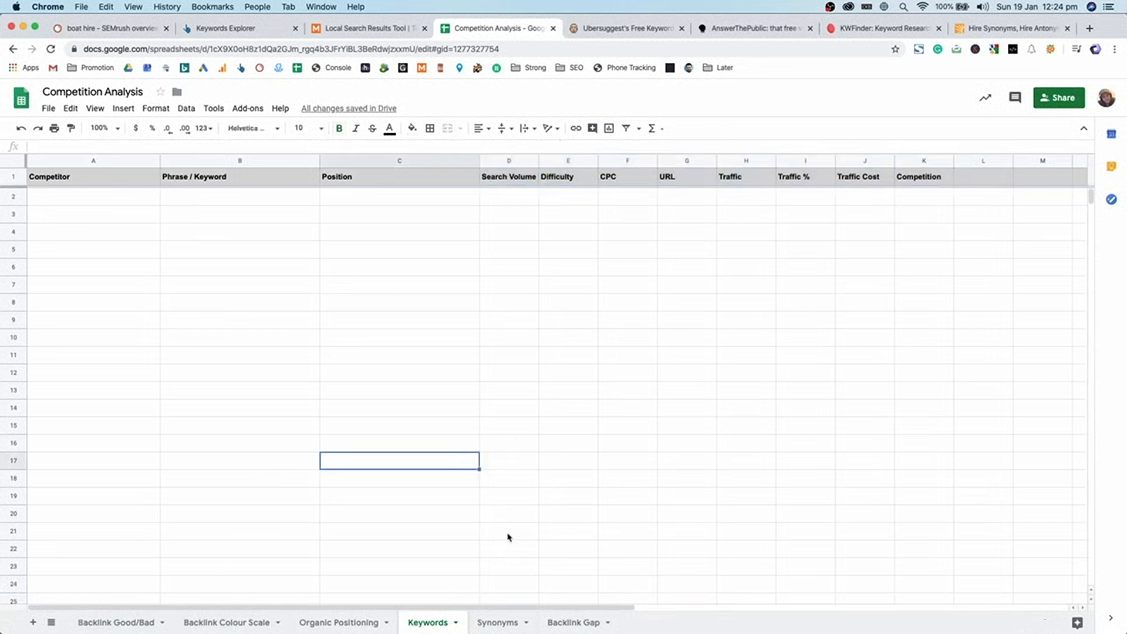
click(509, 518)
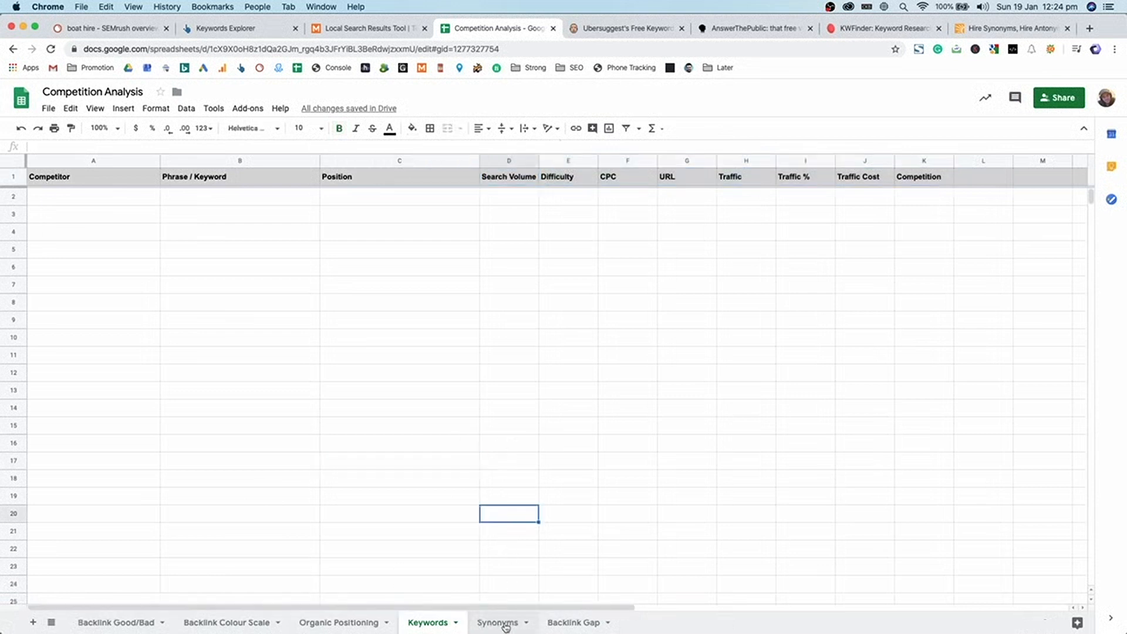
- Check the Synonyms sheet, then return to the Keywords sheet
click(509, 623)
click(213, 238)
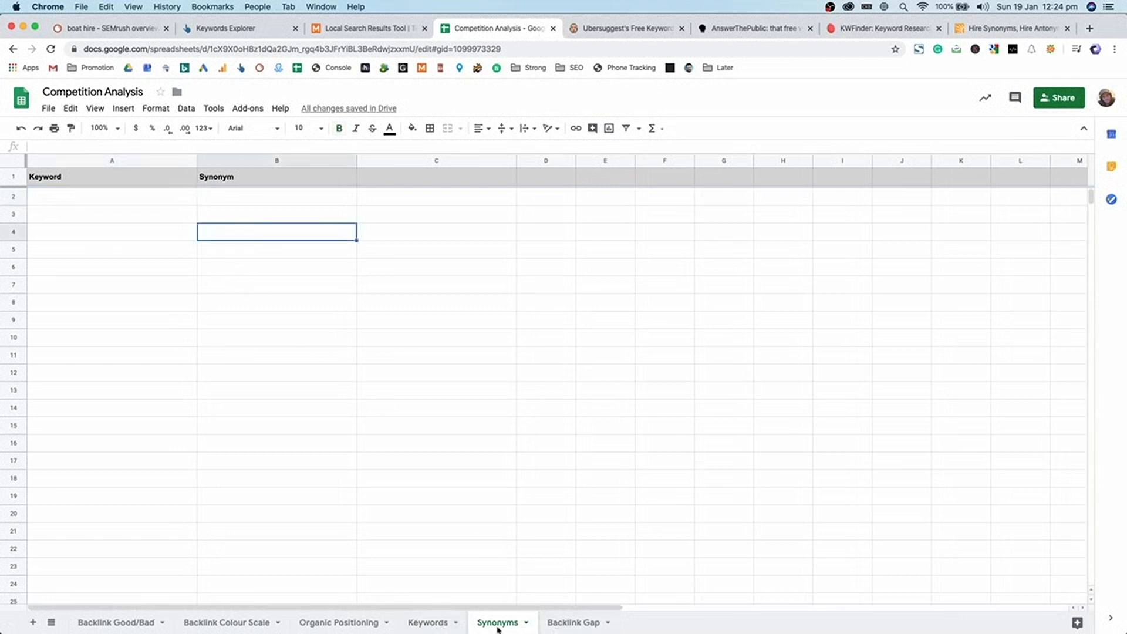
click(440, 625)
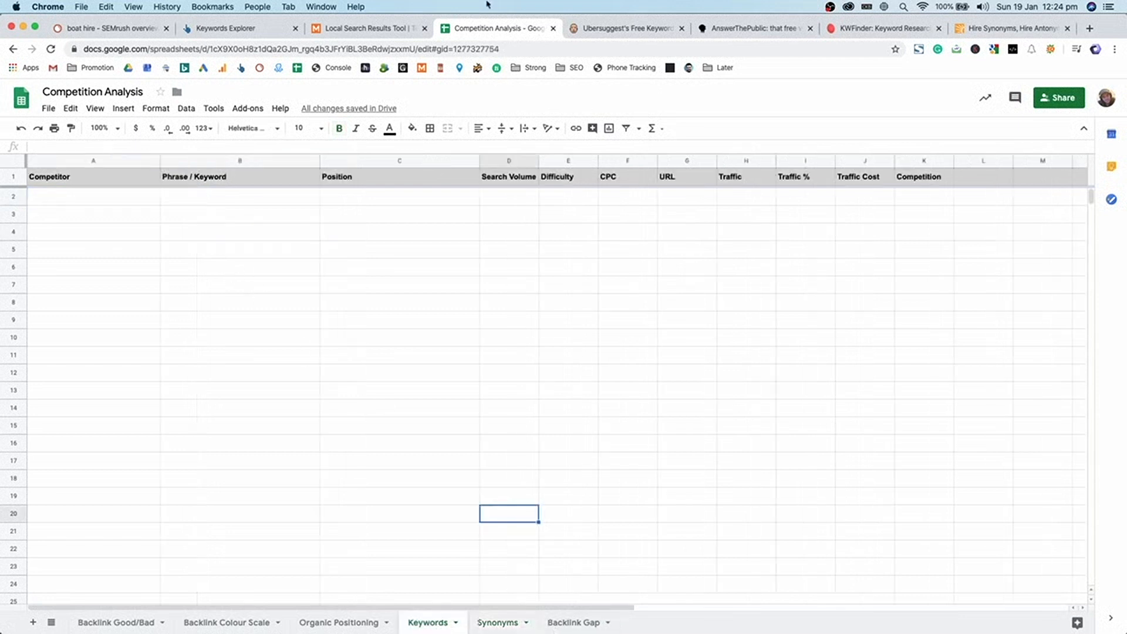
- Glance over the Ahrefs, Ubersuggest, AnswerThePublic, KWFinder and thesaurus tabs, ending on SEMrush's boat hire overview
click(141, 30)
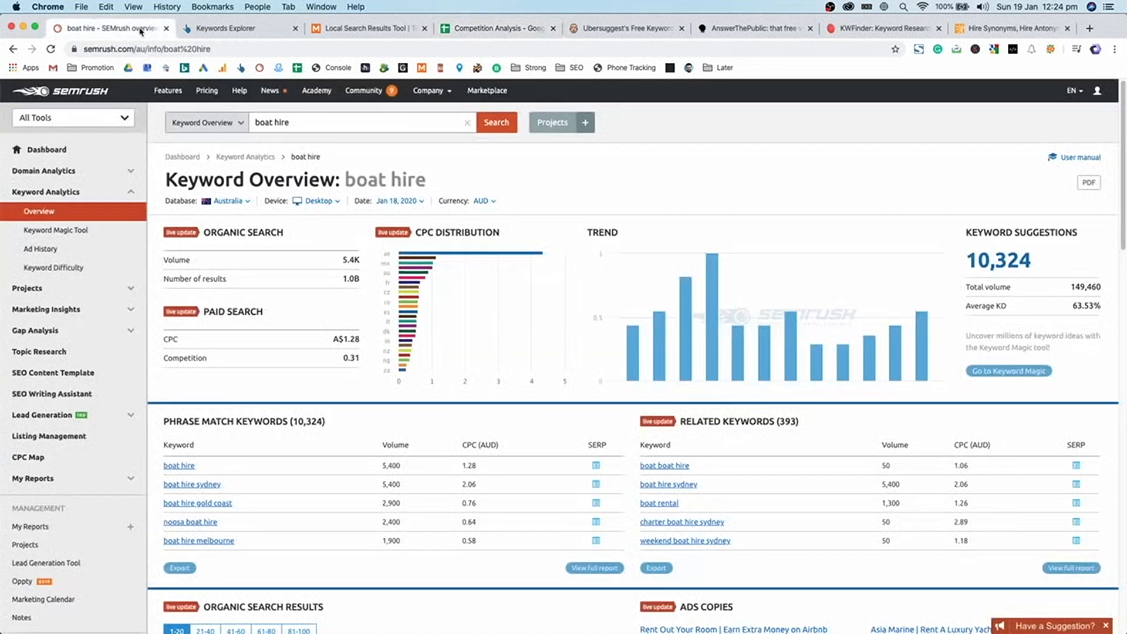
click(229, 29)
click(471, 32)
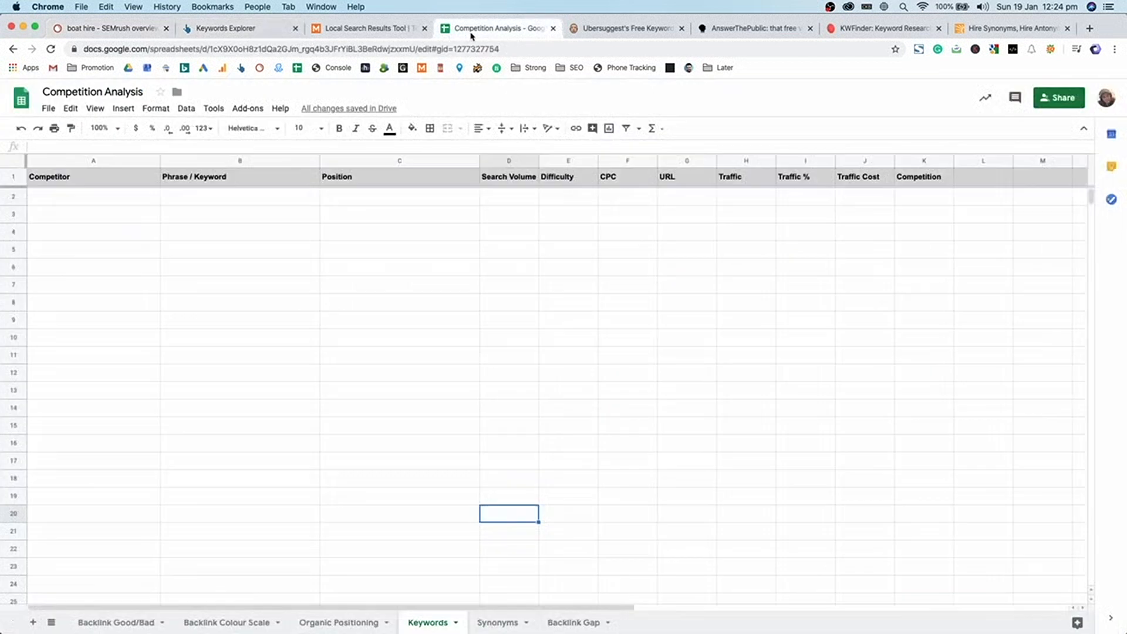
click(623, 31)
click(737, 30)
click(866, 32)
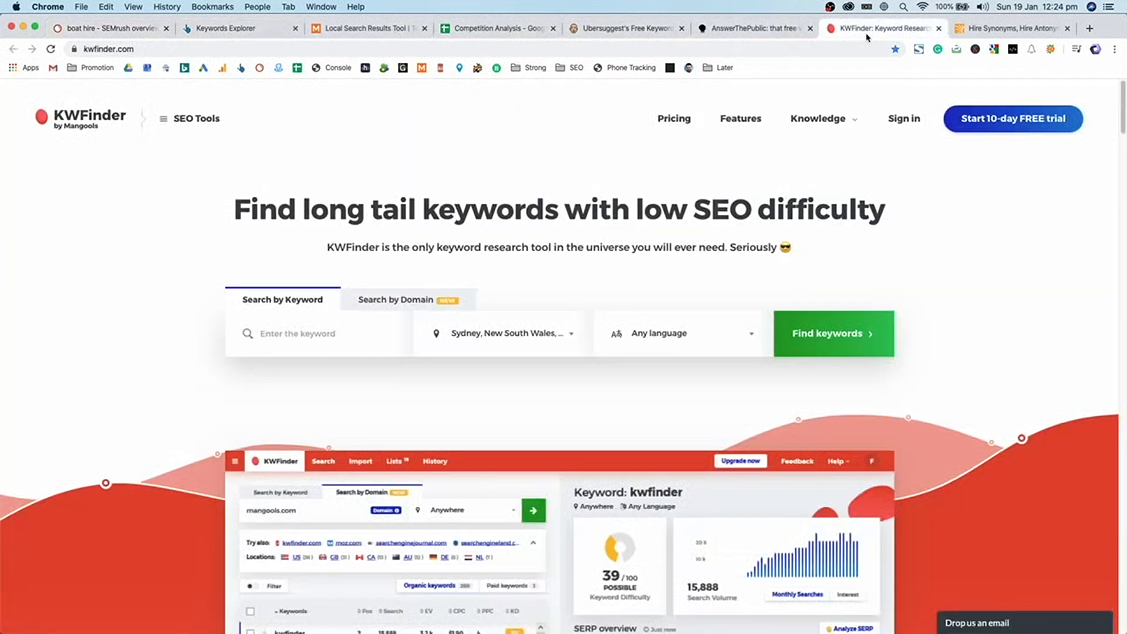
click(951, 32)
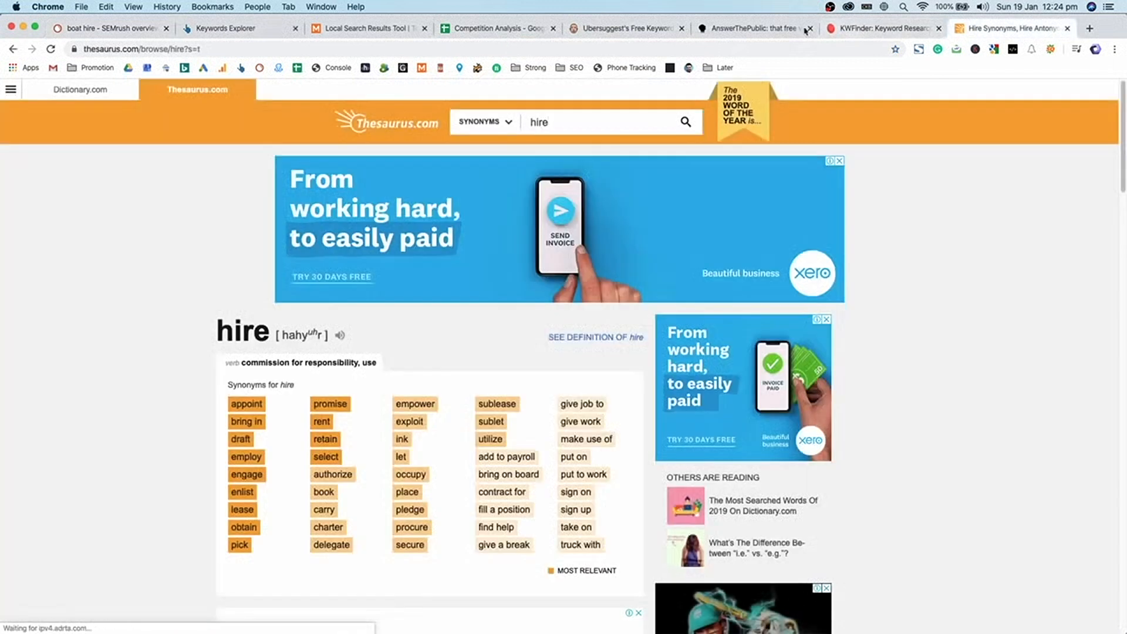
click(77, 30)
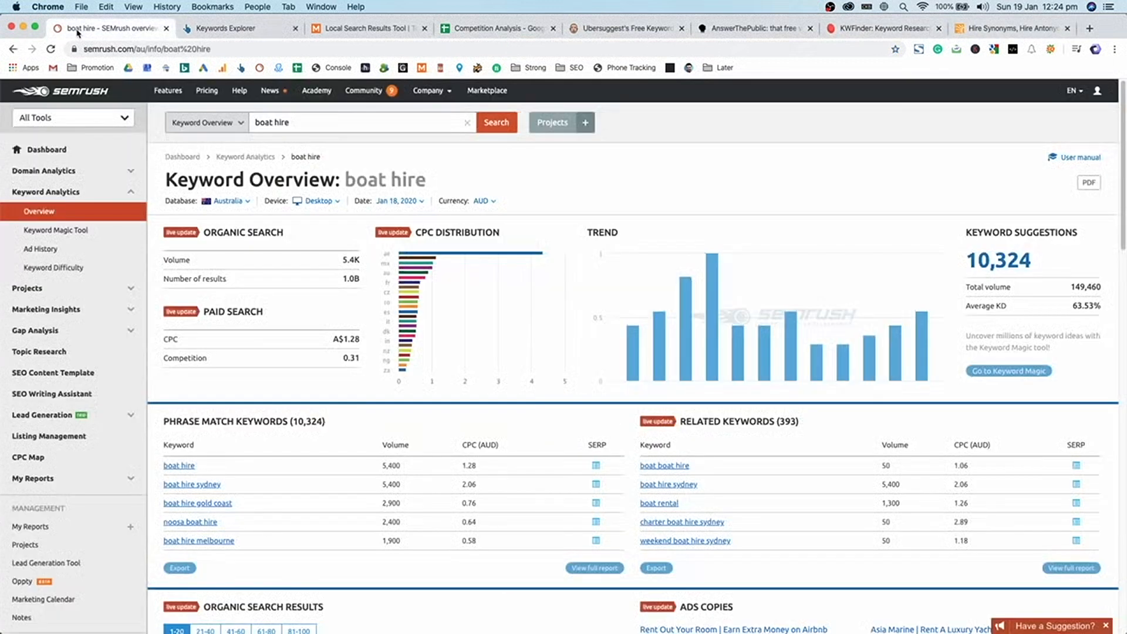
- Highlight the boat hire keyword on the overview and confirm the Australia database is selected
drag(427, 179, 380, 180)
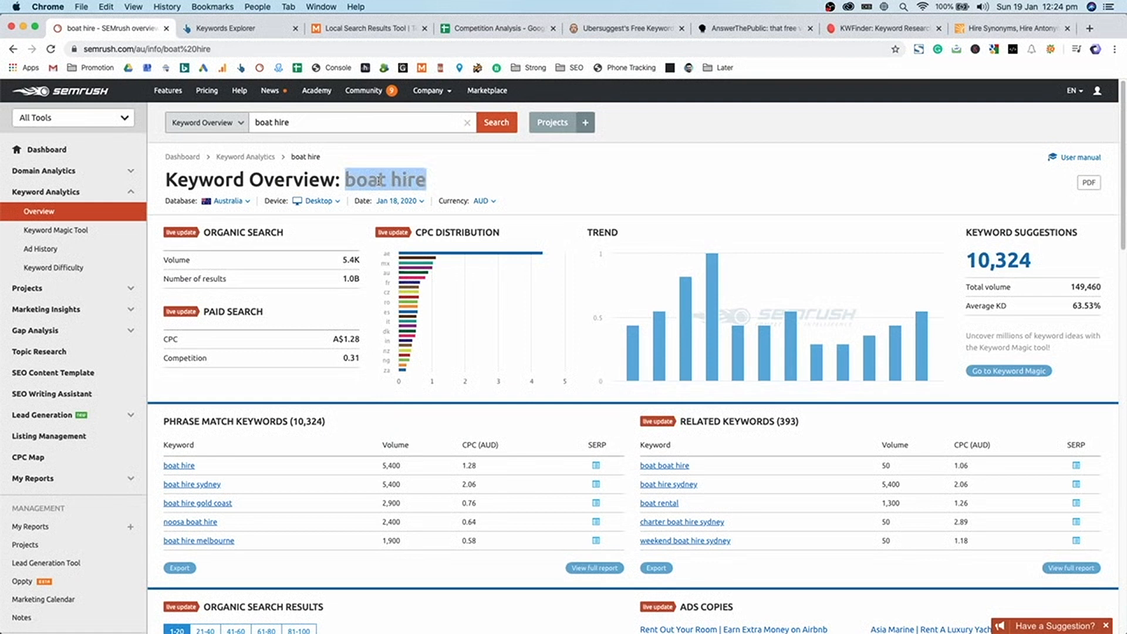
triple_click(299, 125)
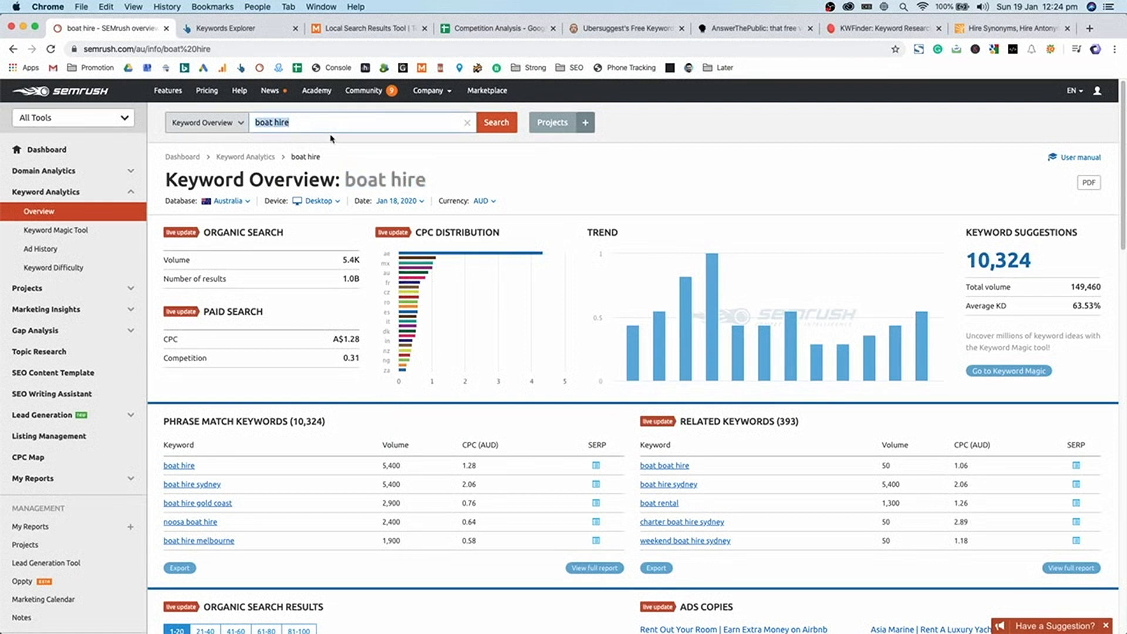
triple_click(298, 122)
click(285, 122)
triple_click(261, 123)
click(308, 119)
double_click(413, 177)
click(392, 176)
double_click(369, 181)
mouse_move(370, 182)
mouse_down()
mouse_move(393, 181)
mouse_move(383, 181)
mouse_up()
double_click(405, 180)
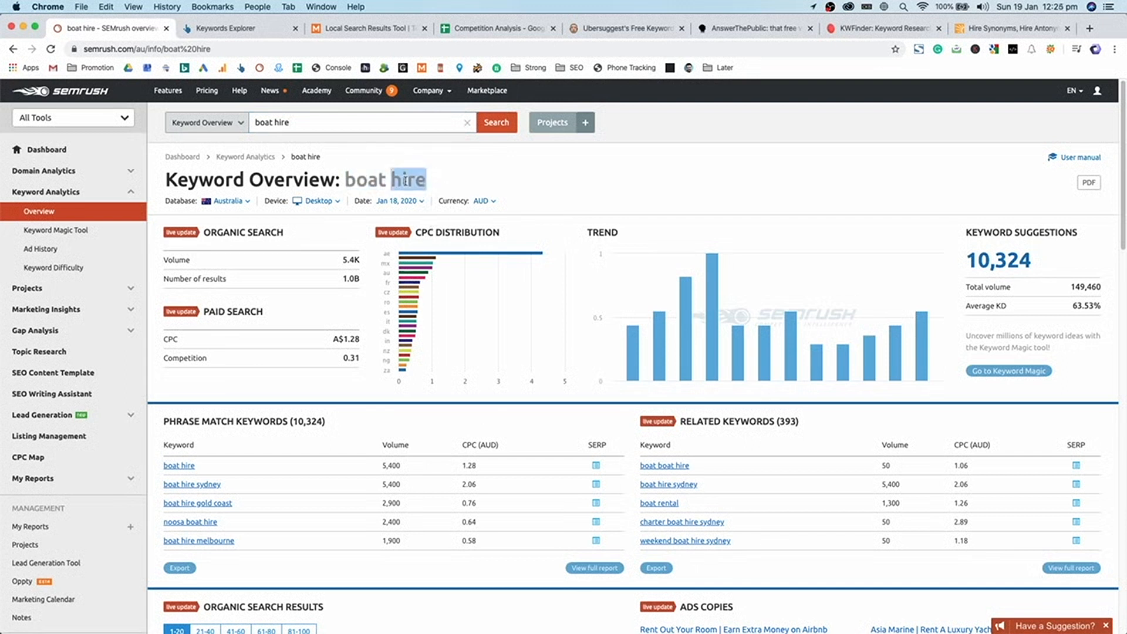
drag(414, 182, 361, 176)
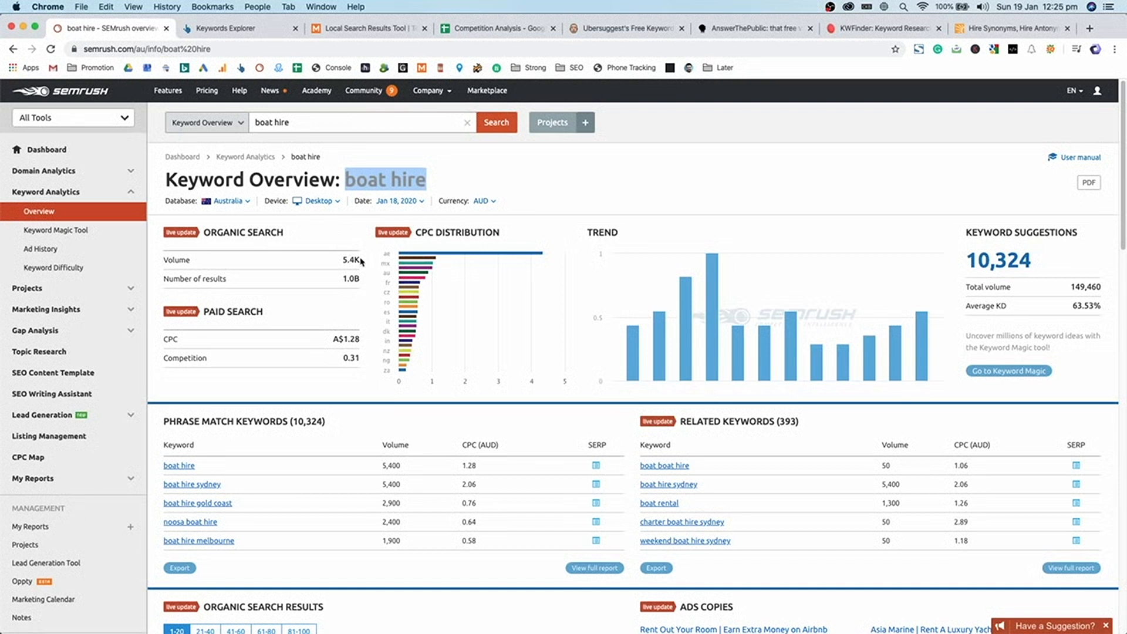
click(245, 201)
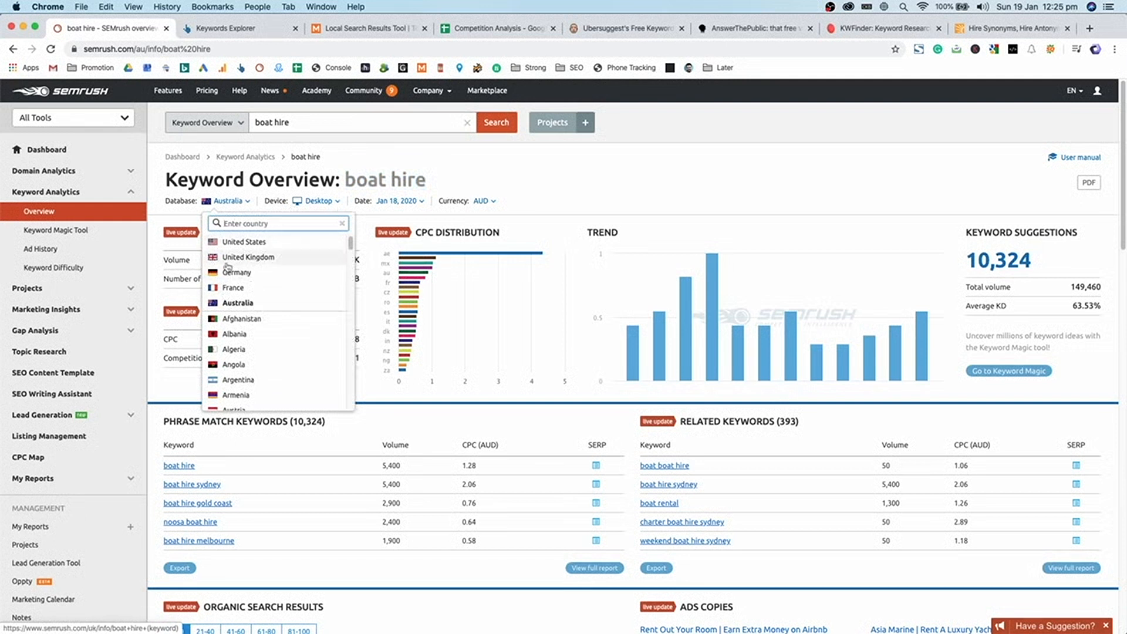
click(179, 256)
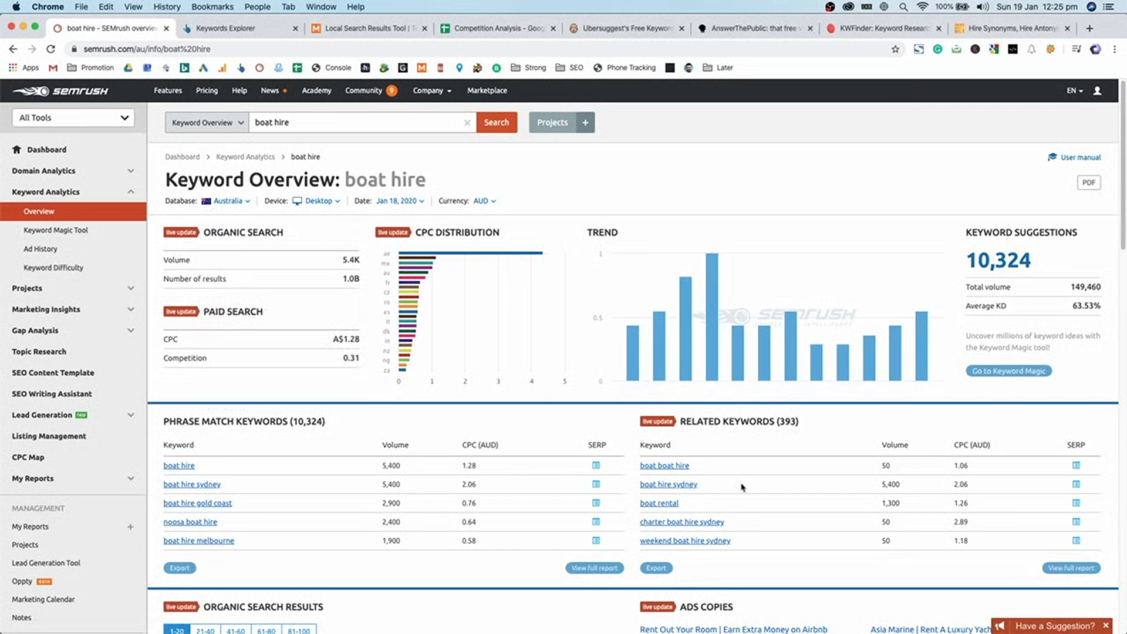
- Scroll through the boat hire phrase match keywords, such as boat hire melbourne
scroll(306, 236, down, 3)
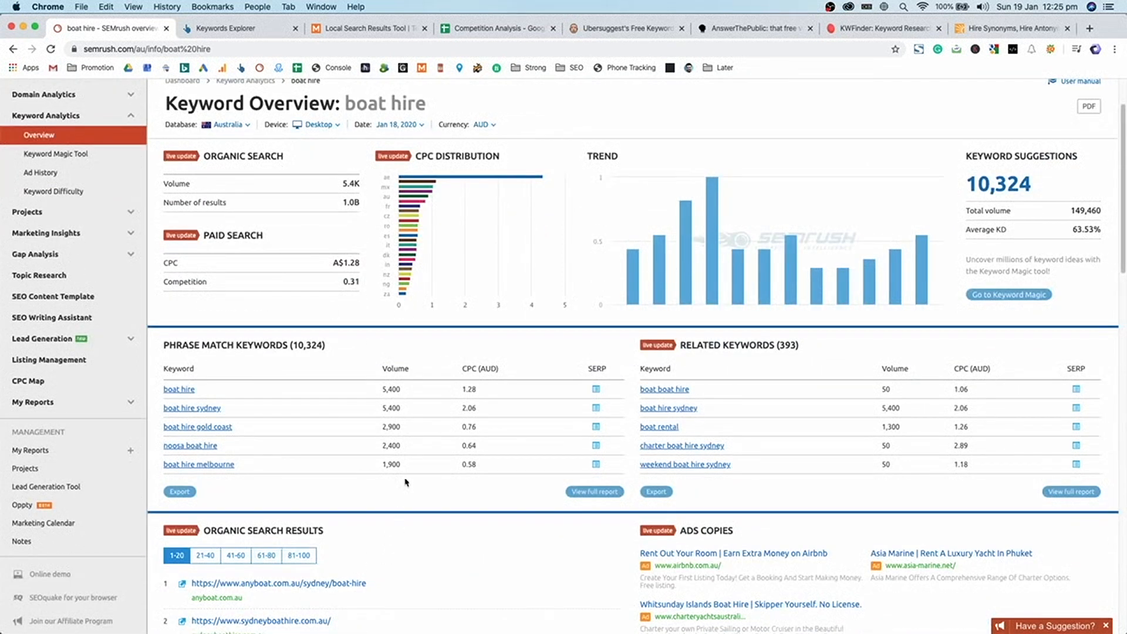
scroll(382, 416, down, 1)
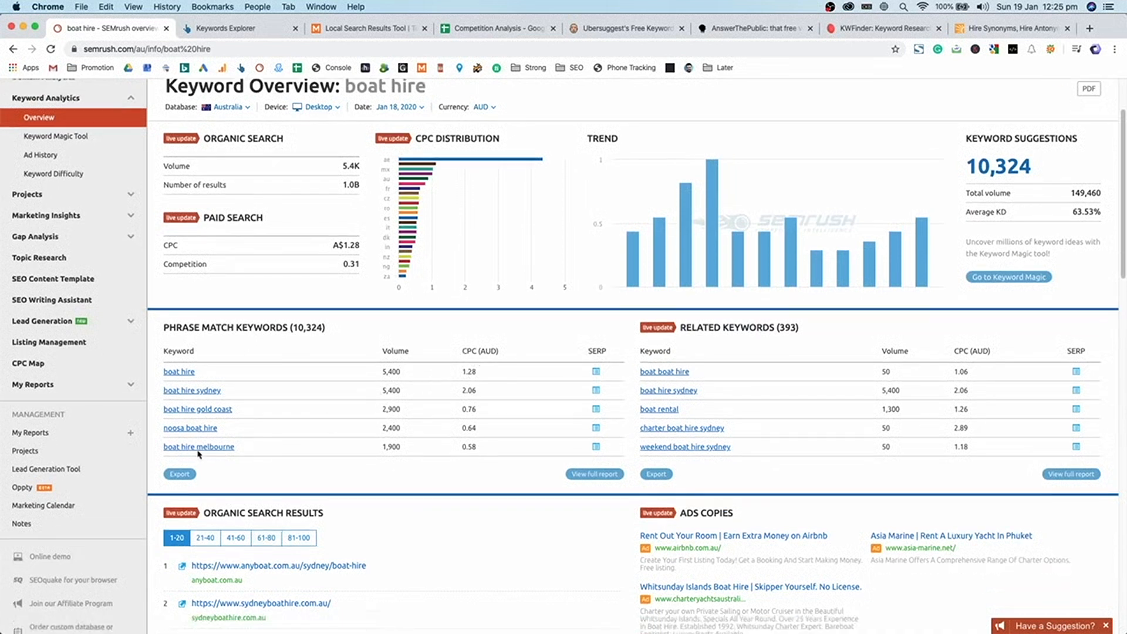
drag(236, 447, 196, 447)
click(161, 433)
scroll(435, 407, down, 5)
scroll(435, 407, down, 2)
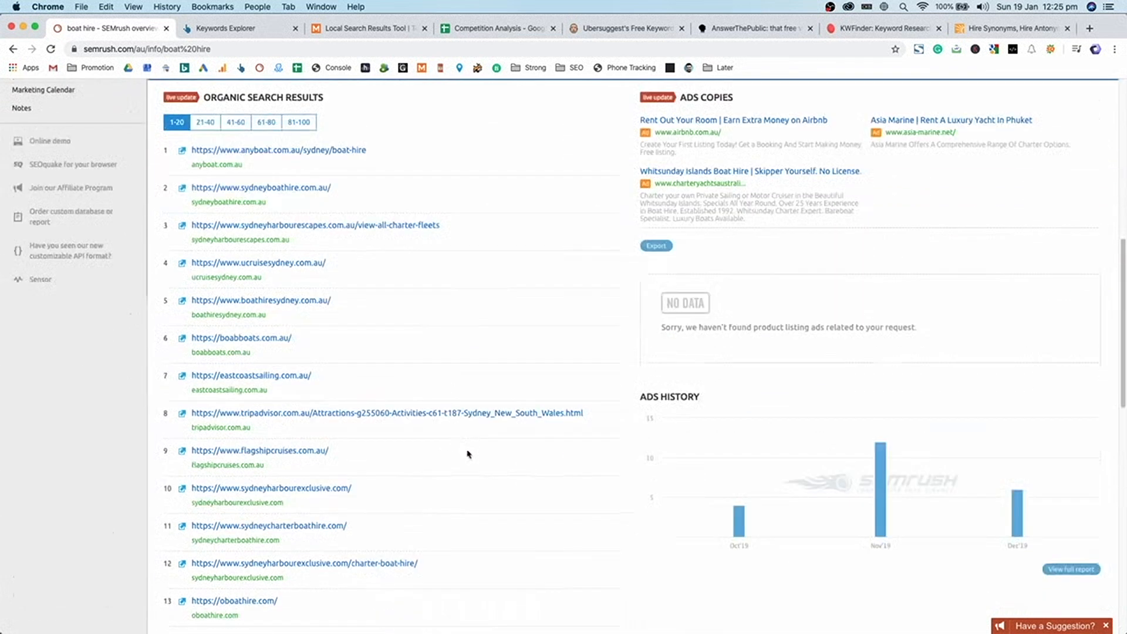
scroll(449, 425, up, 7)
scroll(440, 437, down, 3)
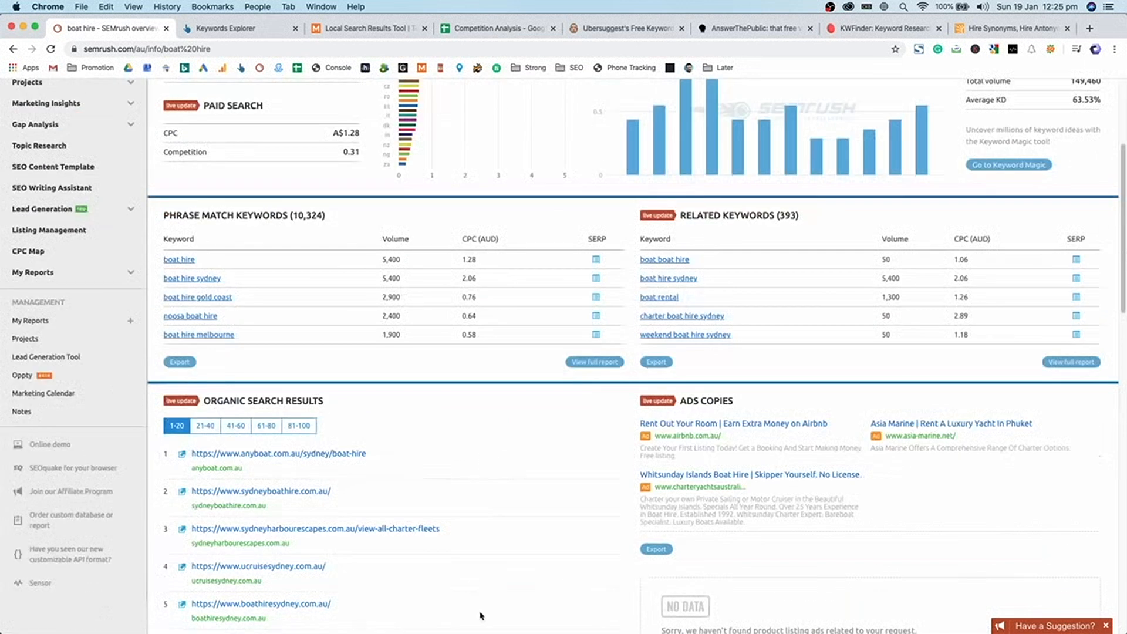
scroll(490, 511, down, 3)
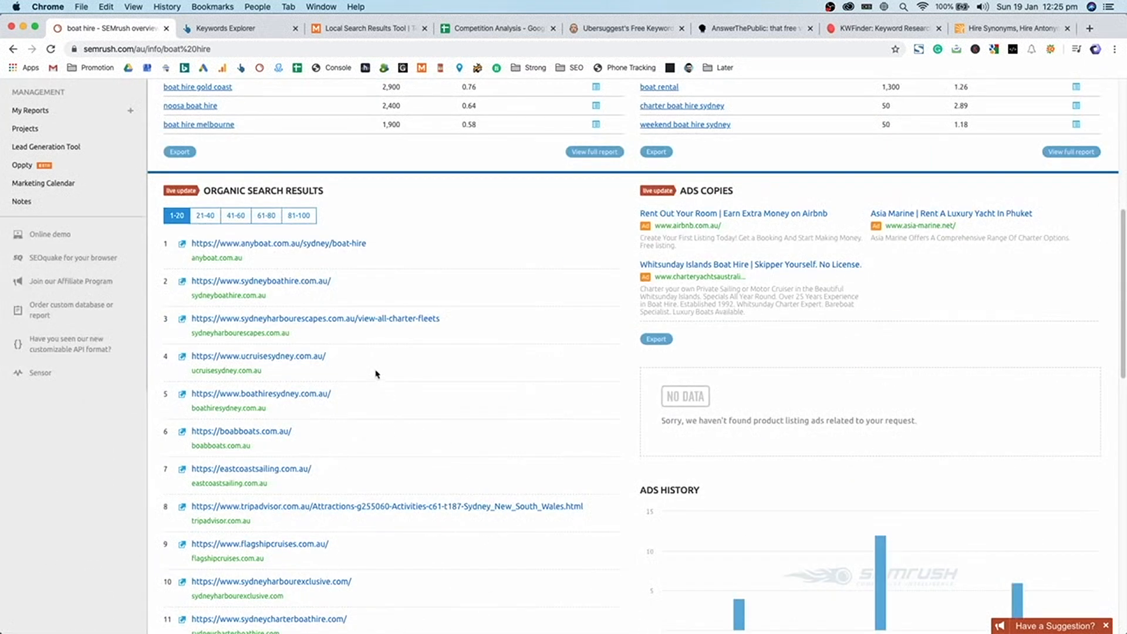
scroll(376, 364, down, 3)
scroll(452, 387, up, 8)
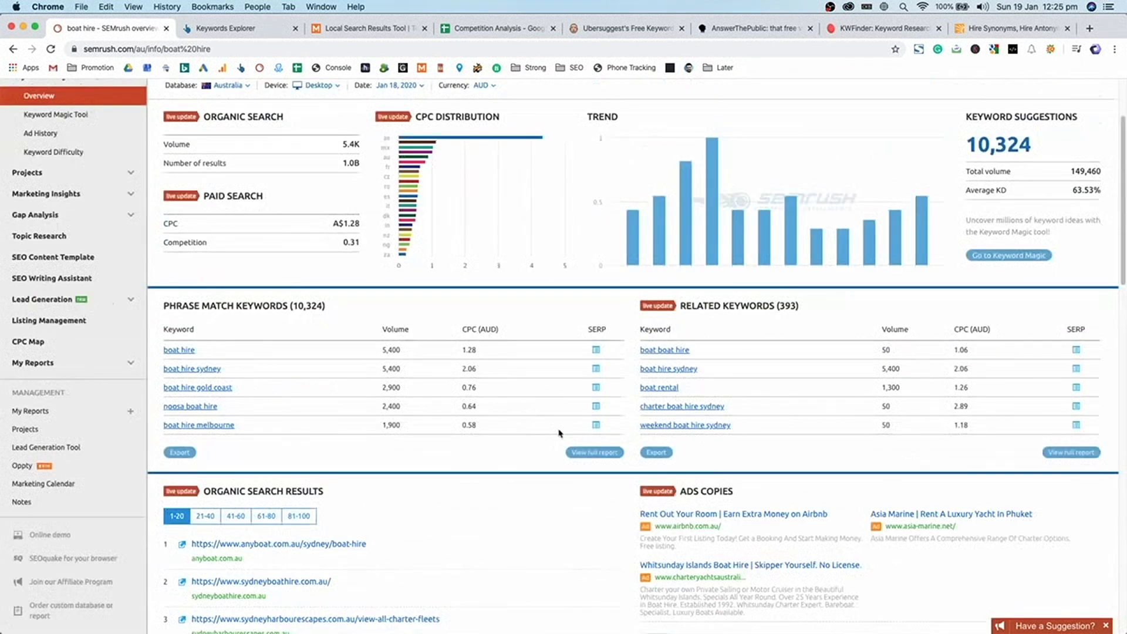
- Go back to the boat hire Keyword Overview and scroll to its top
click(719, 306)
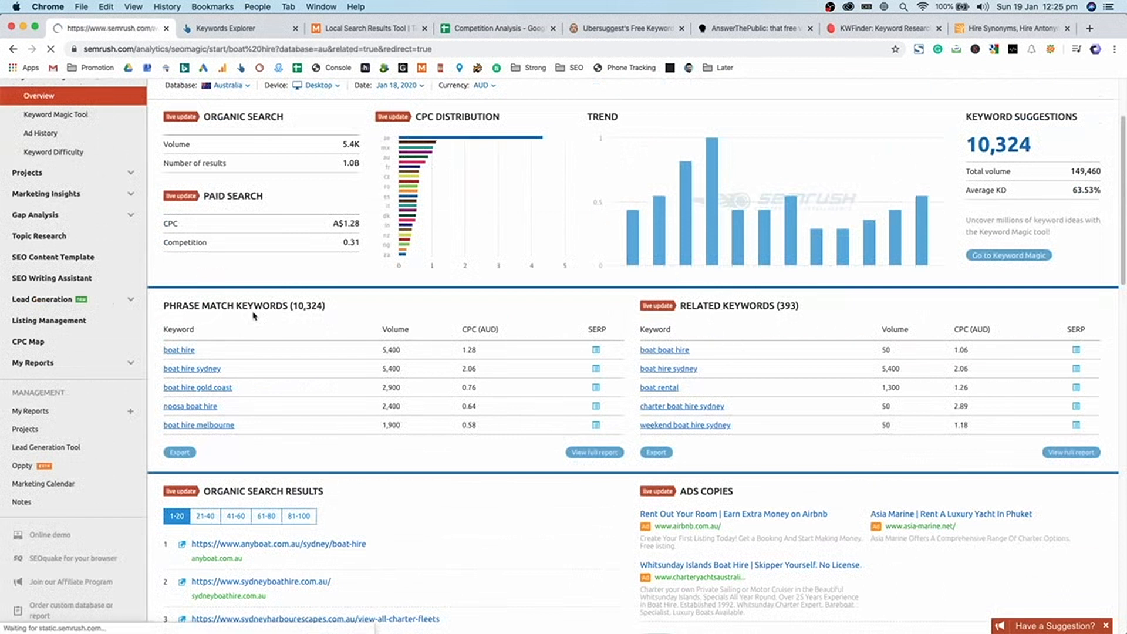
key(super+Left)
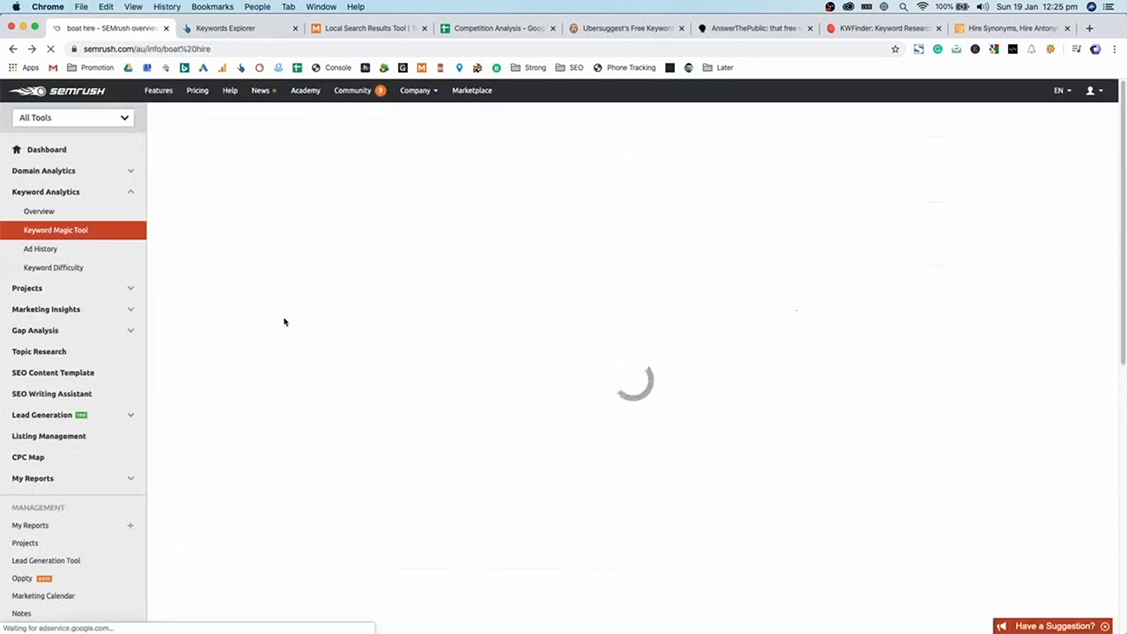
scroll(520, 403, down, 3)
scroll(594, 426, up, 1)
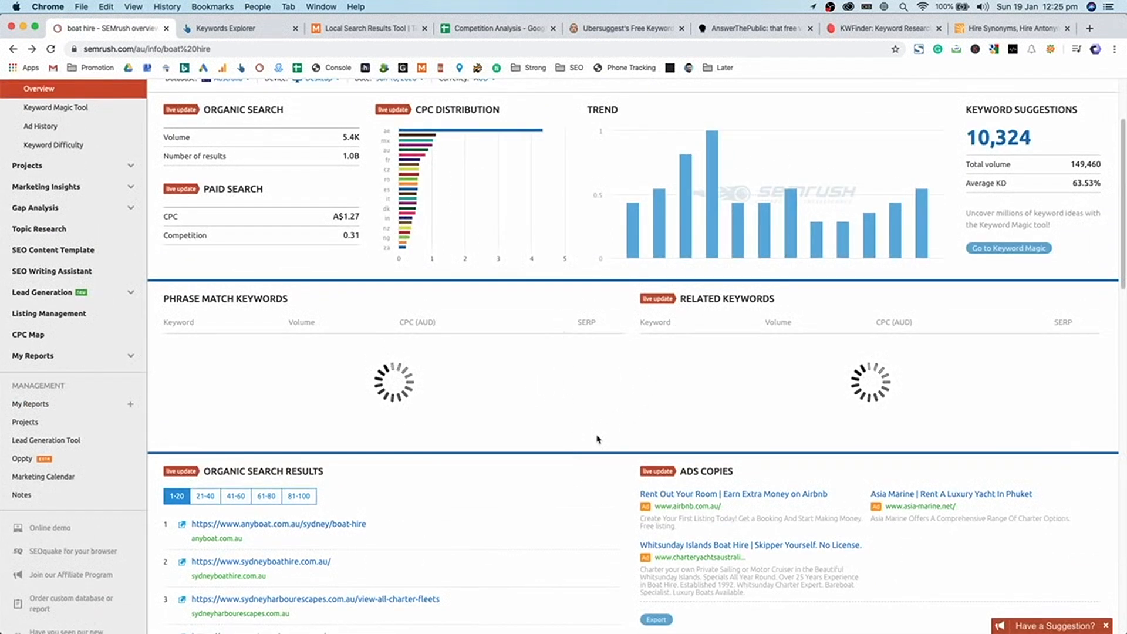
scroll(599, 431, up, 2)
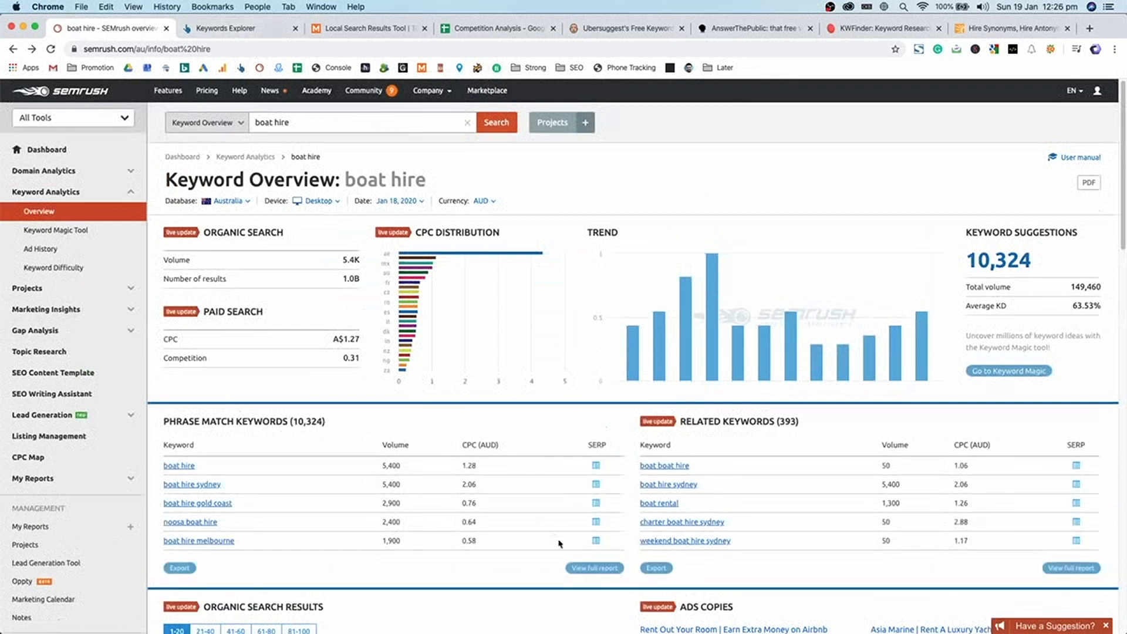
- Submit a 'Boat Hire' keyword search in Ubersuggest for English / Australia
click(247, 28)
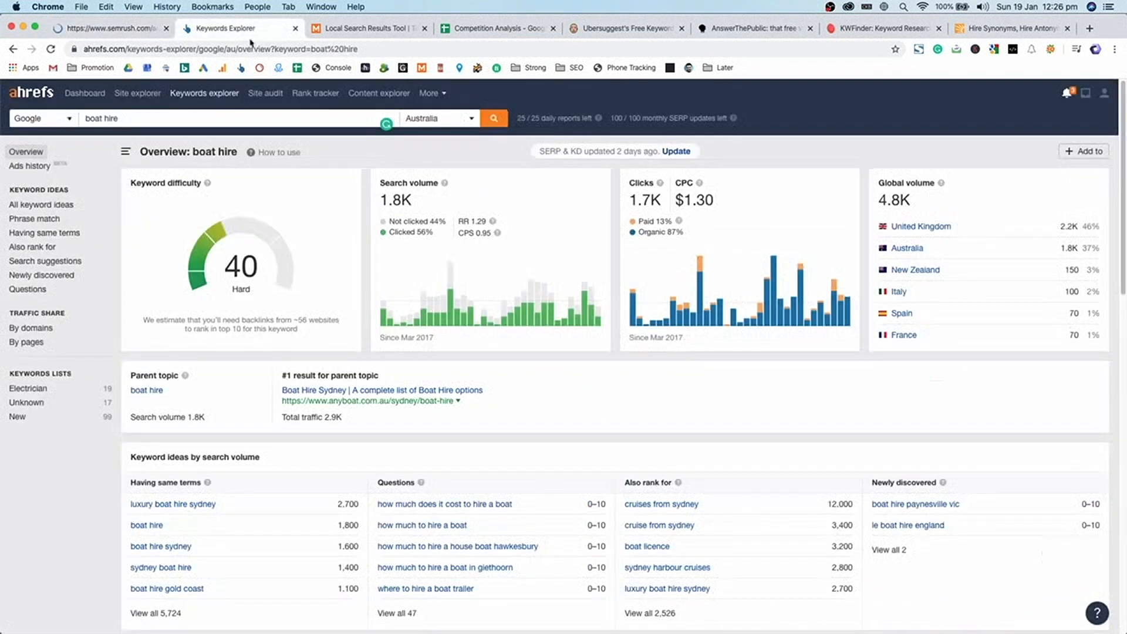
triple_click(247, 124)
click(619, 30)
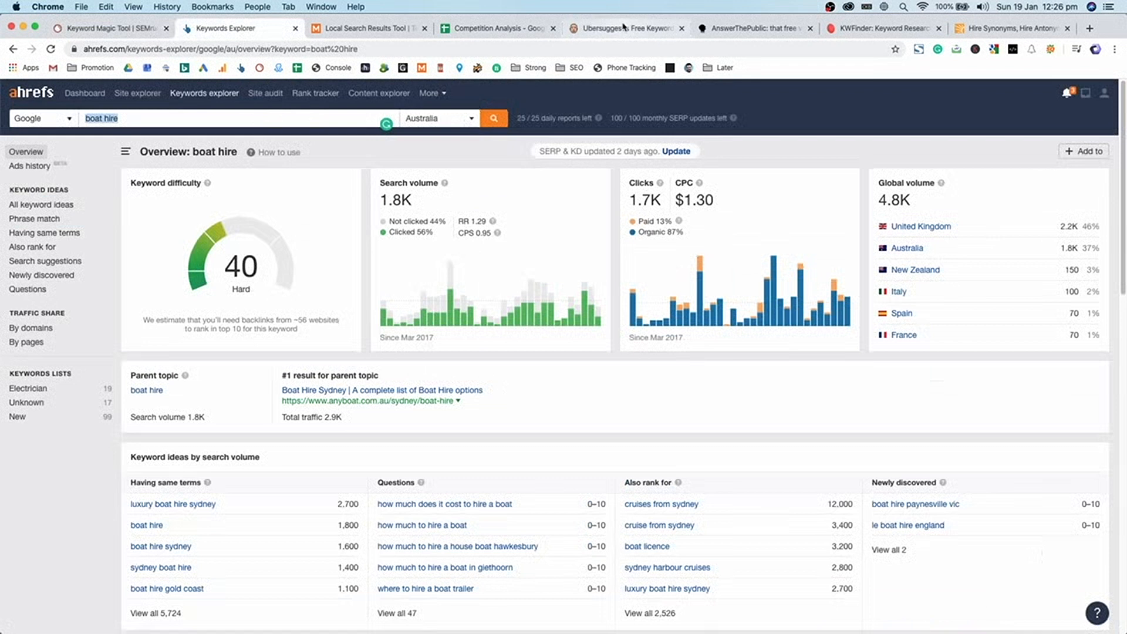
click(447, 371)
text(Bo)
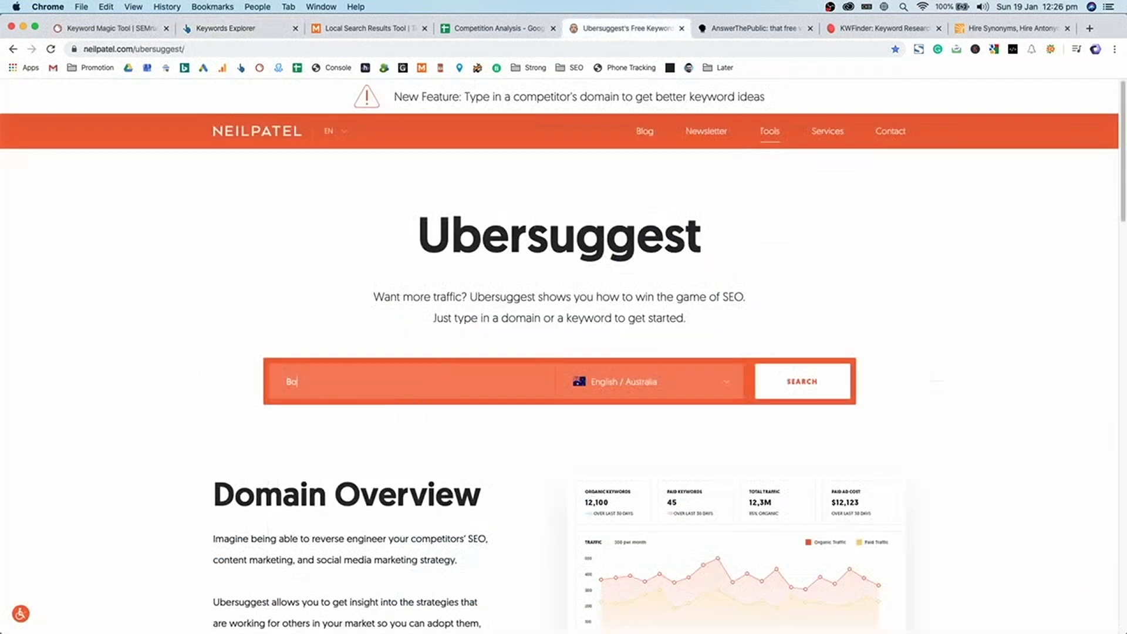
text(at Hire)
key(Return)
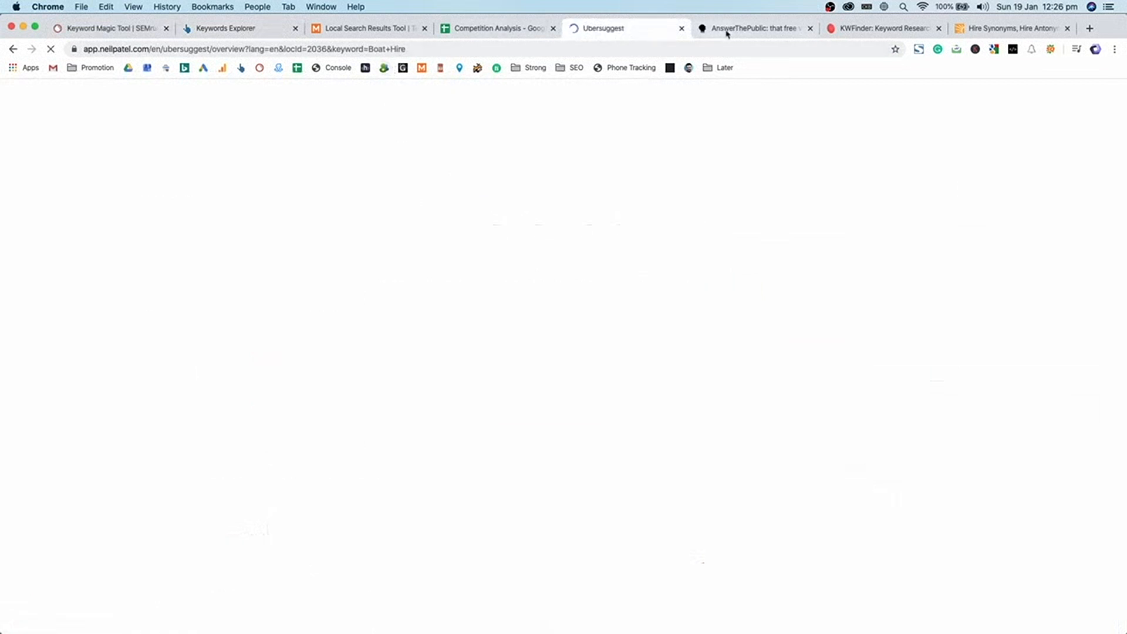
click(728, 29)
- Submit 'Boat Hire' on AnswerThePublic for question ideas
click(529, 519)
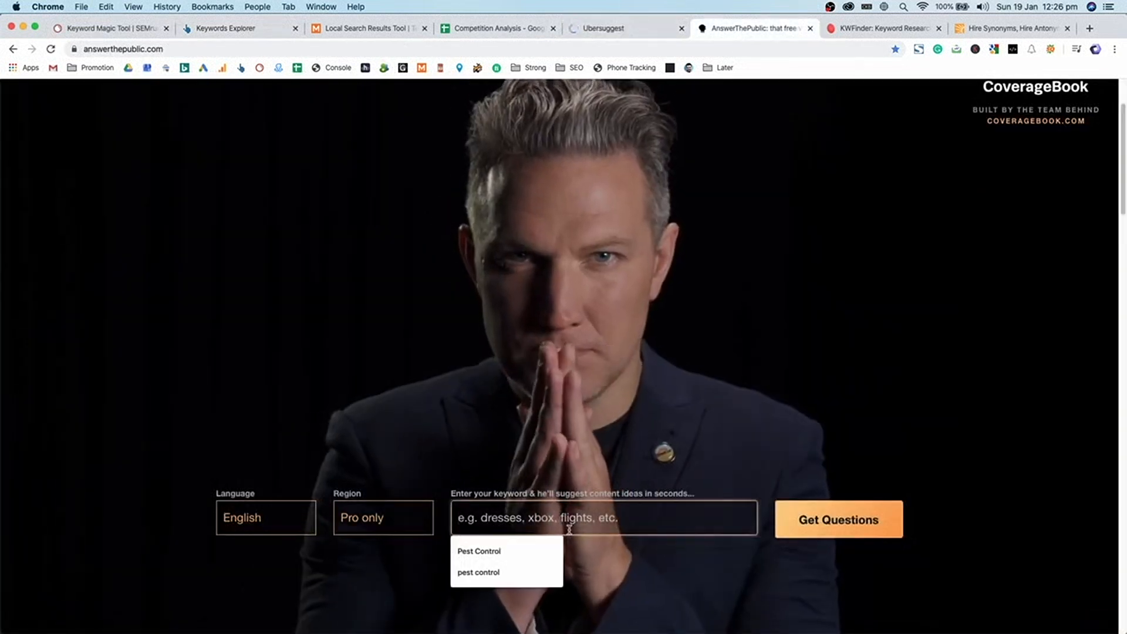
text(Boat Hire)
key(Return)
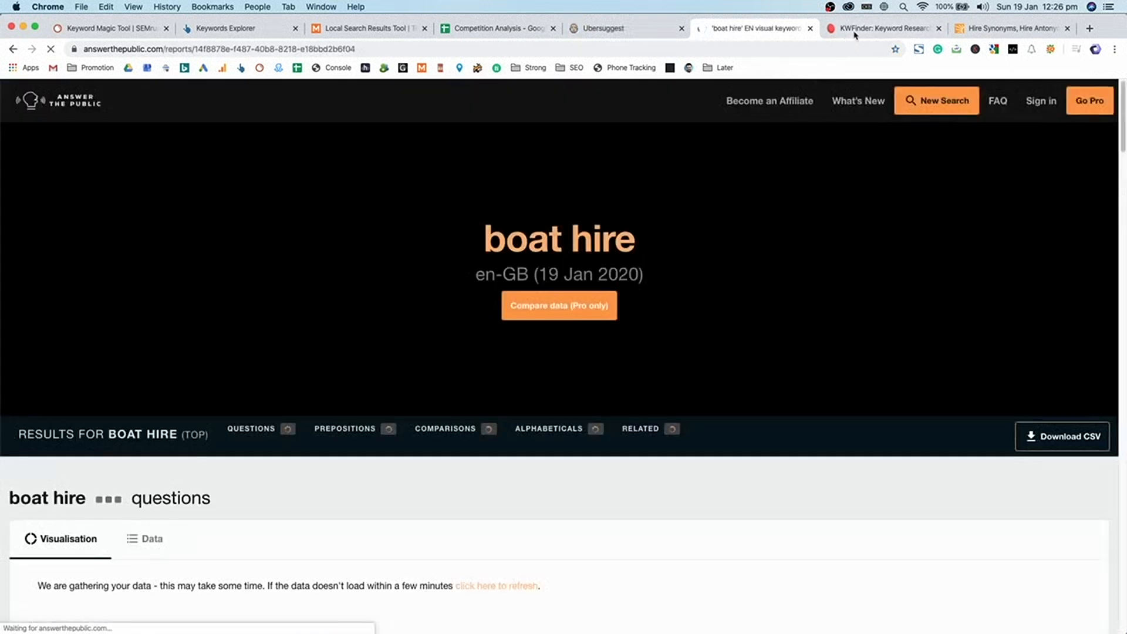
- Run a KWFinder search for Boat Hire targeted at Sydney
click(856, 29)
click(374, 331)
text(Boat Hire)
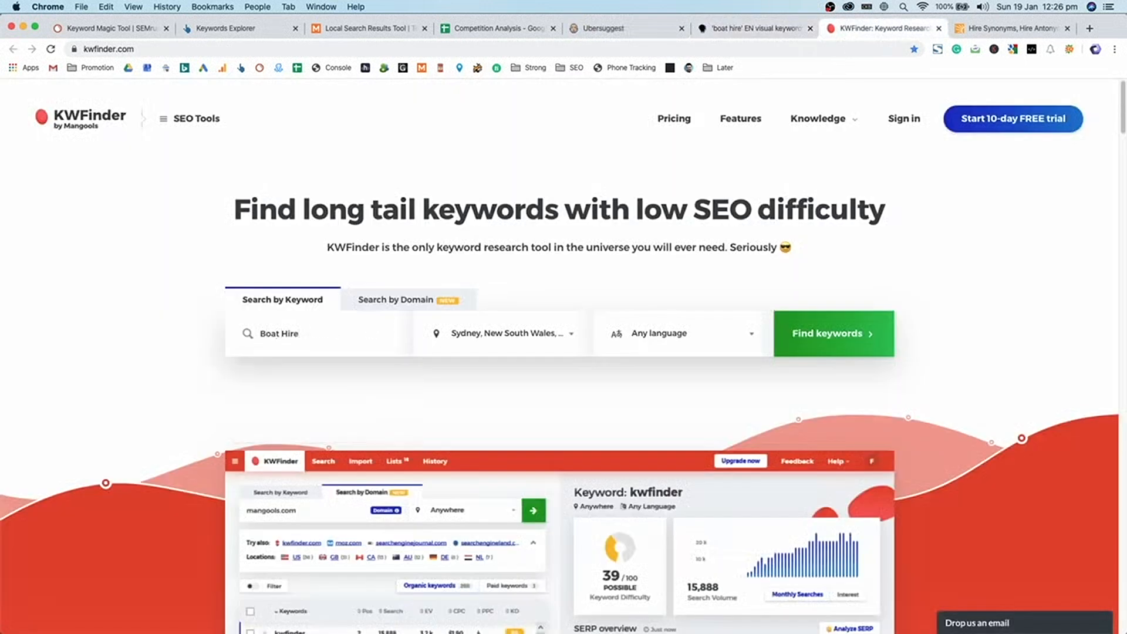
key(Return)
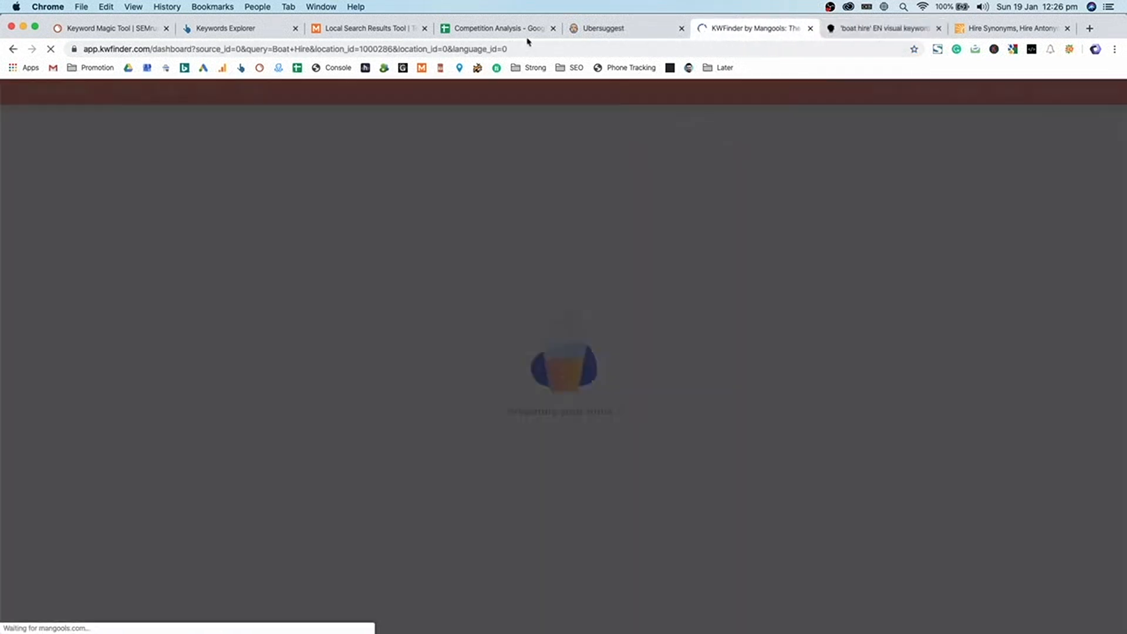
- Reorder the tabs and check the Merkle tool's Boat Hire query for Sydney, NSW, Australia
drag(505, 28, 776, 35)
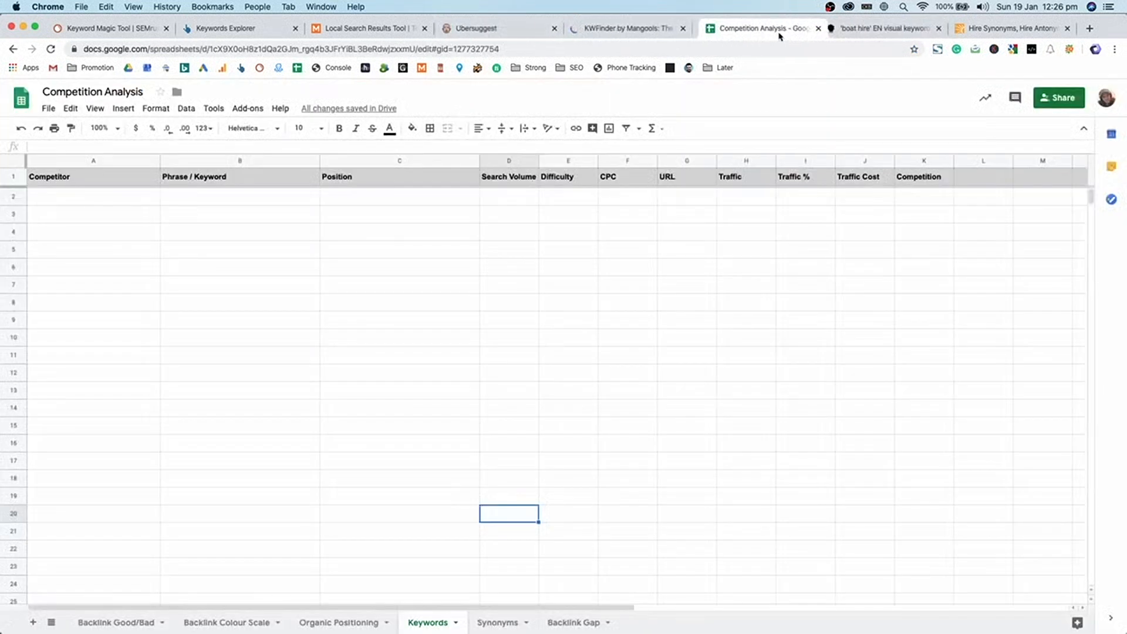
drag(404, 30, 654, 30)
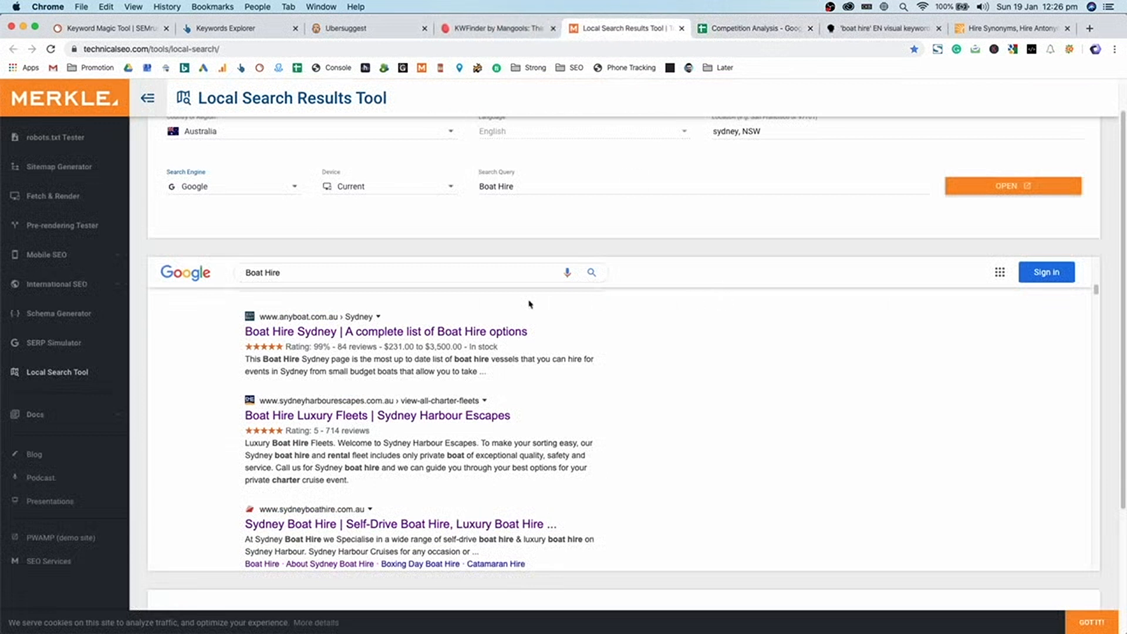
click(493, 267)
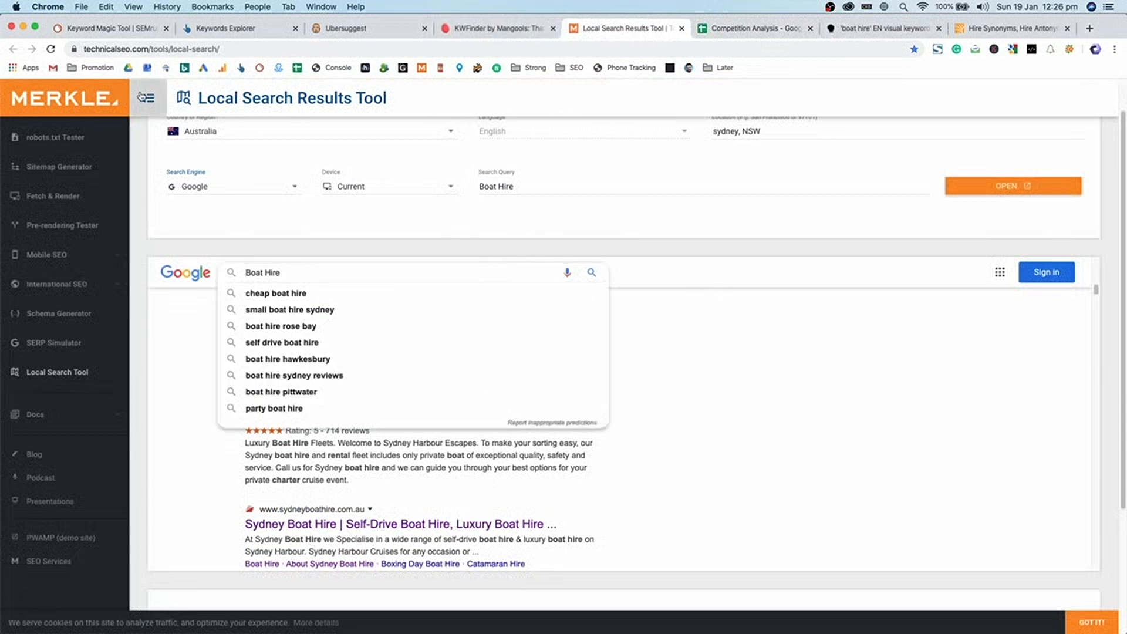
triple_click(282, 97)
click(326, 96)
double_click(362, 100)
drag(362, 100, 222, 97)
click(221, 96)
click(552, 186)
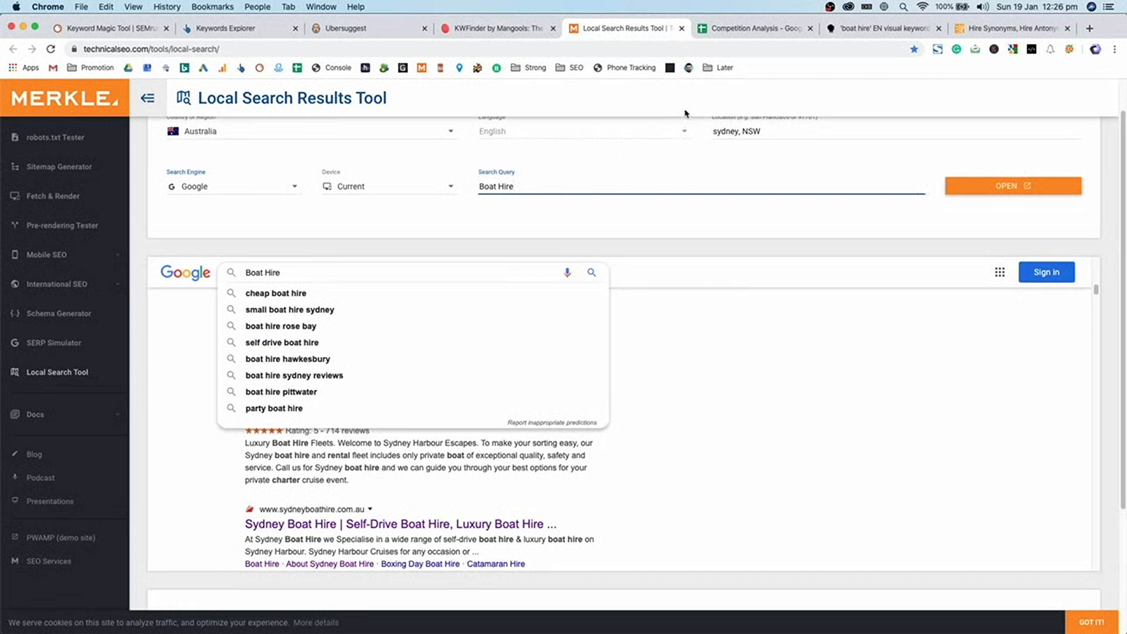
click(659, 235)
key(super+shift+n)
text(boat hire)
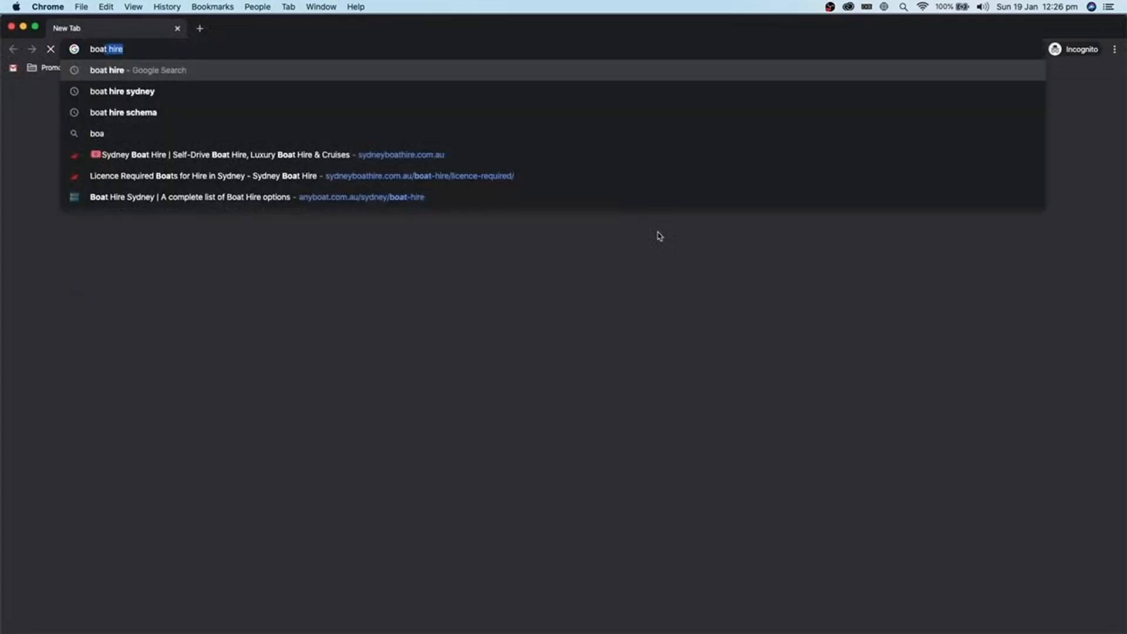
key(Return)
scroll(620, 311, down, 20)
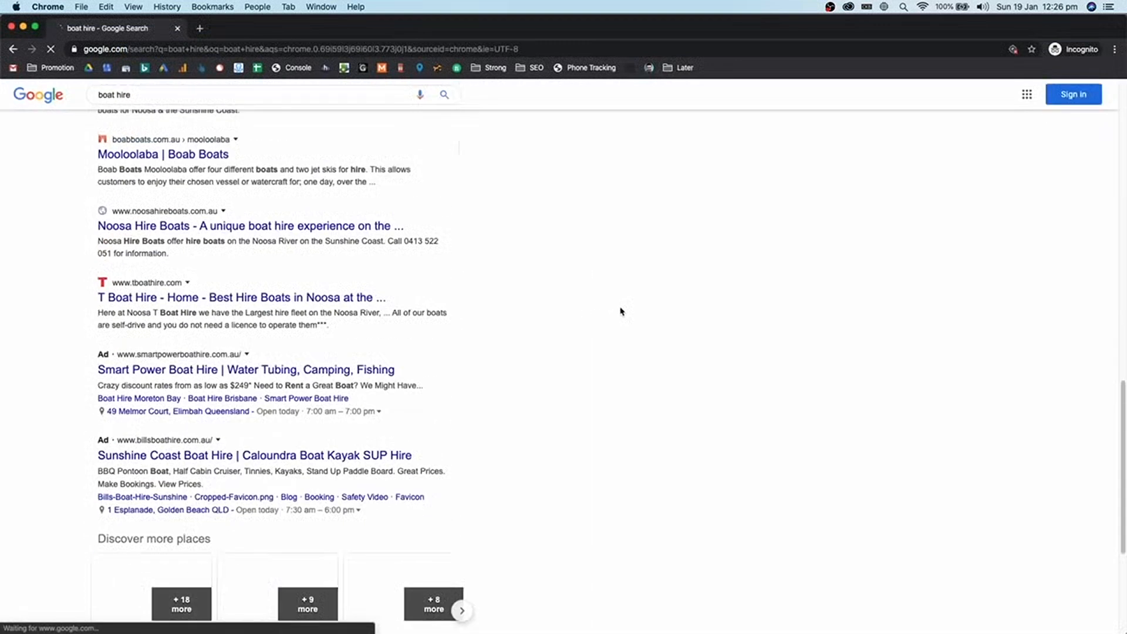
drag(98, 598, 230, 596)
click(304, 571)
scroll(696, 398, up, 20)
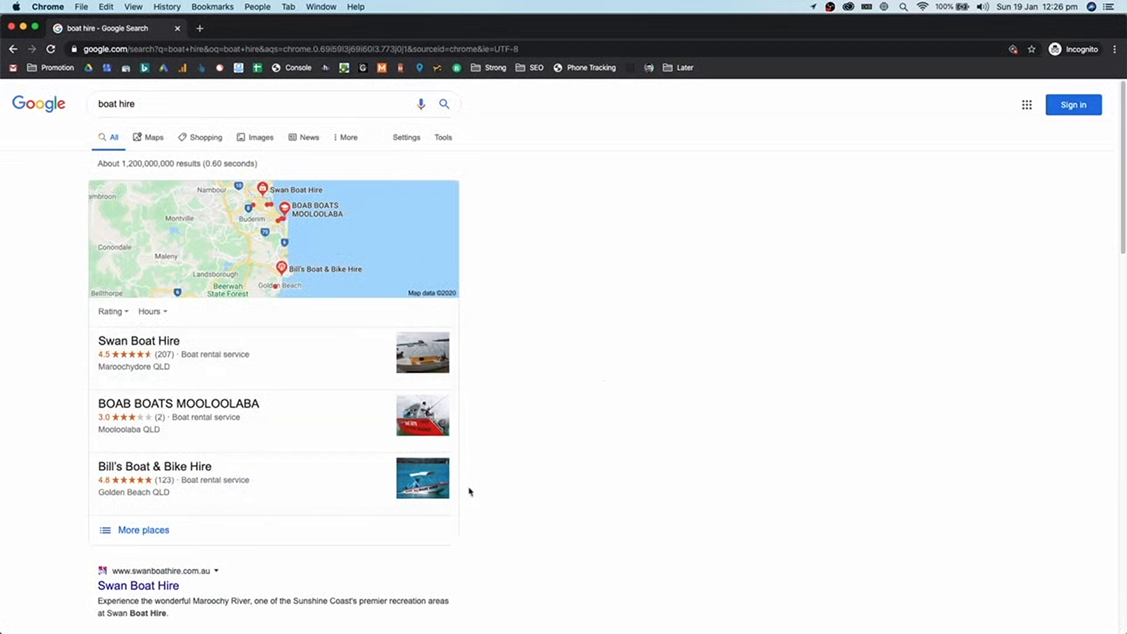
scroll(249, 402, down, 5)
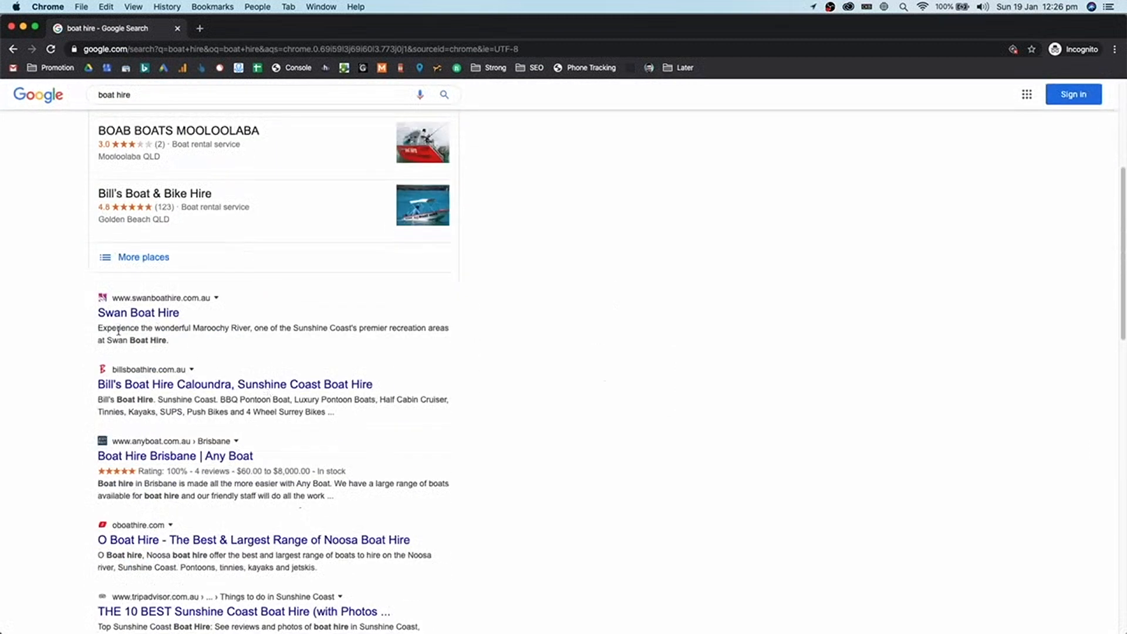
drag(109, 329, 721, 503)
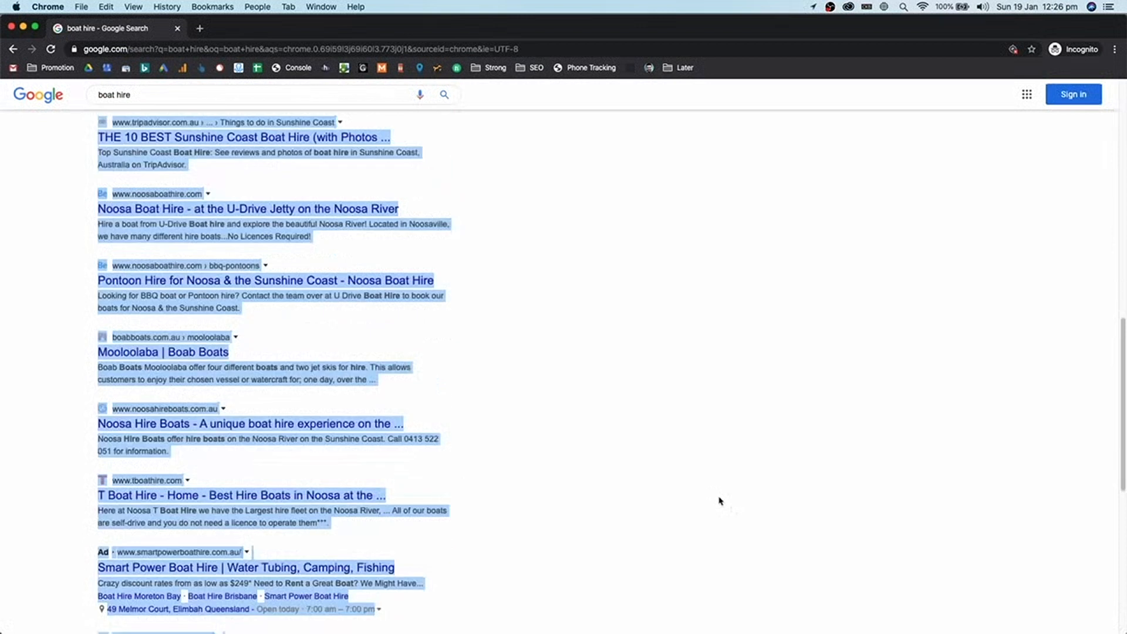
click(734, 455)
scroll(752, 450, up, 4)
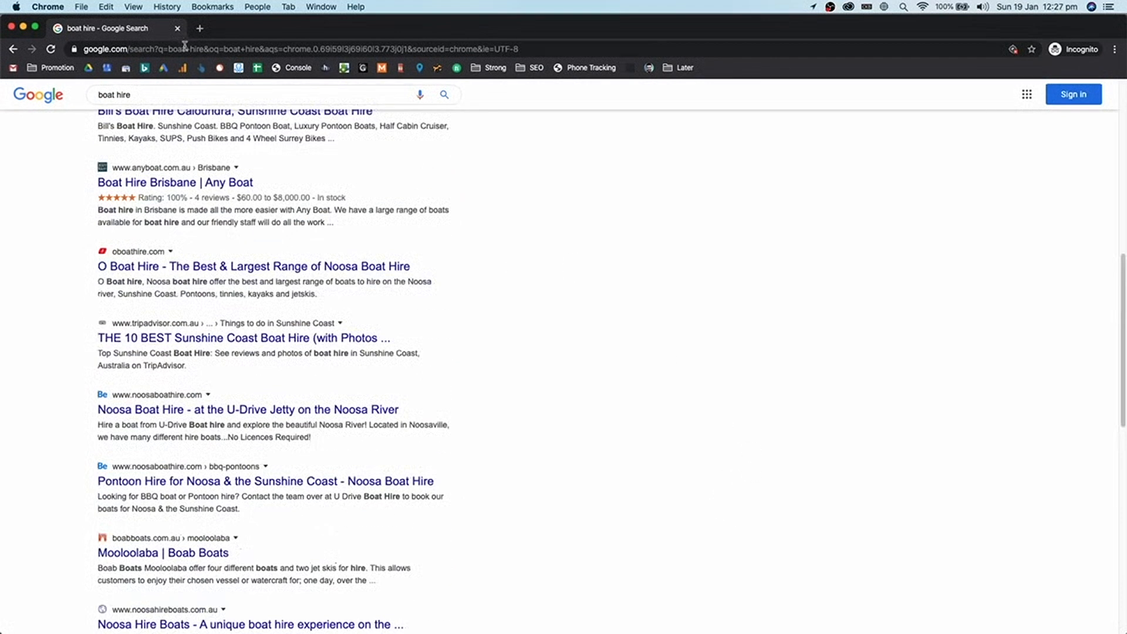
click(176, 29)
scroll(617, 188, up, 1)
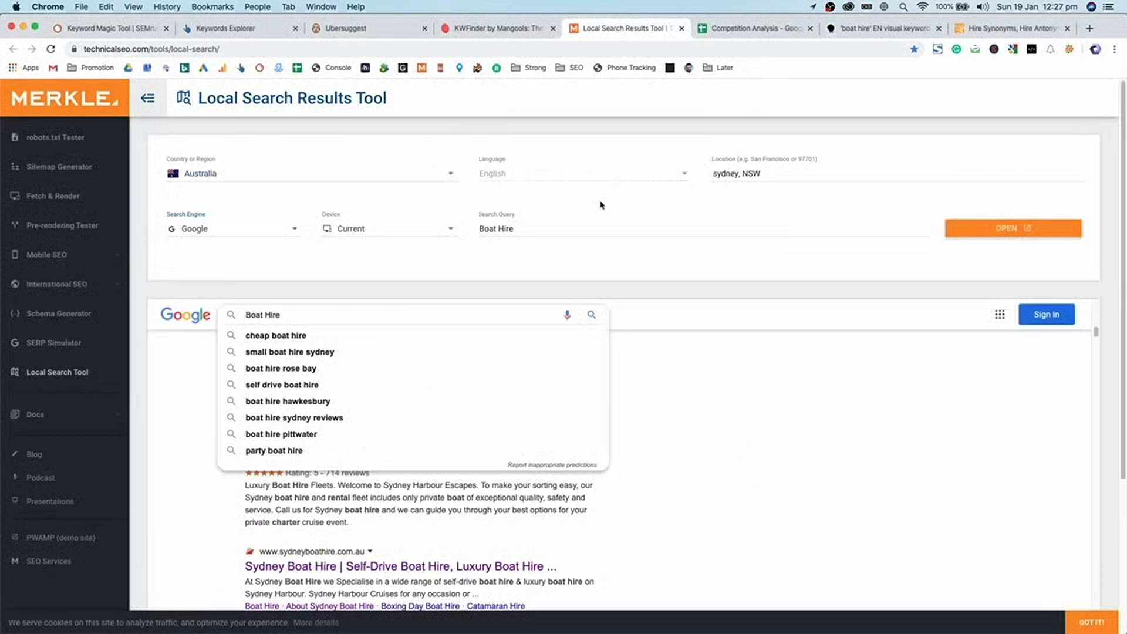
- Check the sydney, NSW location, Current device and Boat Hire query settings
triple_click(769, 175)
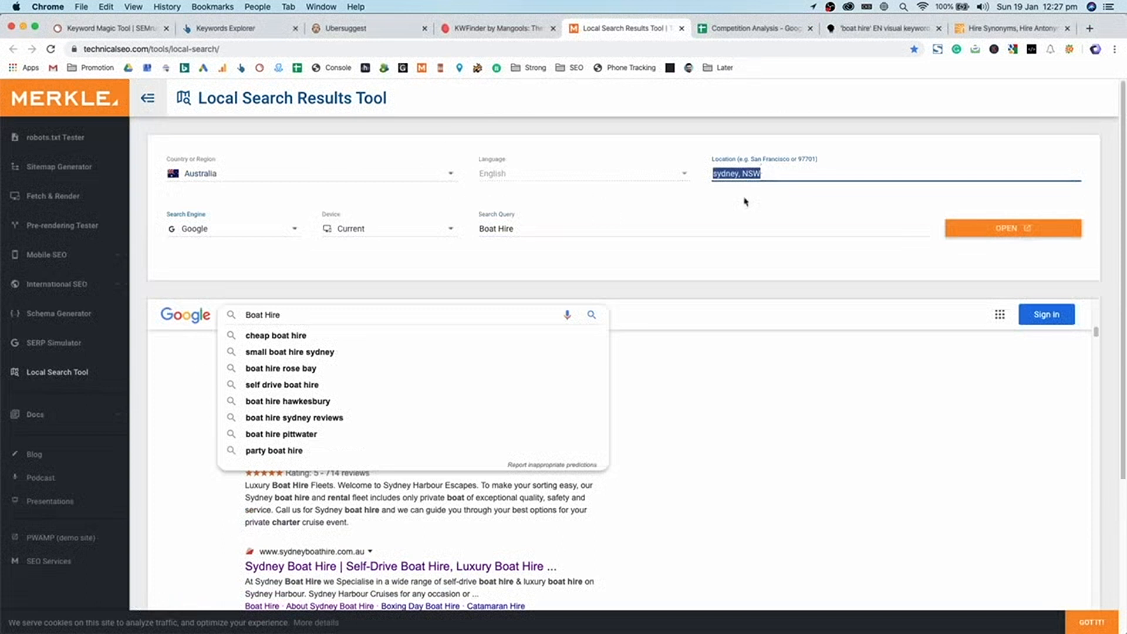
click(366, 229)
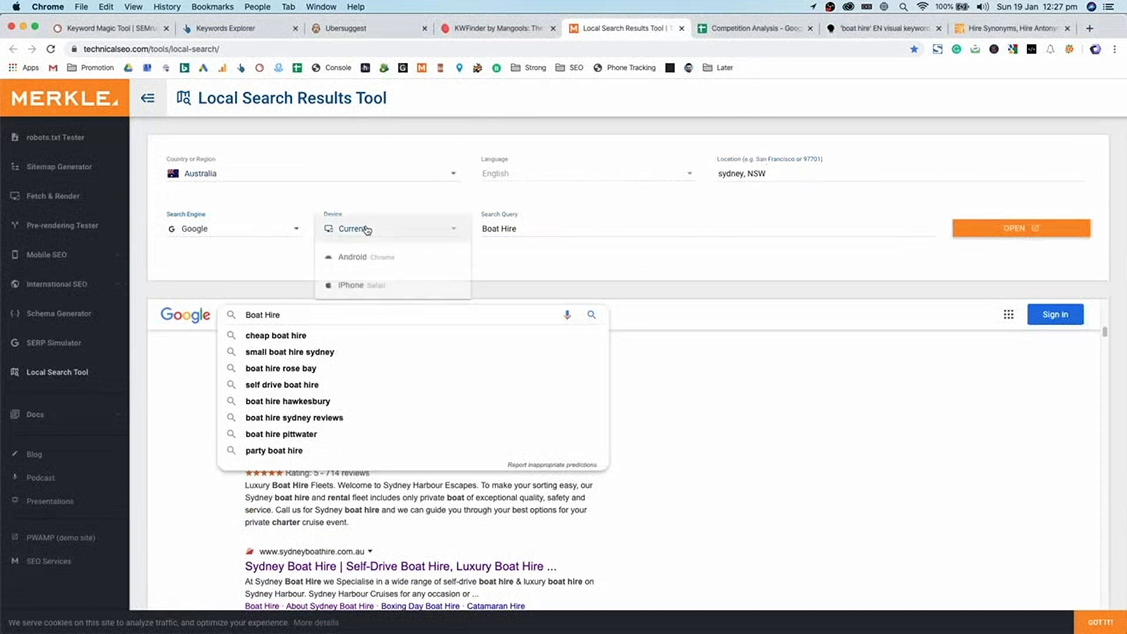
click(324, 205)
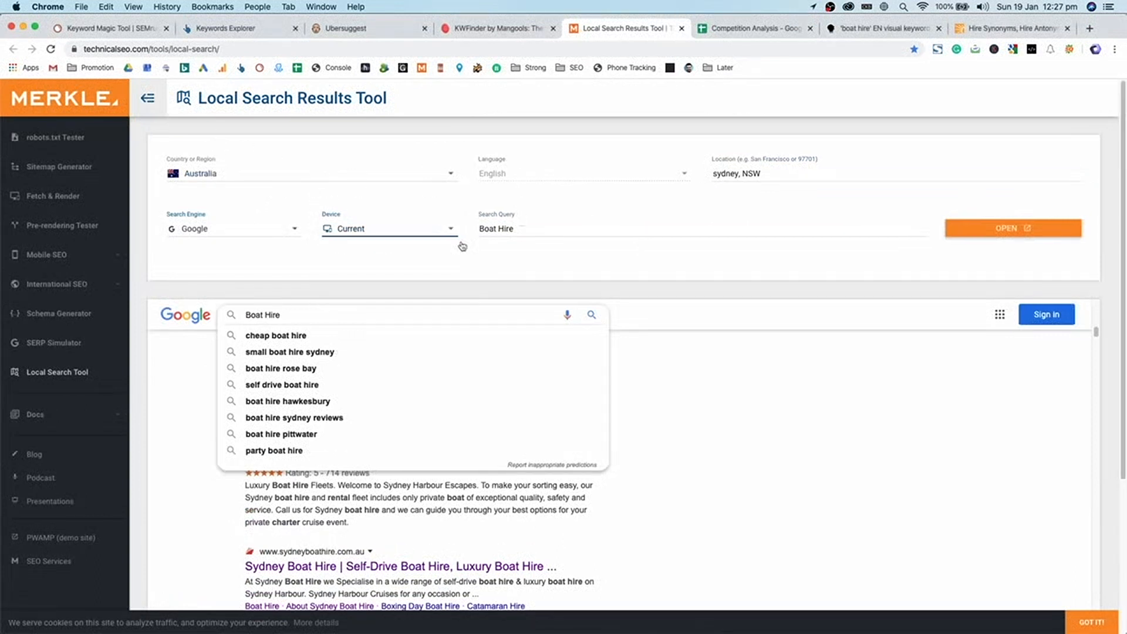
click(657, 322)
triple_click(557, 230)
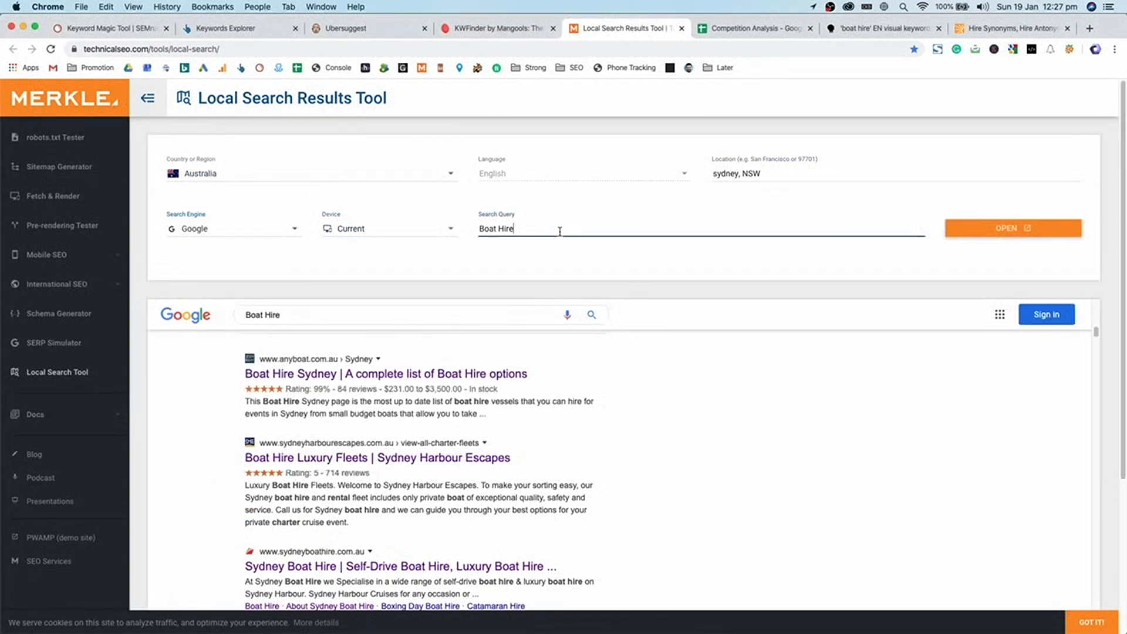
click(688, 335)
- Scroll through the Sydney Google results preview for Boat Hire
scroll(687, 335, down, 2)
scroll(691, 346, up, 13)
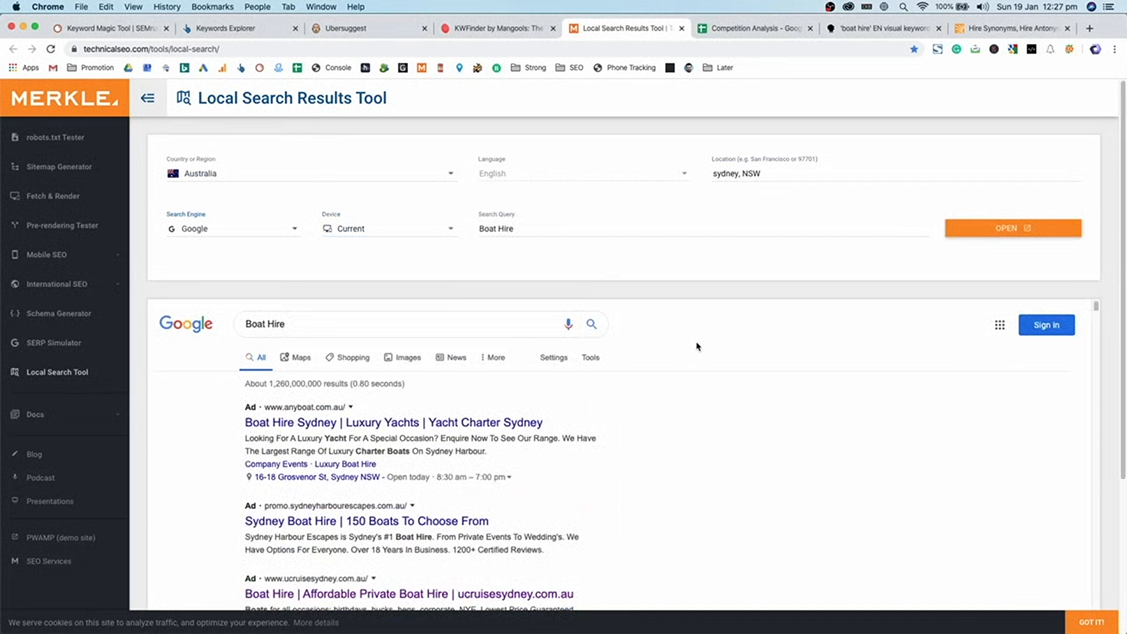
scroll(697, 352, down, 15)
scroll(698, 398, down, 15)
drag(302, 369, 407, 368)
click(756, 359)
scroll(797, 362, up, 15)
scroll(797, 362, up, 10)
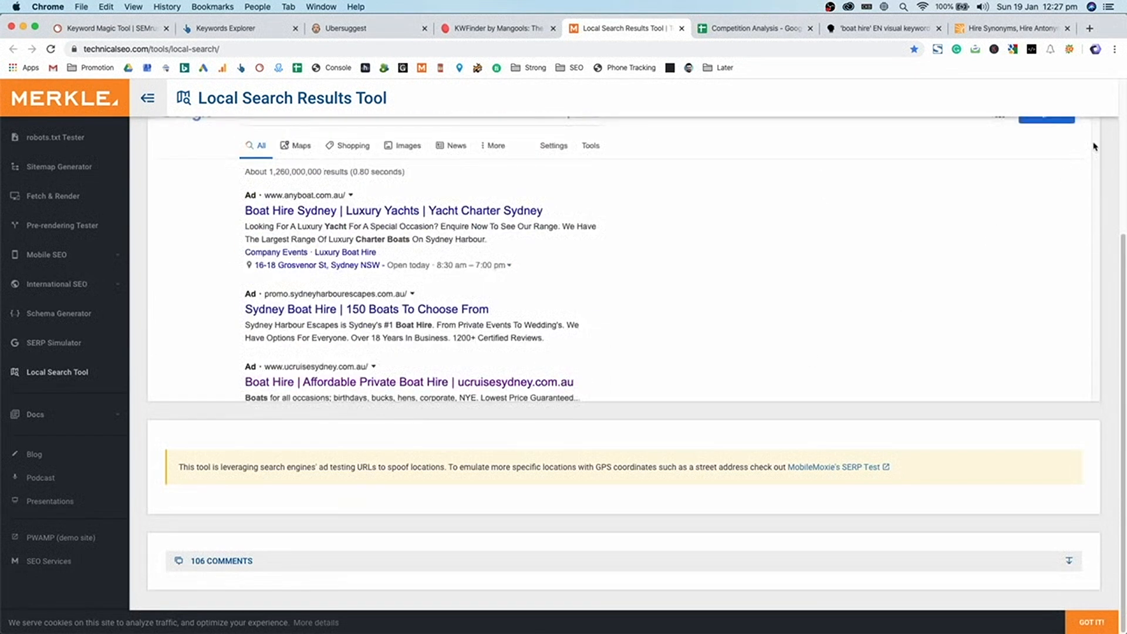
scroll(1080, 199, up, 4)
- Select the 'Searches related to Boat Hire' list, from cheap boat hire to party boat hire
drag(1097, 306, 1096, 587)
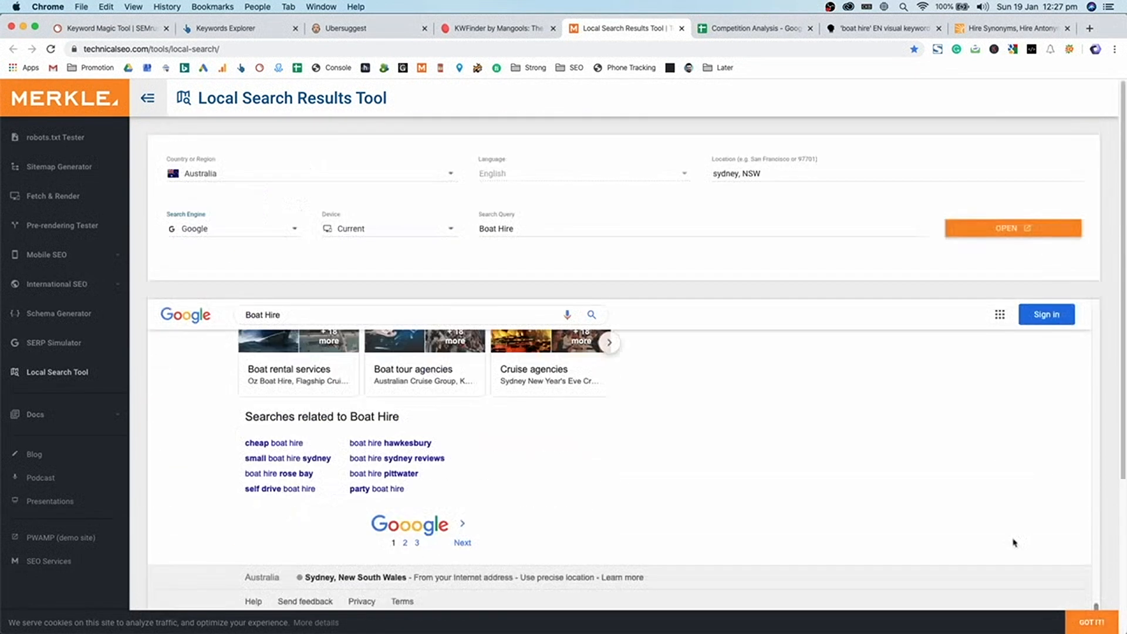
scroll(520, 543, down, 2)
drag(424, 419, 240, 361)
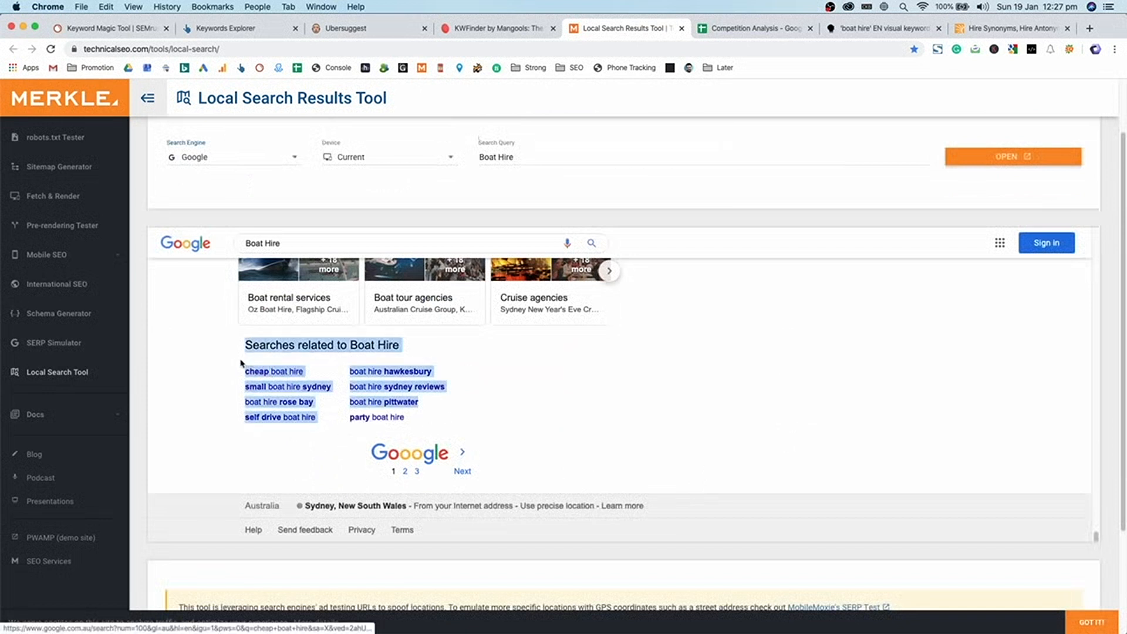
triple_click(259, 348)
drag(463, 429, 284, 387)
click(216, 376)
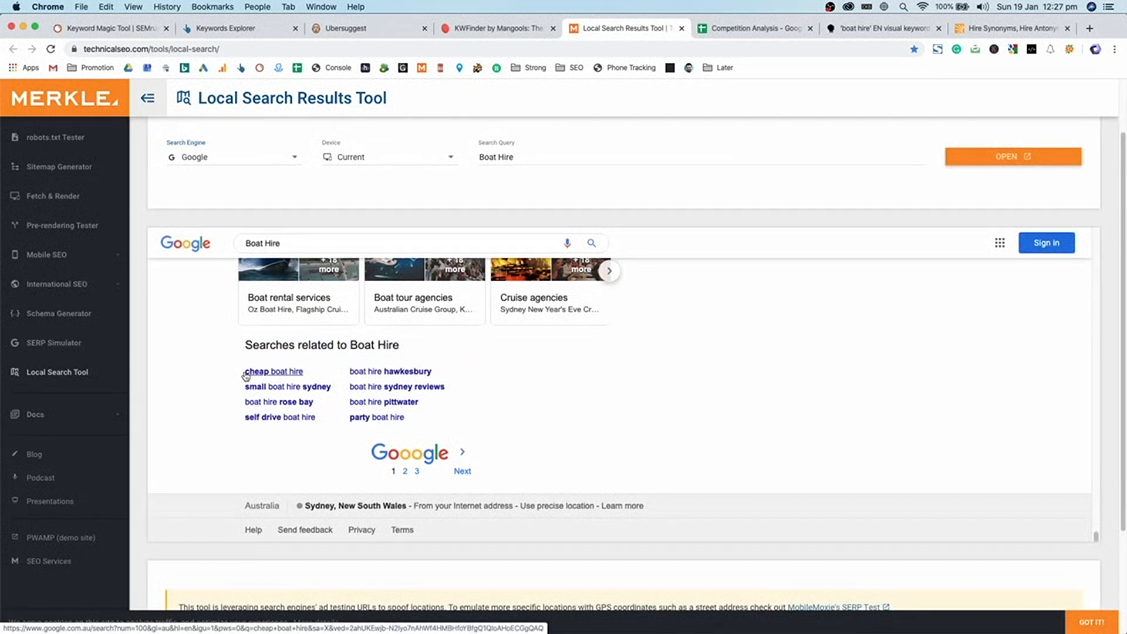
drag(243, 370, 396, 417)
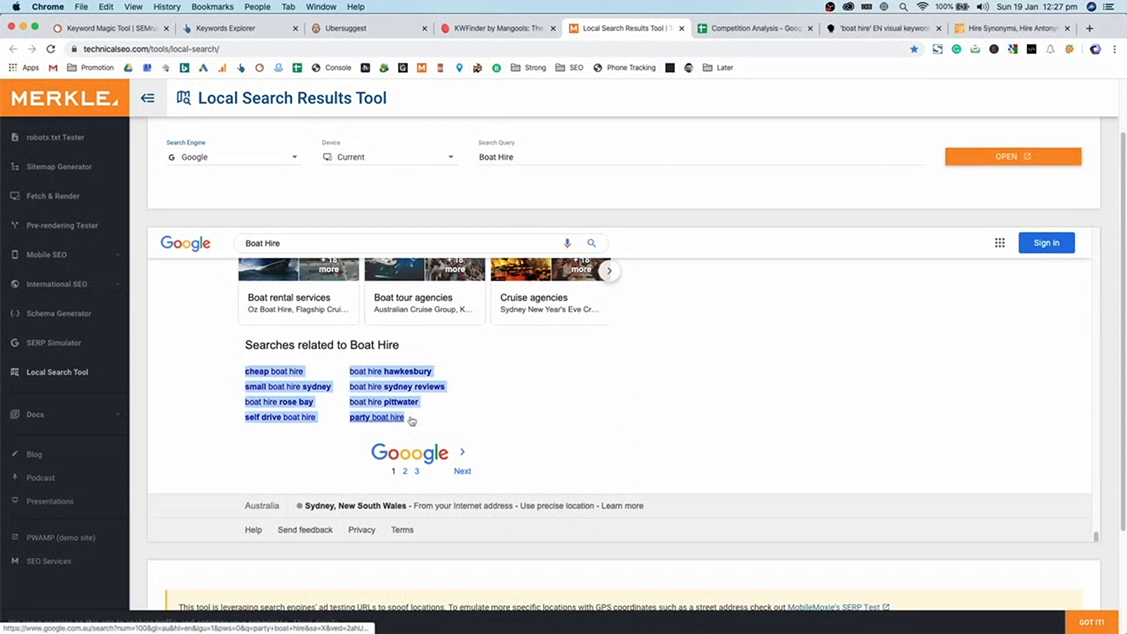
click(626, 434)
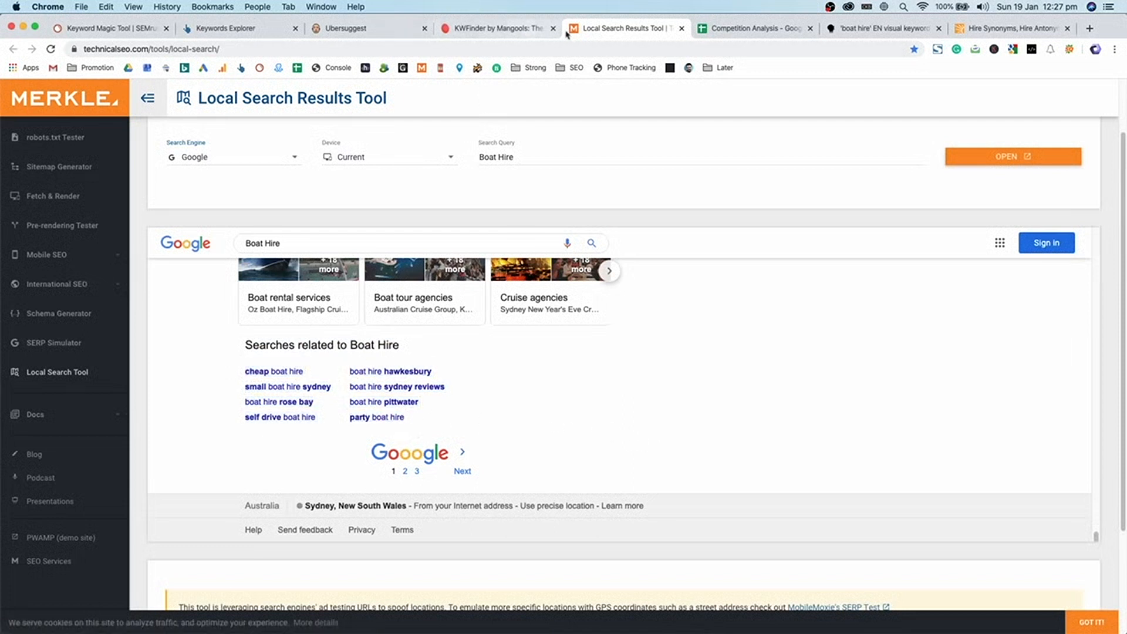
click(106, 28)
- Open the Sydney Boat Hire keyword list in the Keyword Magic Tool
click(418, 271)
click(428, 423)
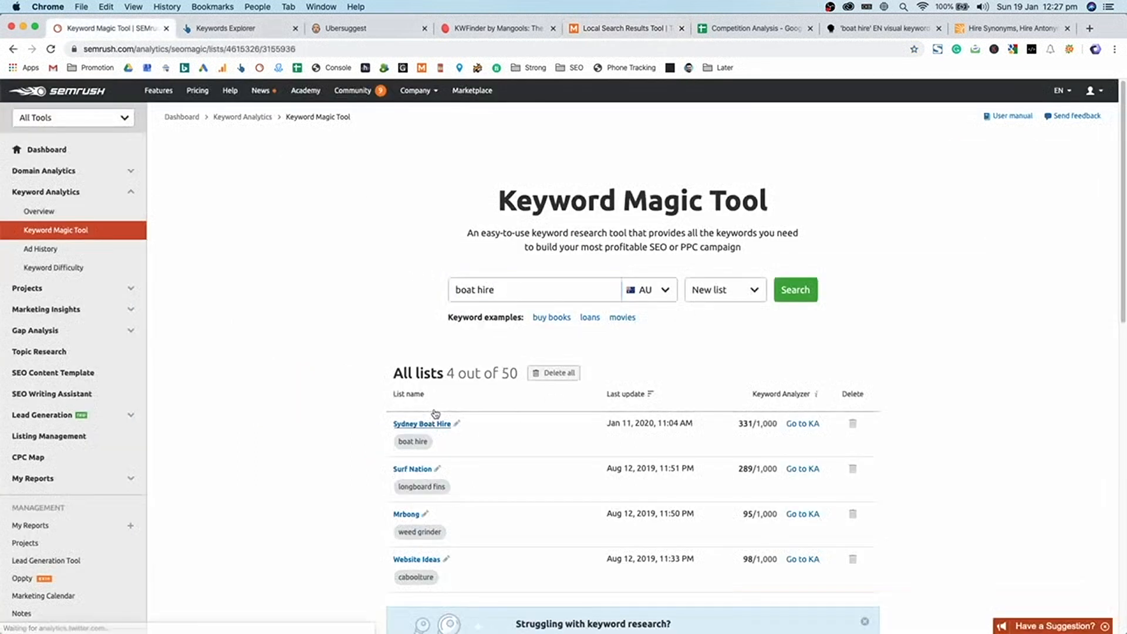
click(638, 251)
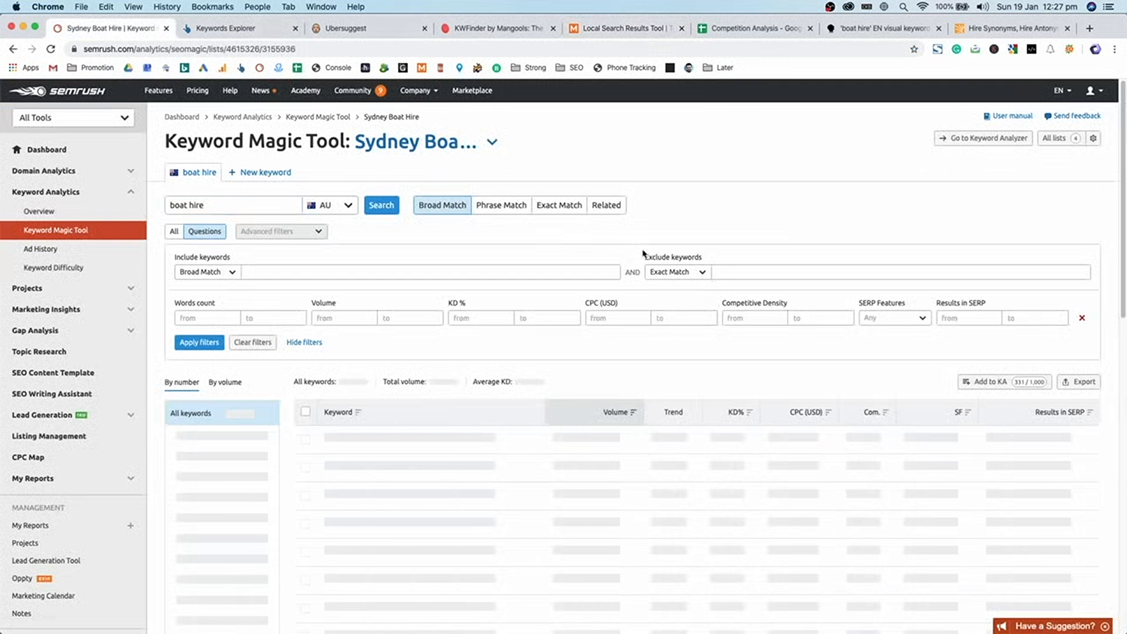
double_click(228, 142)
drag(229, 142, 296, 139)
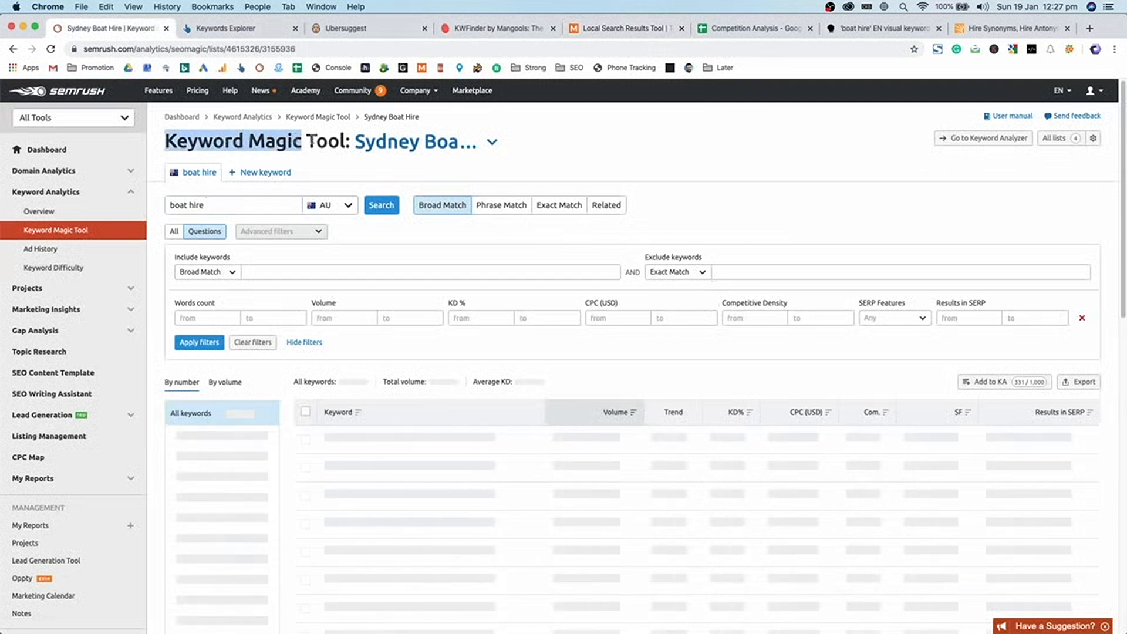
click(322, 140)
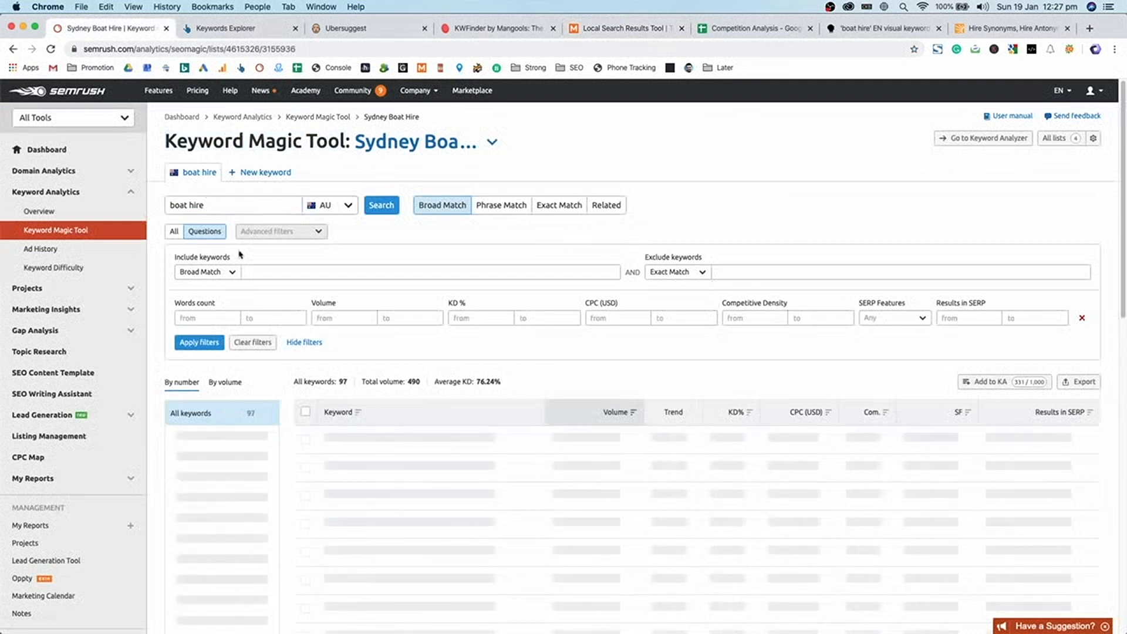
- Exclude the italy keyword group, reducing the list to 96 keywords
scroll(364, 258, down, 3)
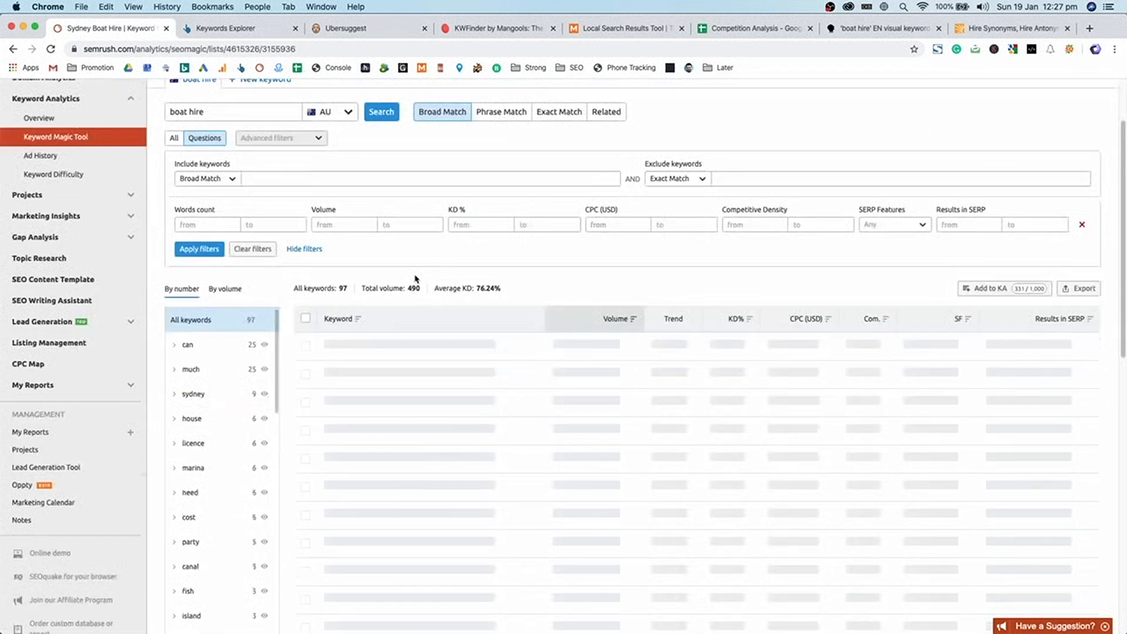
scroll(404, 296, down, 2)
scroll(234, 293, down, 4)
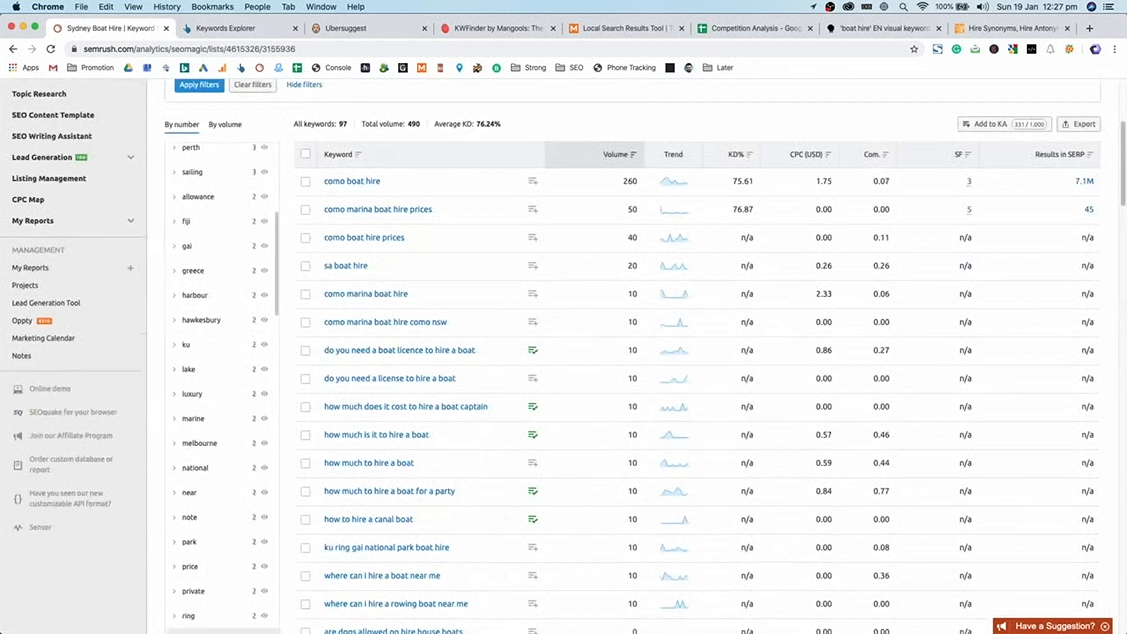
scroll(235, 476, up, 10)
scroll(242, 469, down, 5)
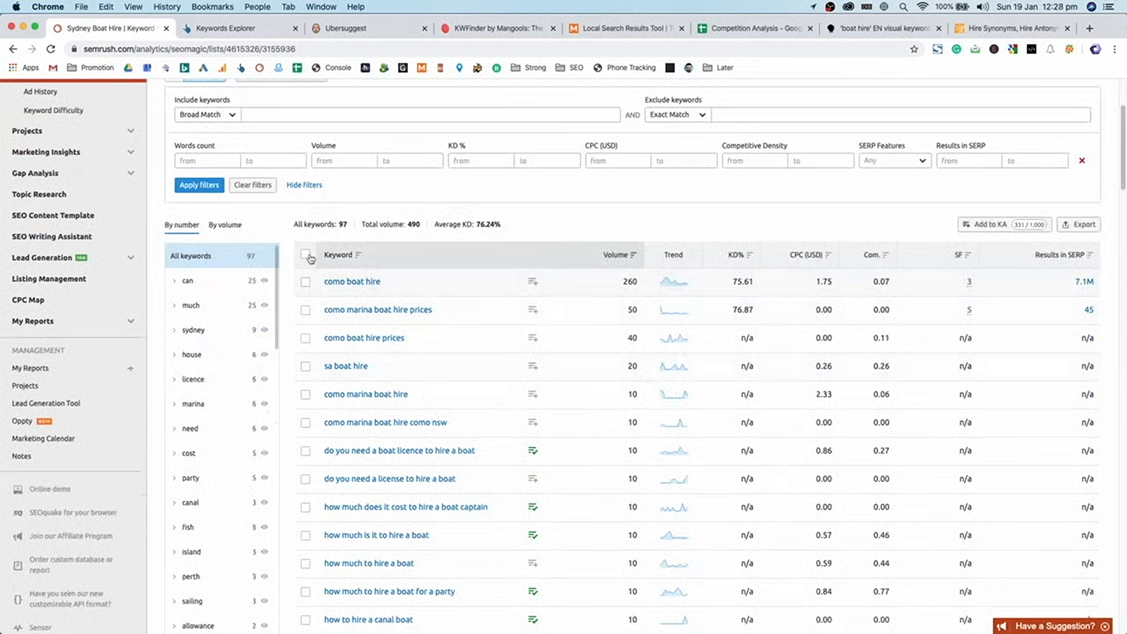
drag(279, 276, 285, 557)
scroll(286, 558, down, 7)
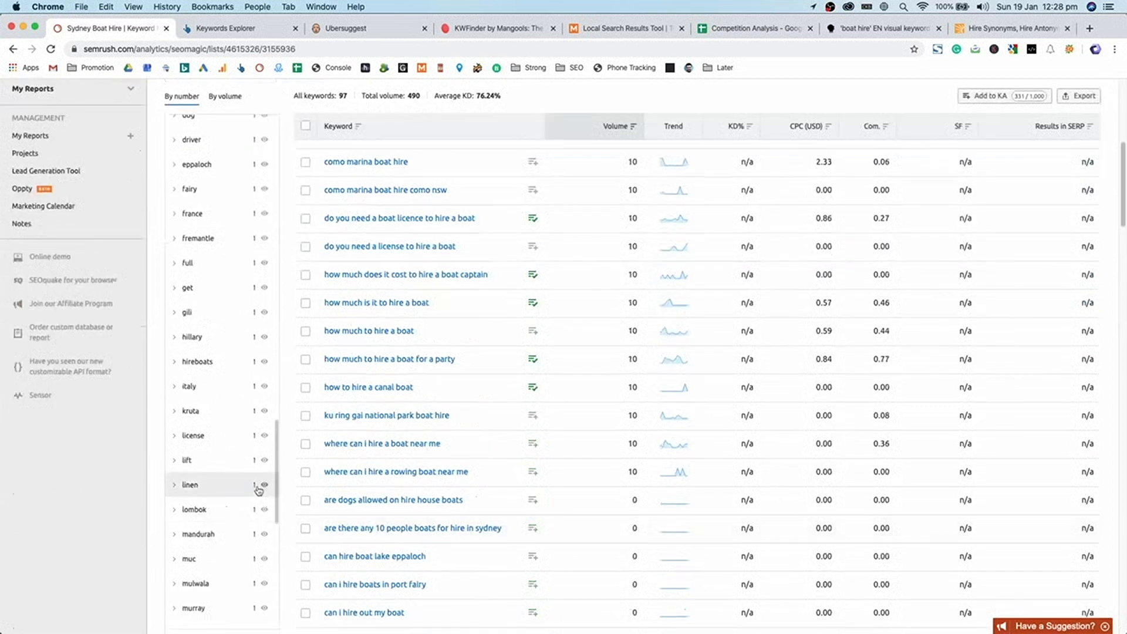
click(262, 387)
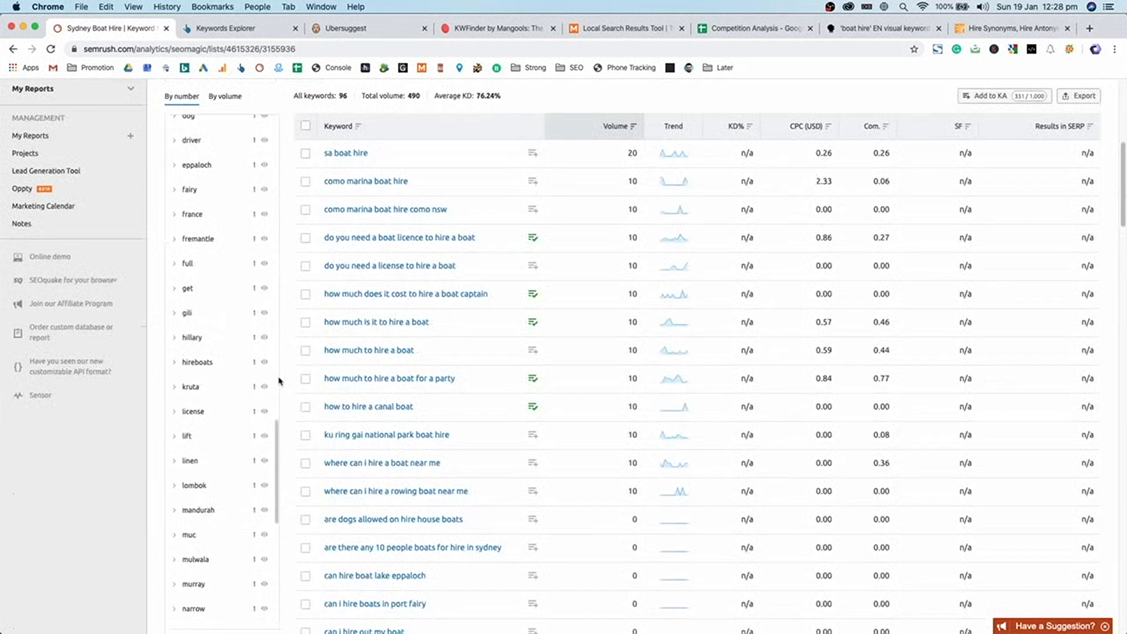
drag(277, 434, 272, 121)
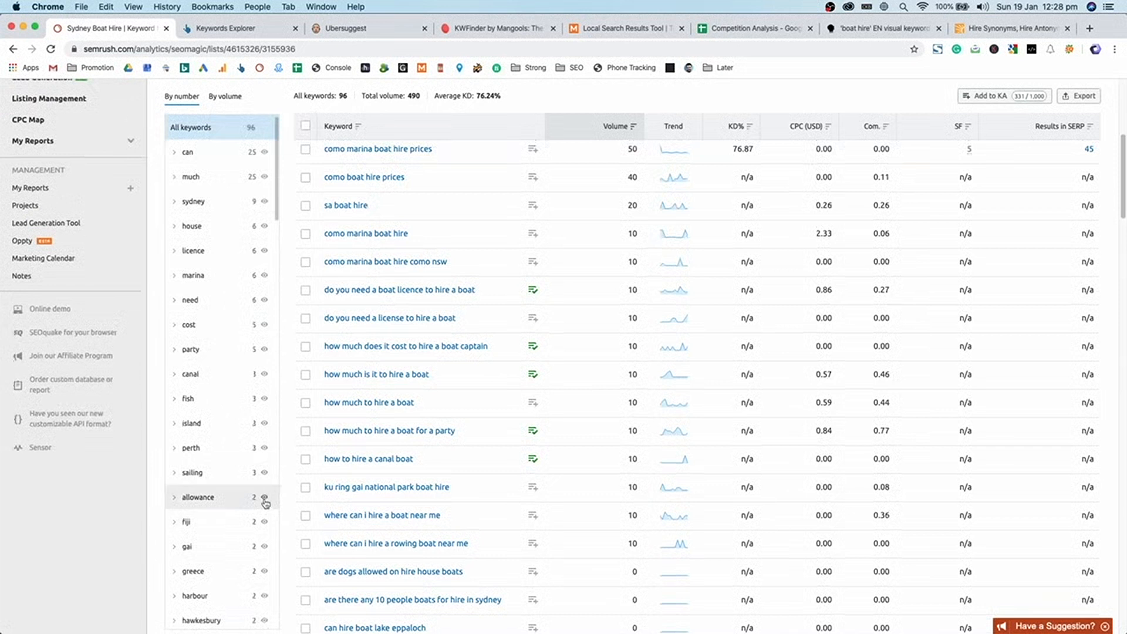
- Exclude the fiji group (94 keywords, 76.24% average KD) and dismiss the Keyword Analyzer popup
click(258, 595)
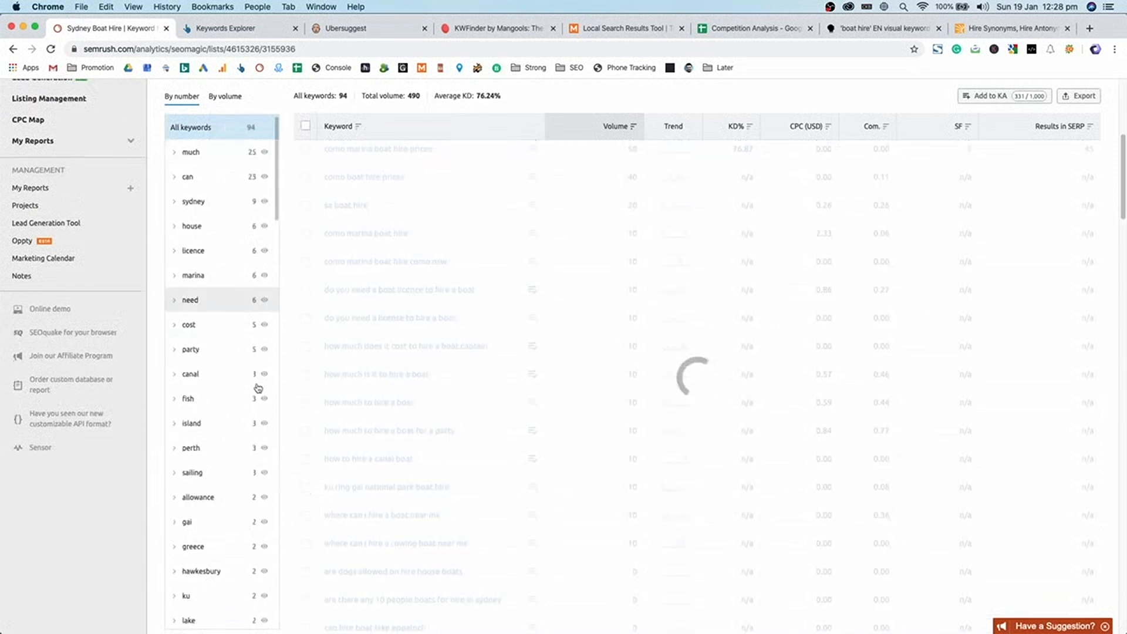
scroll(520, 372, up, 5)
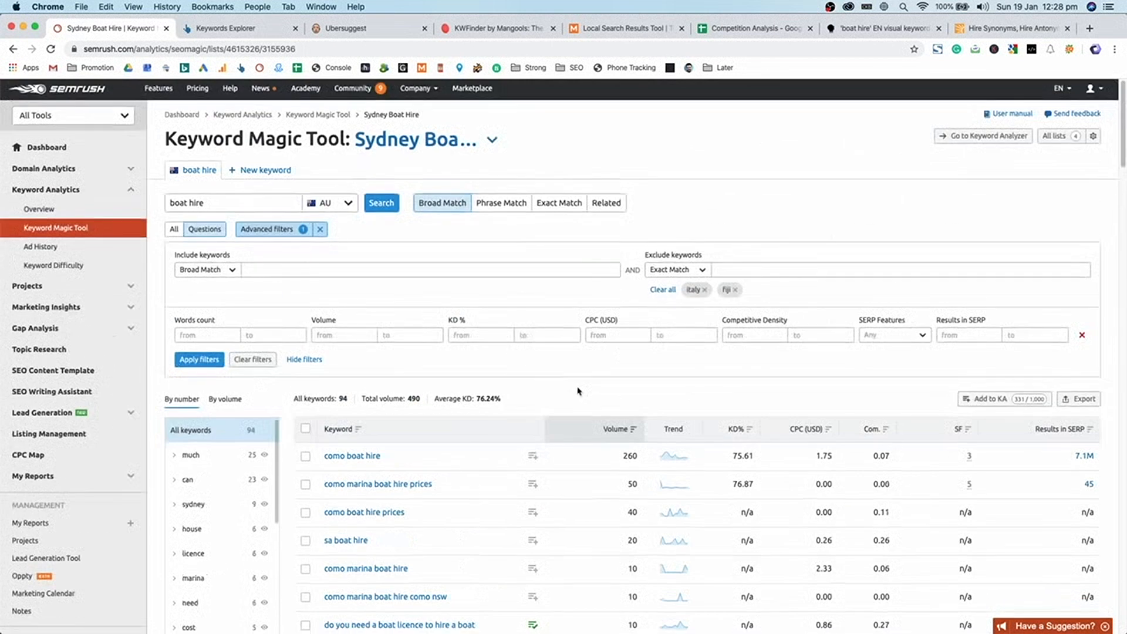
scroll(578, 391, down, 2)
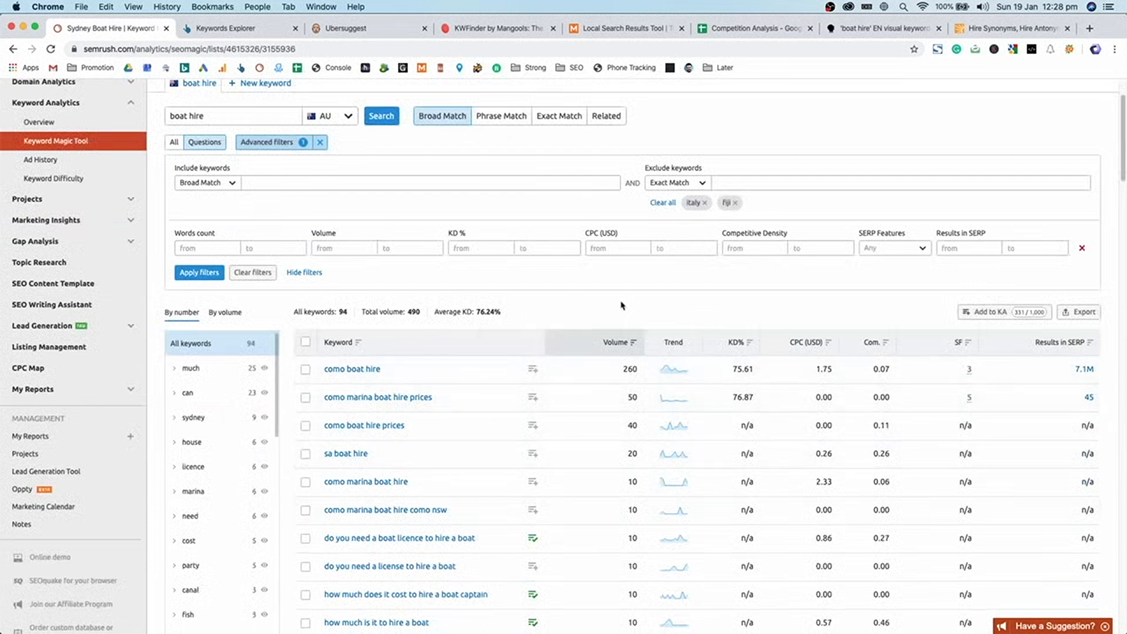
scroll(656, 315, up, 2)
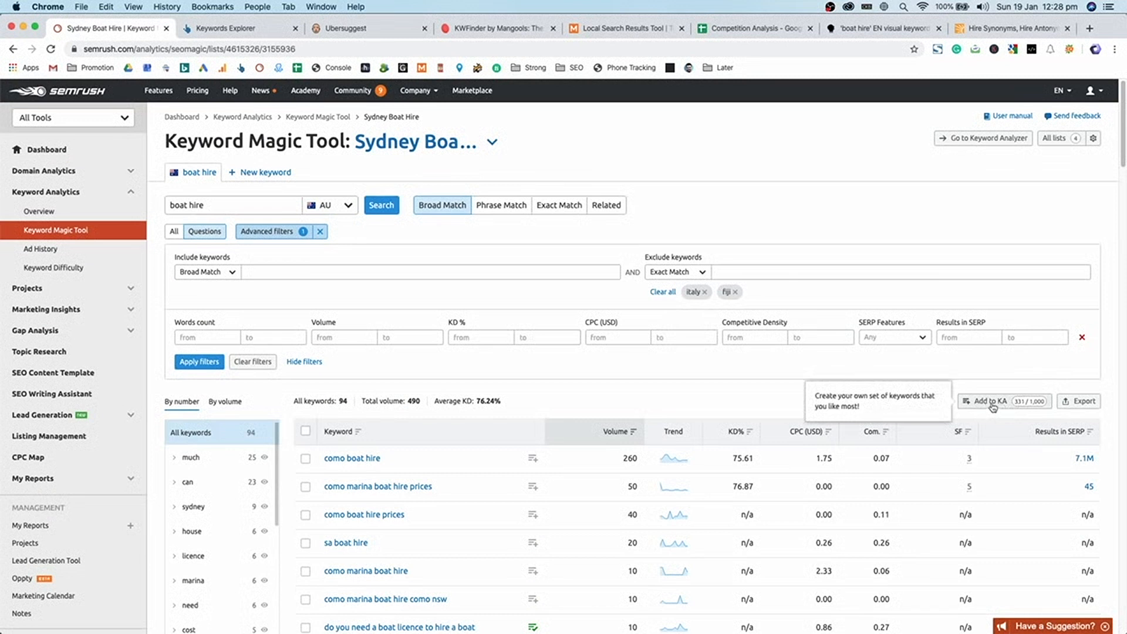
drag(434, 402, 499, 403)
click(508, 404)
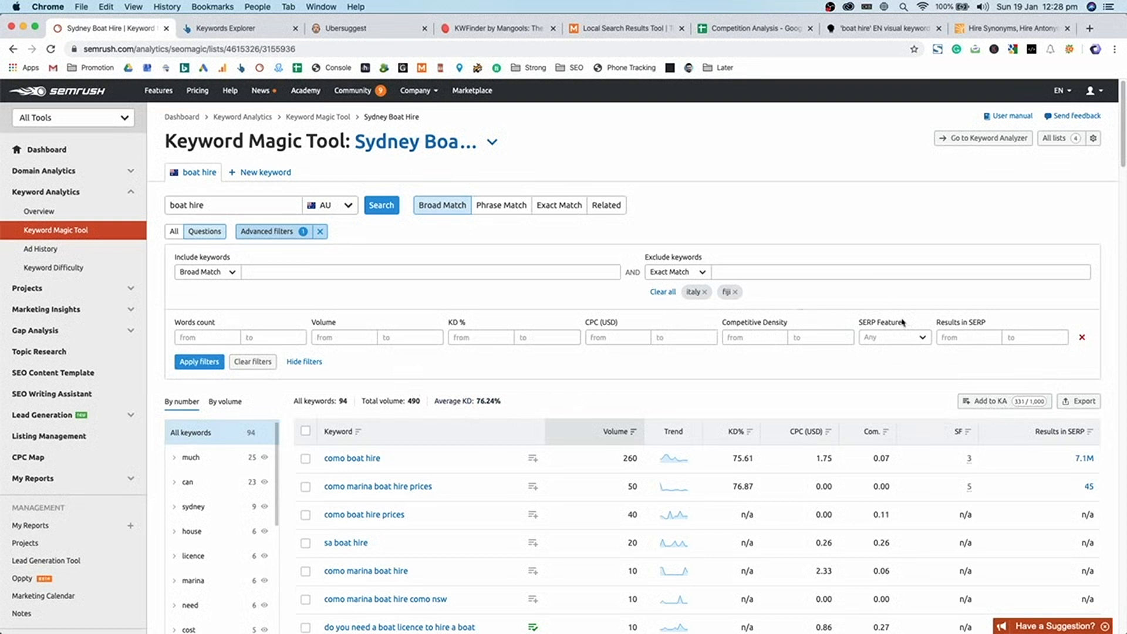
click(1005, 399)
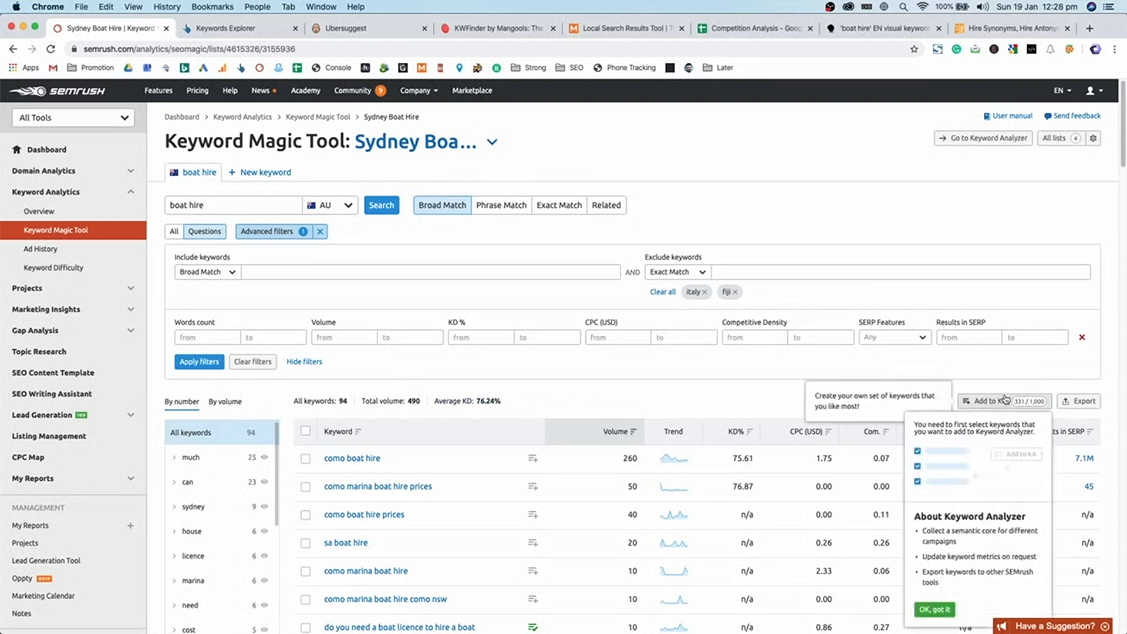
click(931, 610)
- Open the Sydney Boat Hire list in Keyword Analyzer, noting catamaran's 0.32 CPC
click(959, 139)
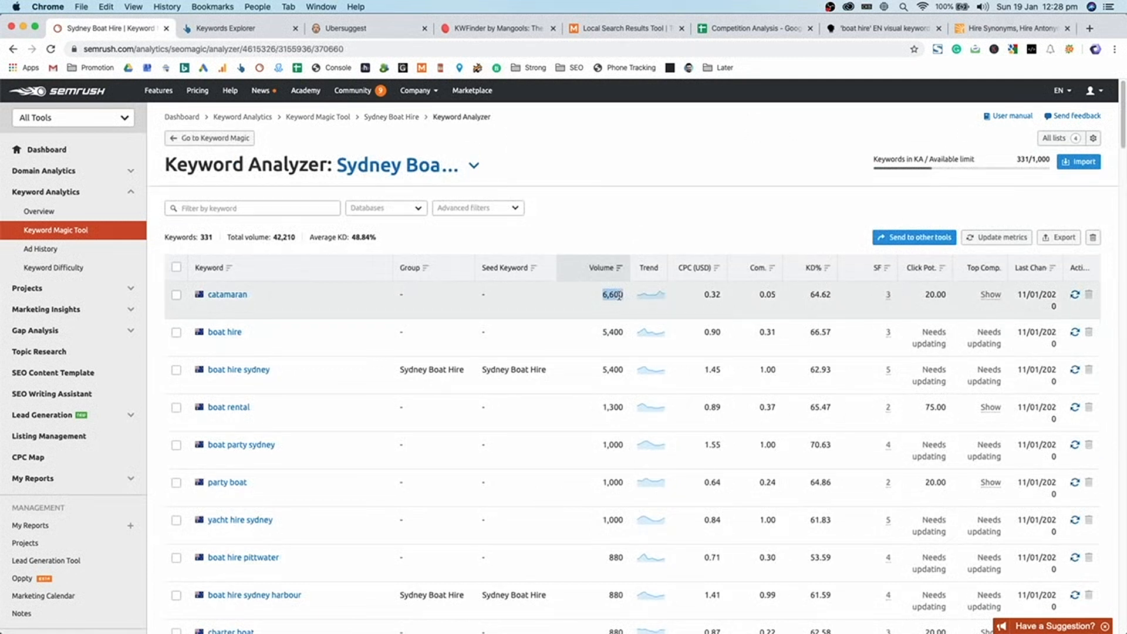
double_click(713, 294)
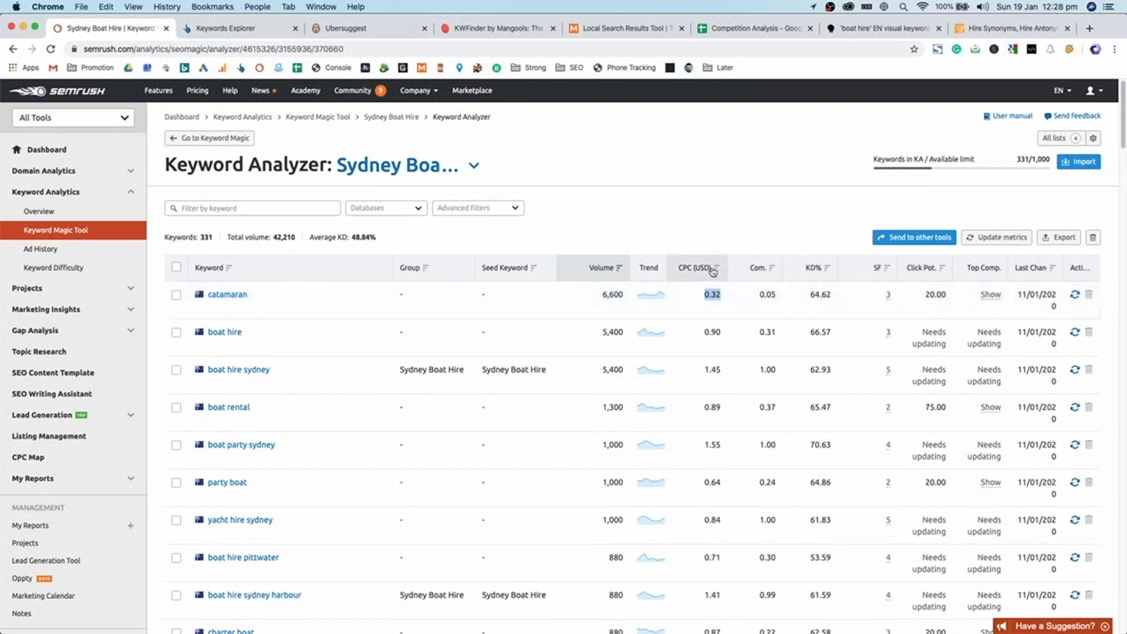
click(773, 221)
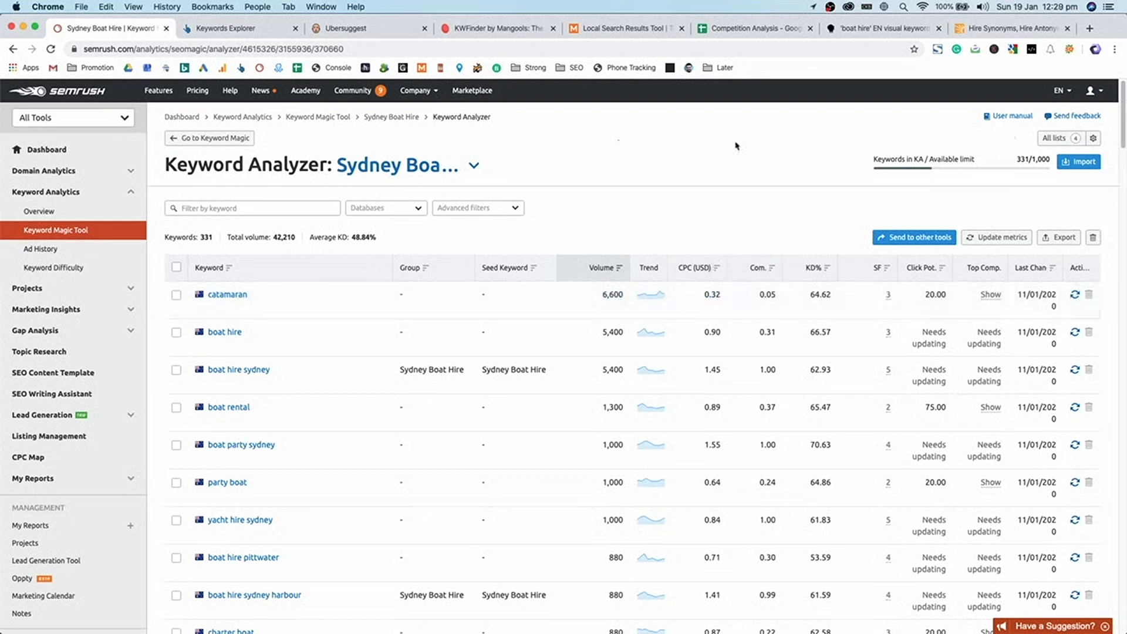
click(1087, 139)
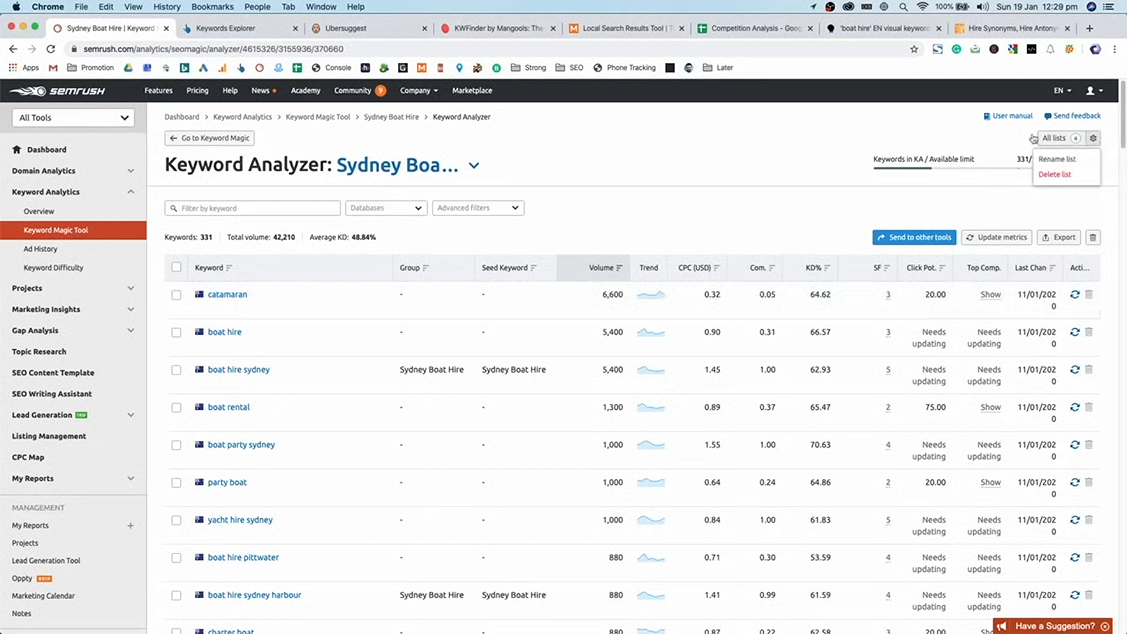
click(663, 237)
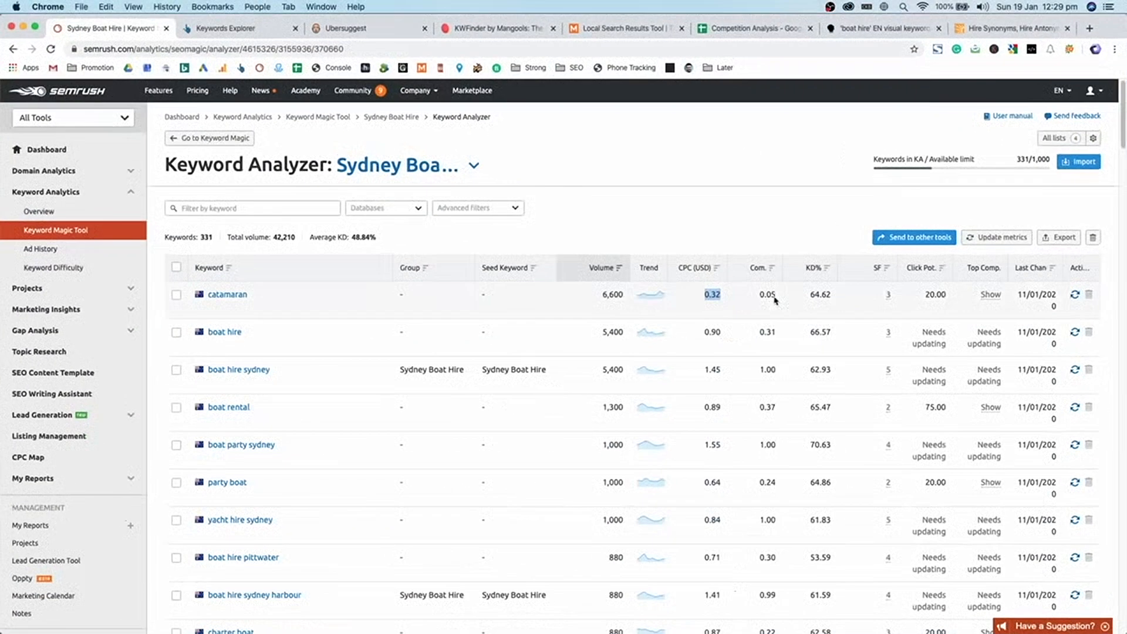
- Inspect catamaran's 64.62 KD% and scroll the 331 keywords sorted by volume
click(769, 298)
double_click(819, 296)
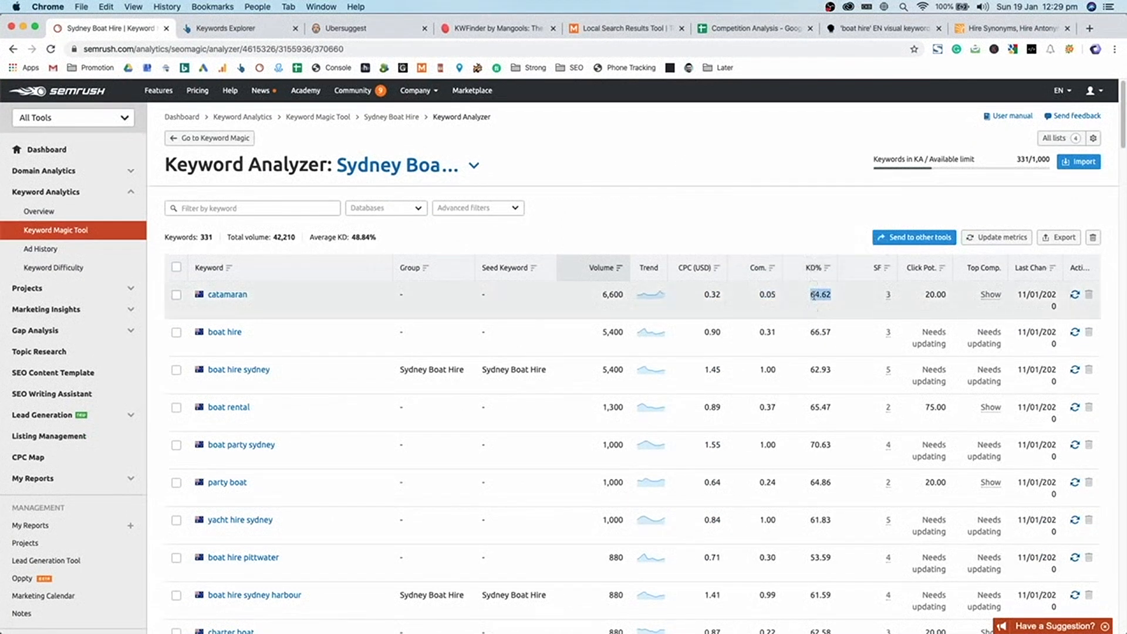
drag(754, 298, 825, 303)
click(825, 303)
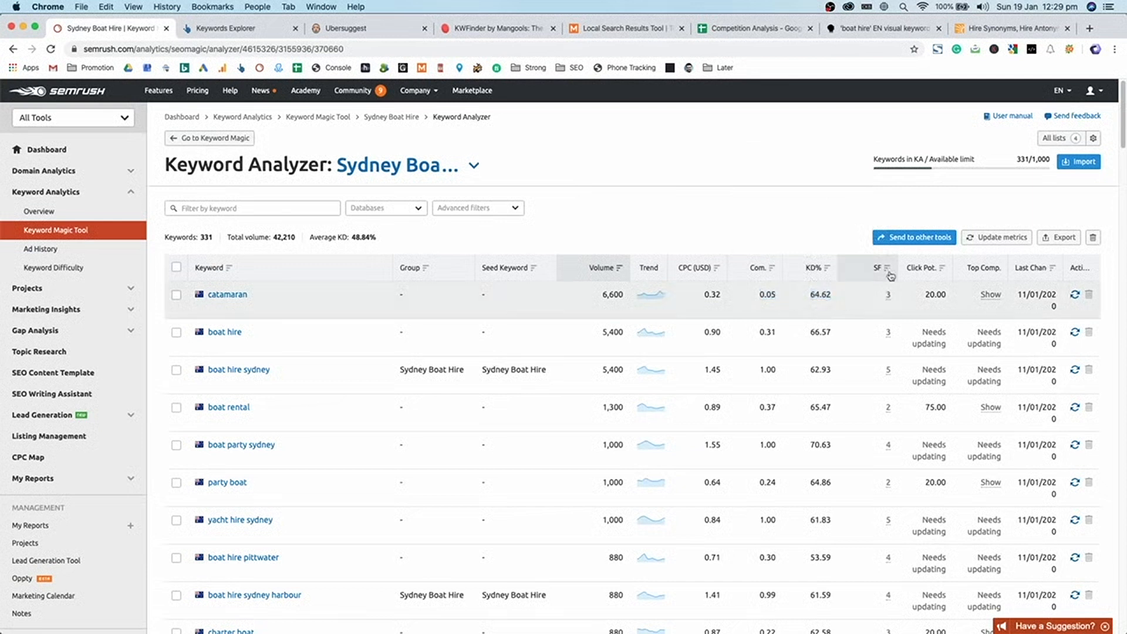
mouse_move(890, 297)
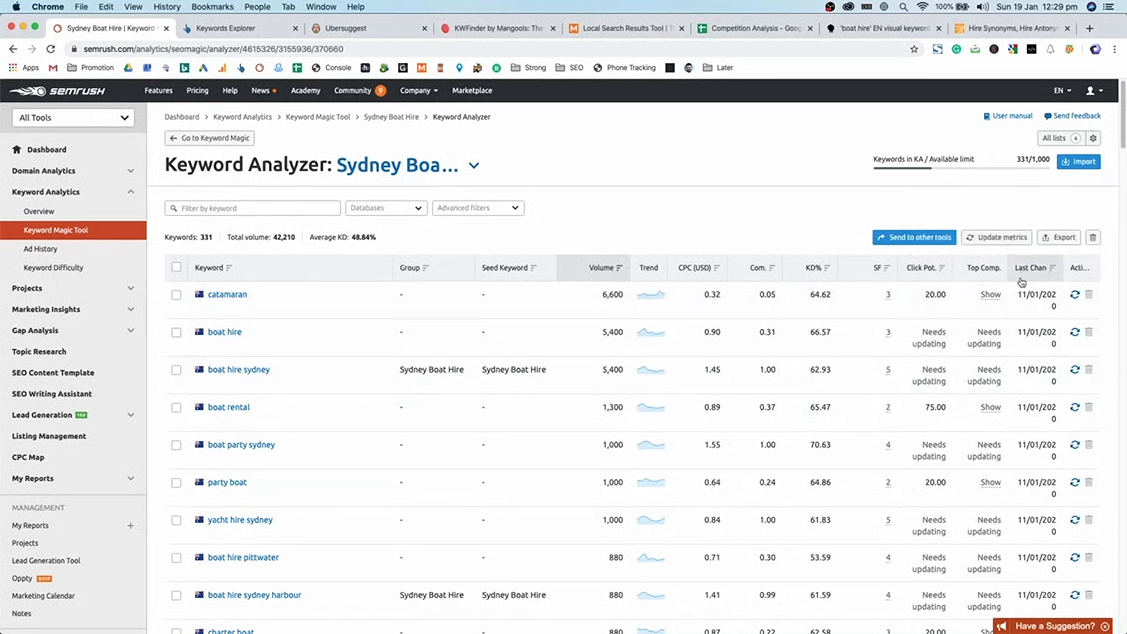
scroll(1024, 354, down, 4)
scroll(1024, 355, up, 4)
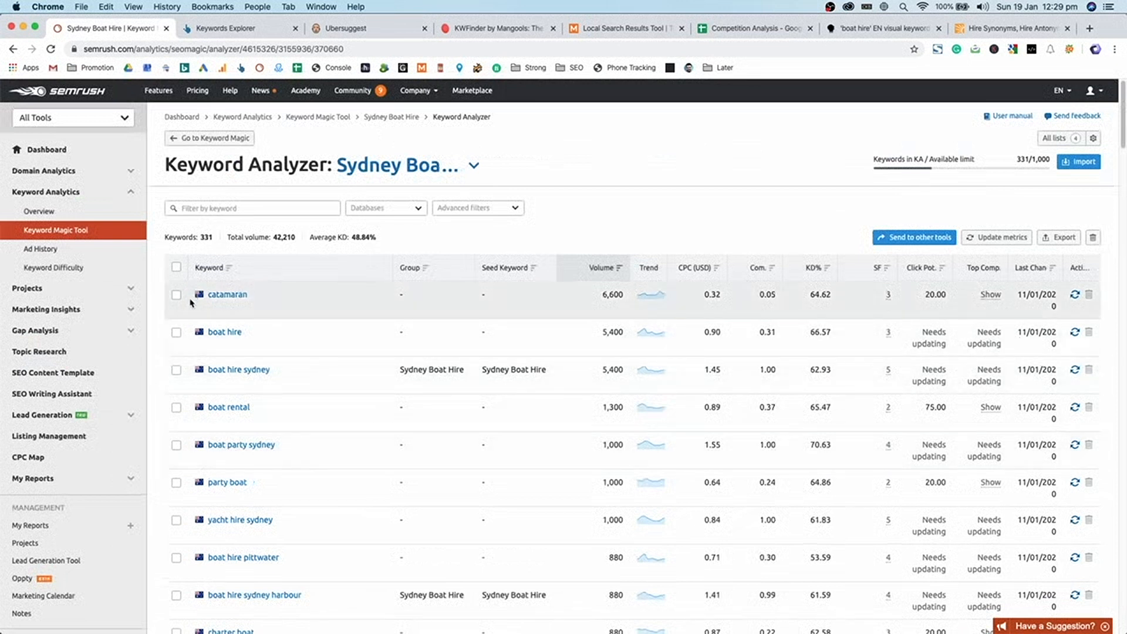
scroll(191, 302, down, 2)
scroll(379, 261, up, 2)
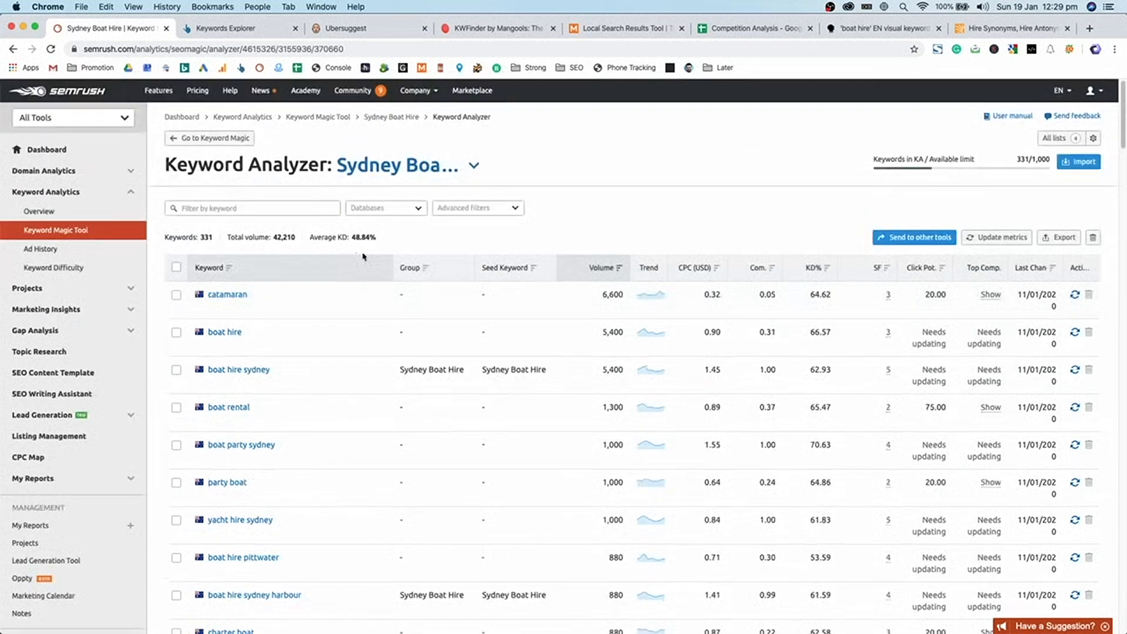
- Show Semrush's advanced filters and click into the minimum and maximum volume fields
click(453, 211)
click(219, 245)
click(280, 252)
click(212, 249)
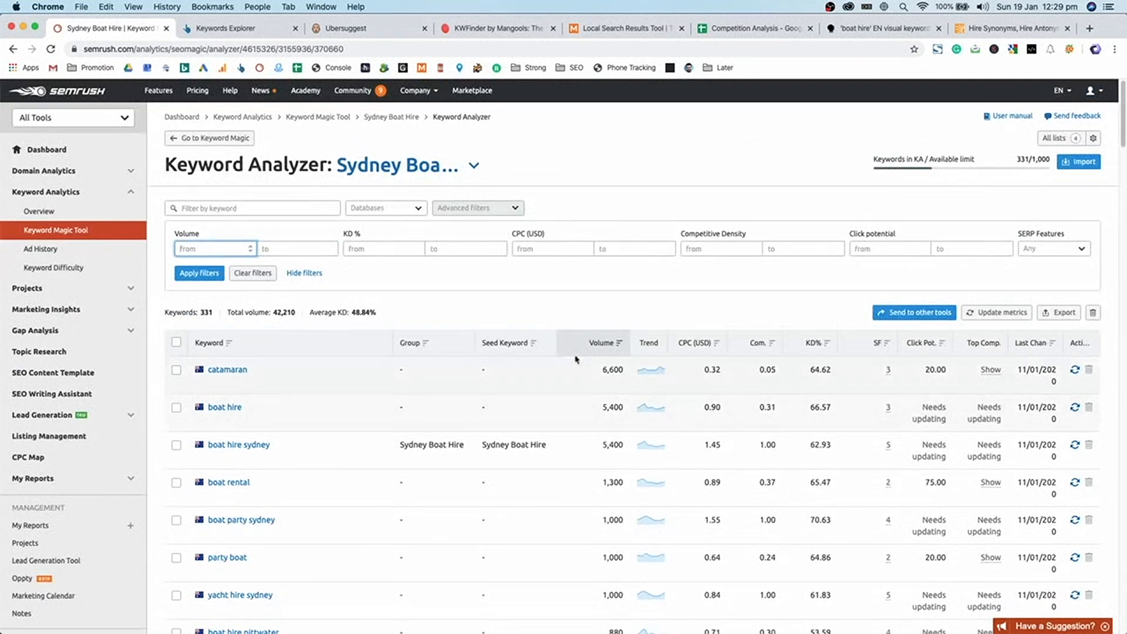
- Sort the 331 keywords by volume ascending and scroll through them, highlighting 'boat hire party'
click(603, 350)
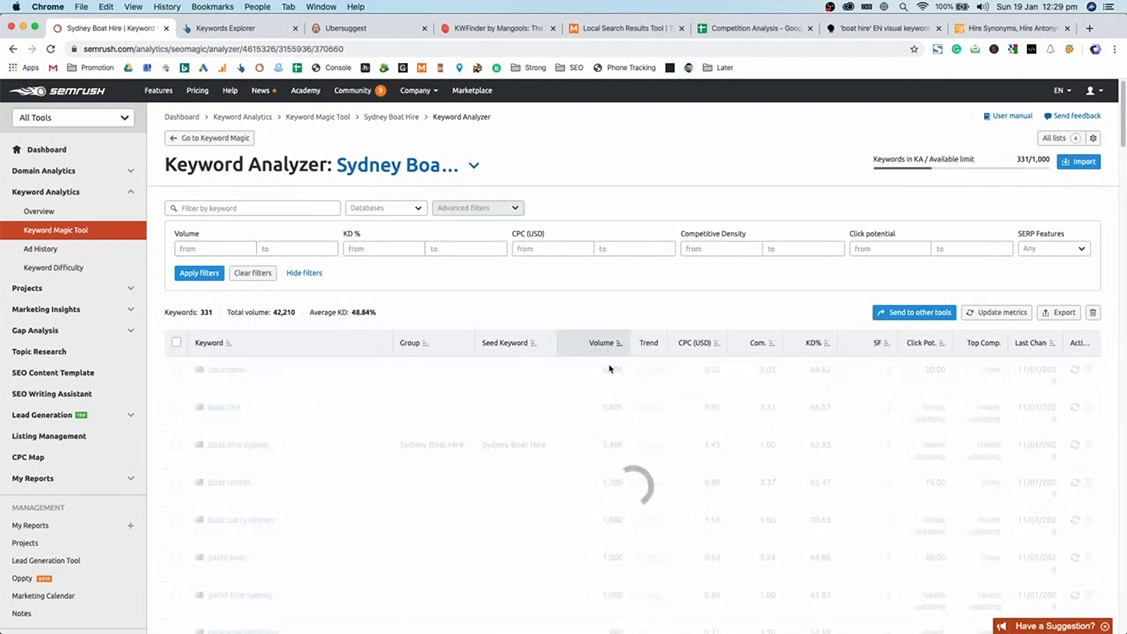
scroll(613, 370, down, 1)
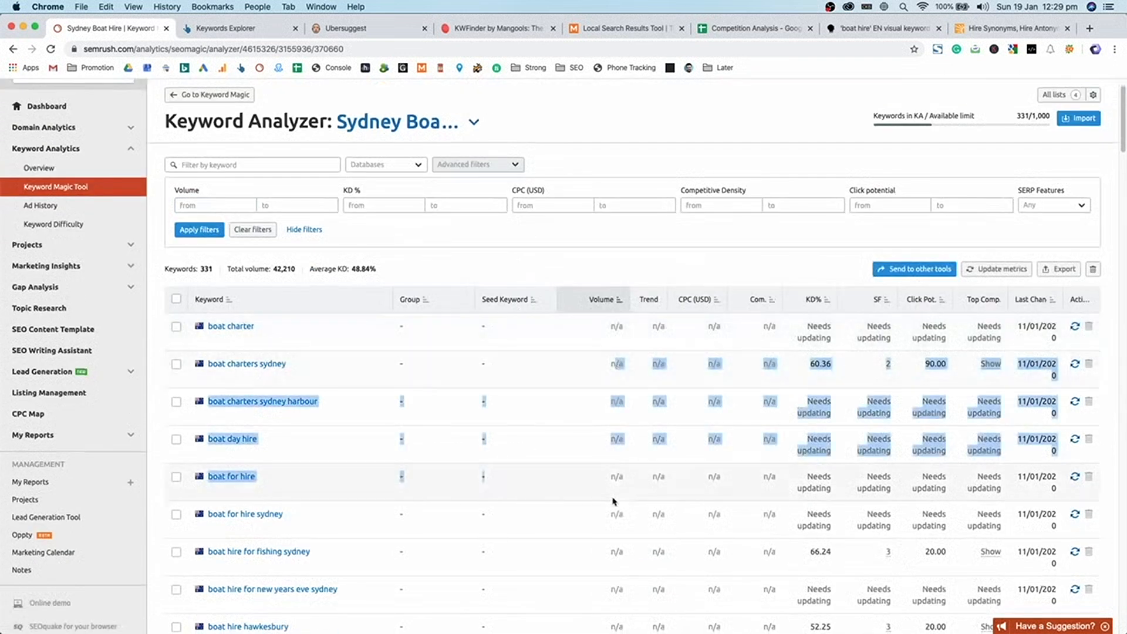
scroll(612, 493, down, 7)
mouse_move(616, 474)
mouse_down()
mouse_move(617, 445)
mouse_move(619, 467)
mouse_up()
click(617, 444)
drag(275, 470, 205, 470)
scroll(259, 460, down, 2)
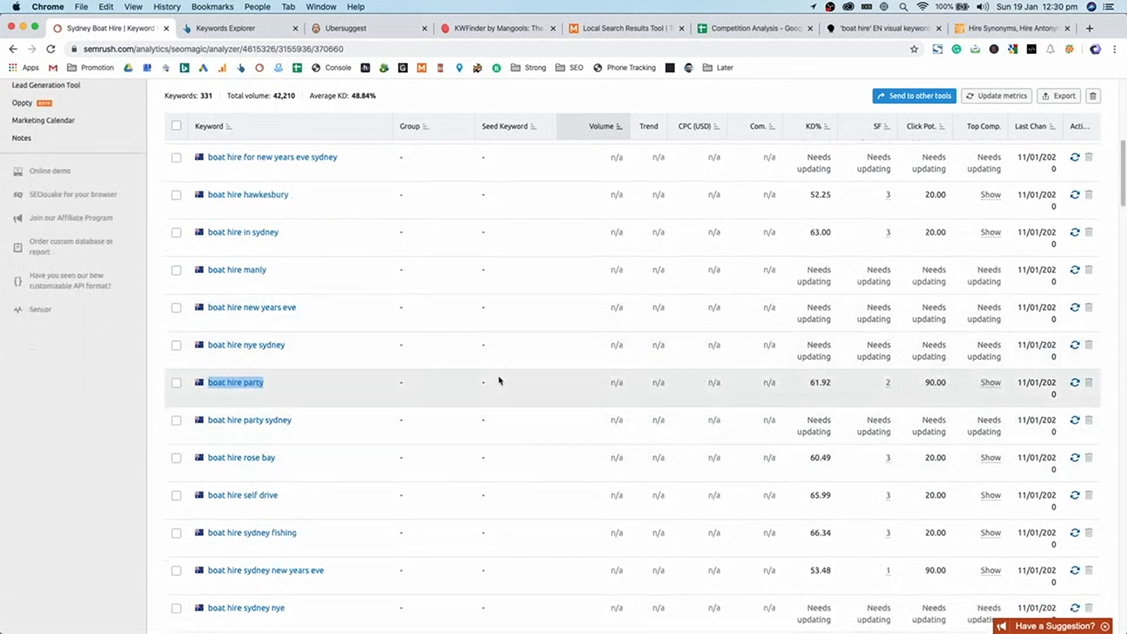
scroll(500, 379, down, 5)
scroll(500, 380, down, 2)
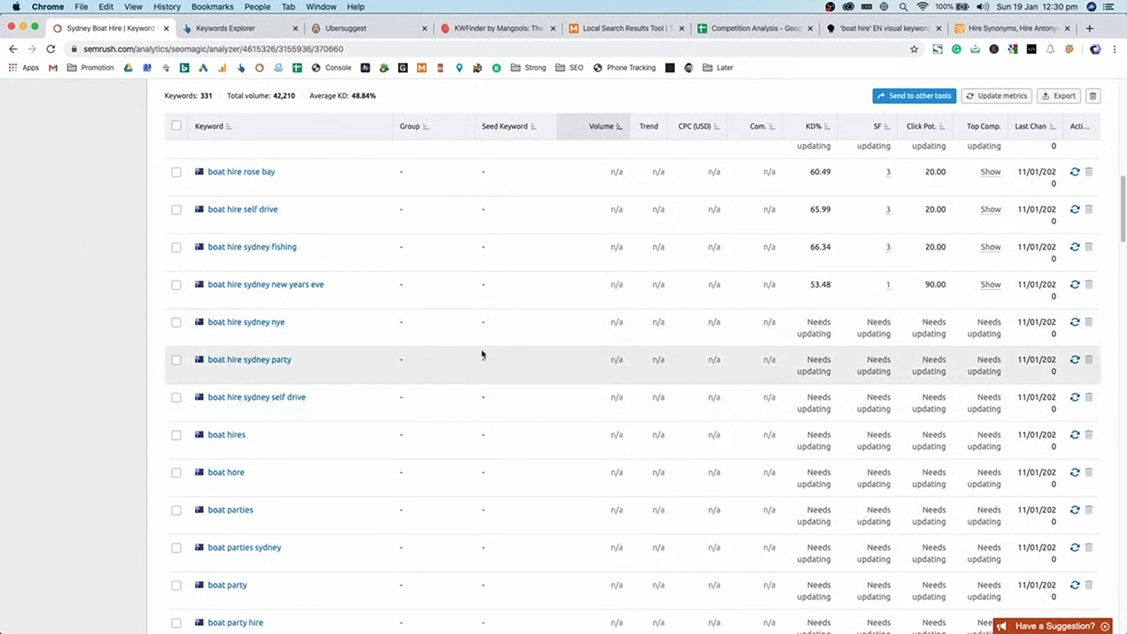
scroll(464, 422, down, 3)
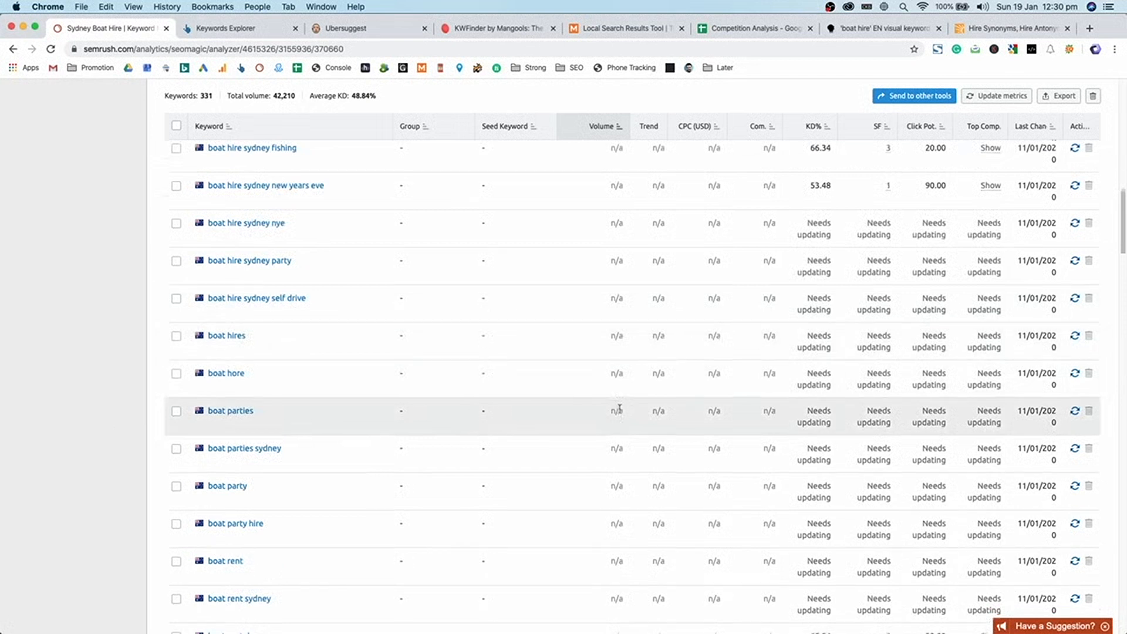
scroll(528, 393, down, 5)
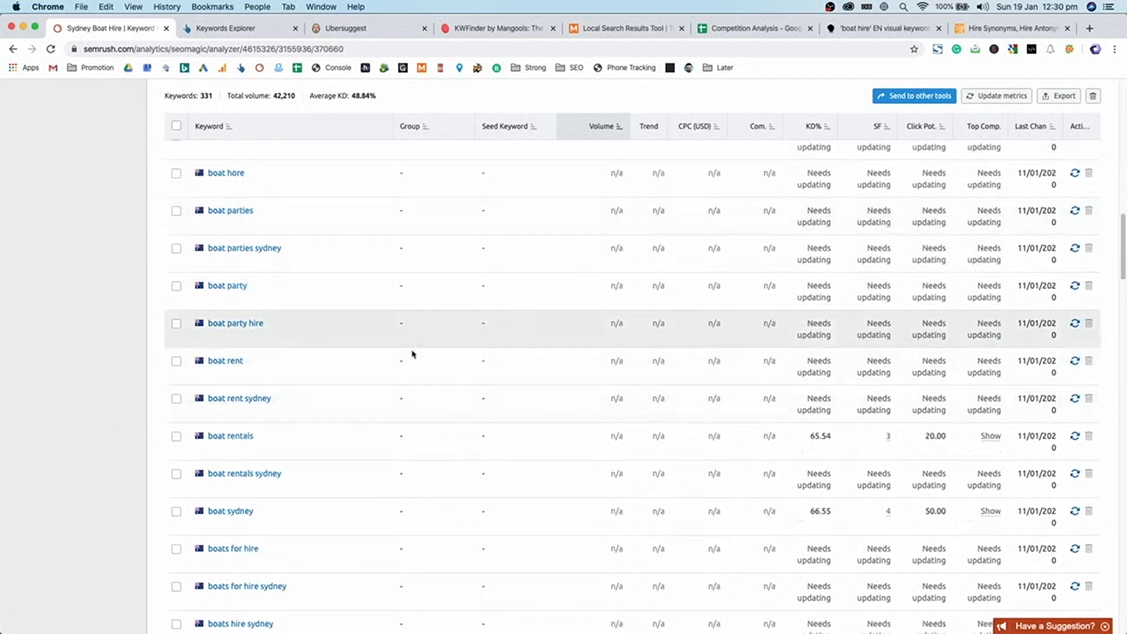
scroll(470, 360, down, 15)
scroll(549, 241, down, 20)
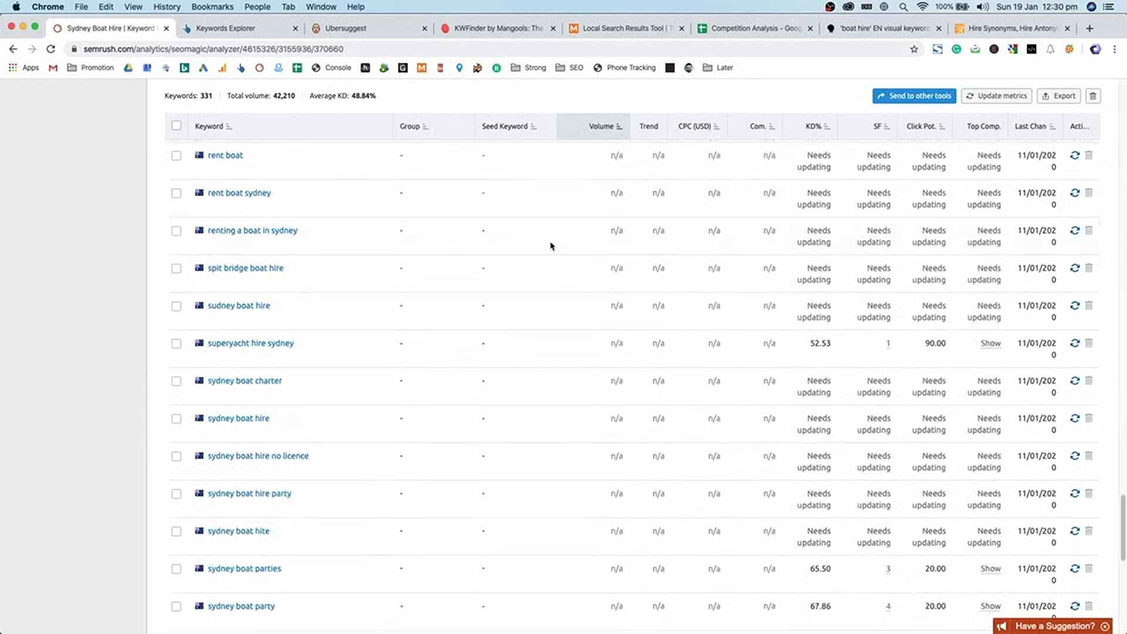
scroll(562, 277, up, 20)
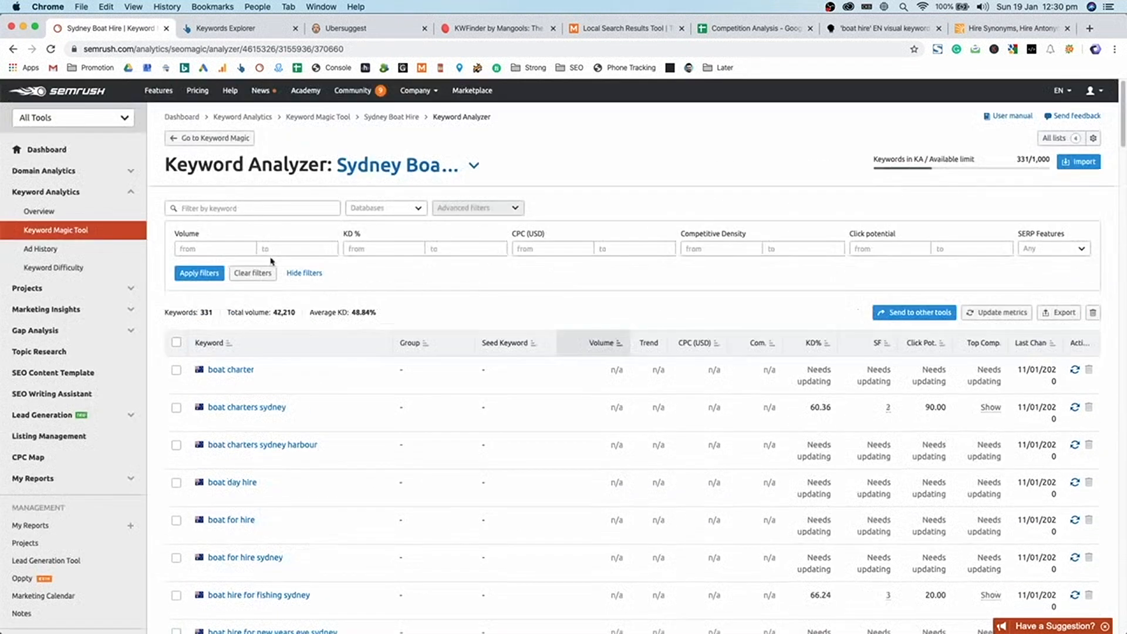
- Apply a minimum volume of 10, leaving 205 keywords, and sort highest volume first
click(223, 246)
text(10)
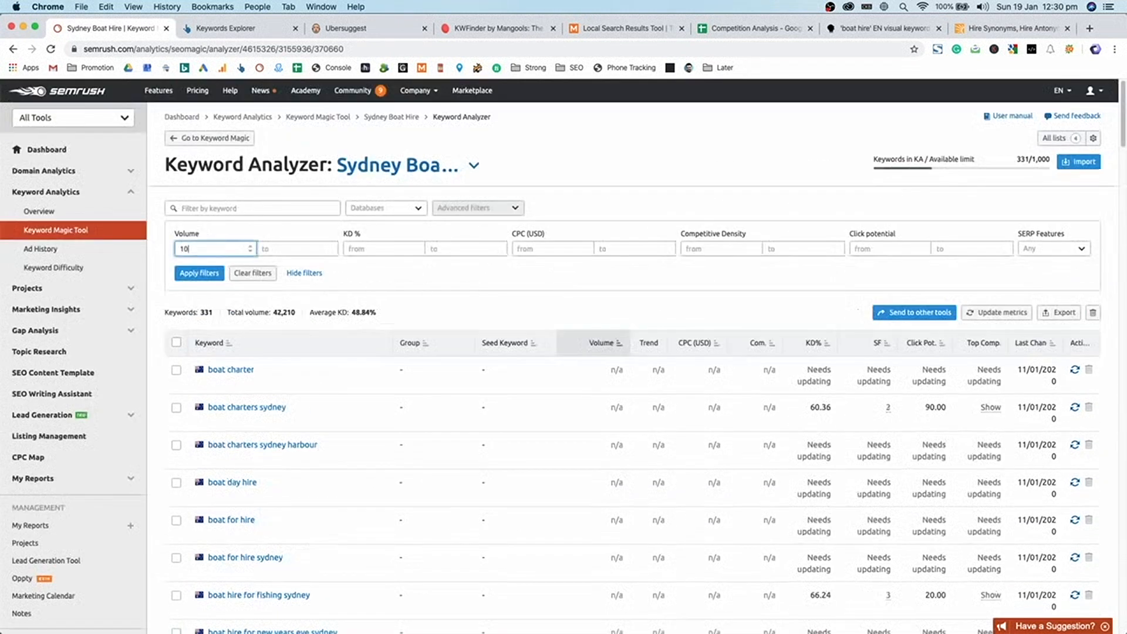
click(201, 273)
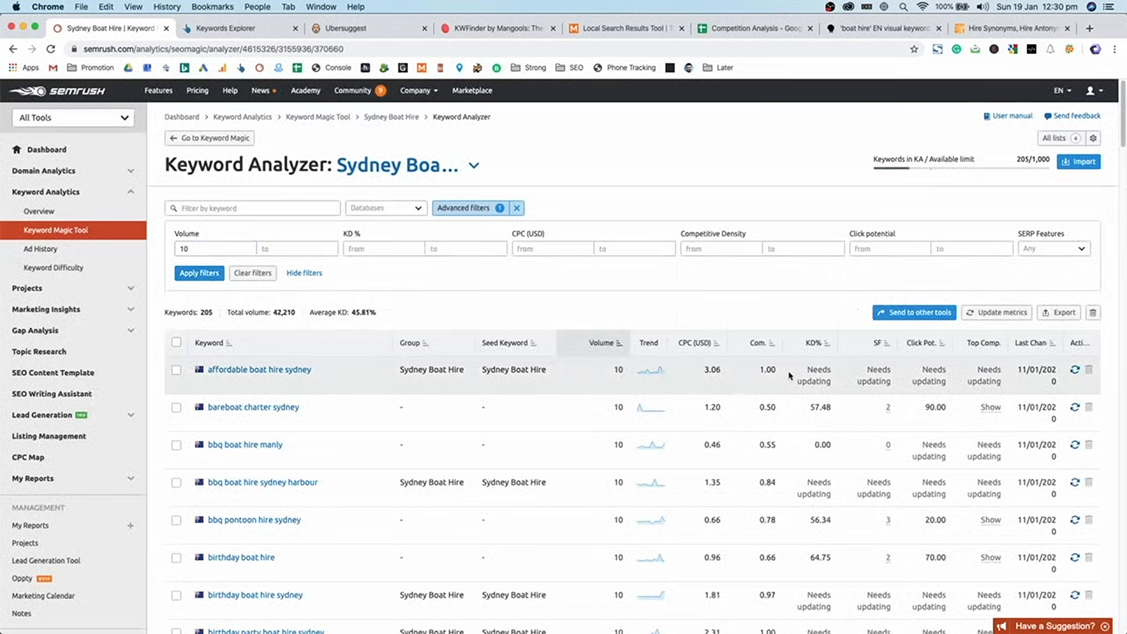
double_click(770, 369)
click(610, 346)
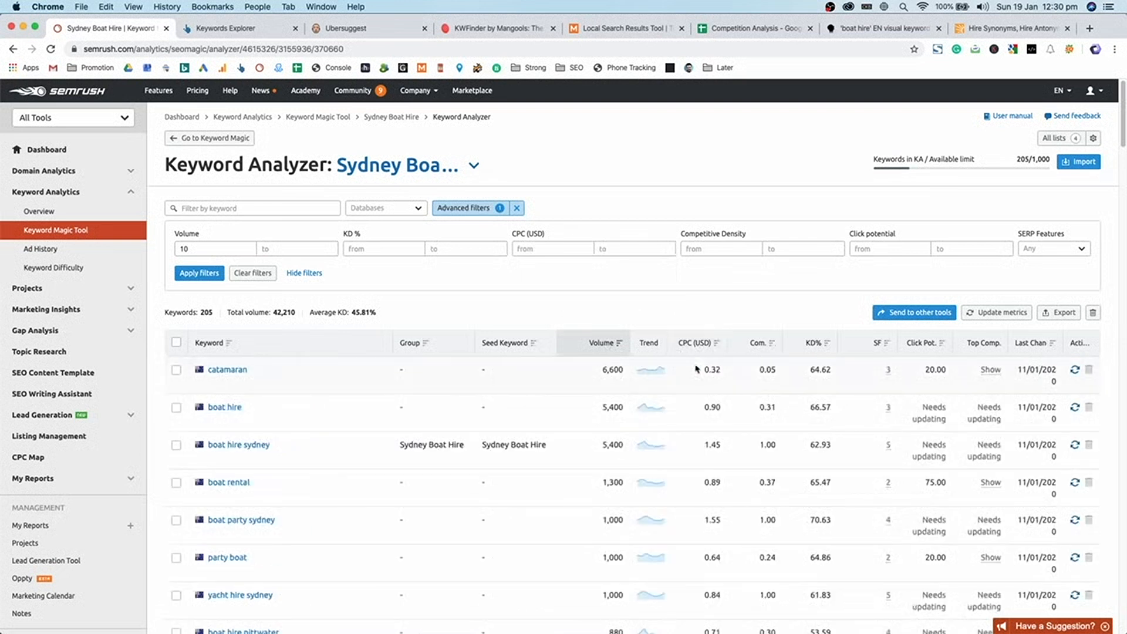
- Sort the 205 keywords by CPC lowest first, highlighting 'boat hire botany bay'
click(701, 343)
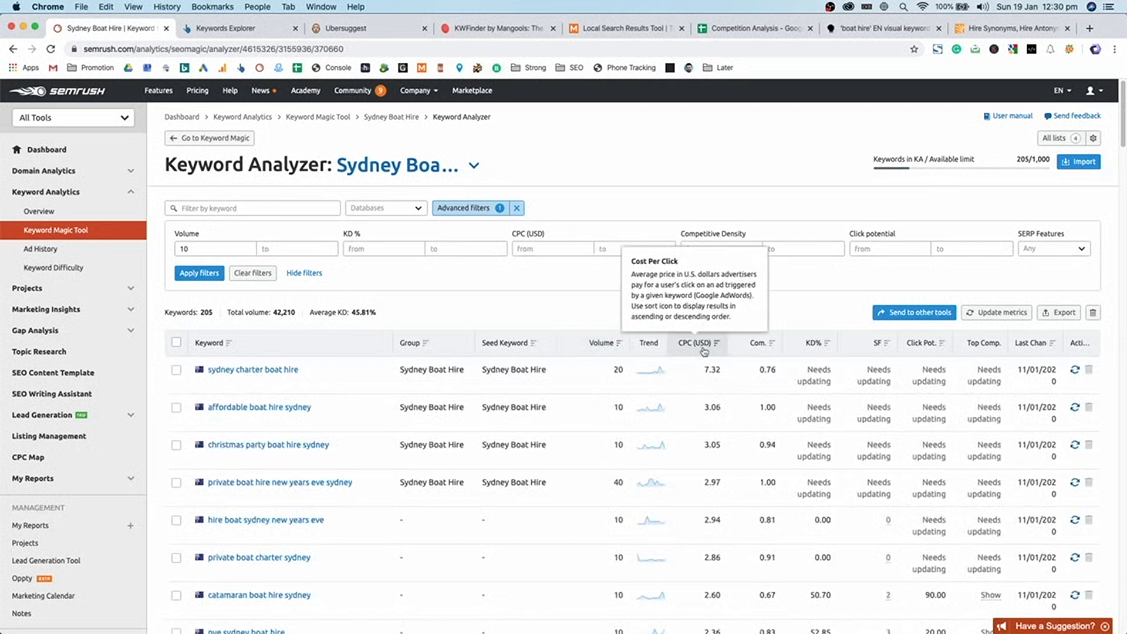
click(704, 343)
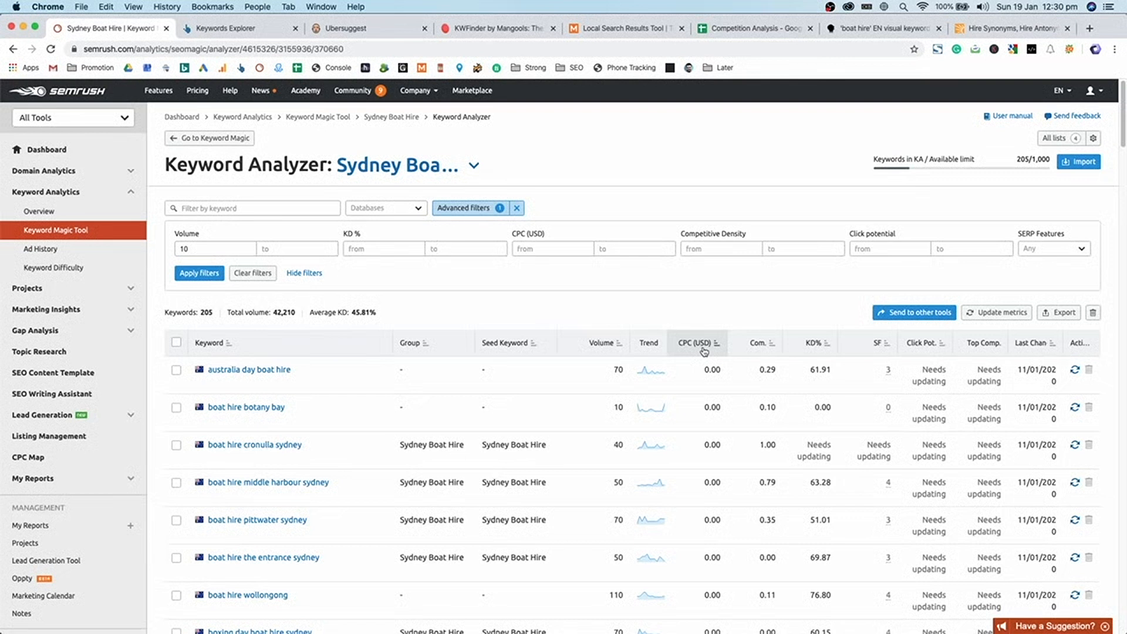
double_click(712, 369)
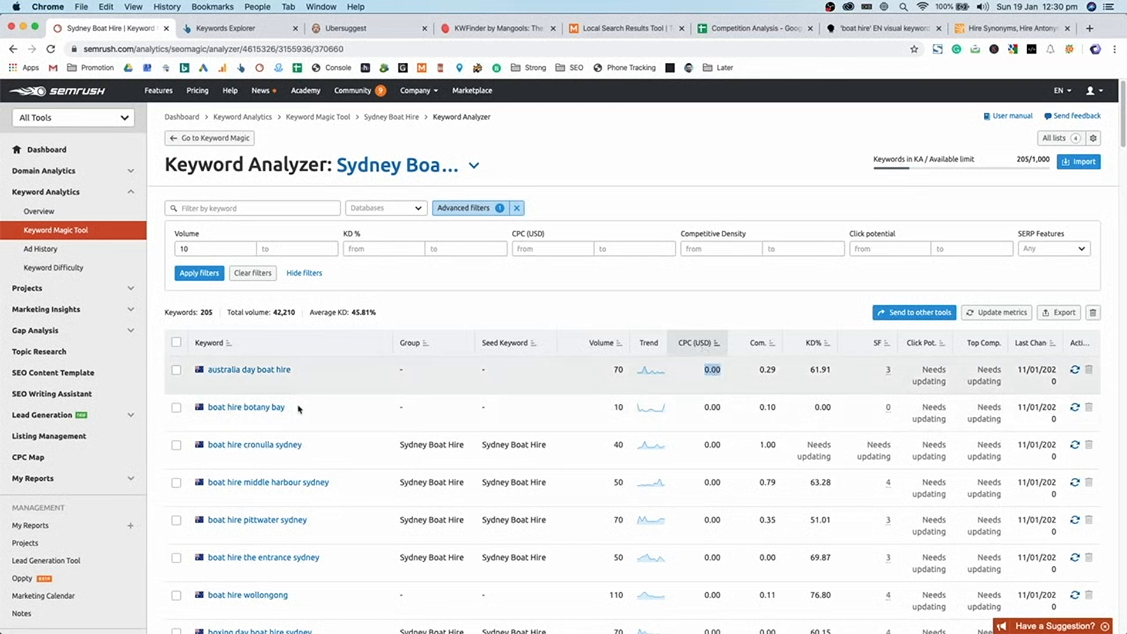
drag(300, 409, 206, 413)
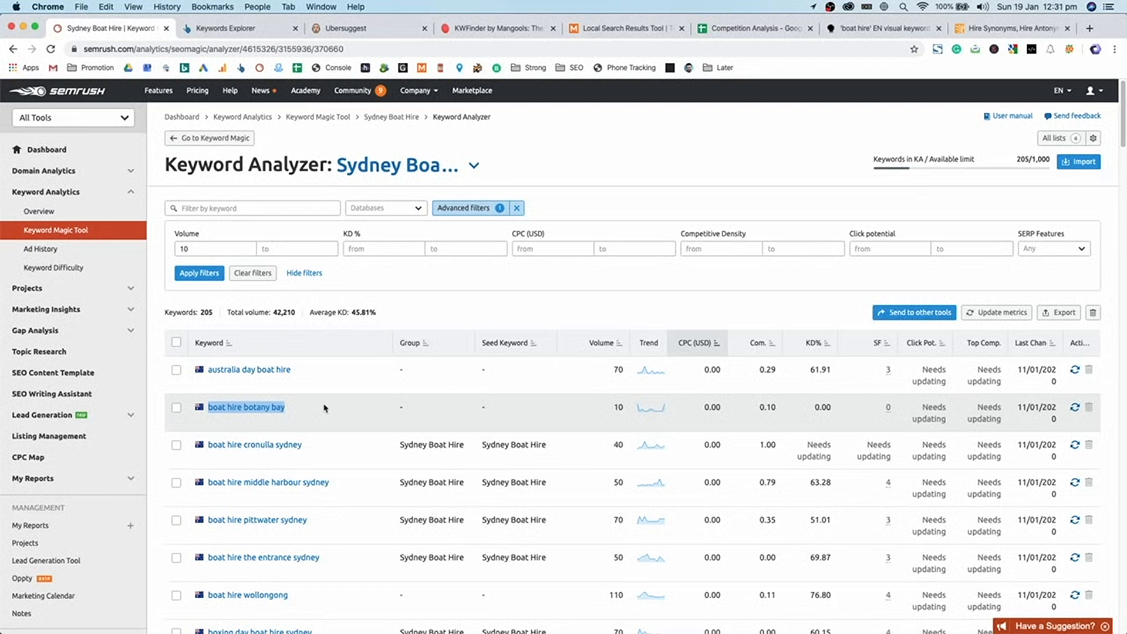
click(324, 407)
drag(324, 408, 243, 407)
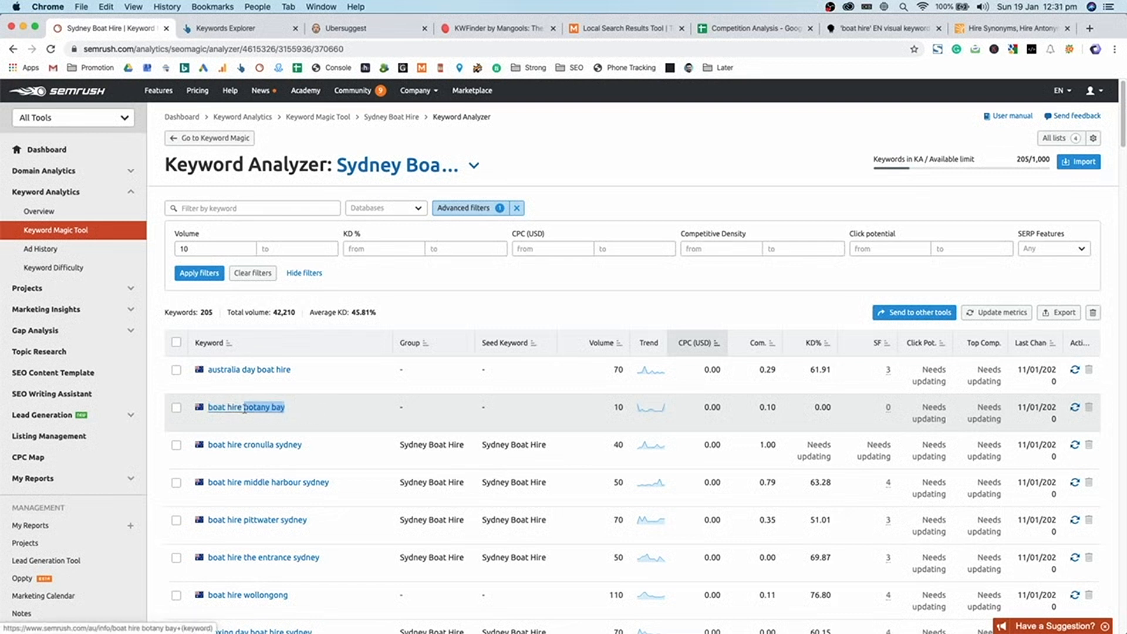
- Scroll through the CPC-sorted keywords, briefly ticking and unticking the boat hire botany bay row
scroll(297, 411, down, 1)
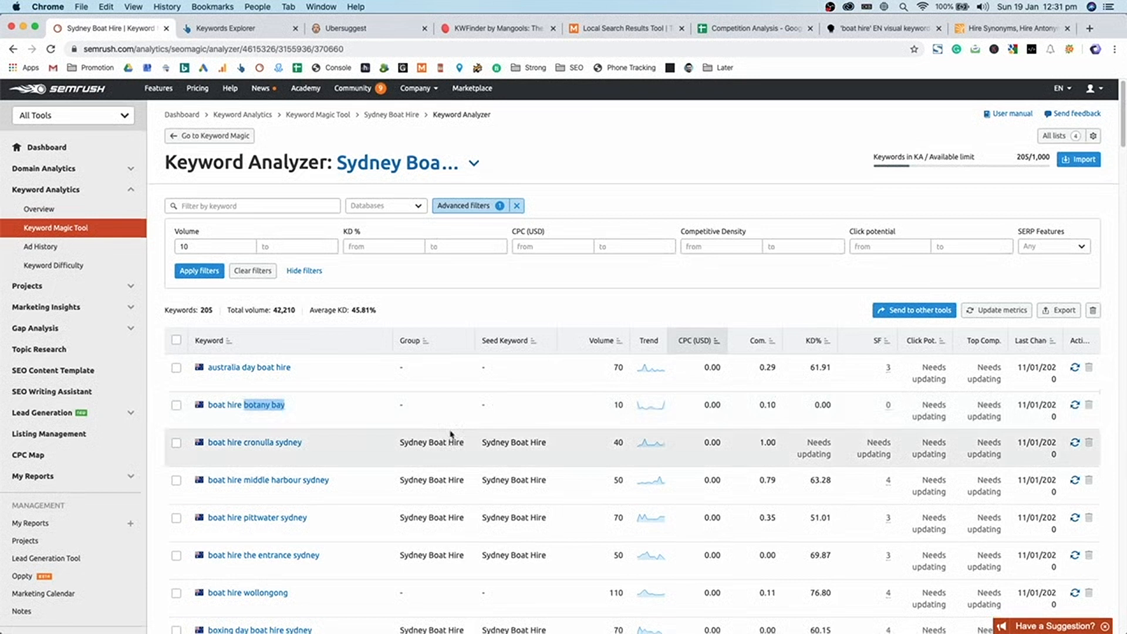
scroll(446, 423, down, 1)
click(443, 403)
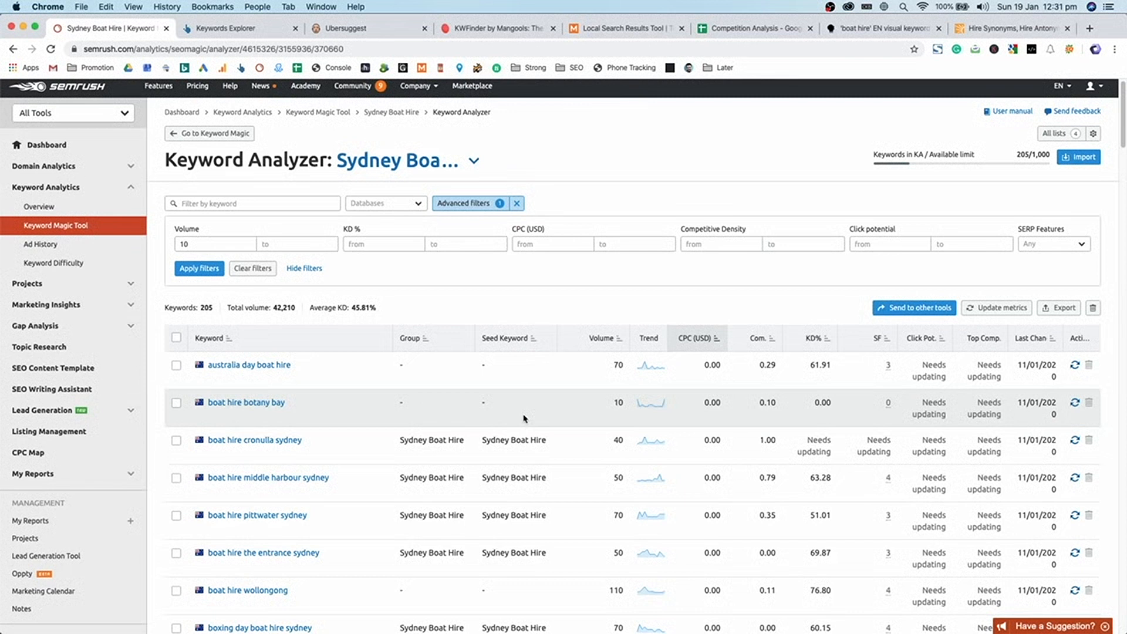
scroll(517, 421, down, 1)
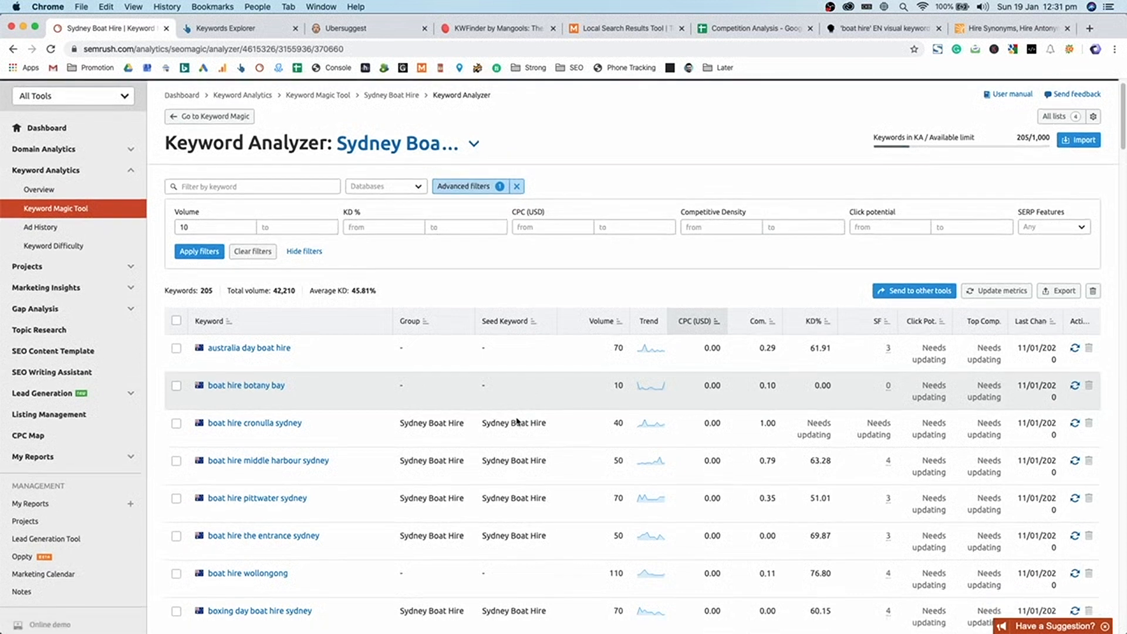
click(177, 386)
click(177, 386)
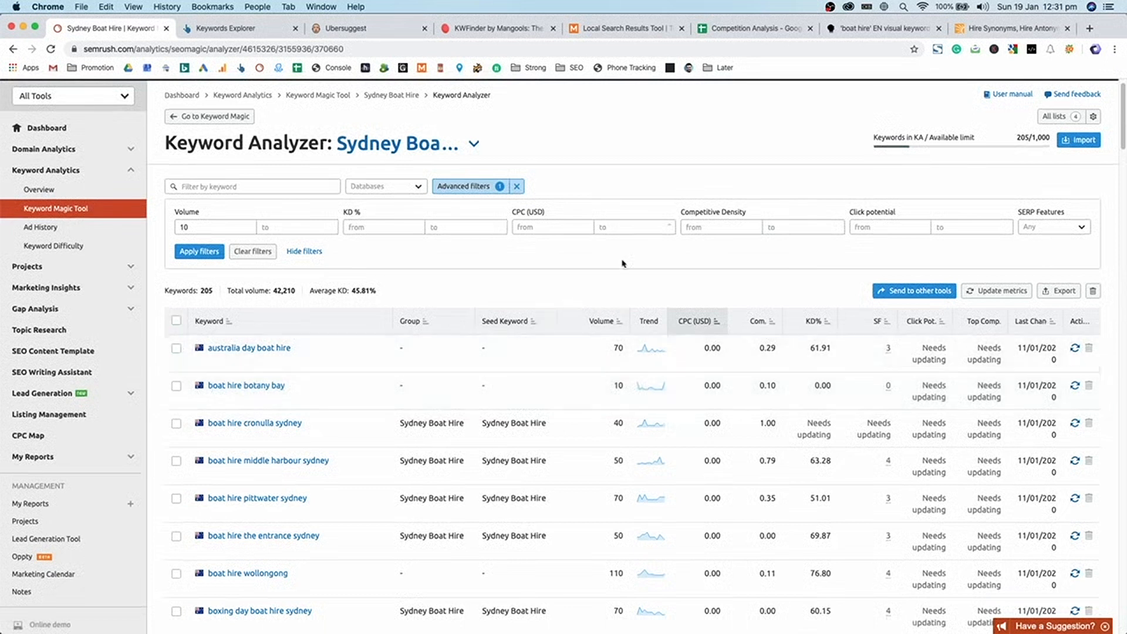
scroll(546, 267, down, 10)
scroll(486, 277, down, 12)
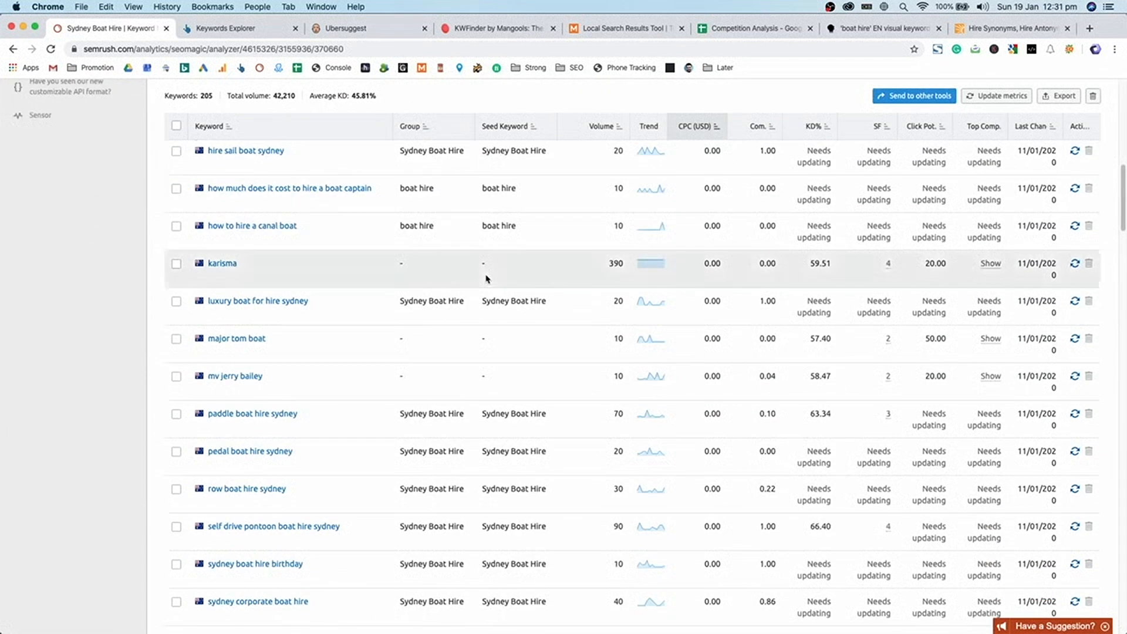
scroll(487, 278, up, 10)
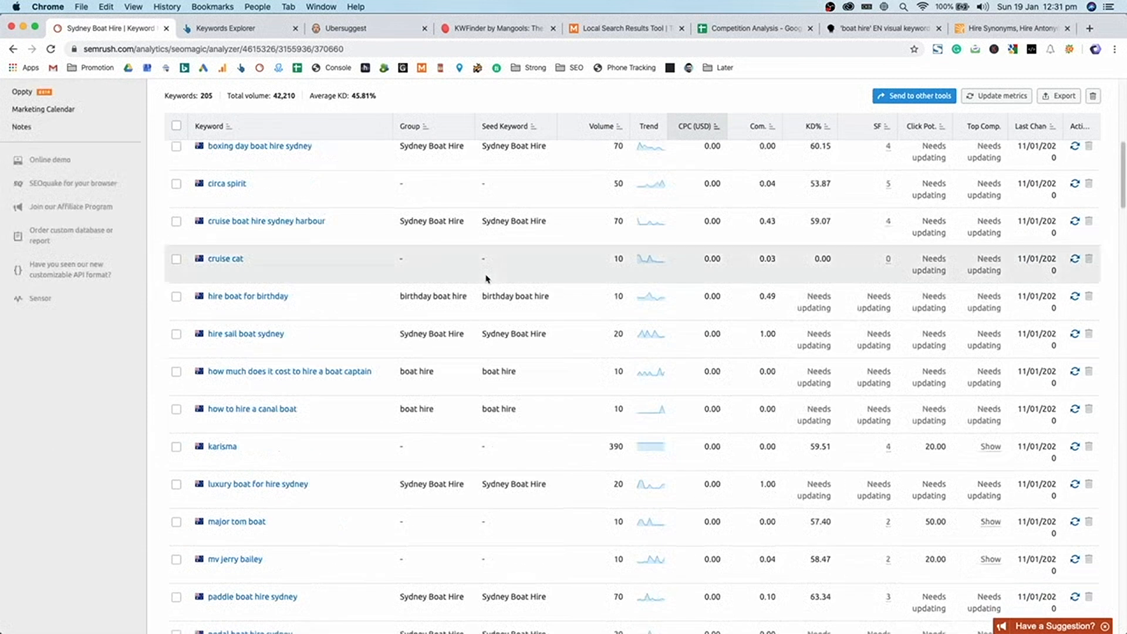
scroll(486, 277, up, 9)
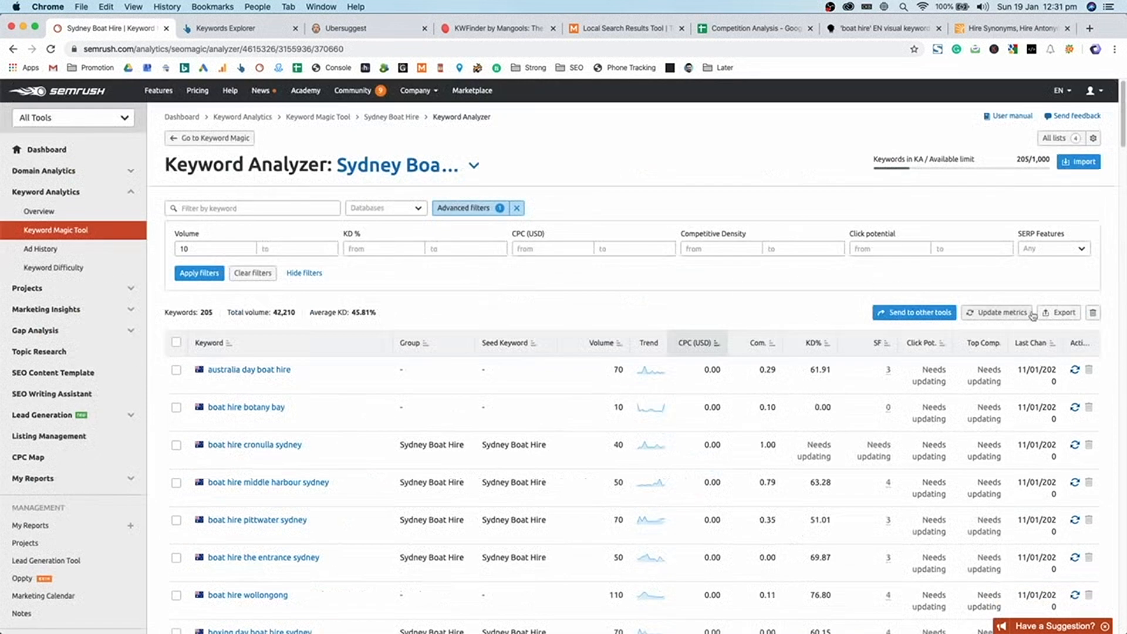
- Export all 205 keywords as CSV and open analyzer (1).csv from the download bar
click(1059, 312)
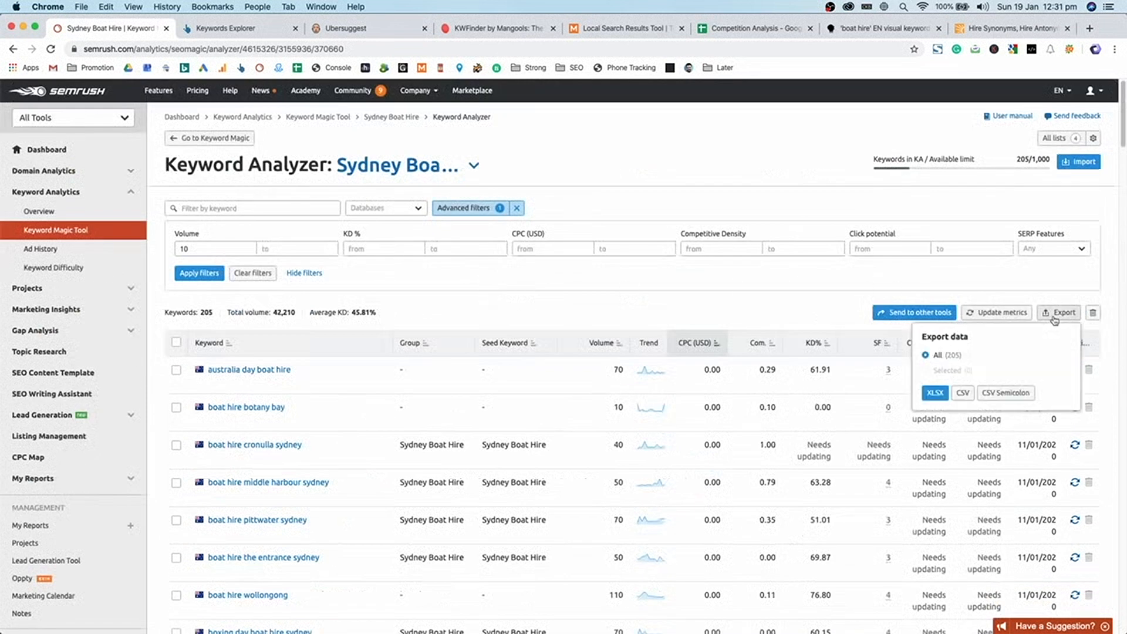
click(964, 393)
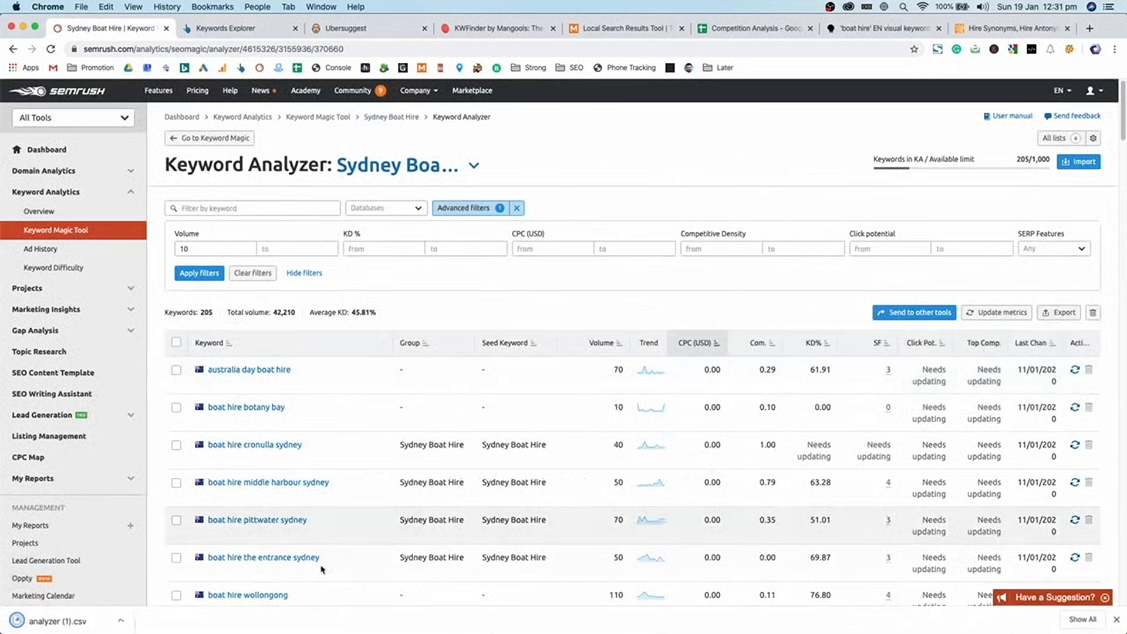
click(101, 618)
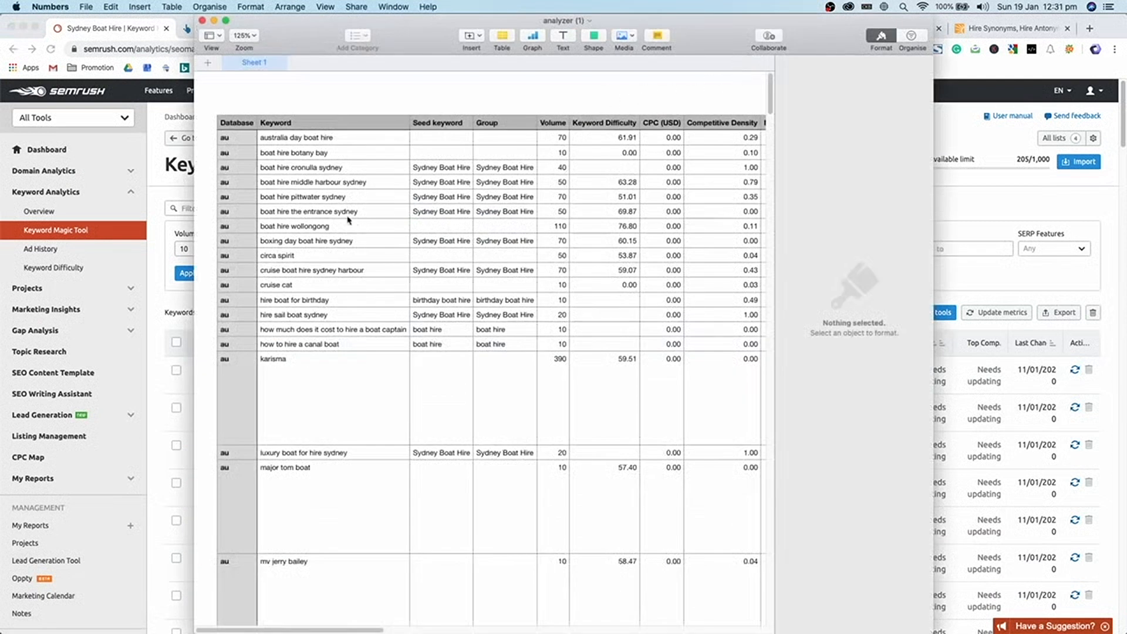
- Copy keyword cells B2:B206 from the analyzer (1) table, then return to Chrome
click(338, 142)
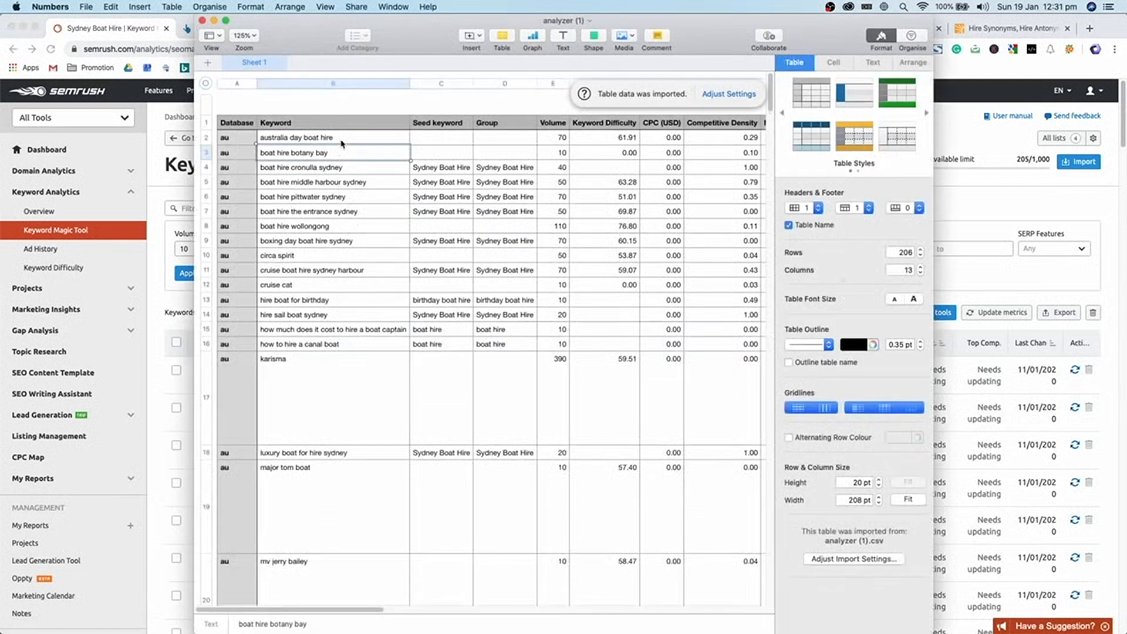
drag(772, 97, 740, 591)
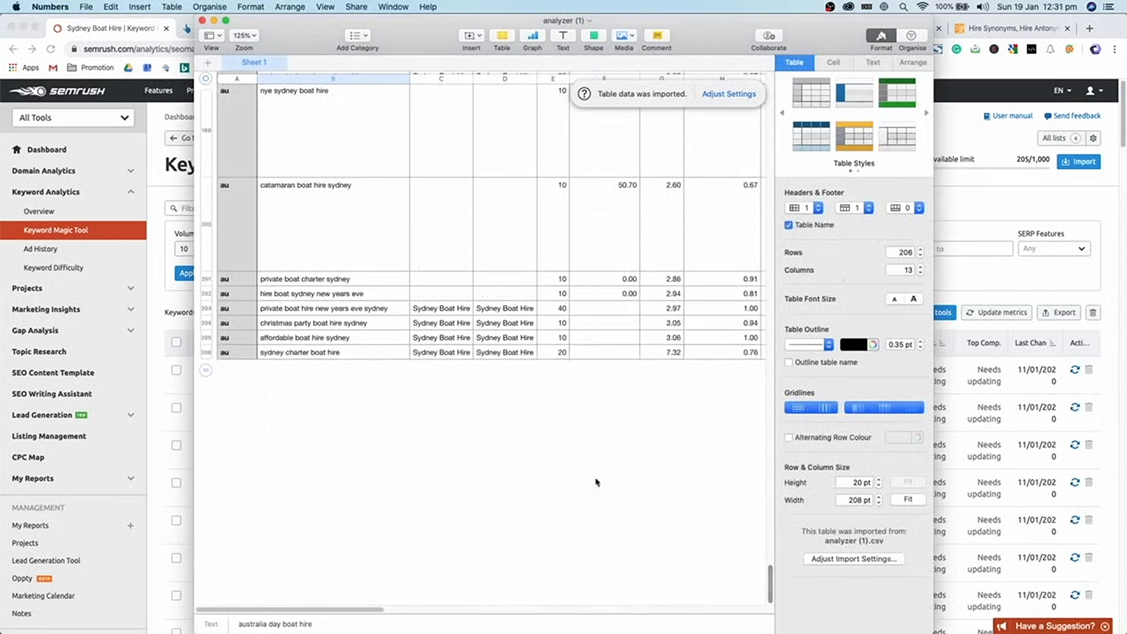
shift+click(376, 352)
key(super+c)
click(989, 303)
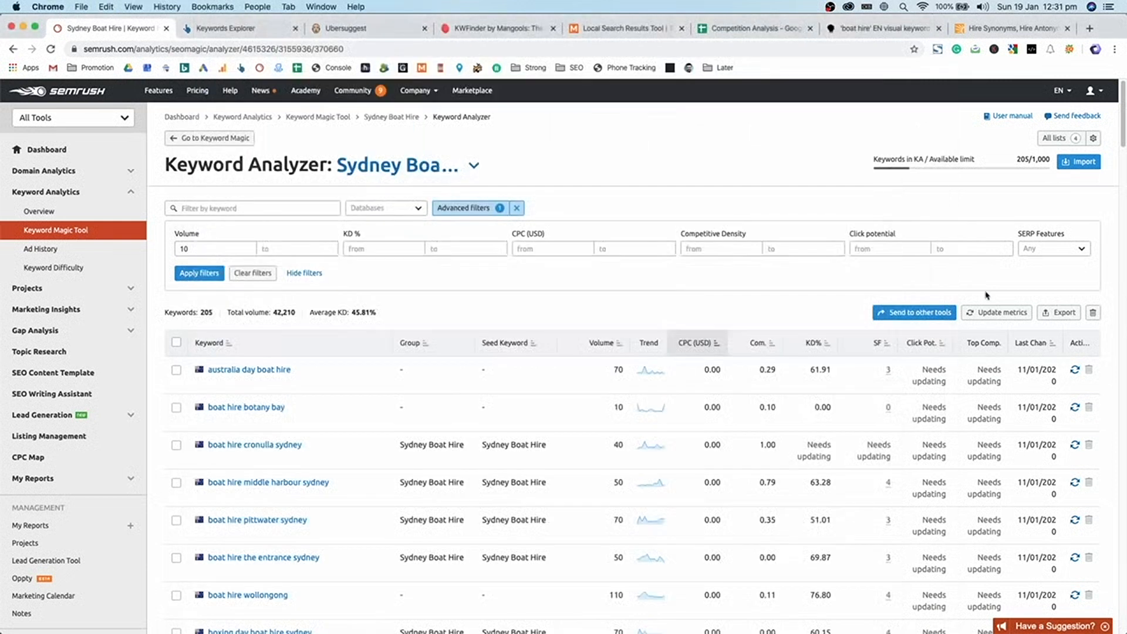
- Paste the copied keywords into cell B2 of the Competition Analysis Keywords sheet
click(745, 28)
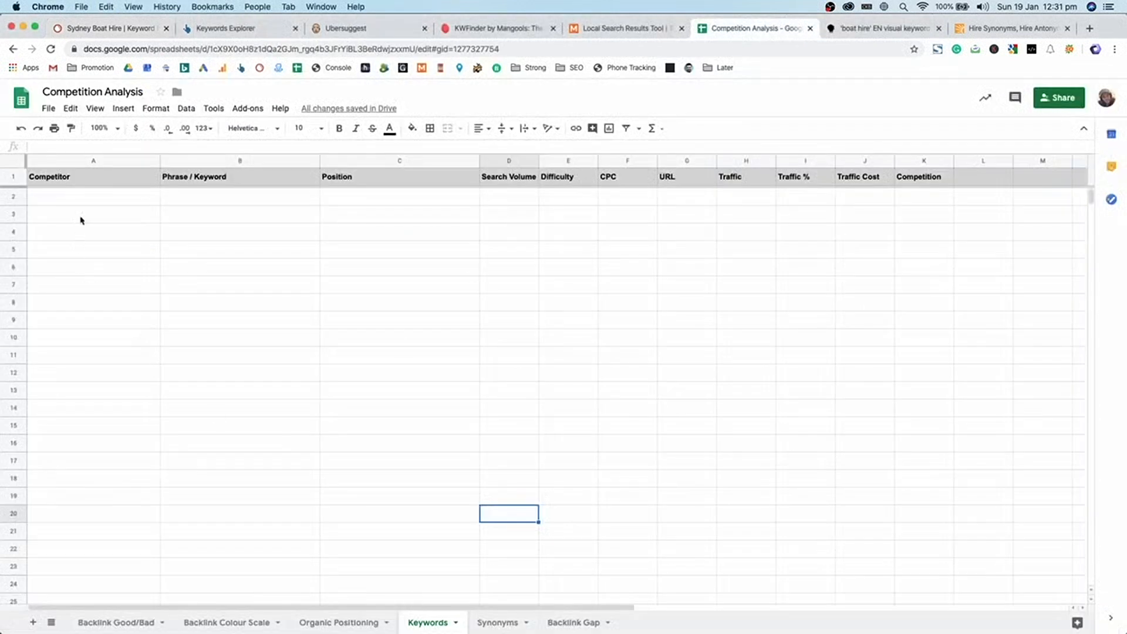
click(94, 197)
click(344, 202)
click(276, 202)
key(super+v)
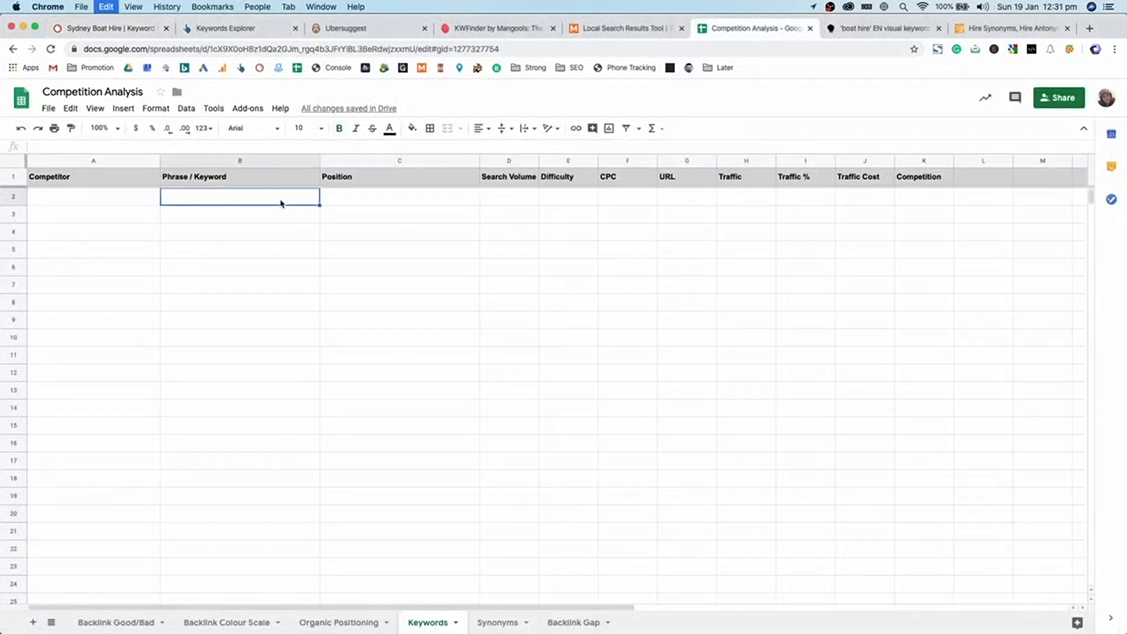
click(322, 232)
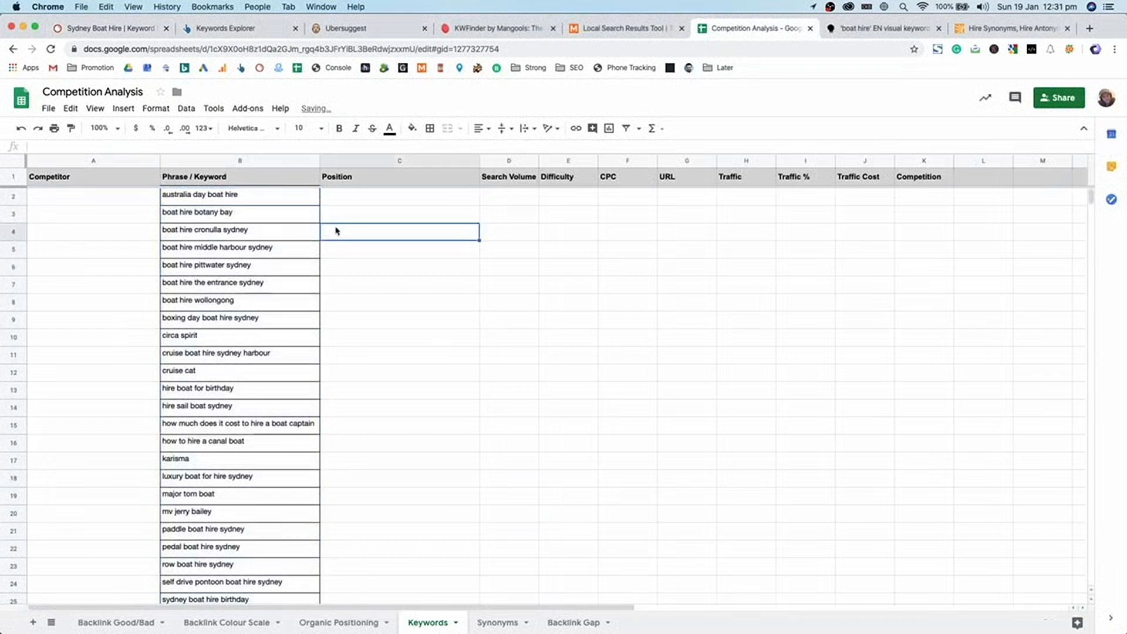
- Give the Phrase / Keyword column bottom vertical alignment and clear all its borders
click(274, 161)
click(502, 127)
click(522, 141)
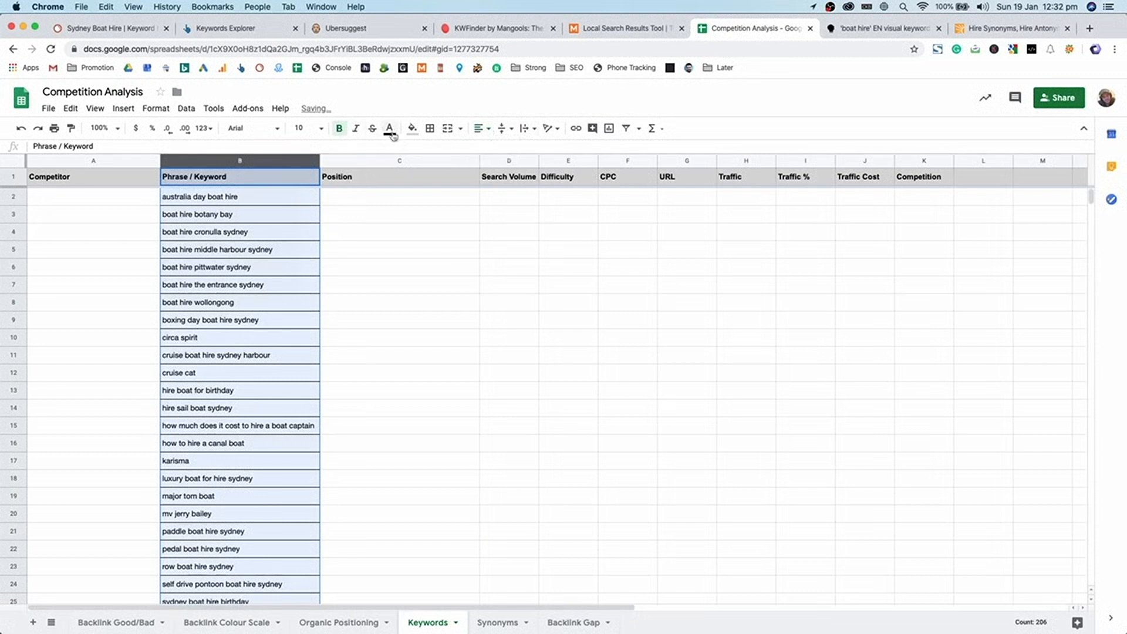
click(431, 131)
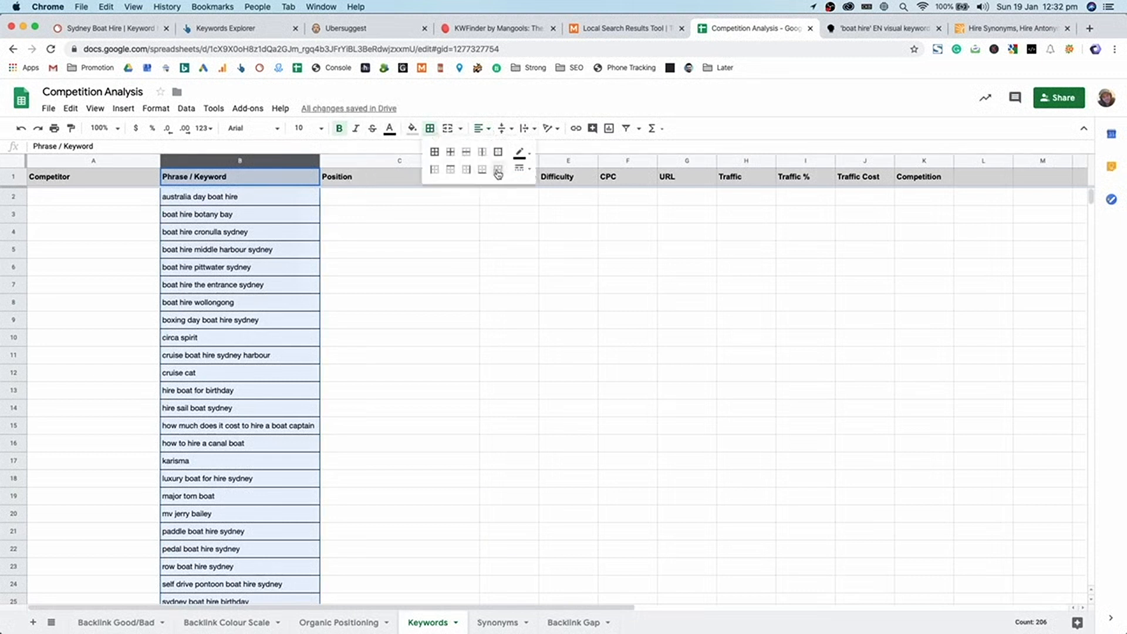
click(499, 171)
click(501, 253)
scroll(519, 260, down, 9)
scroll(545, 360, up, 10)
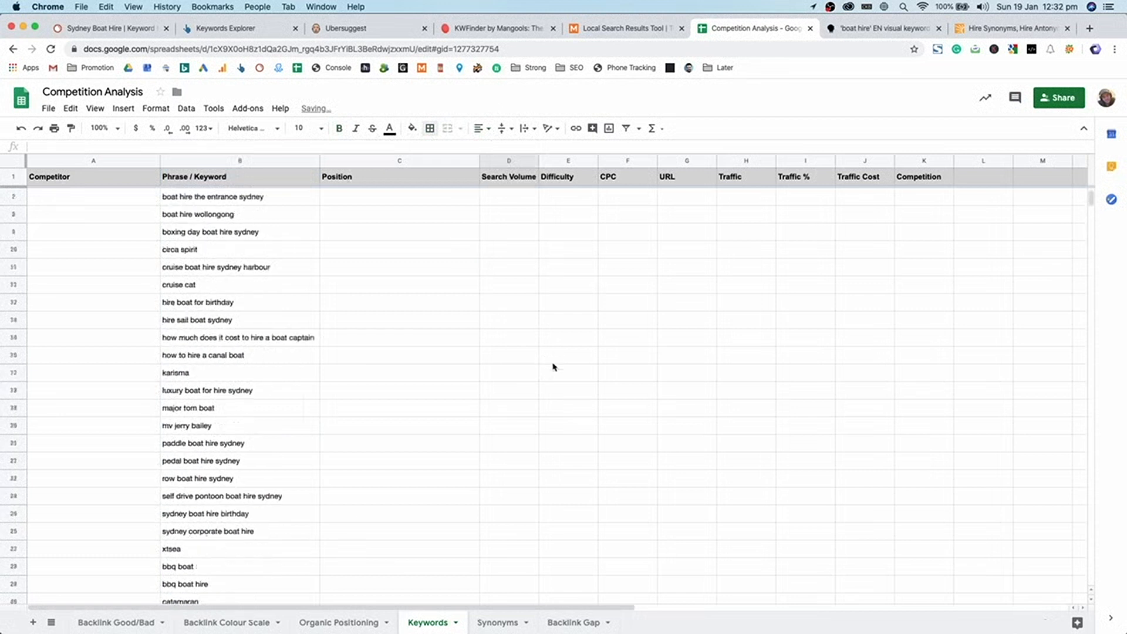
click(639, 34)
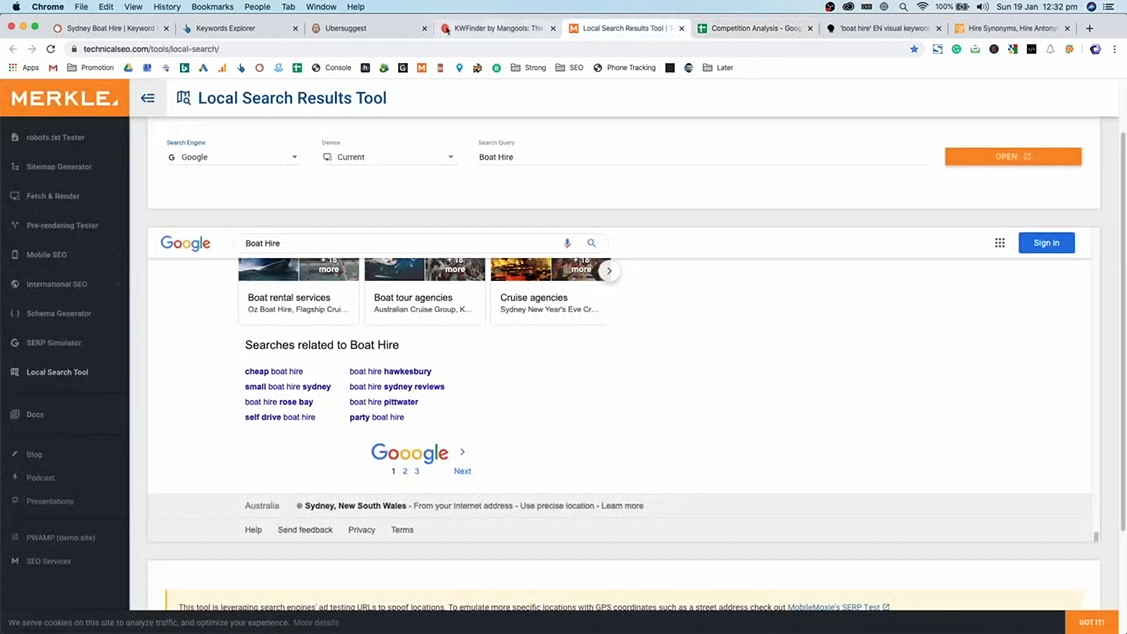
- Go from 'View all 5,724' under Having same terms to the All keyword ideas report for boat hire
click(231, 30)
click(360, 184)
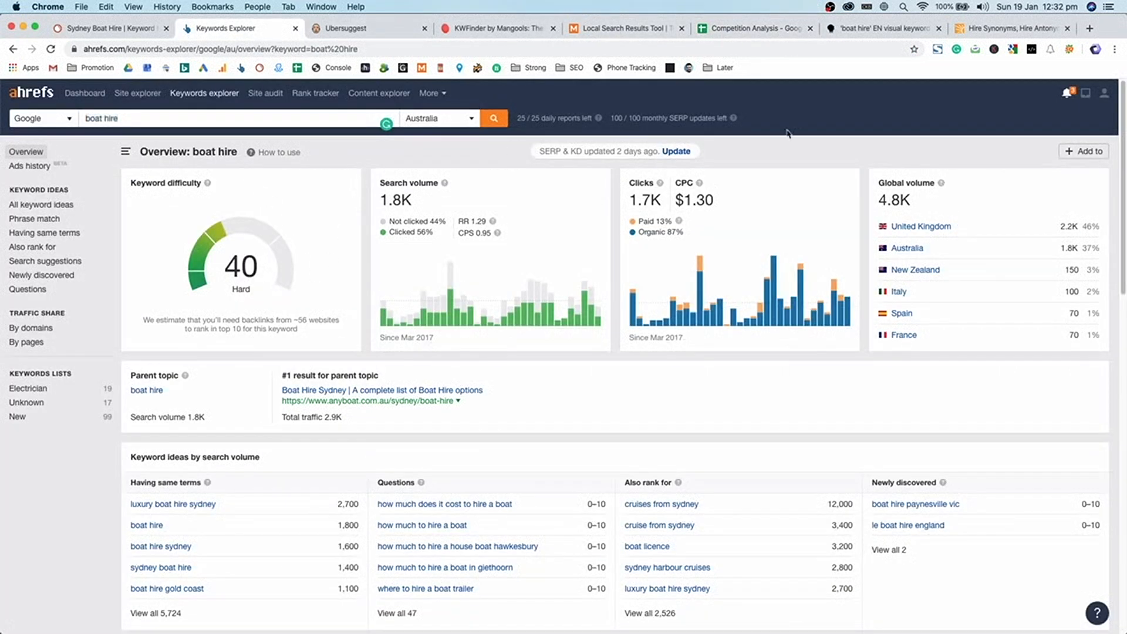
scroll(490, 252, down, 2)
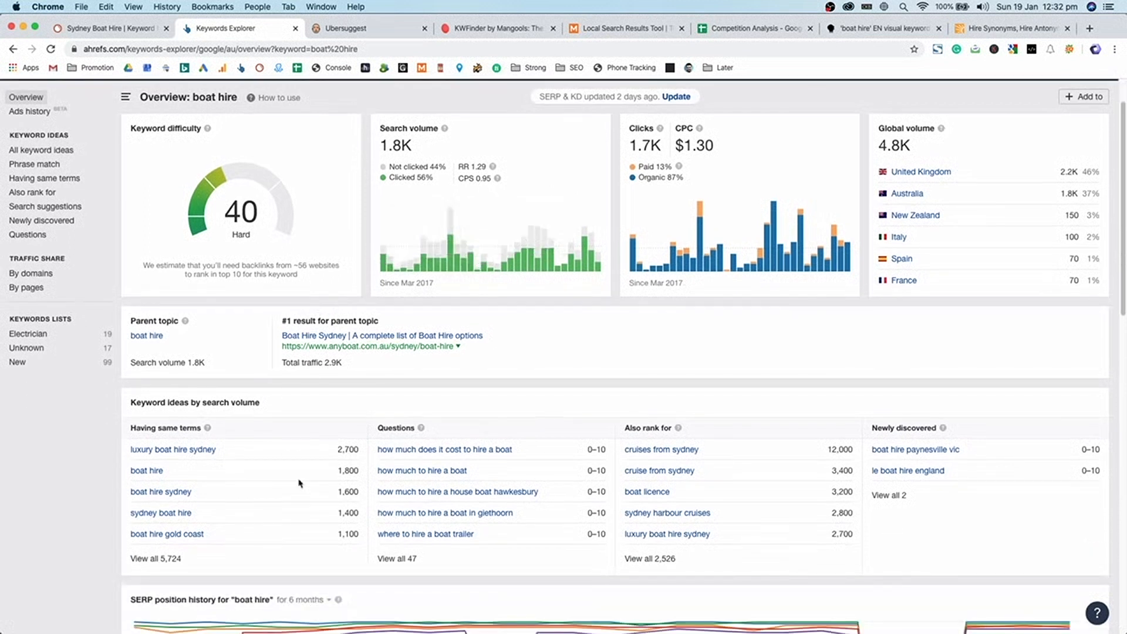
click(157, 560)
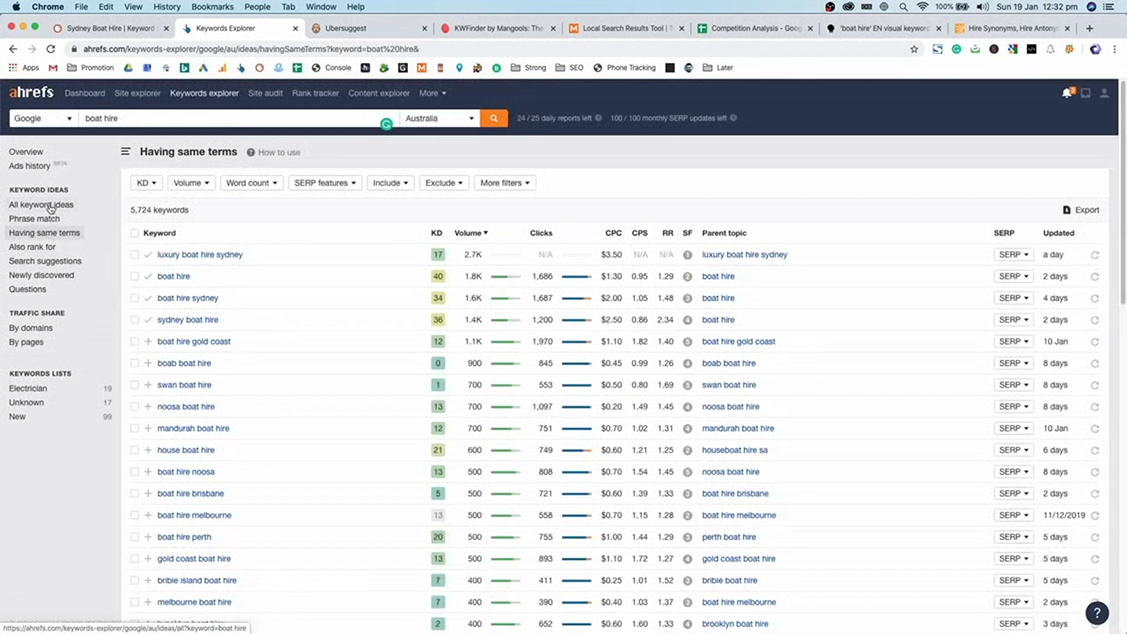
click(51, 206)
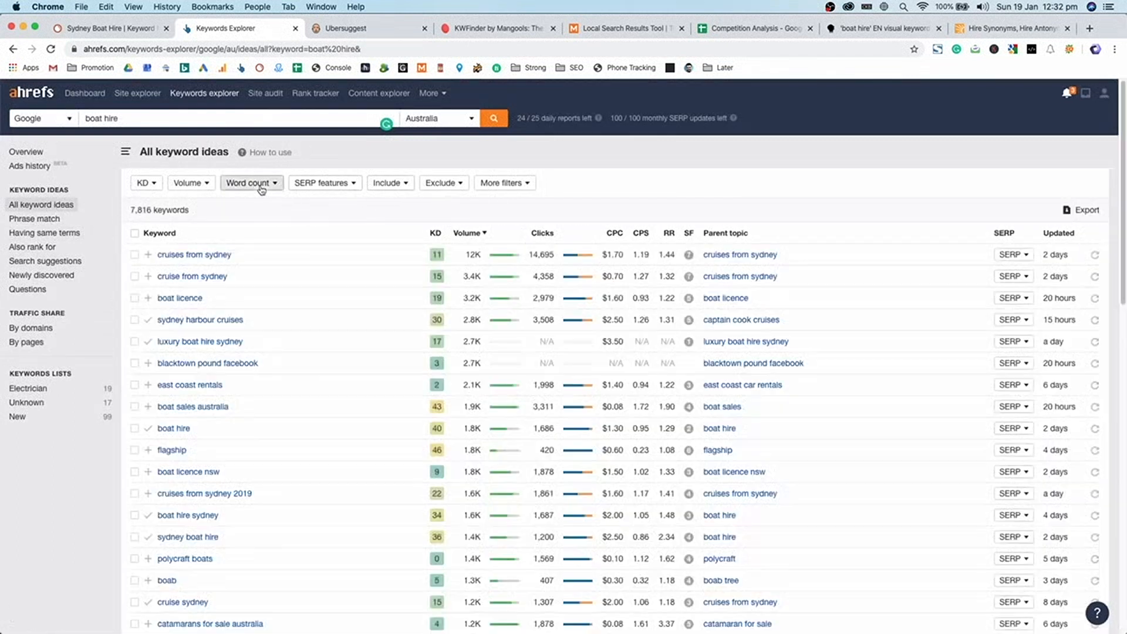
- Set the Volume filter minimum to 10, leaving 3,573 keyword ideas
click(258, 184)
click(180, 185)
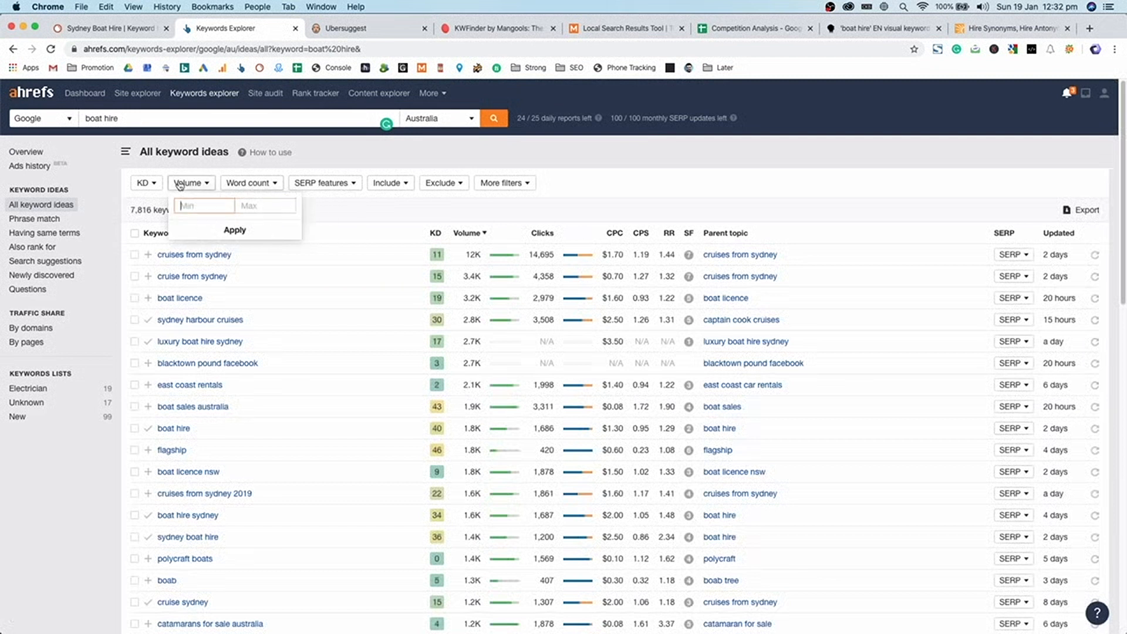
text(10)
key(Return)
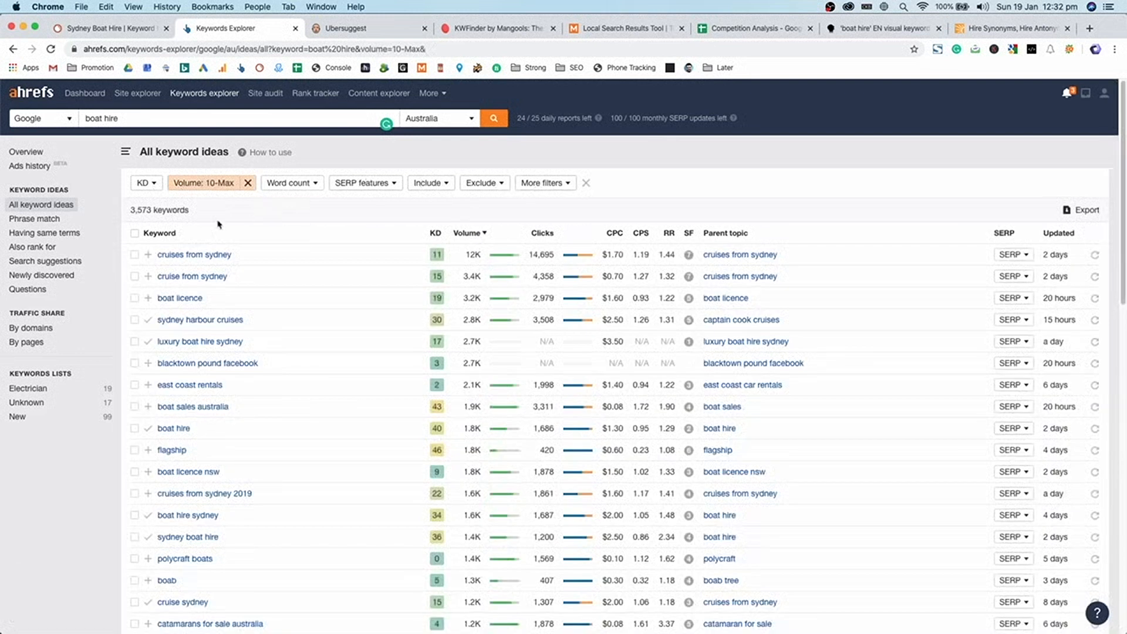
double_click(141, 210)
- Add a Cost per click filter with minimum 0.01, narrowing the list to 2,631 keywords
click(553, 184)
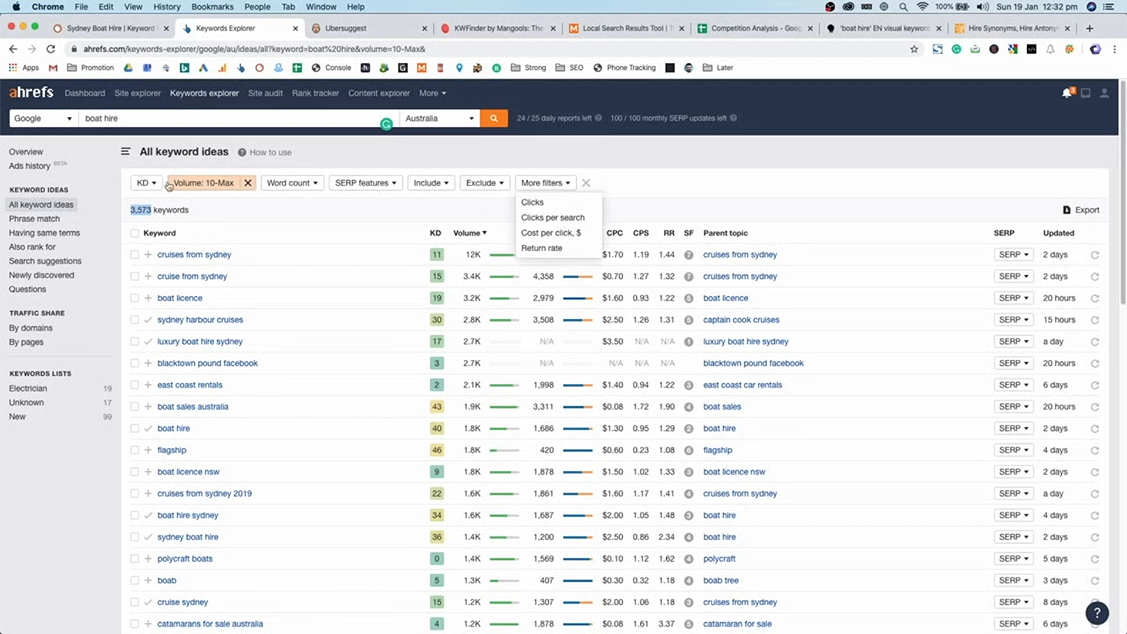
click(148, 184)
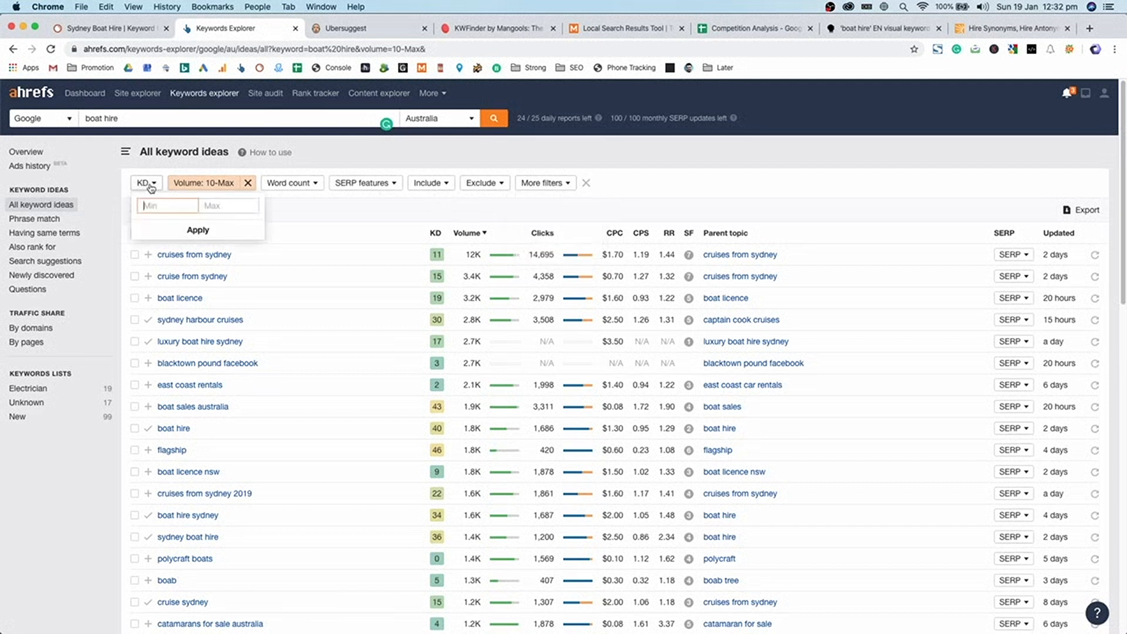
click(385, 186)
click(428, 183)
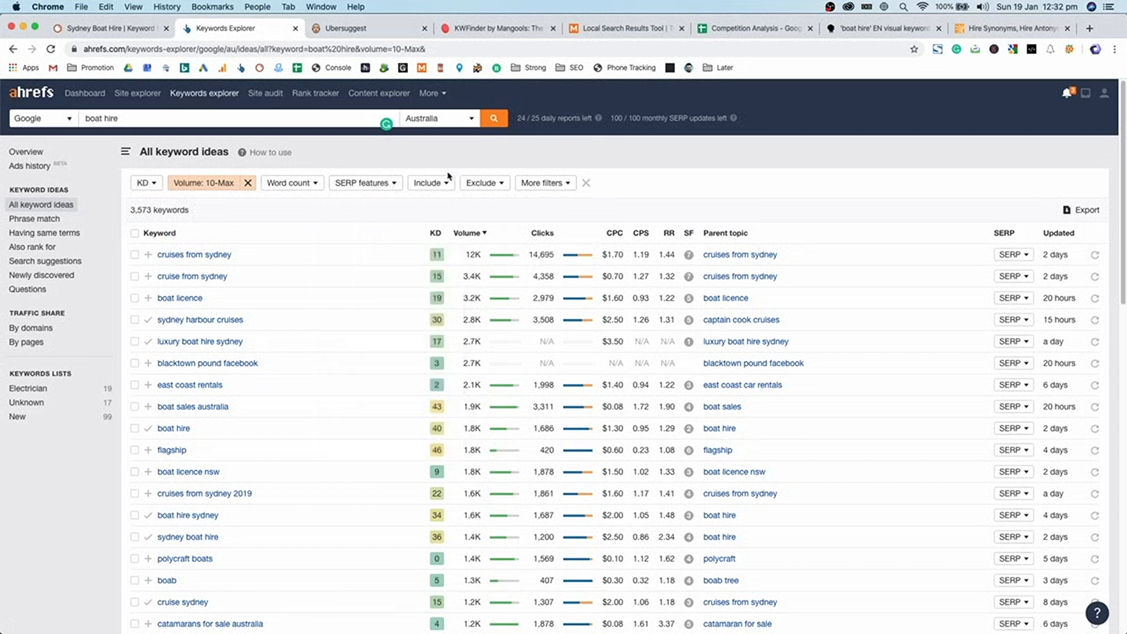
click(499, 186)
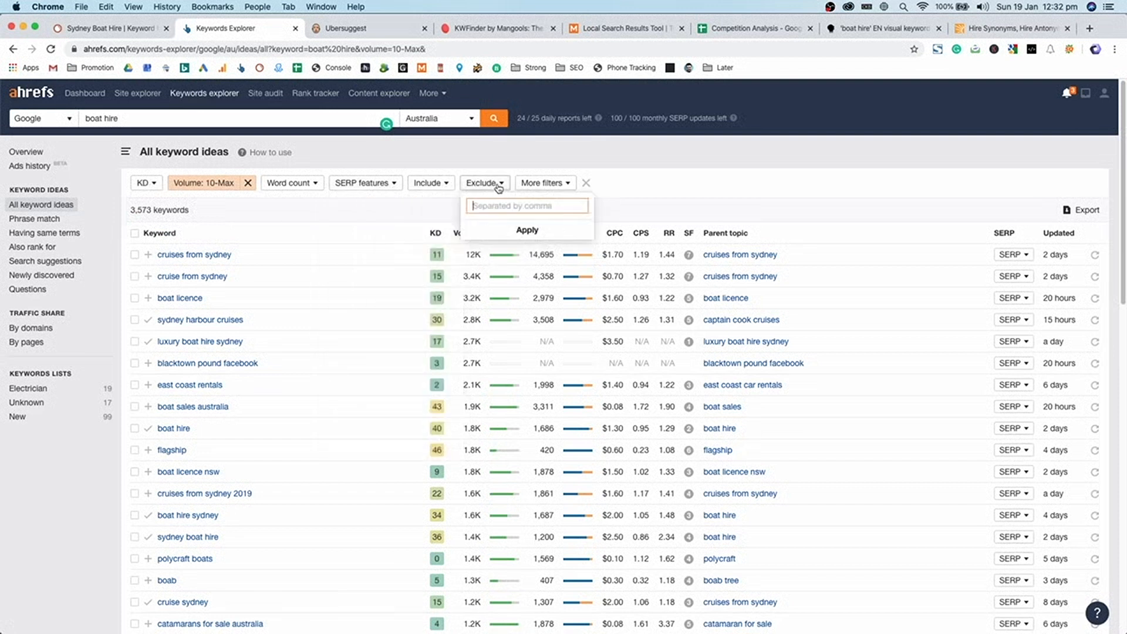
click(545, 186)
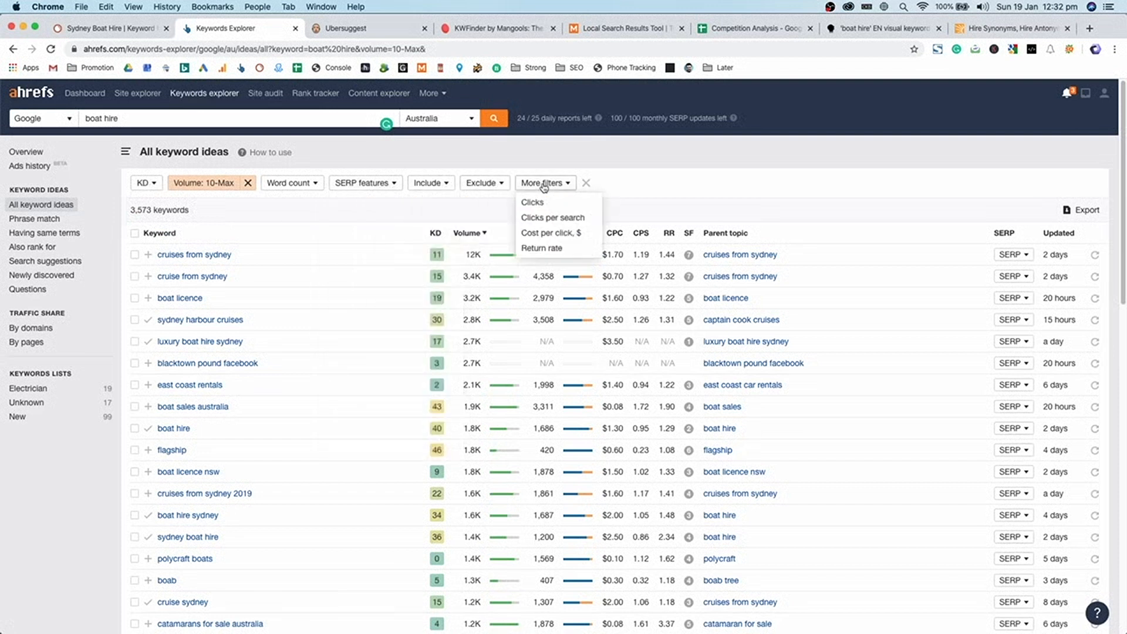
click(550, 236)
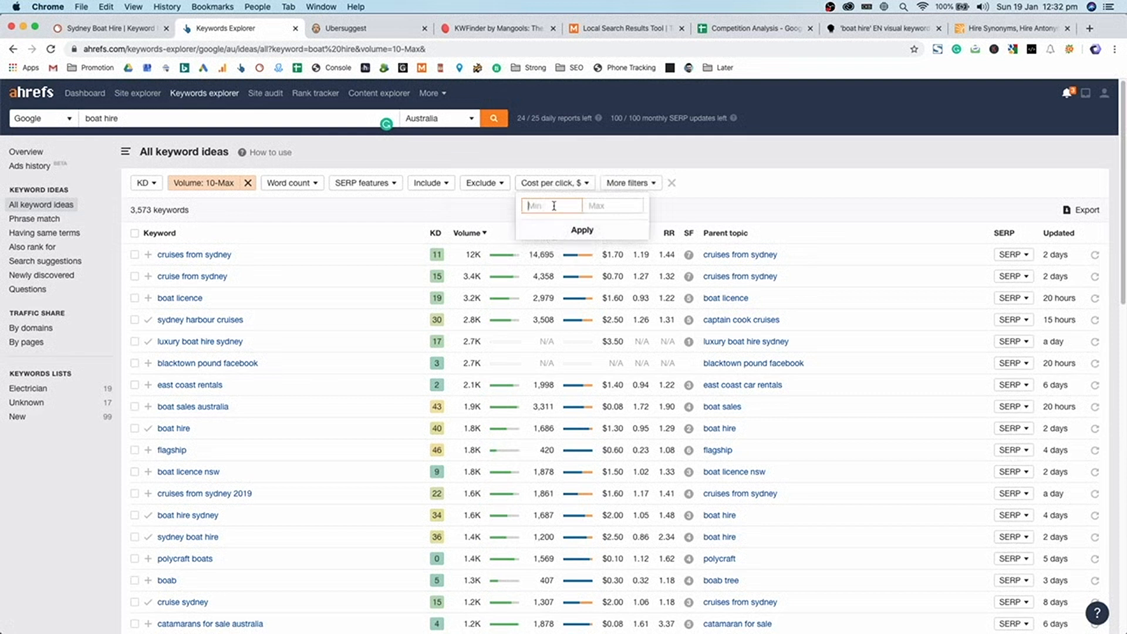
text(0.01)
key(Return)
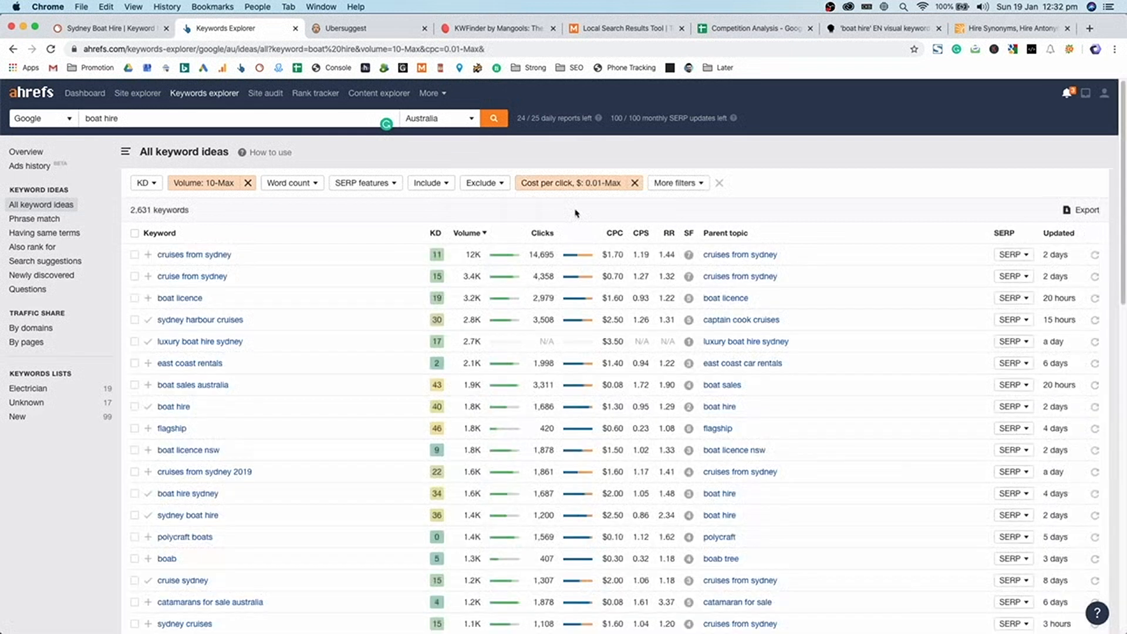
double_click(146, 211)
- Sort the 2,631 ideas by volume ascending so 10-volume keywords like boat hire coles bay lead
click(330, 300)
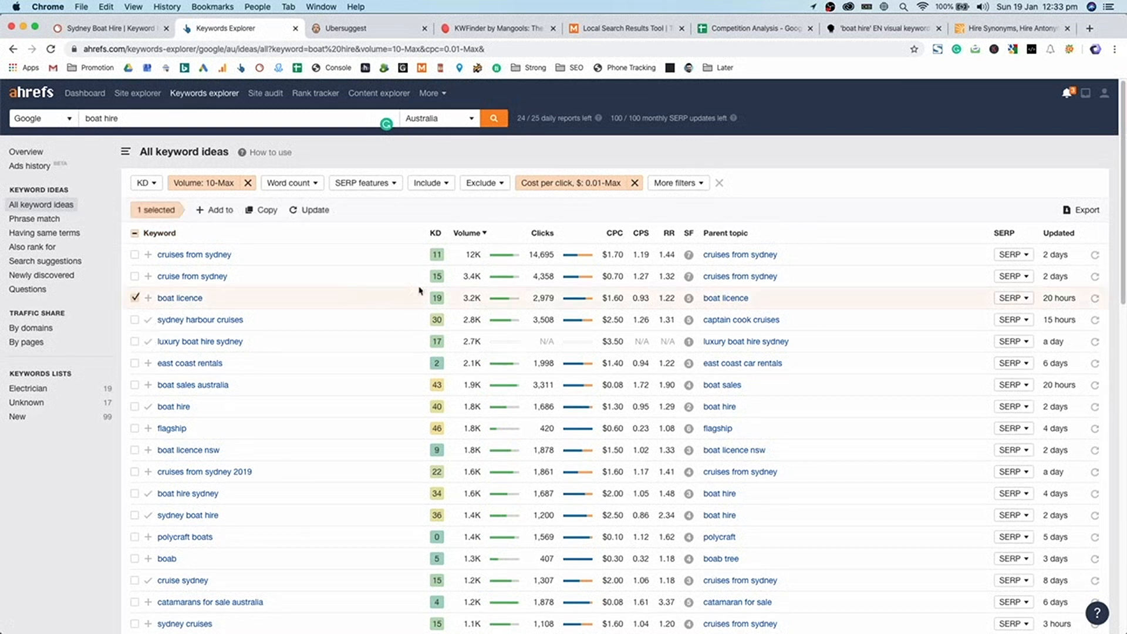
click(467, 233)
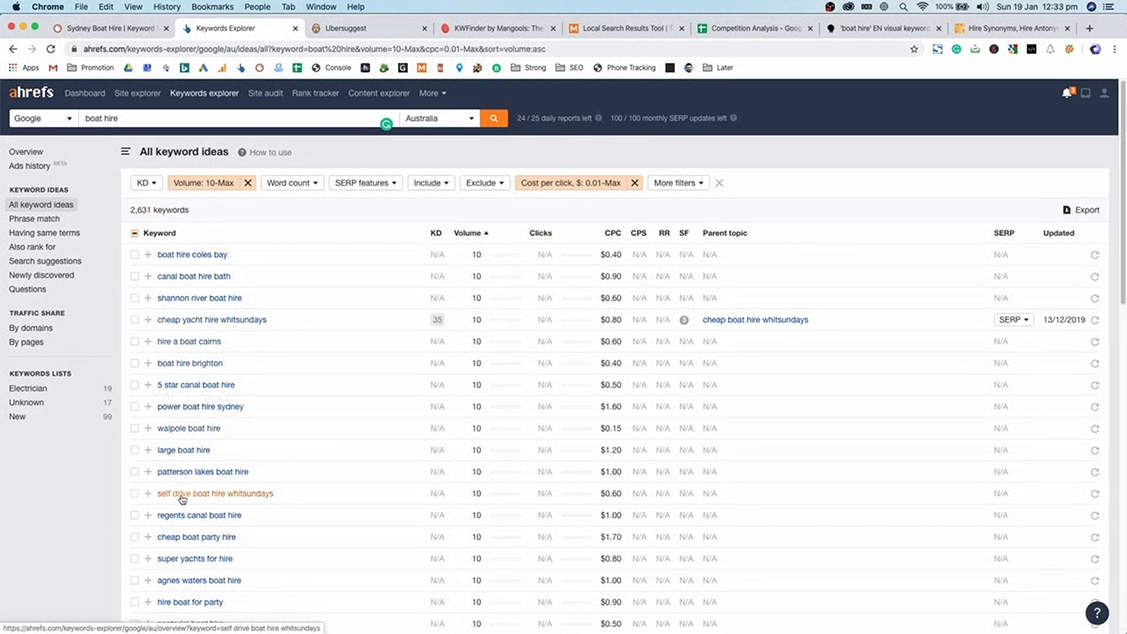
scroll(182, 498, down, 3)
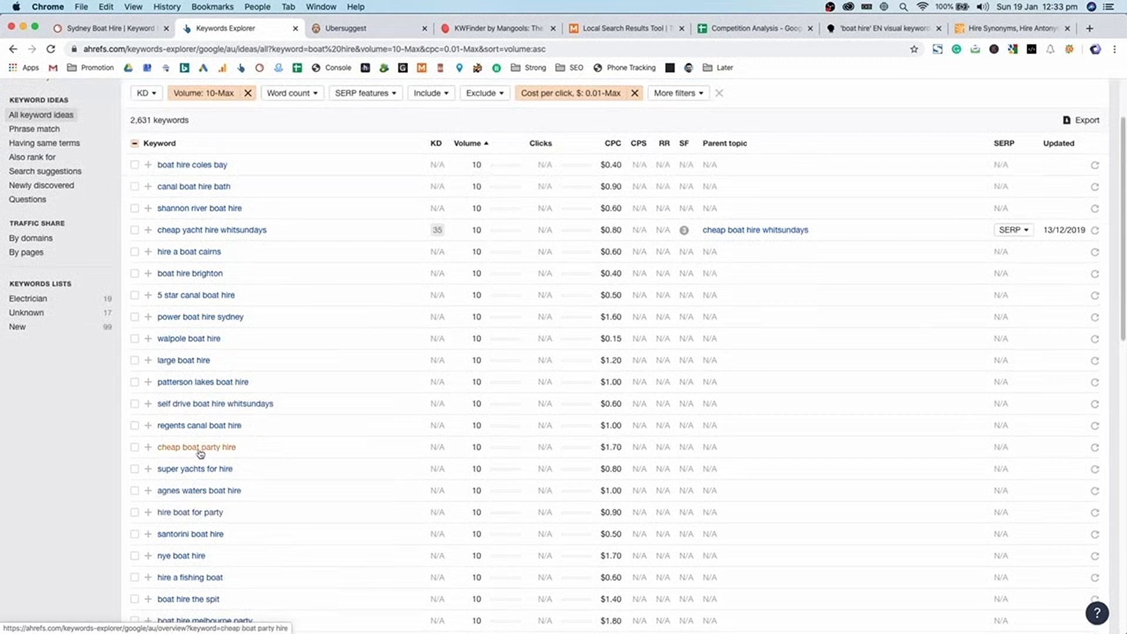
scroll(196, 447, up, 3)
click(471, 184)
text(cheap)
key(Return)
click(497, 183)
text(, Melbourne, P)
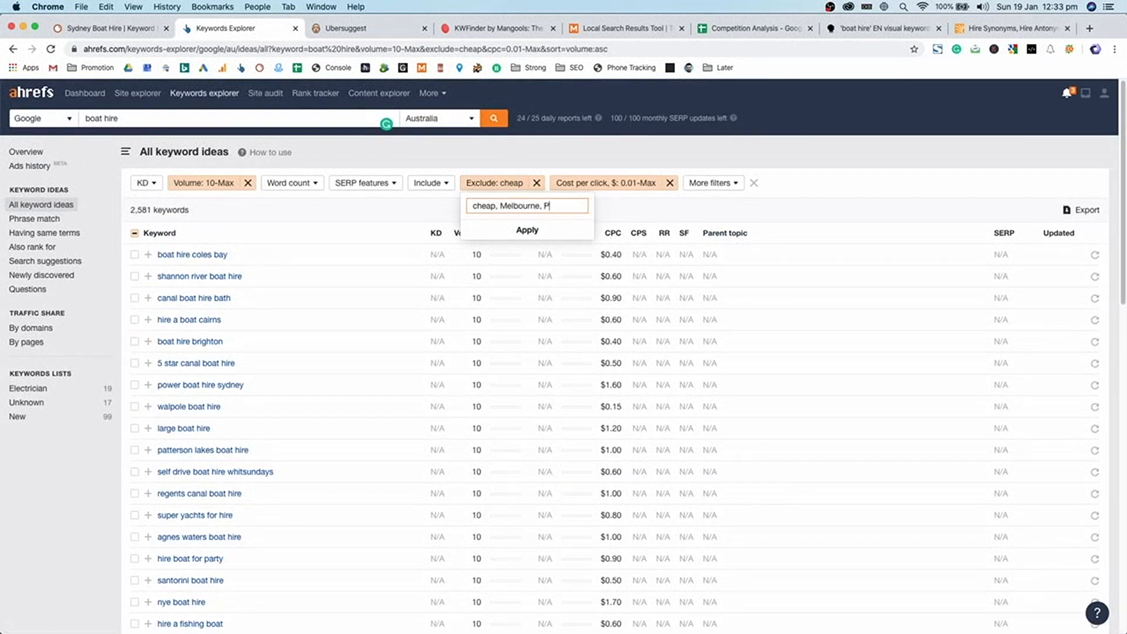
text(erth, Brisbane, Gold Coas)
text(t, Noosa, )
text(Adelaide)
text(, )
text(Sunshine Coas)
text(t)
key(Return)
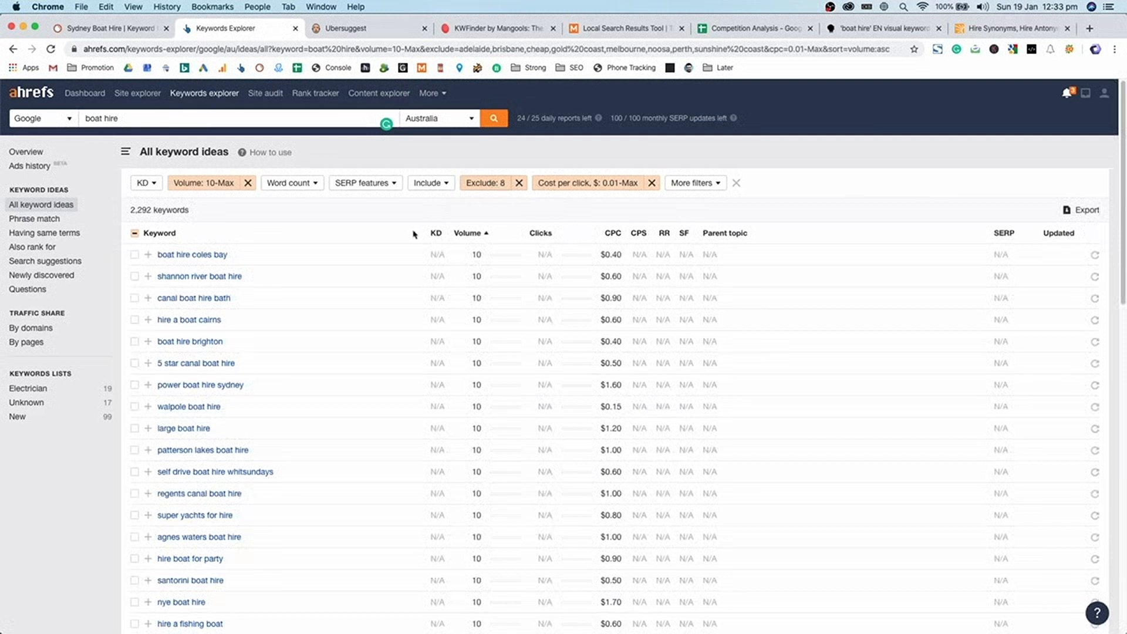
double_click(143, 208)
scroll(217, 276, down, 3)
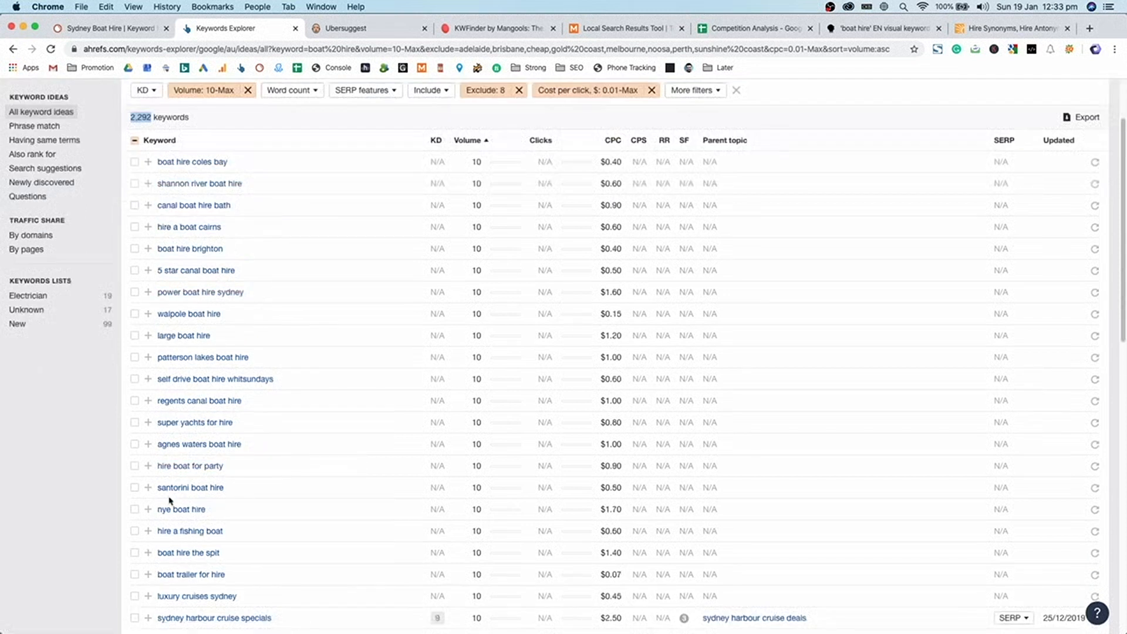
drag(156, 509, 169, 508)
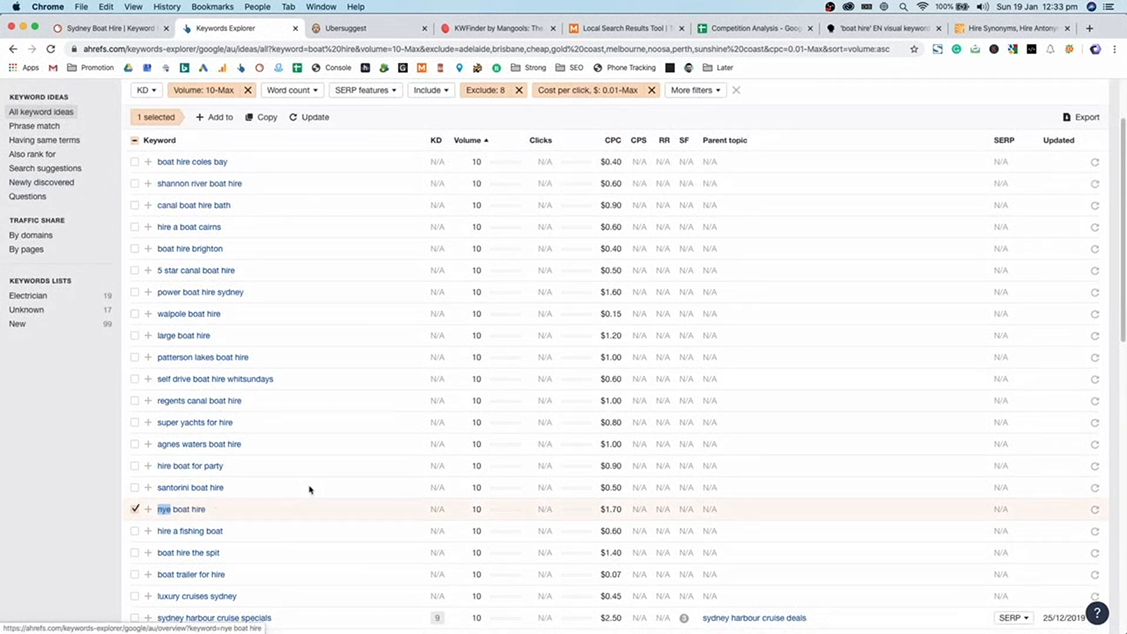
scroll(326, 509, down, 3)
scroll(327, 509, down, 3)
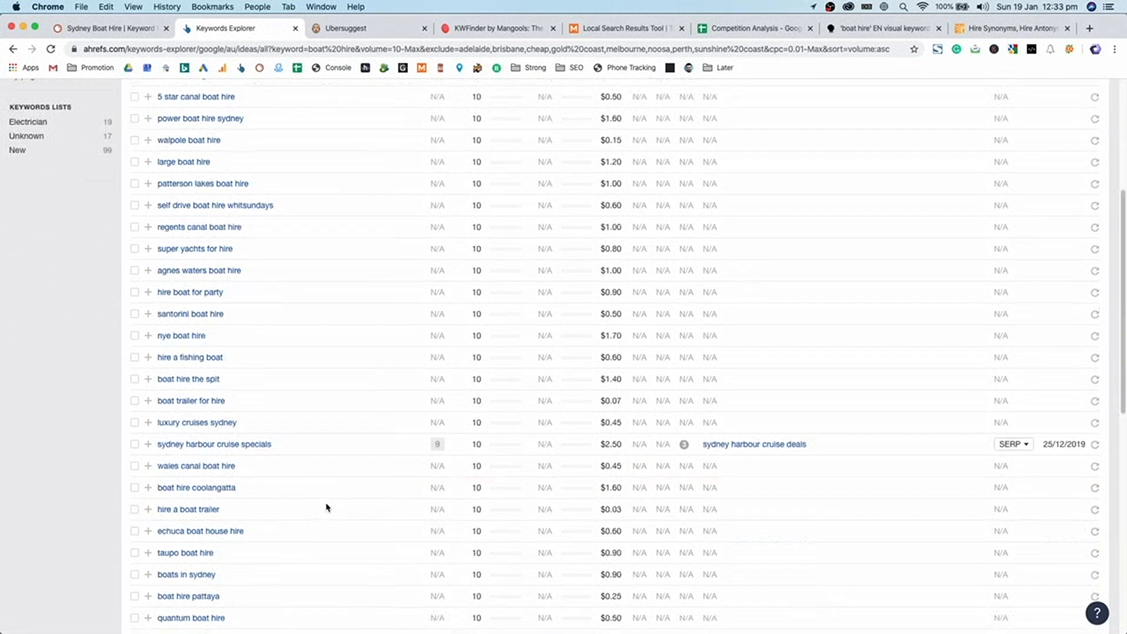
scroll(239, 465, down, 3)
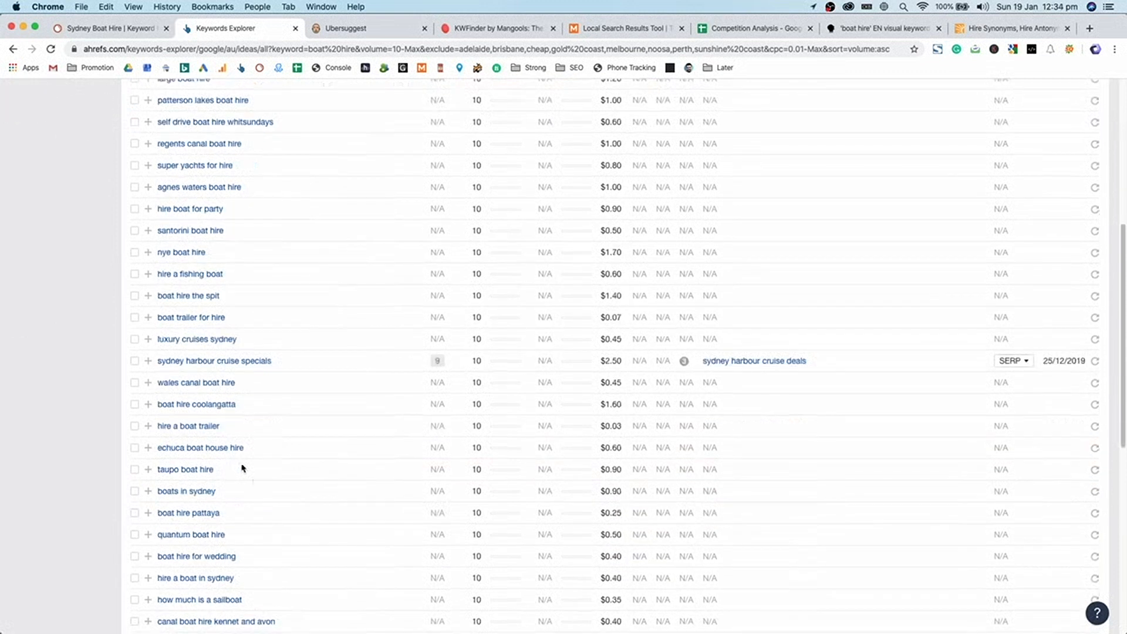
scroll(267, 502, down, 6)
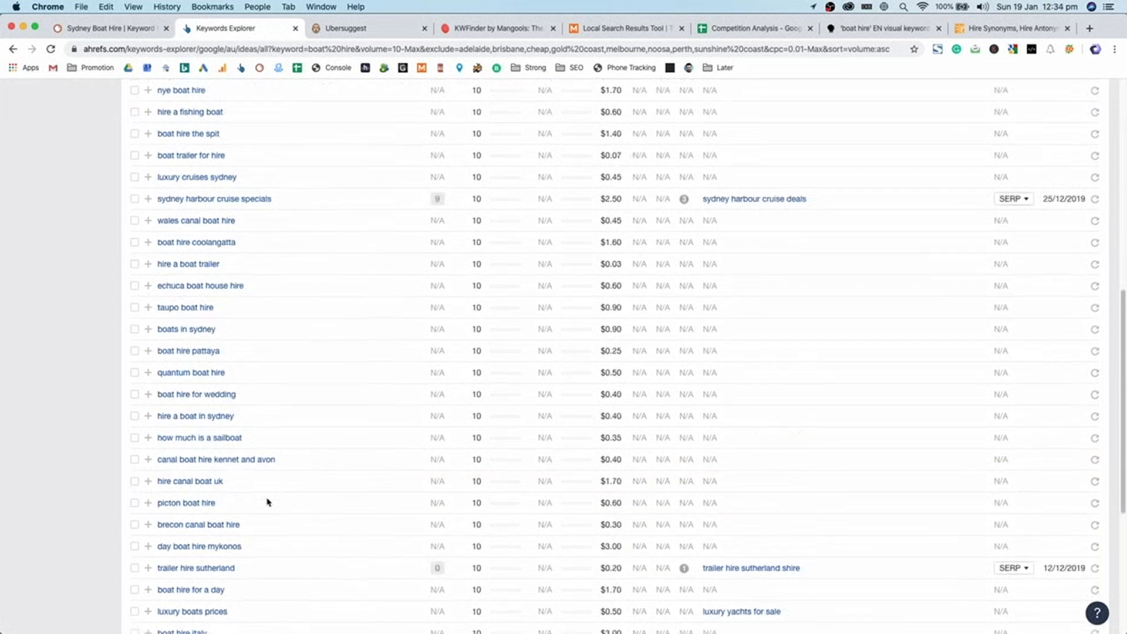
scroll(267, 502, down, 8)
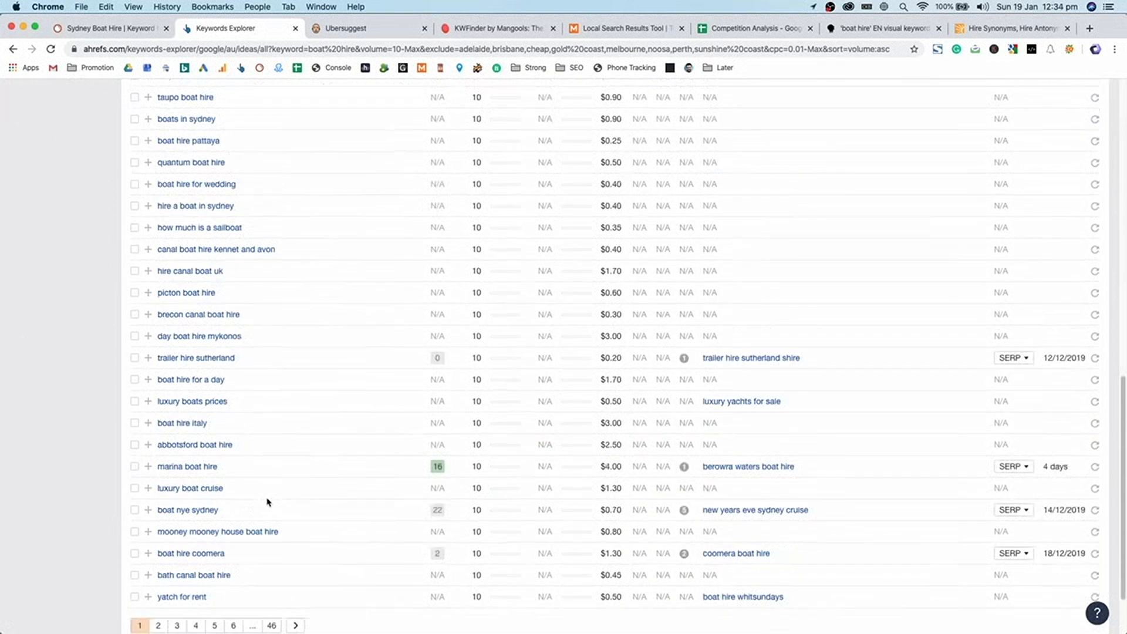
scroll(267, 501, up, 15)
click(365, 280)
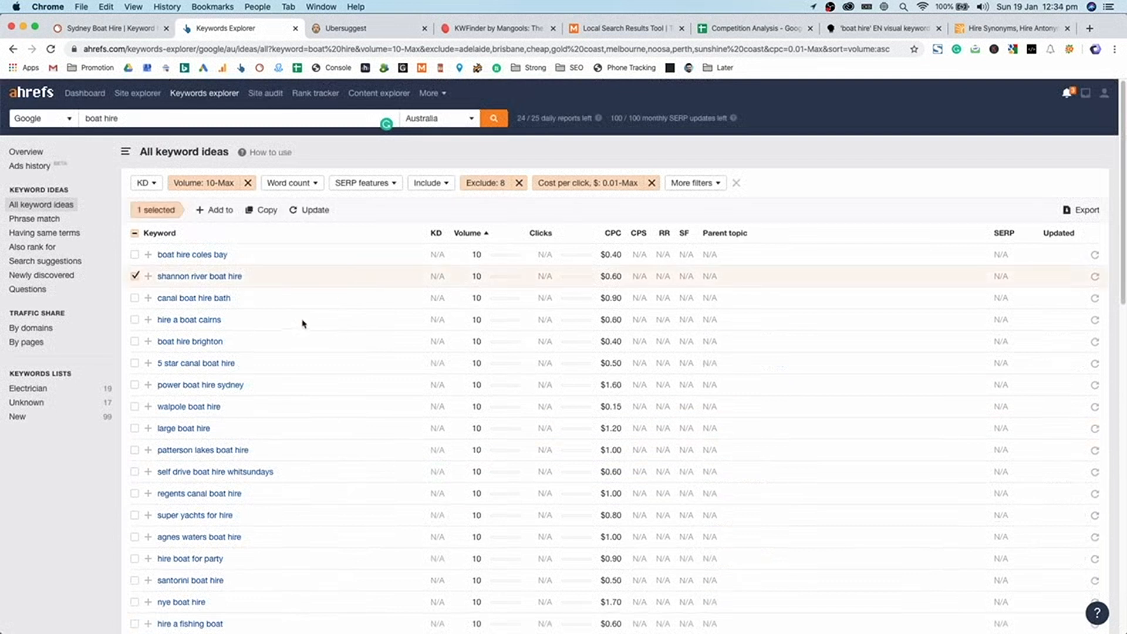
click(281, 281)
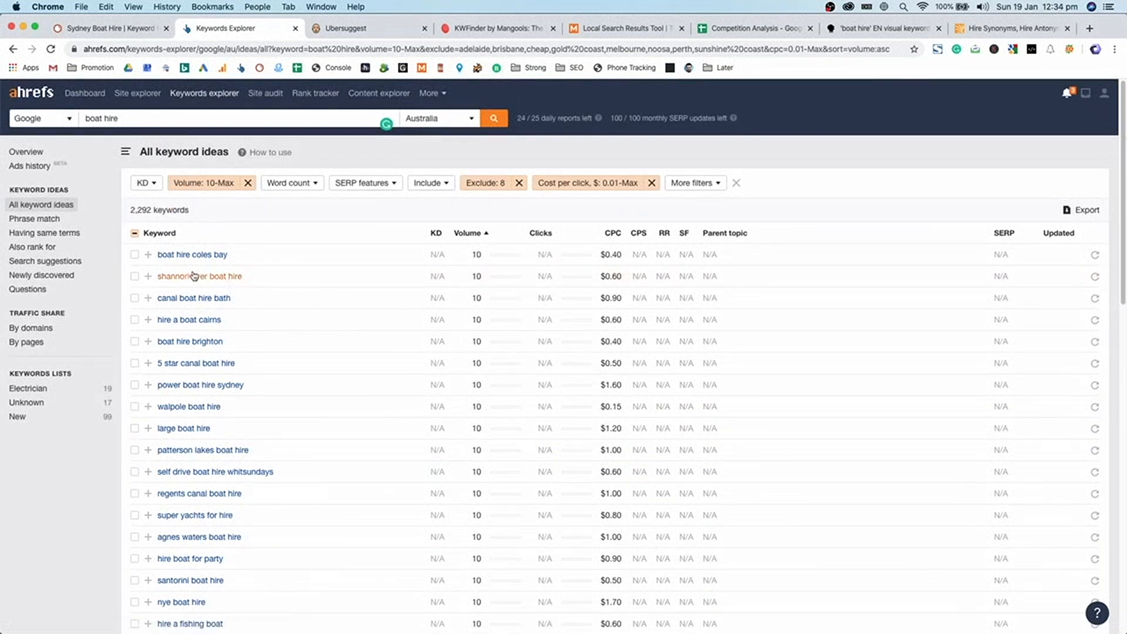
- Raise the Volume filter minimum from 10 to 50
click(222, 185)
double_click(222, 208)
text(50)
key(Return)
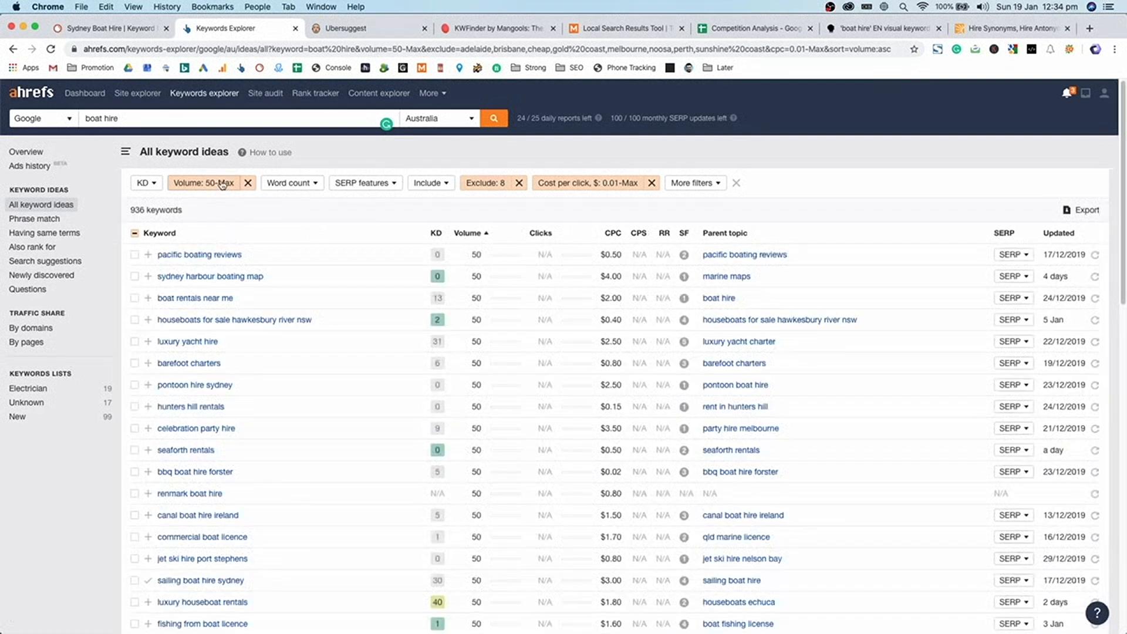
click(135, 29)
click(258, 29)
- Append map and reviews to the excluded words, leaving 909 keywords
click(284, 284)
click(484, 183)
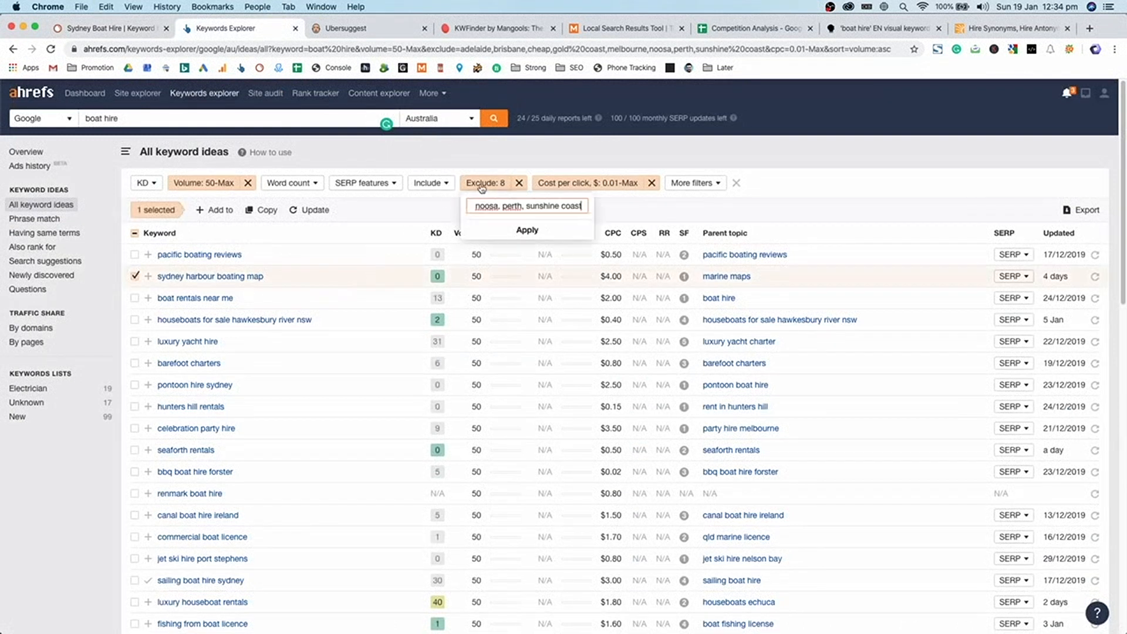
text(, map, reviews,)
scroll(375, 439, down, 2)
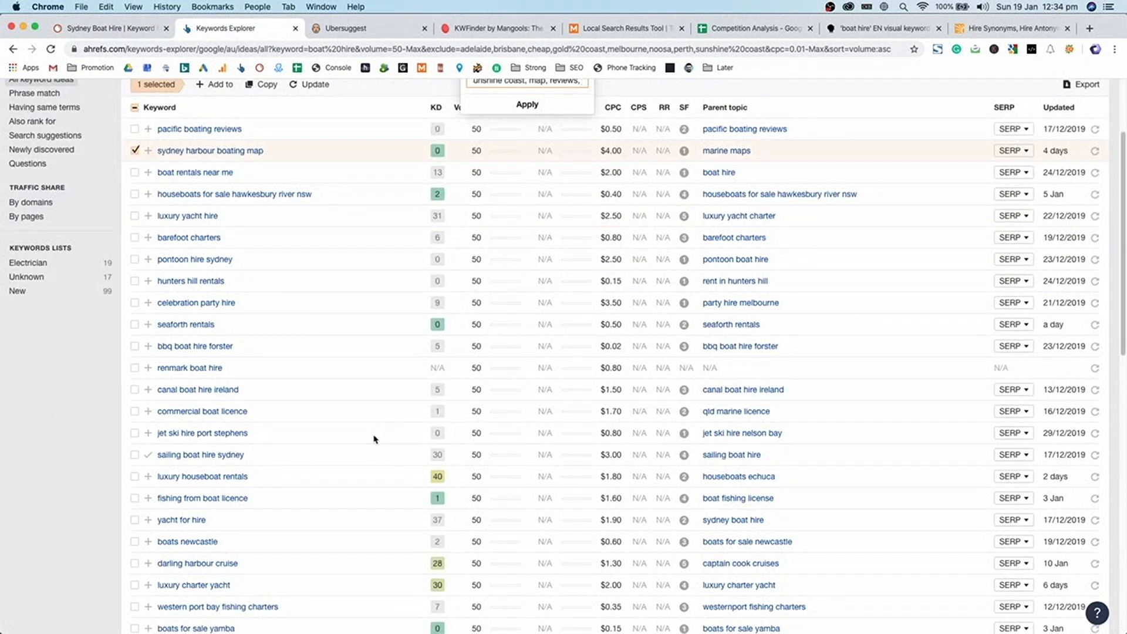
key(Return)
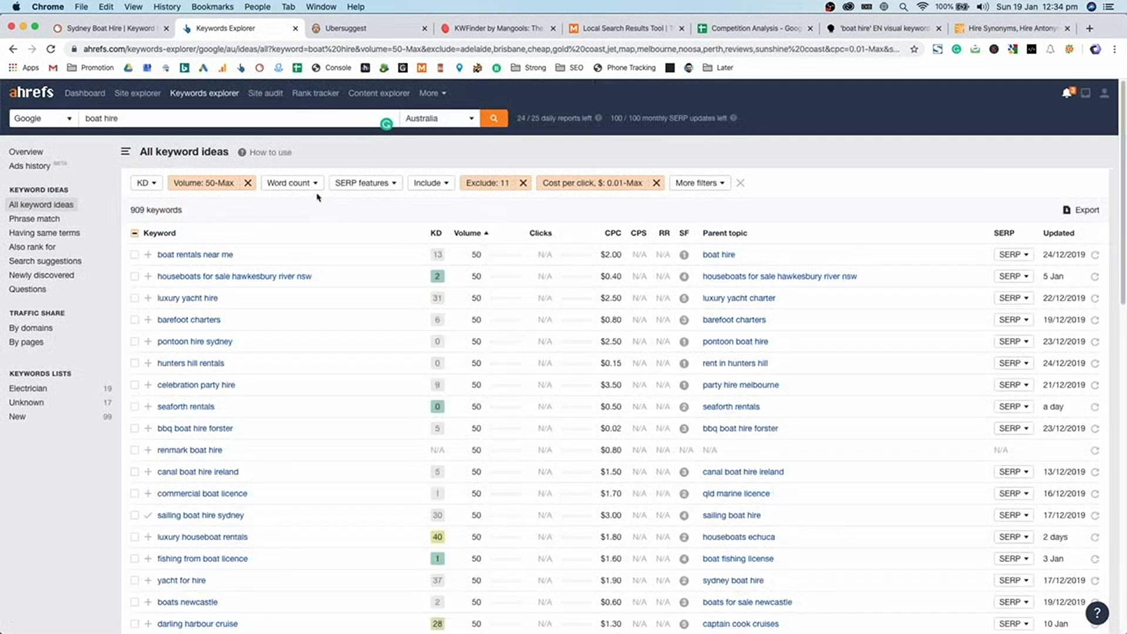
- Limit keyword ideas to a maximum of 5 words, leaving 896 keywords
click(289, 182)
click(342, 206)
text(5)
key(Return)
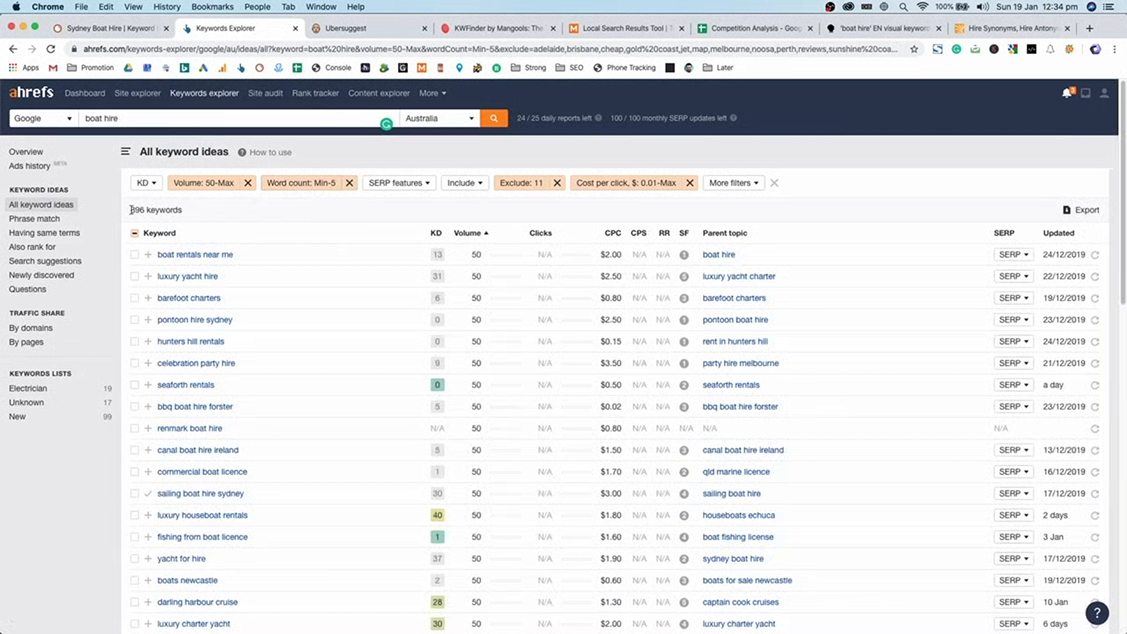
triple_click(132, 210)
click(159, 210)
- Sort the keyword ideas by keyword difficulty
mouse_move(440, 236)
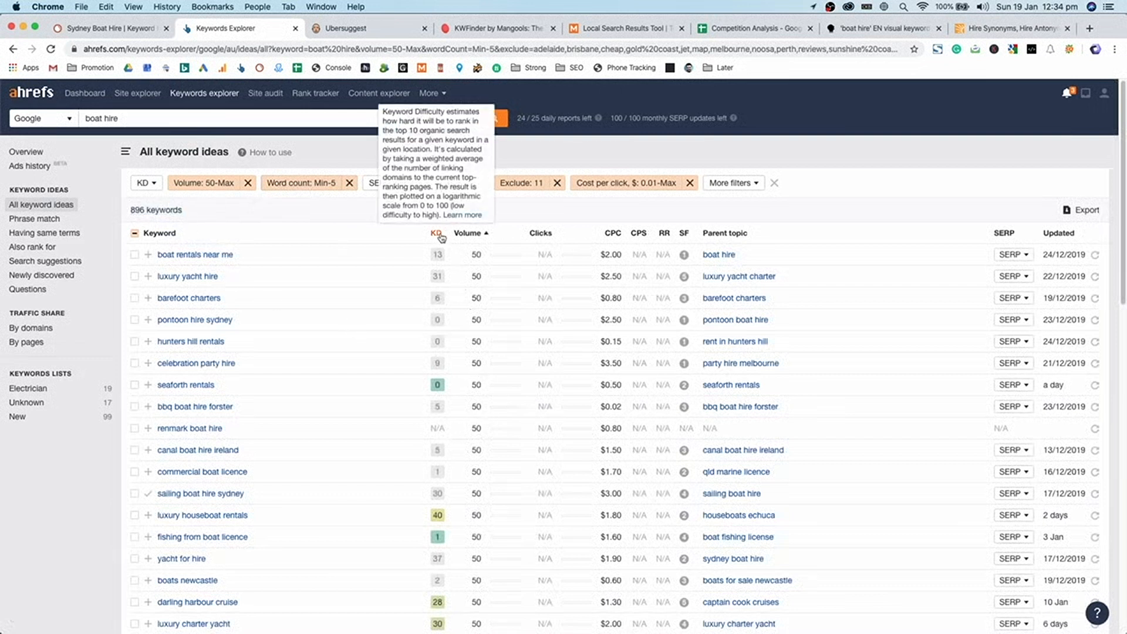
click(436, 233)
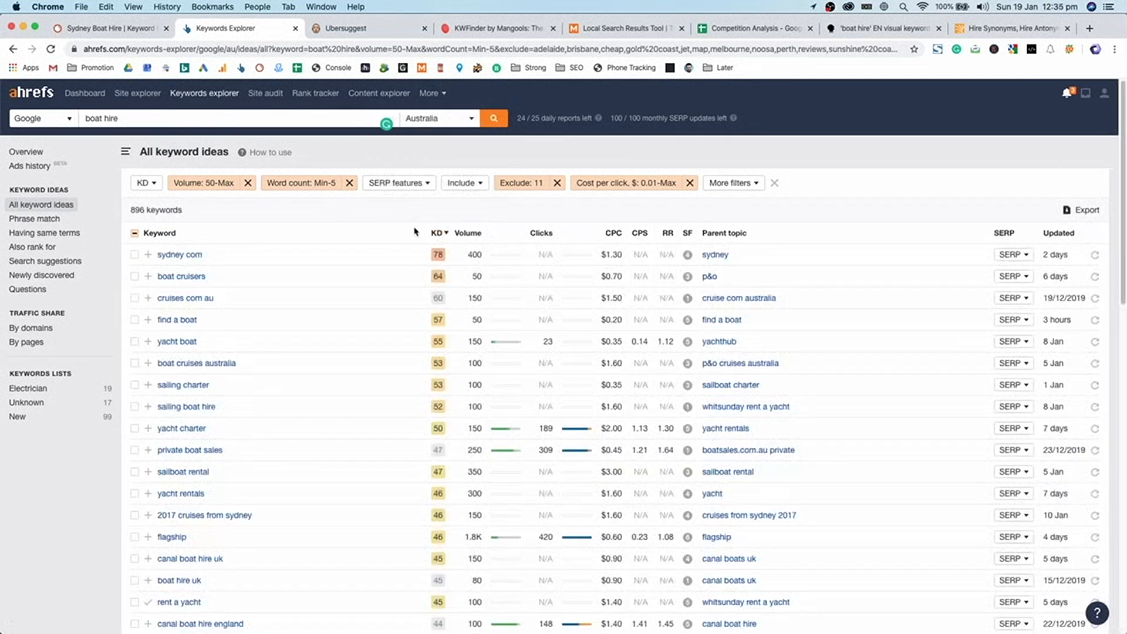
click(224, 263)
click(315, 253)
- Filter keyword difficulty to 1–50 and sort from lowest difficulty upward
click(149, 186)
click(208, 205)
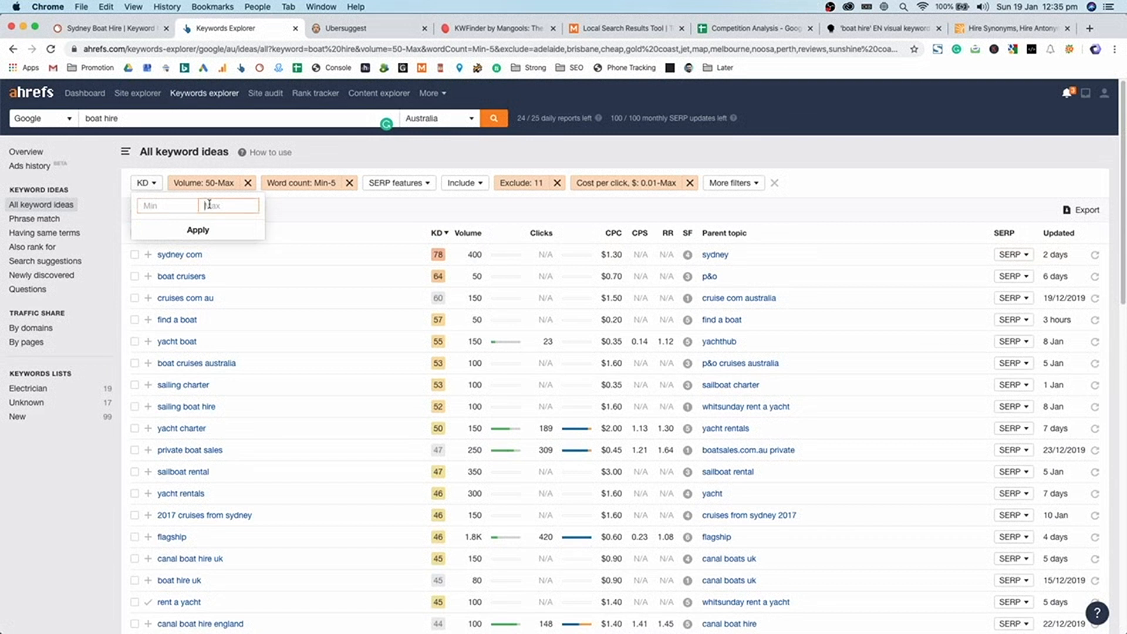
text(50)
click(178, 204)
text(1)
key(Return)
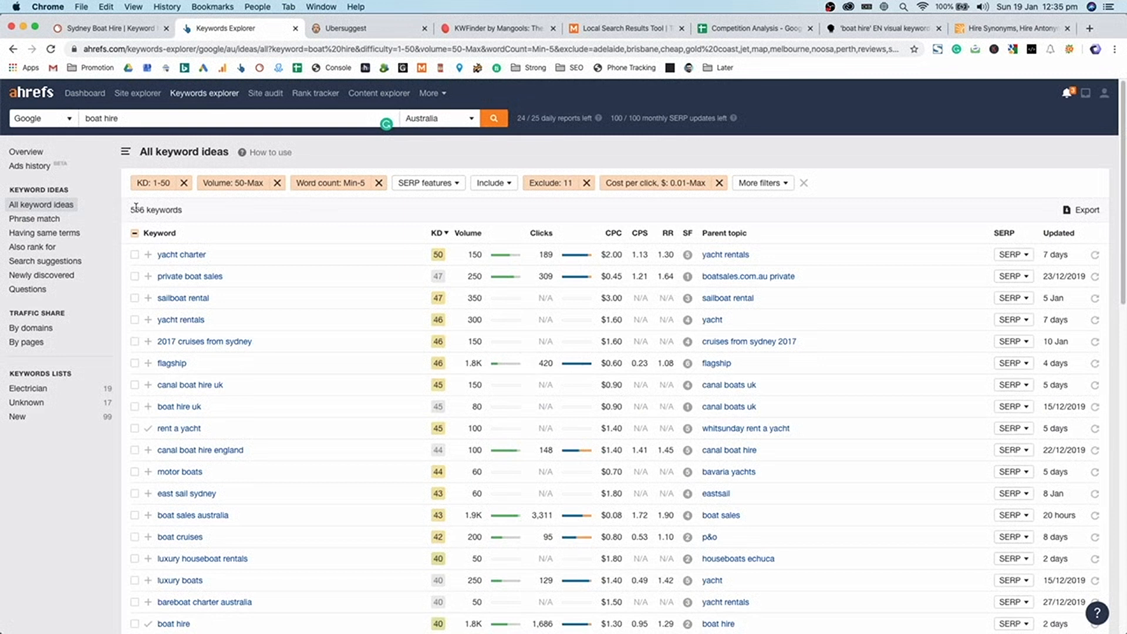
click(437, 233)
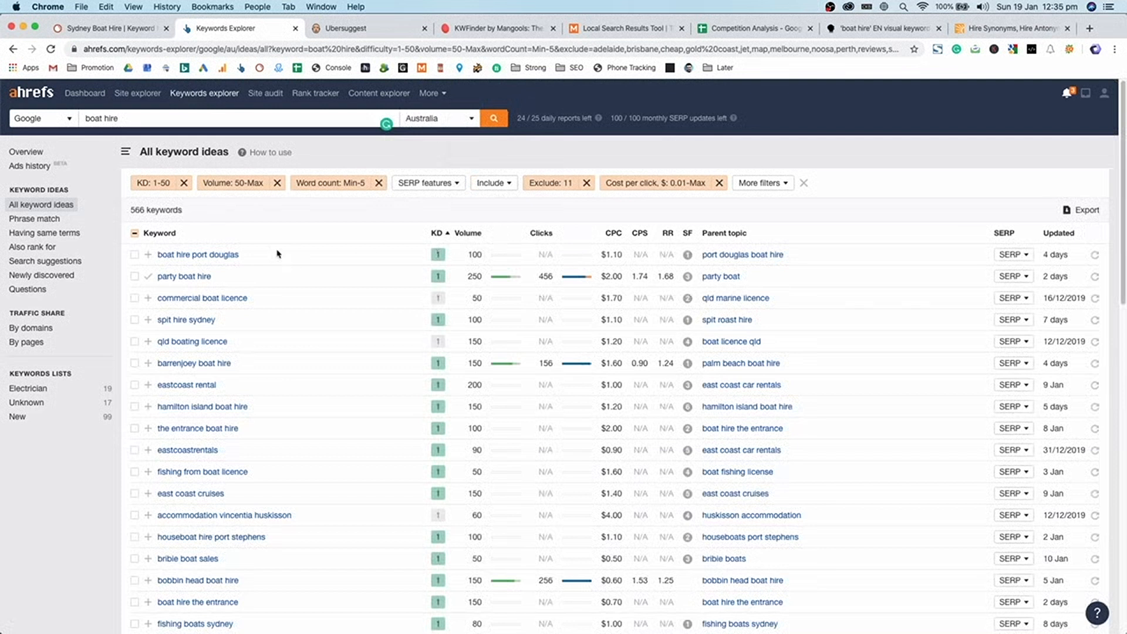
- Review the easiest keywords, then raise the KD filter minimum to 5
drag(240, 255, 177, 256)
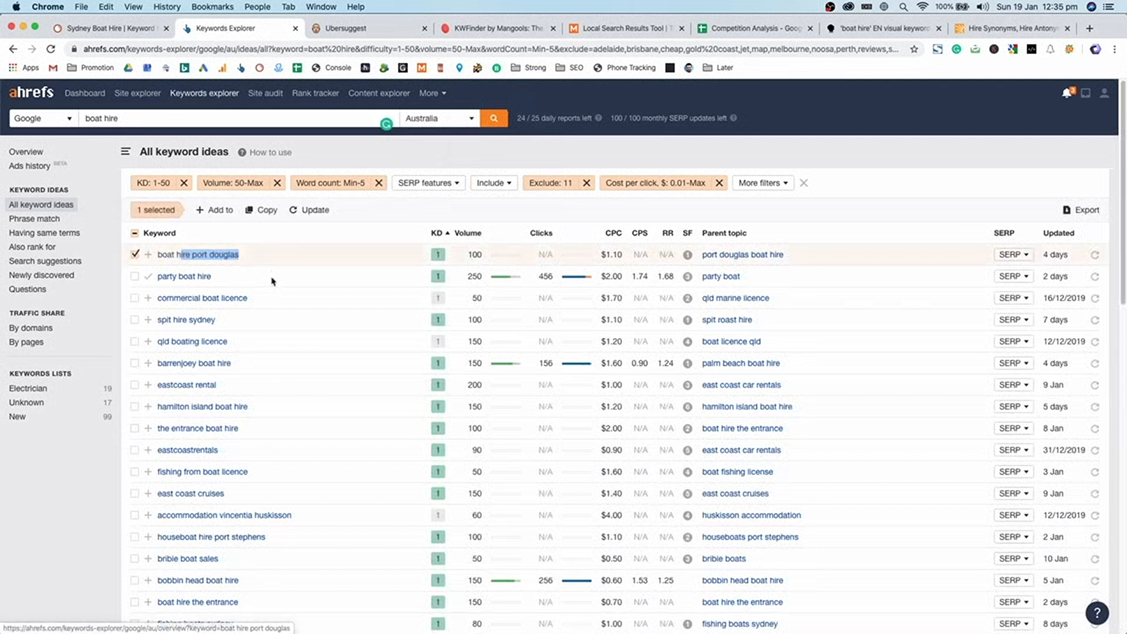
click(304, 261)
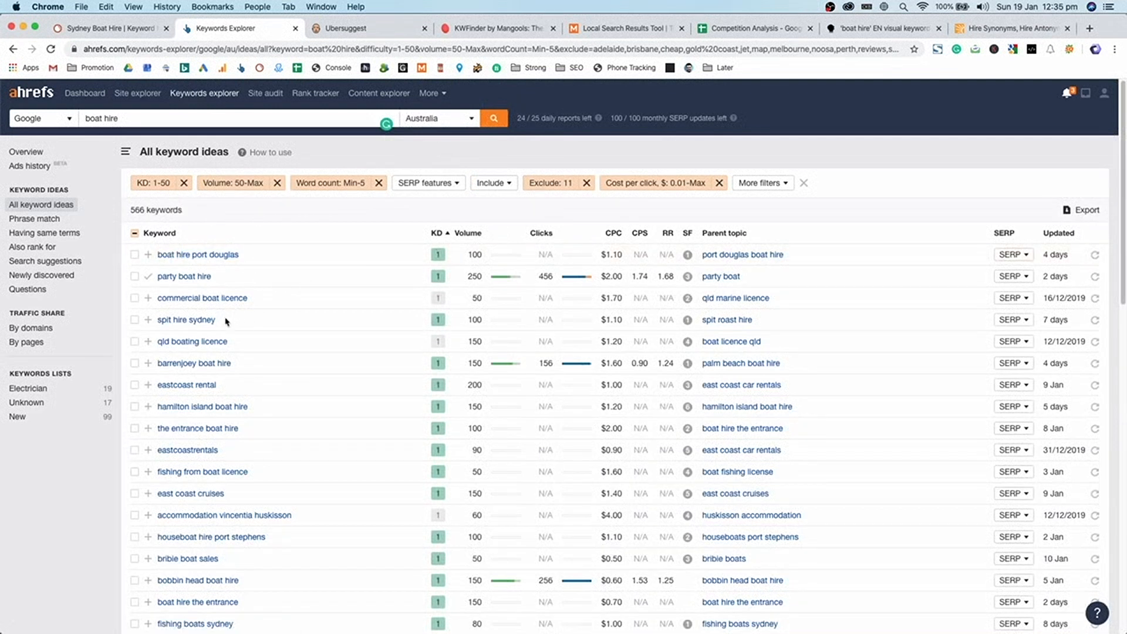
drag(226, 322, 158, 320)
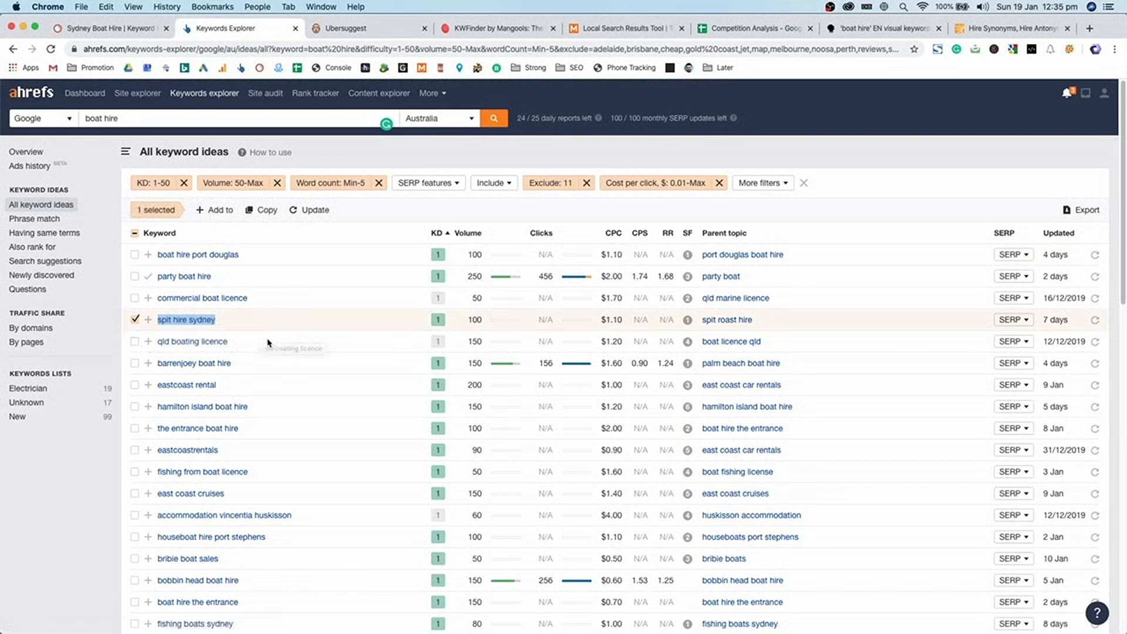
scroll(290, 421, down, 2)
scroll(466, 462, up, 2)
click(154, 182)
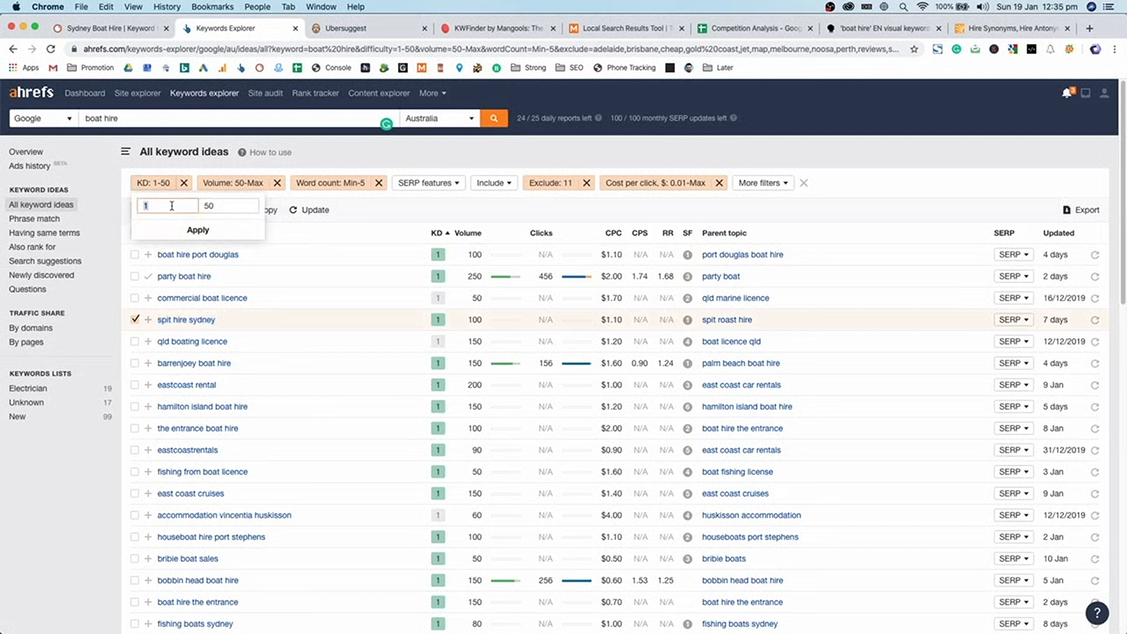
text(5)
key(Return)
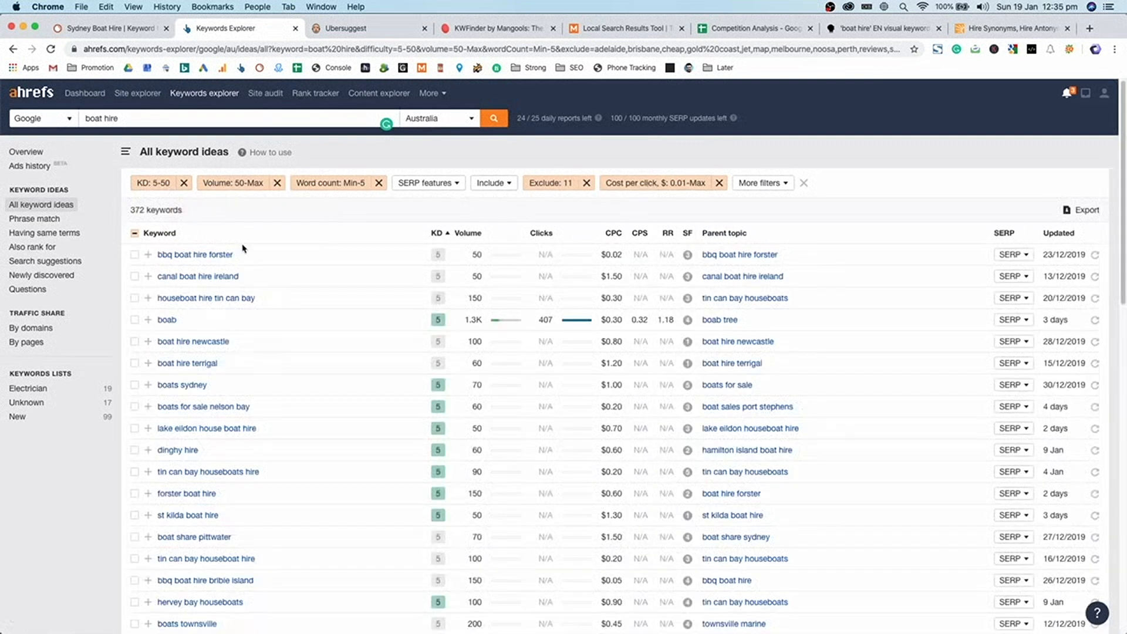
- Raise the KD filter minimum to 10, leaving 287 keywords with KD 10–50
click(156, 184)
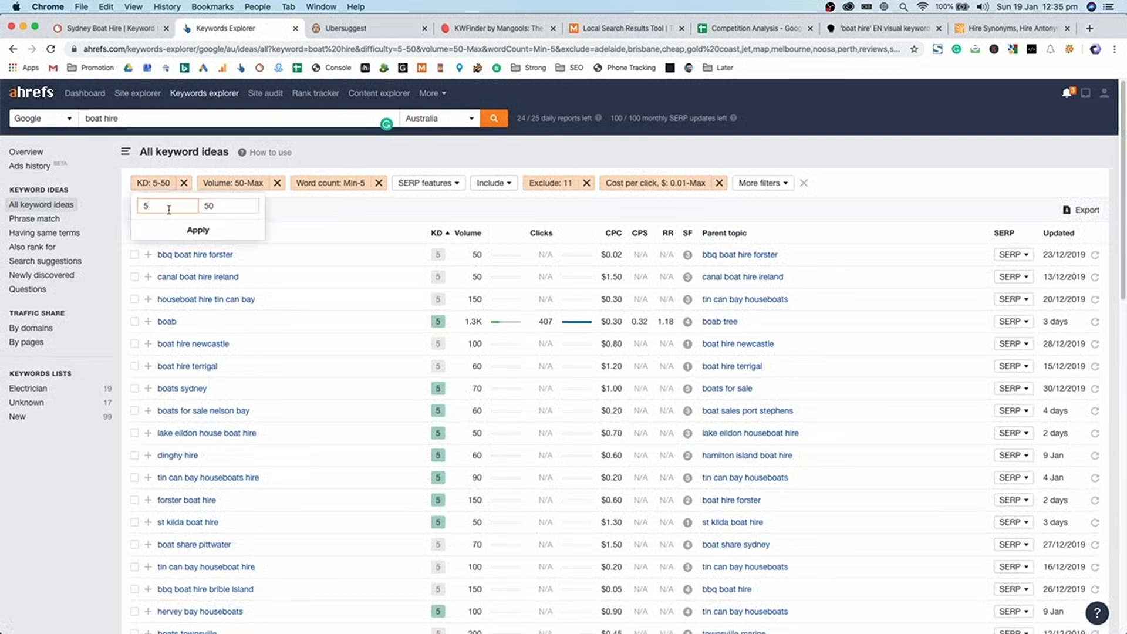
key(BackSpace)
text(10)
key(Return)
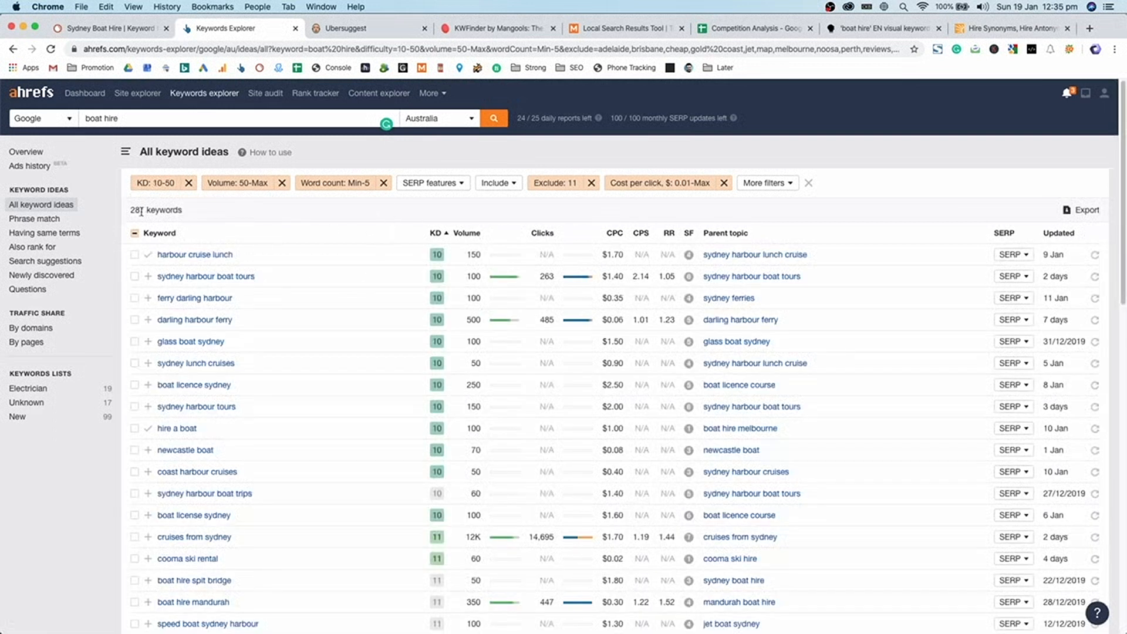
double_click(140, 211)
mouse_move(442, 236)
- Sort hardest-first and tick yacht charter, sailboat rental and yacht rentals
click(442, 238)
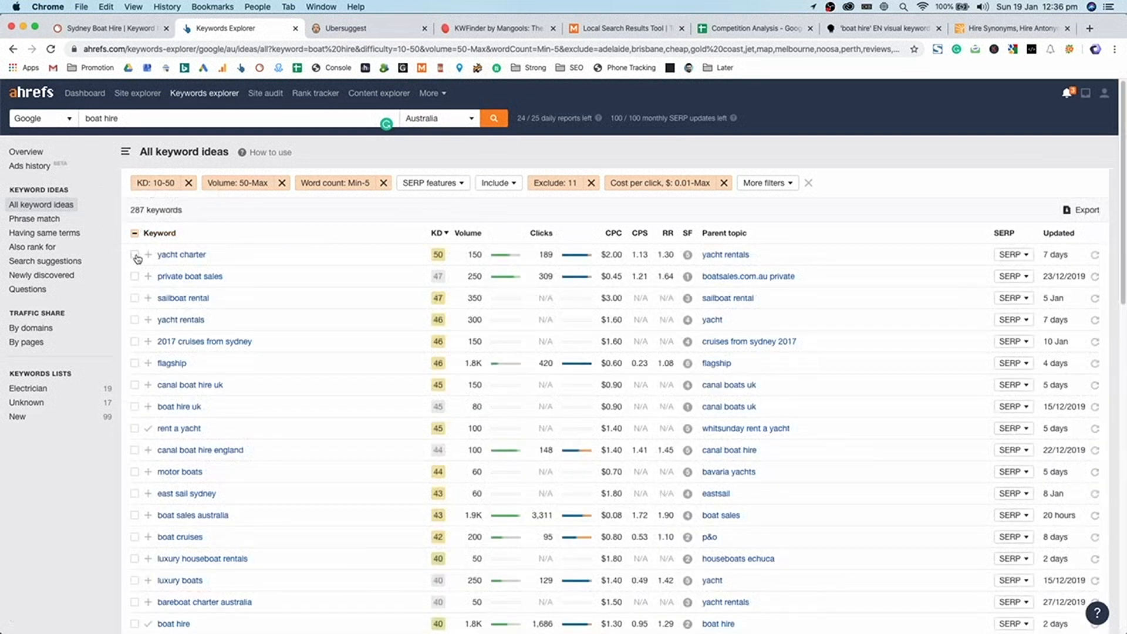
click(135, 256)
click(134, 277)
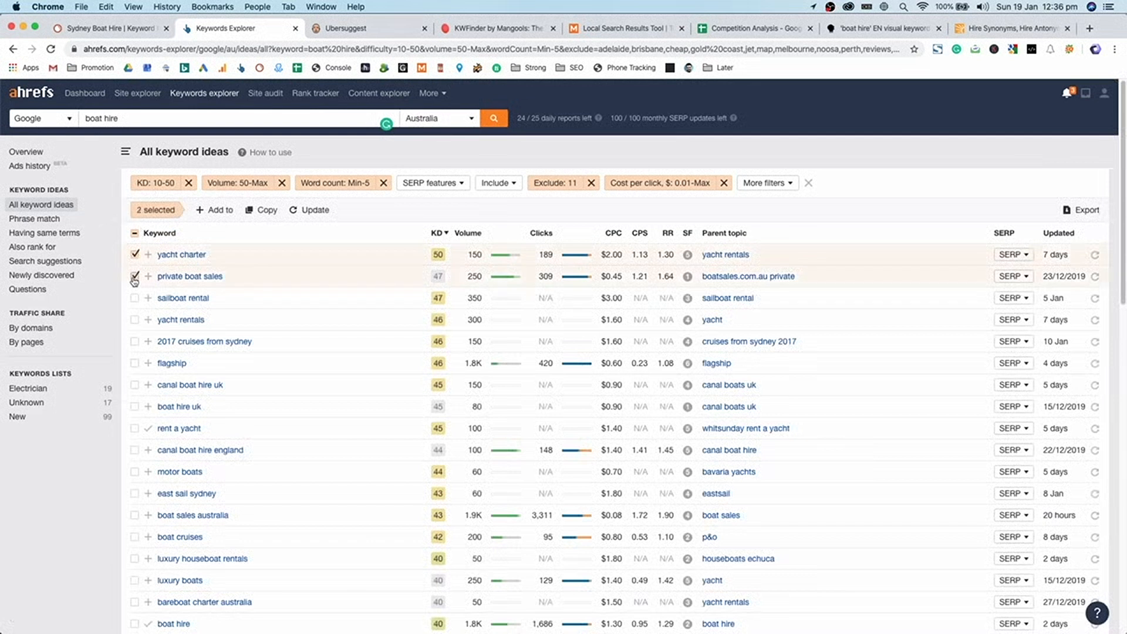
click(135, 278)
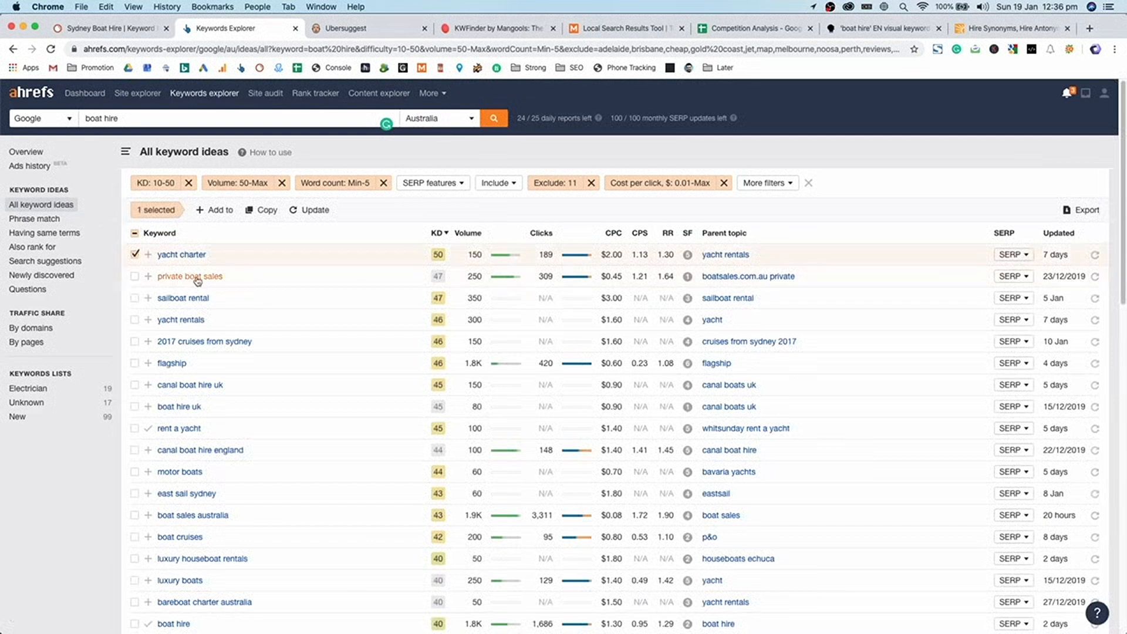
click(135, 298)
click(135, 320)
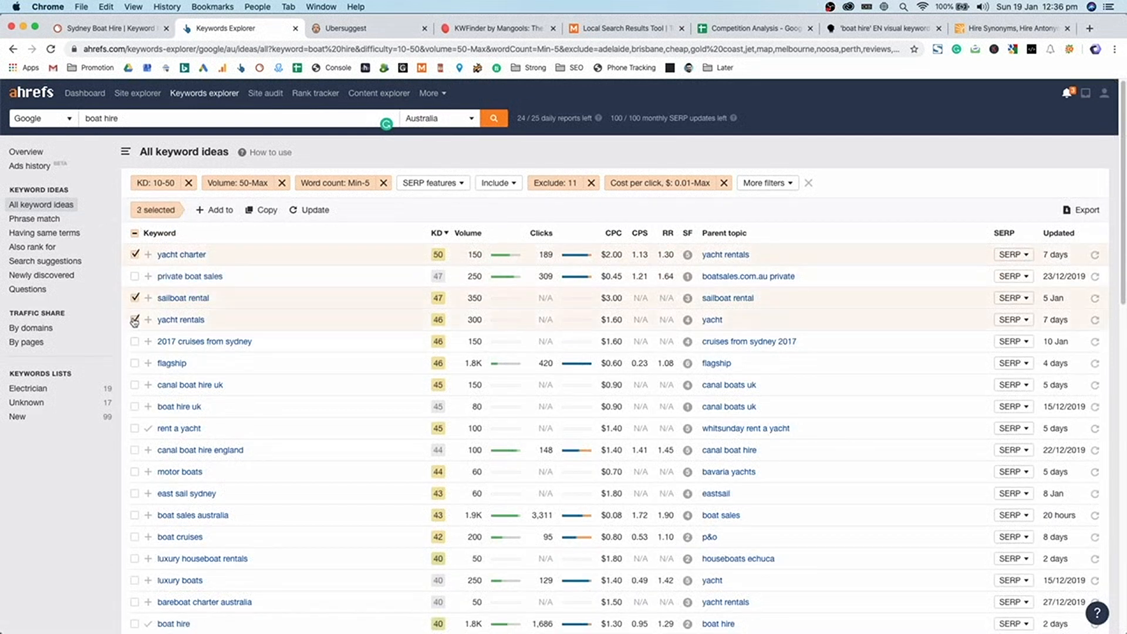
- Tick boat cruises, luxury houseboat rentals and boat cruise sydney further down the list
scroll(136, 334, down, 1)
scroll(135, 358, down, 1)
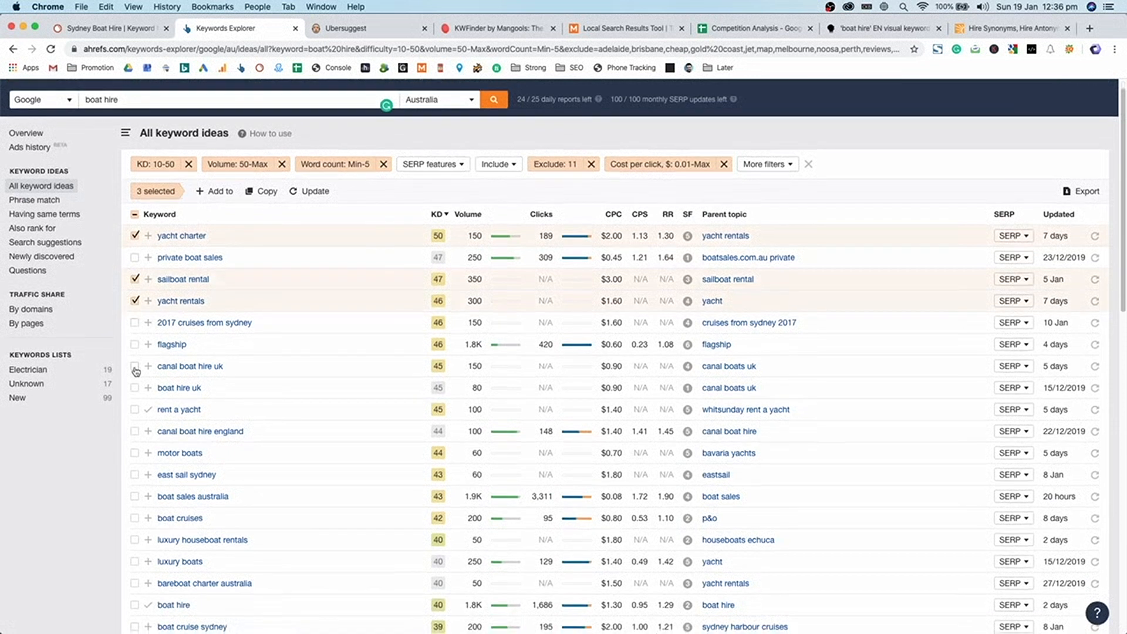
scroll(136, 371, down, 2)
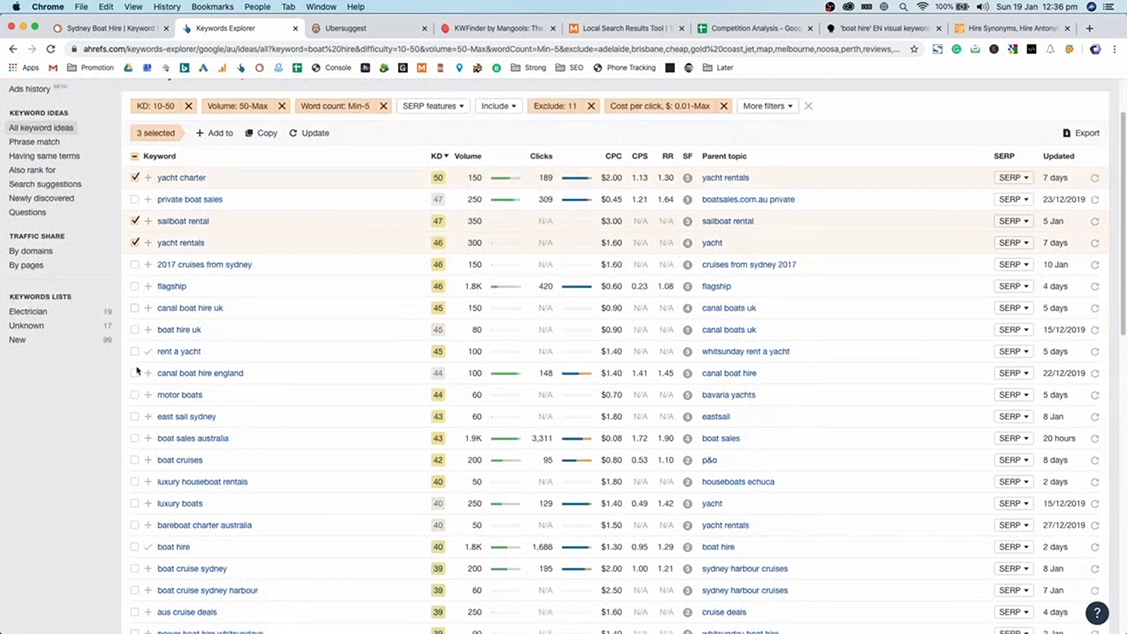
scroll(136, 376, down, 3)
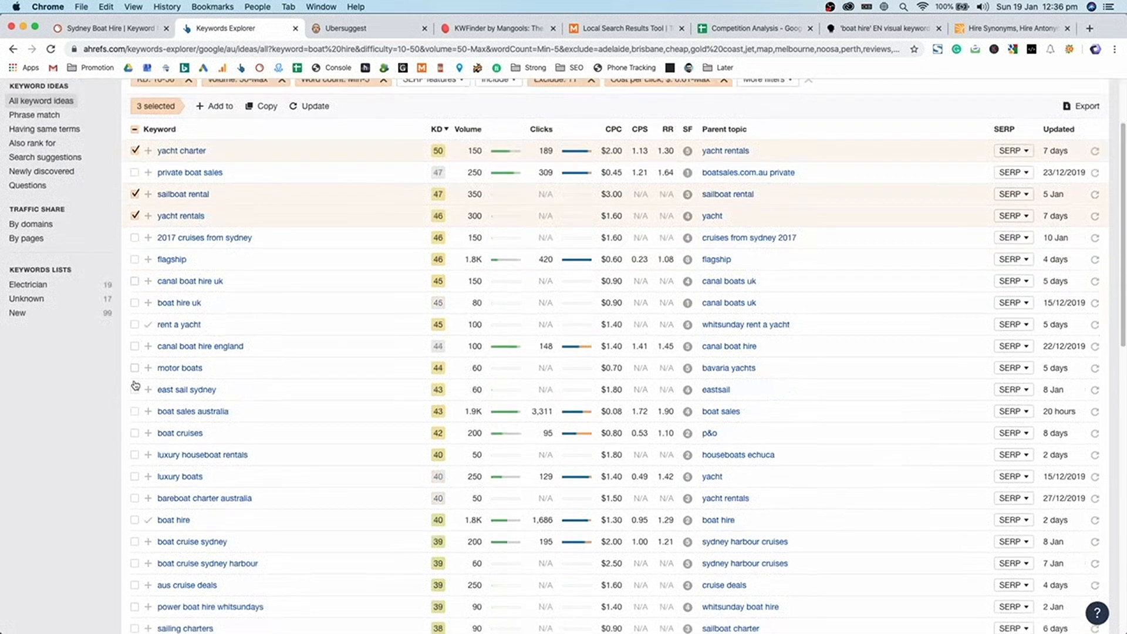
scroll(139, 381, down, 1)
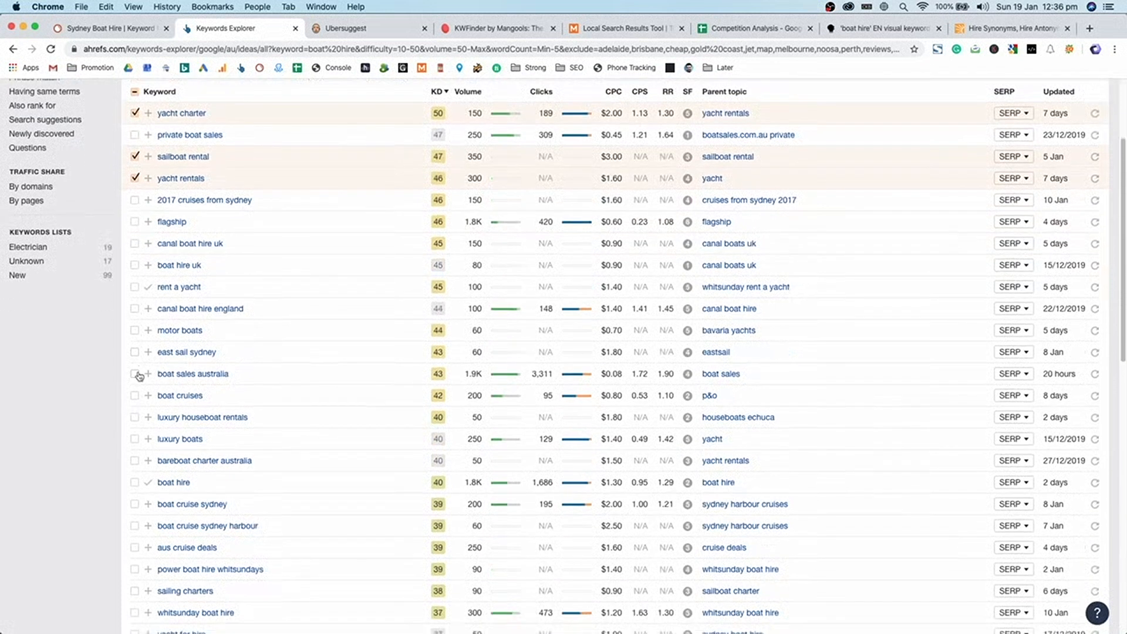
scroll(123, 380, down, 1)
click(135, 377)
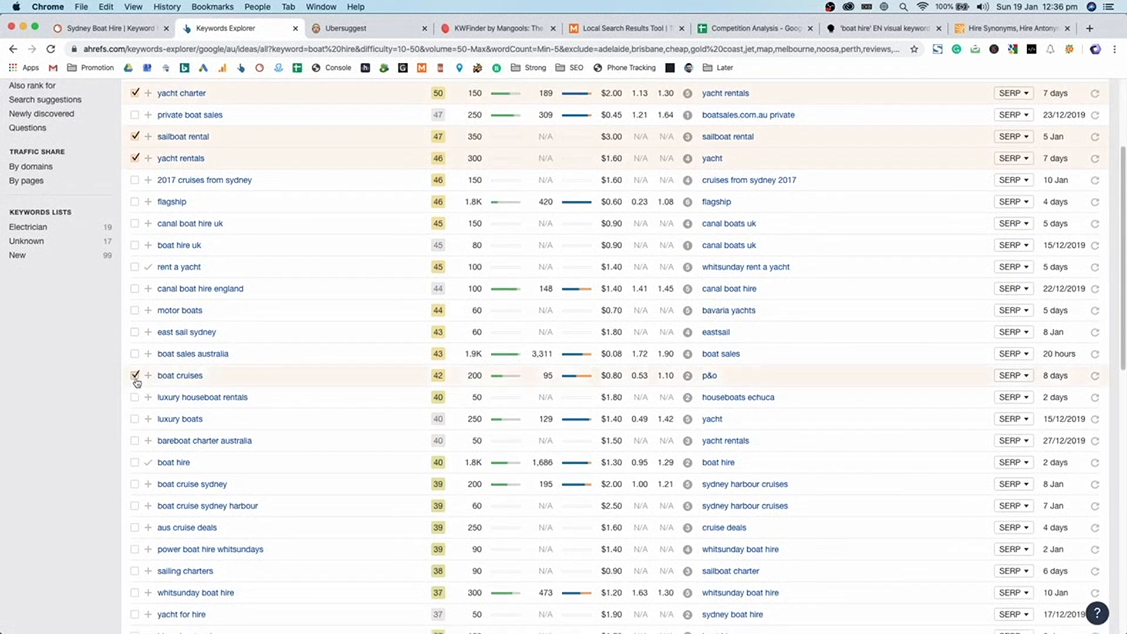
scroll(126, 367, down, 6)
click(135, 244)
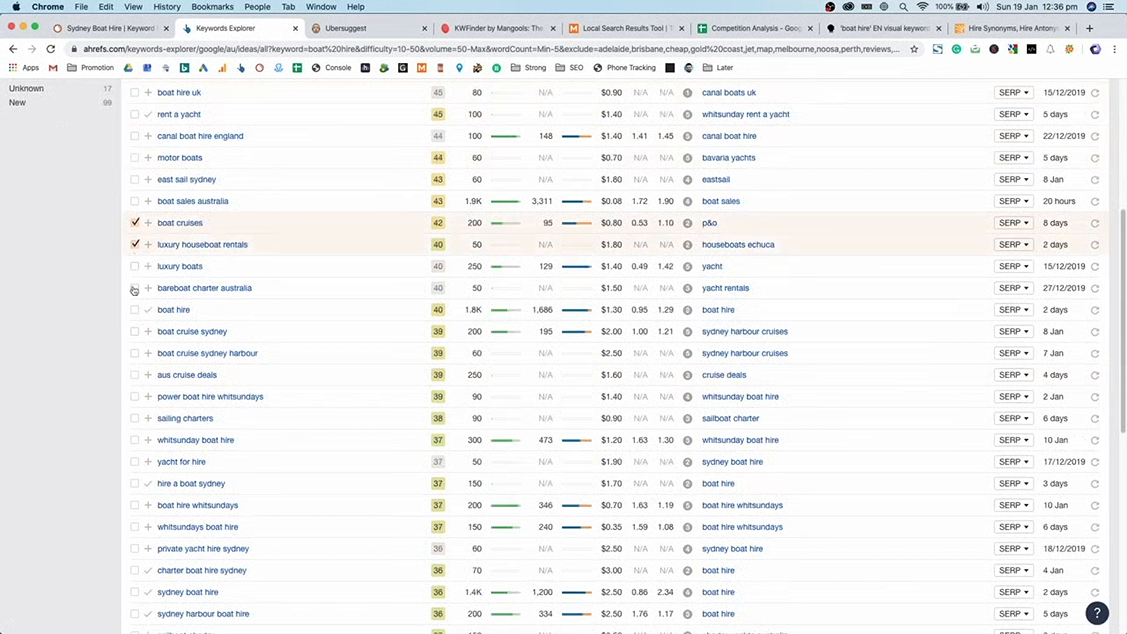
click(135, 332)
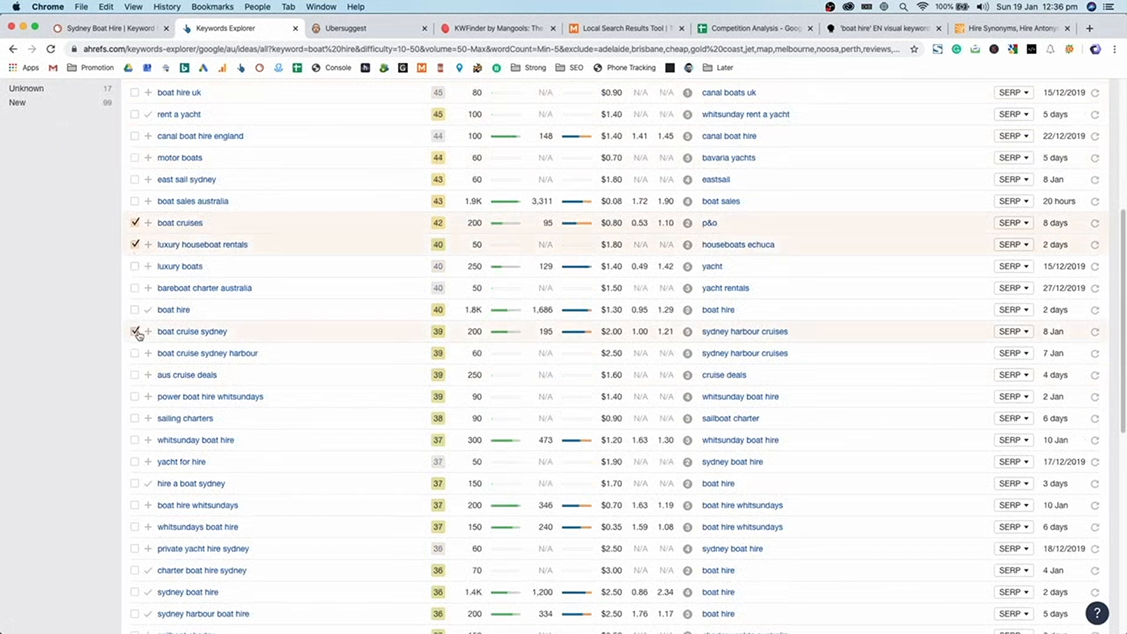
- Bring up the Add to menu of keyword lists for the six ticked keywords
scroll(139, 335, down, 3)
scroll(140, 332, down, 1)
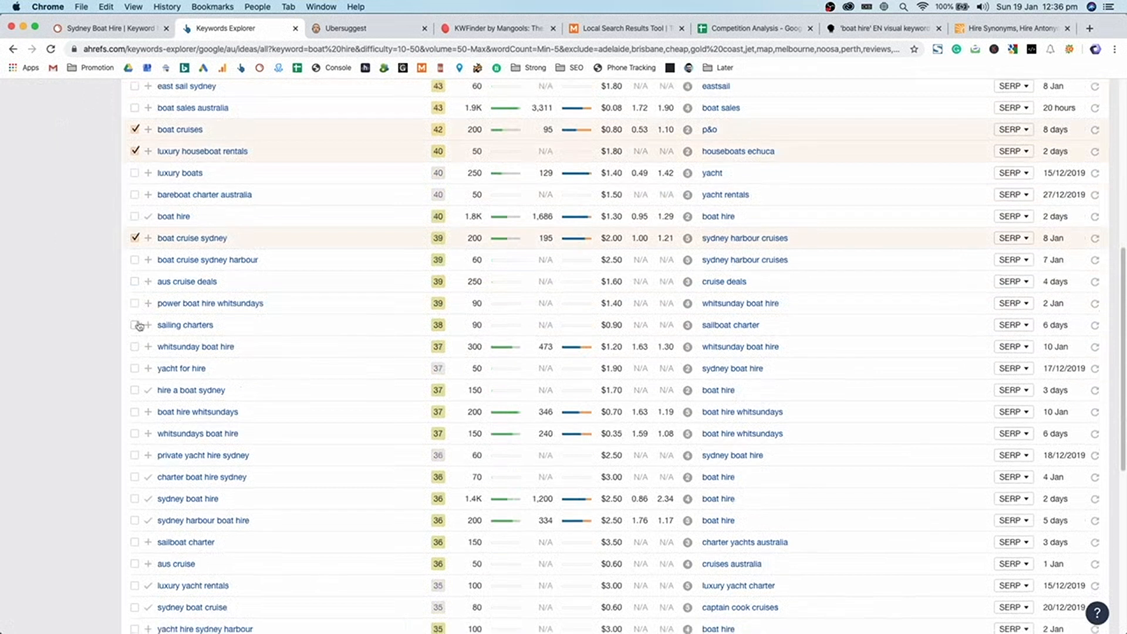
scroll(137, 326, up, 7)
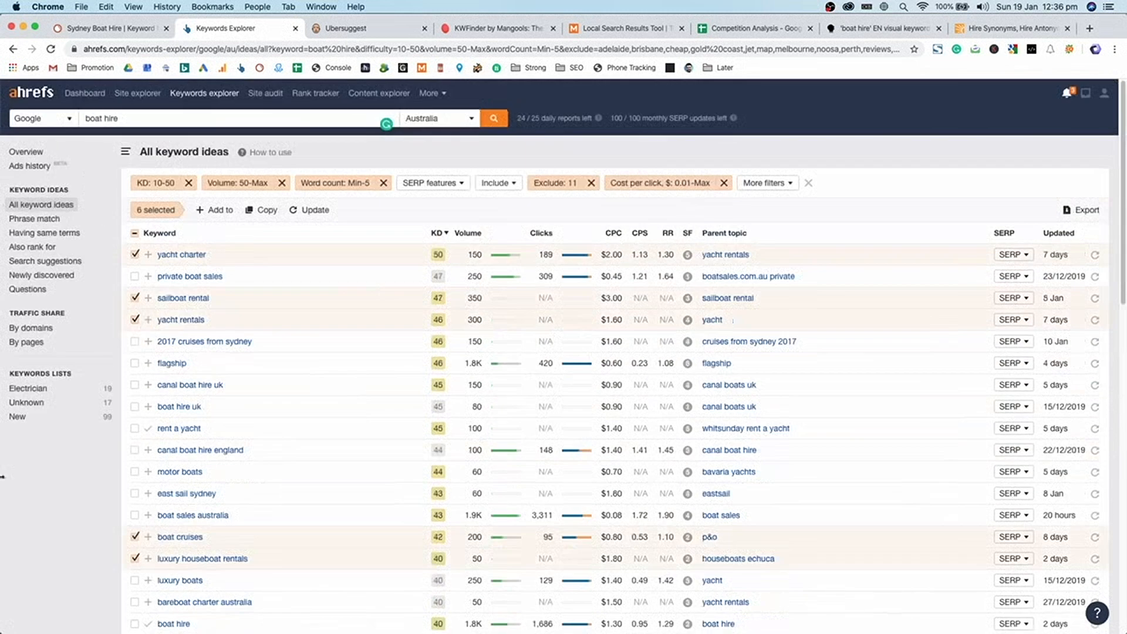
scroll(294, 188, down, 7)
scroll(264, 342, up, 1)
scroll(287, 239, up, 7)
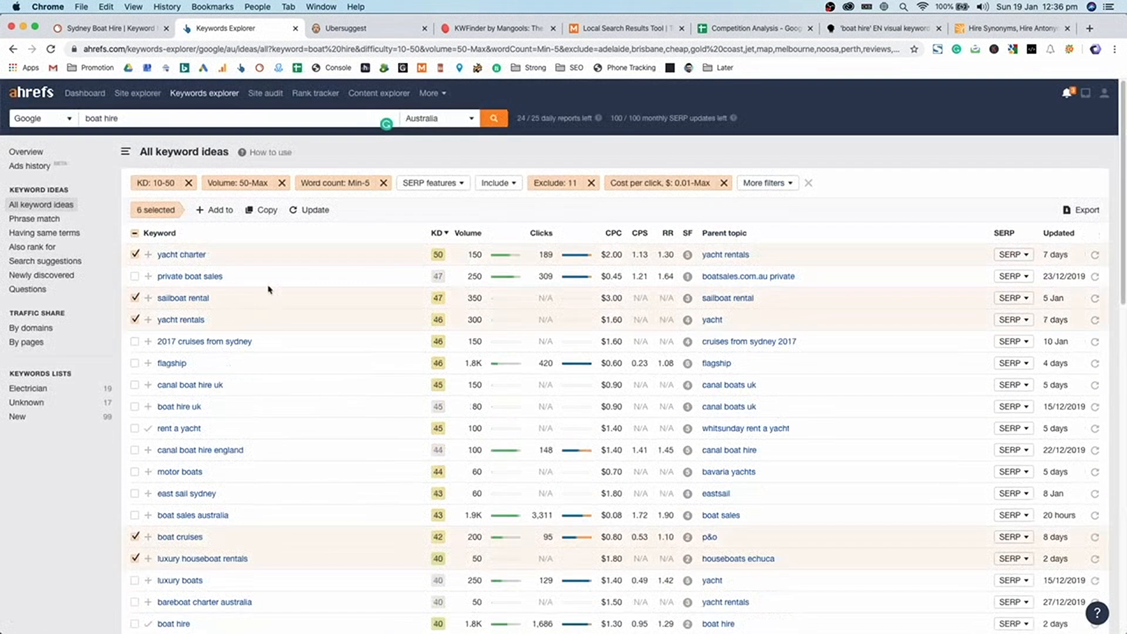
click(228, 211)
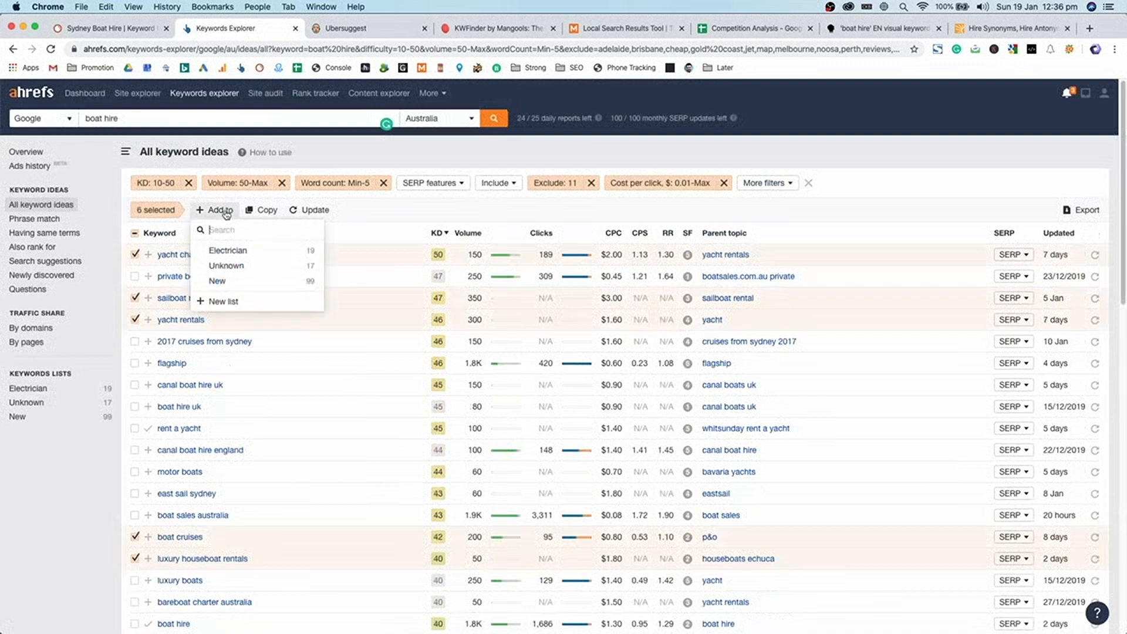
- Add the six ticked keywords to the New list and open that list
click(232, 280)
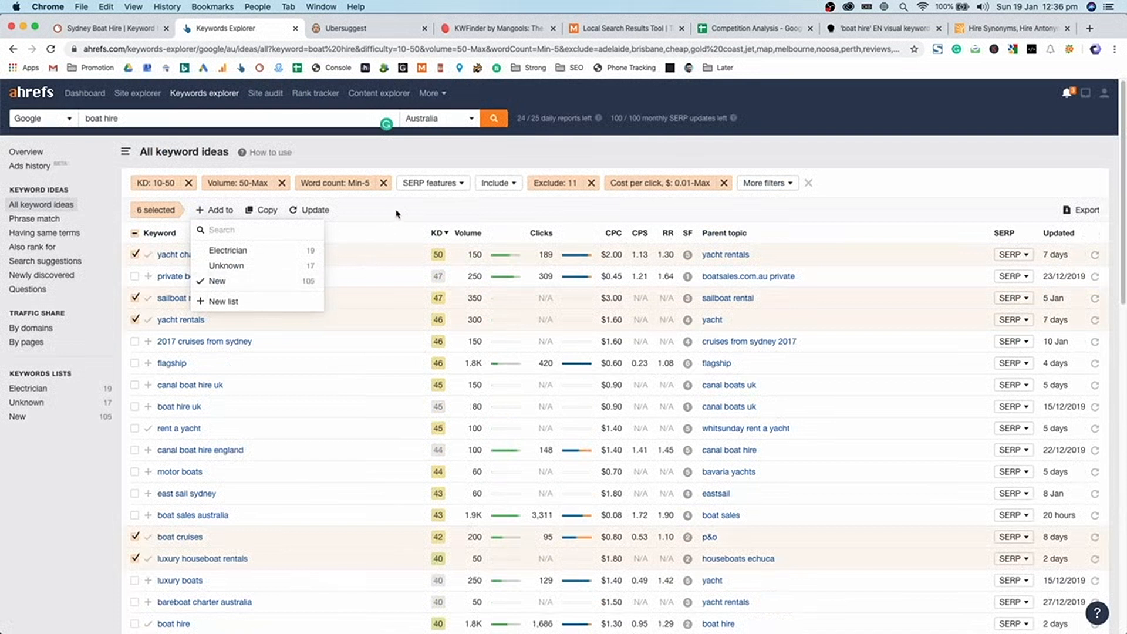
click(271, 290)
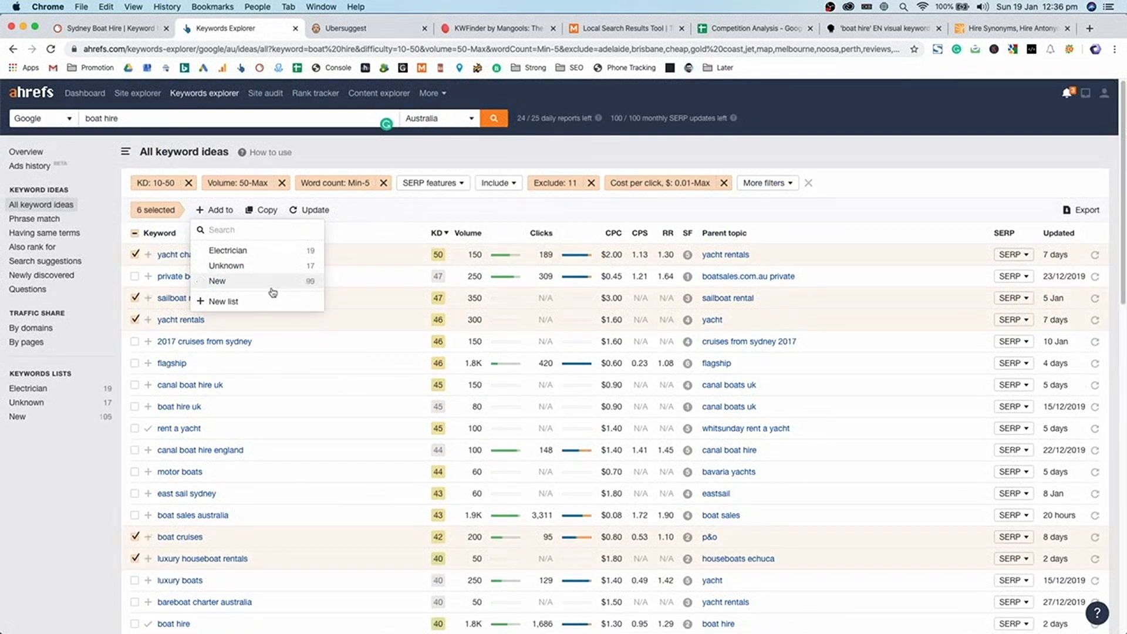
click(271, 290)
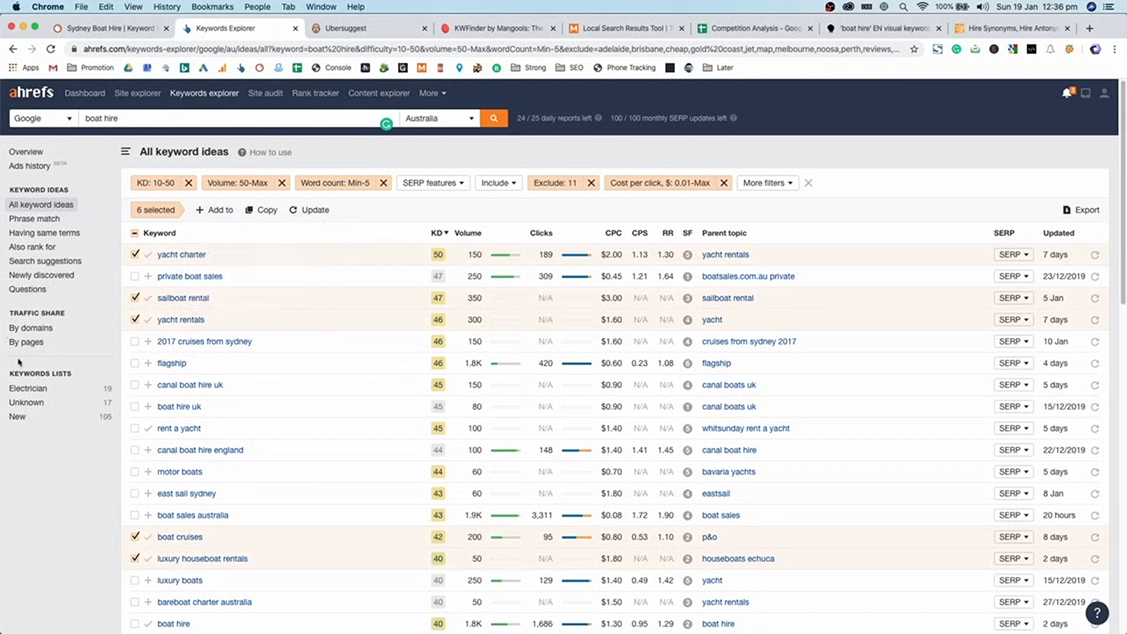
click(18, 416)
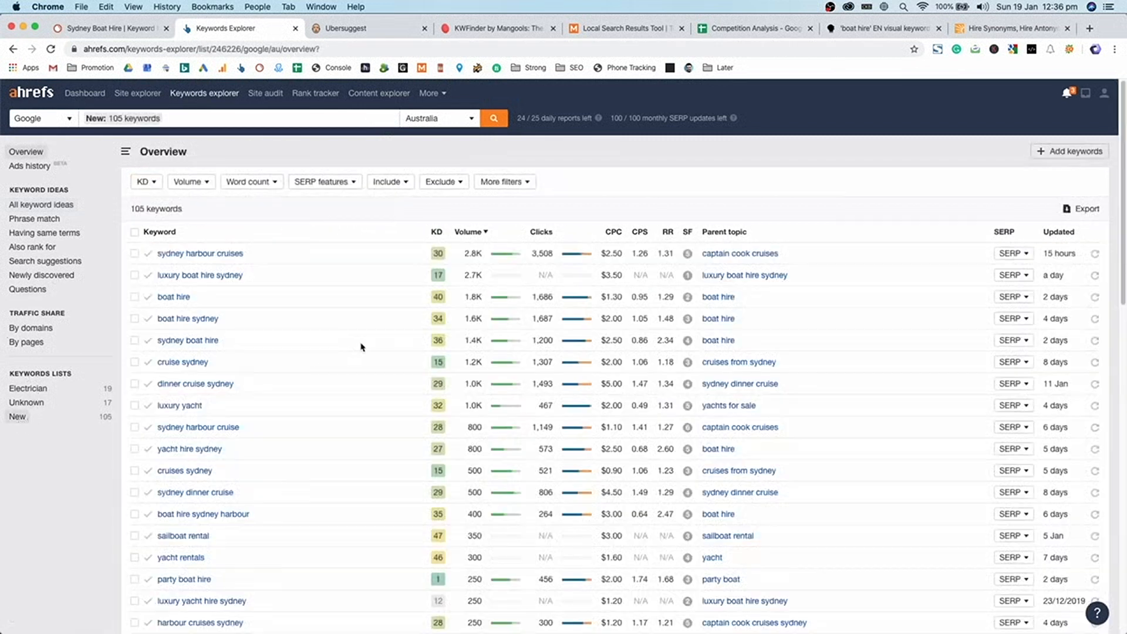
scroll(359, 345, down, 10)
scroll(361, 346, up, 15)
- Export sydney harbour cruises as a one-row CSV, then set export encoding to UTF-8
click(134, 253)
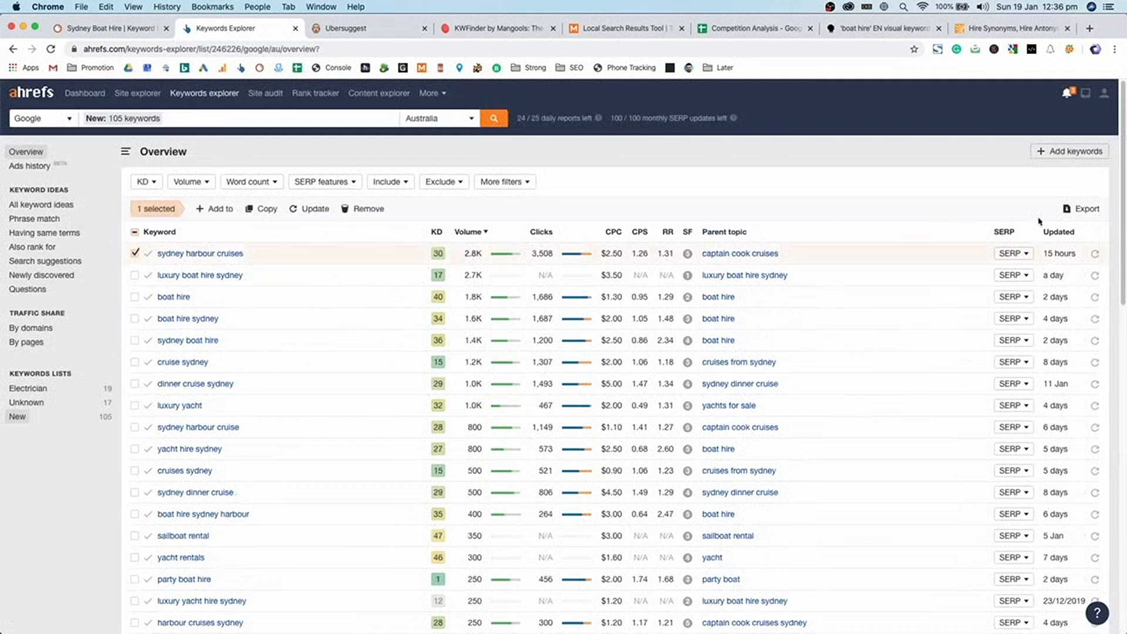
click(1086, 211)
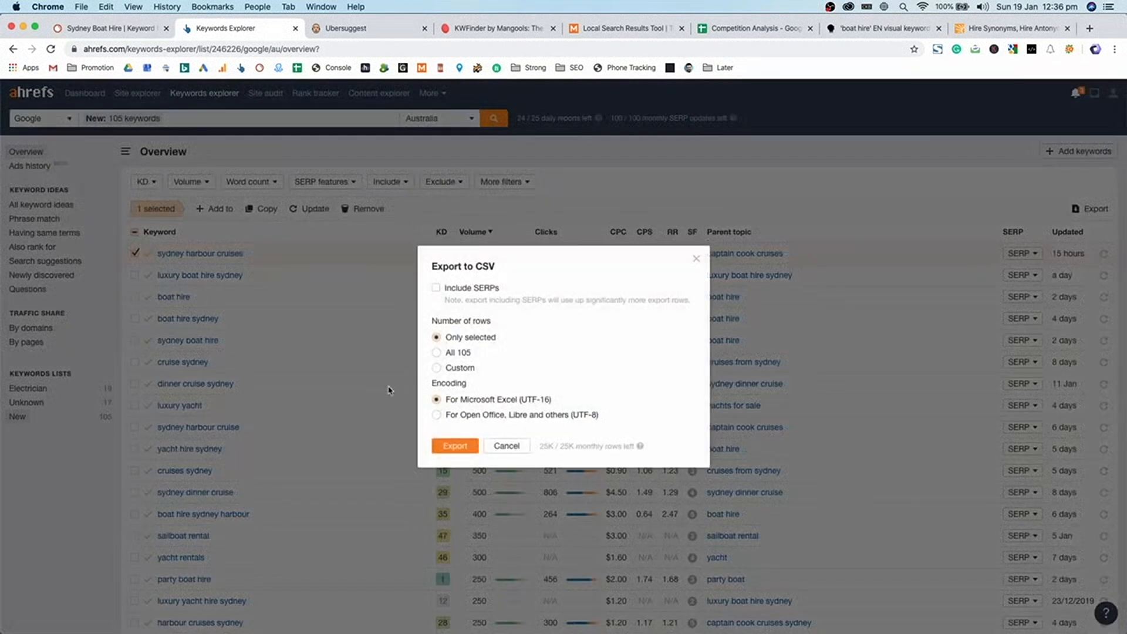
click(463, 446)
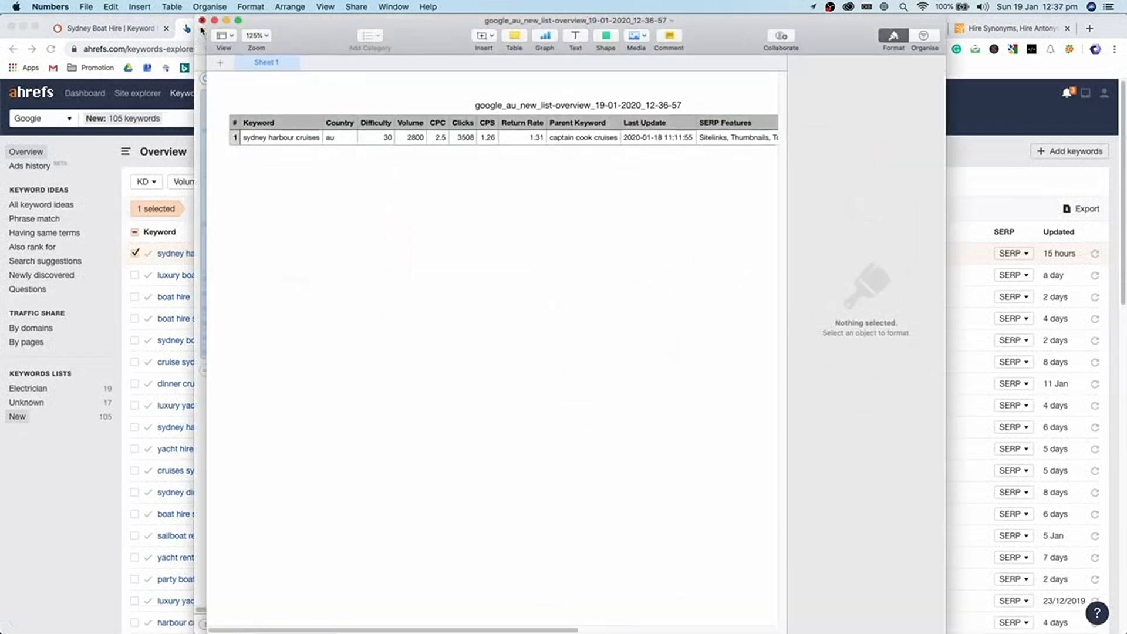
click(282, 138)
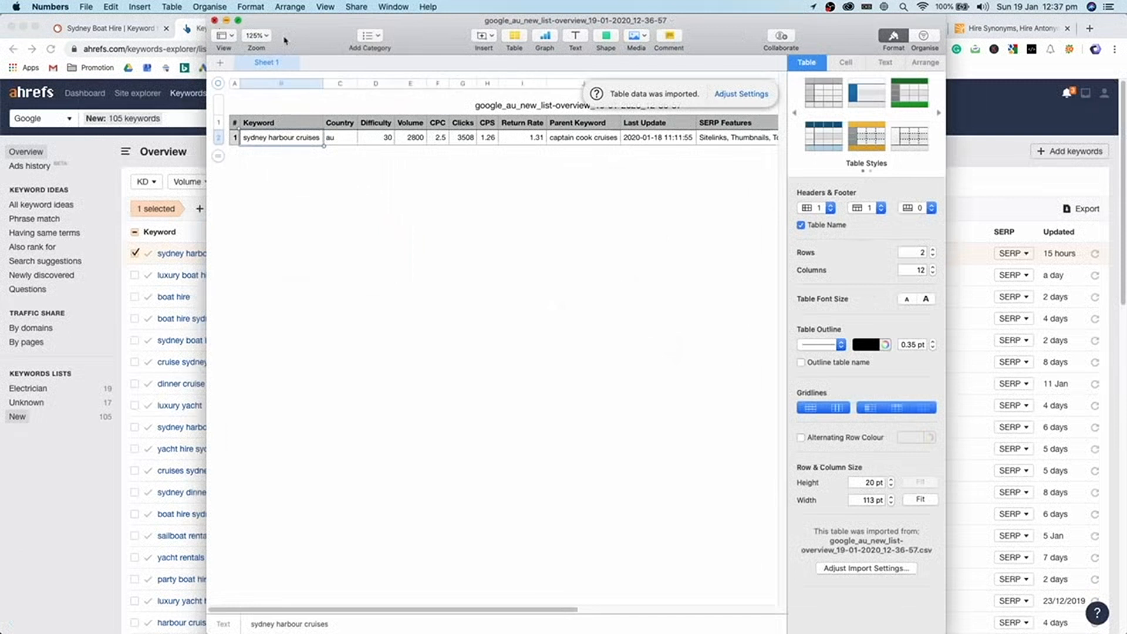
key(super+Tab)
click(1078, 209)
click(546, 414)
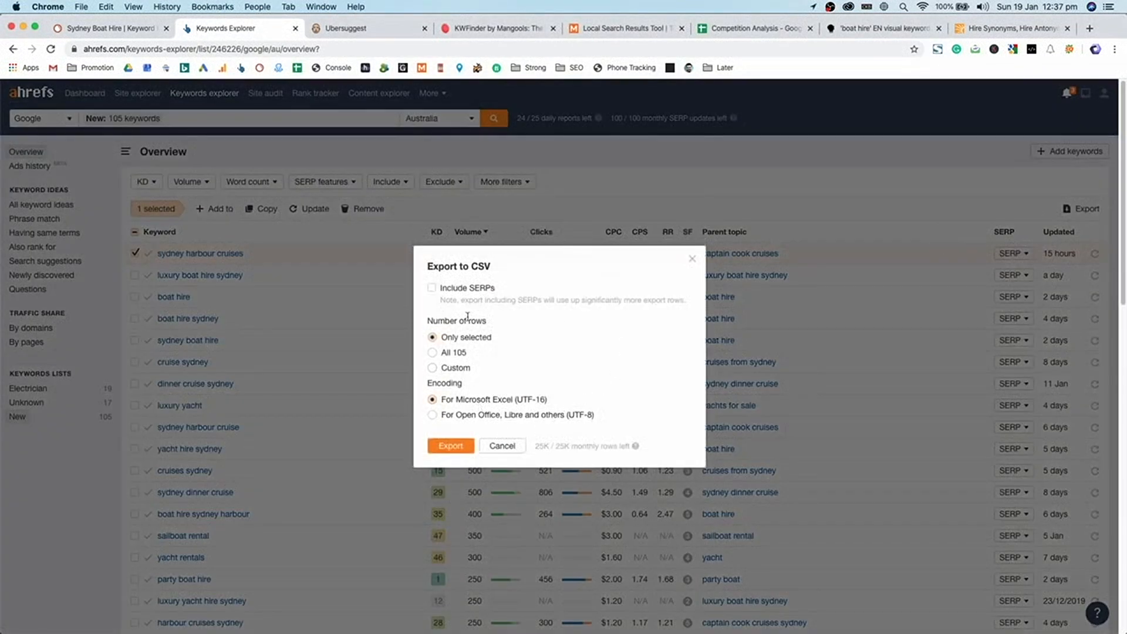
- Export all 105 keywords to CSV, open it in Numbers and copy column B
click(459, 355)
click(443, 447)
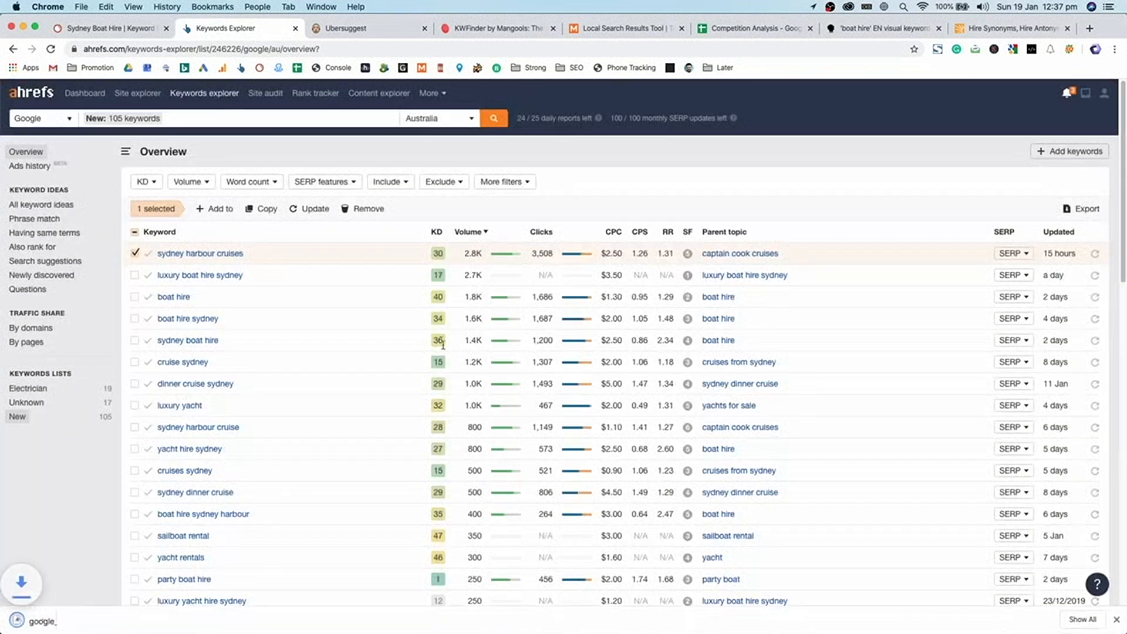
click(91, 619)
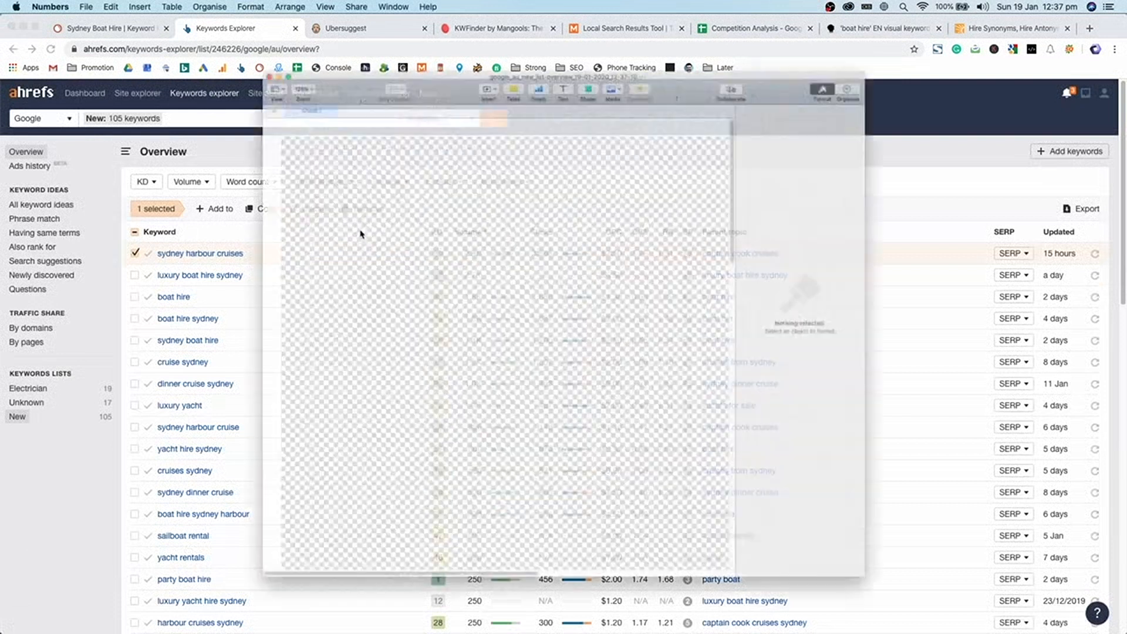
scroll(311, 467, down, 15)
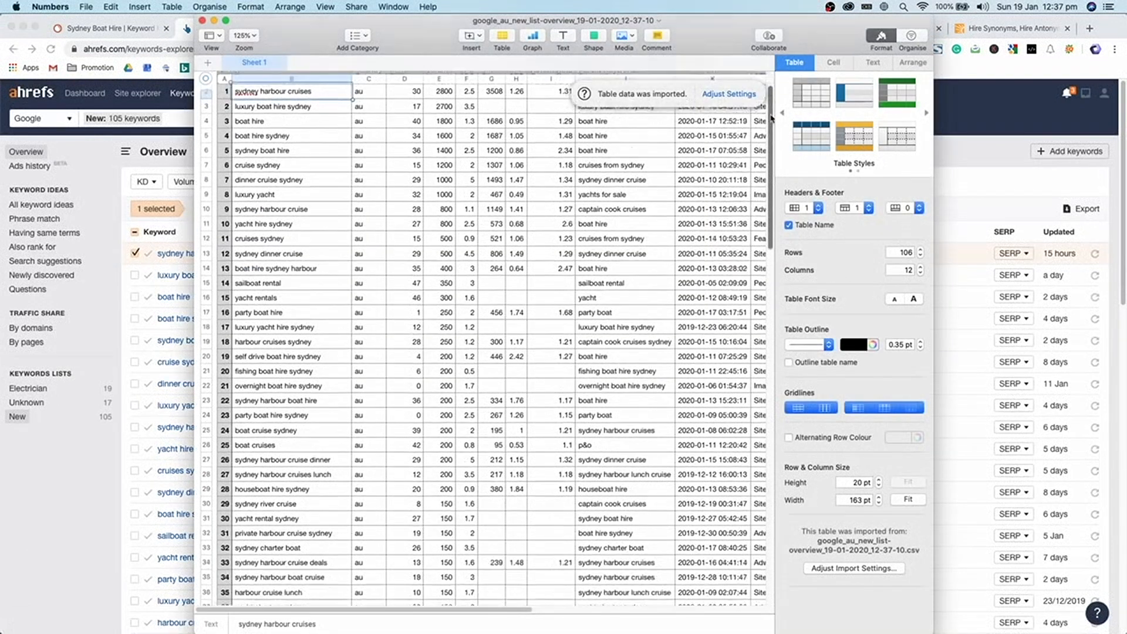
shift+click(309, 469)
key(super+c)
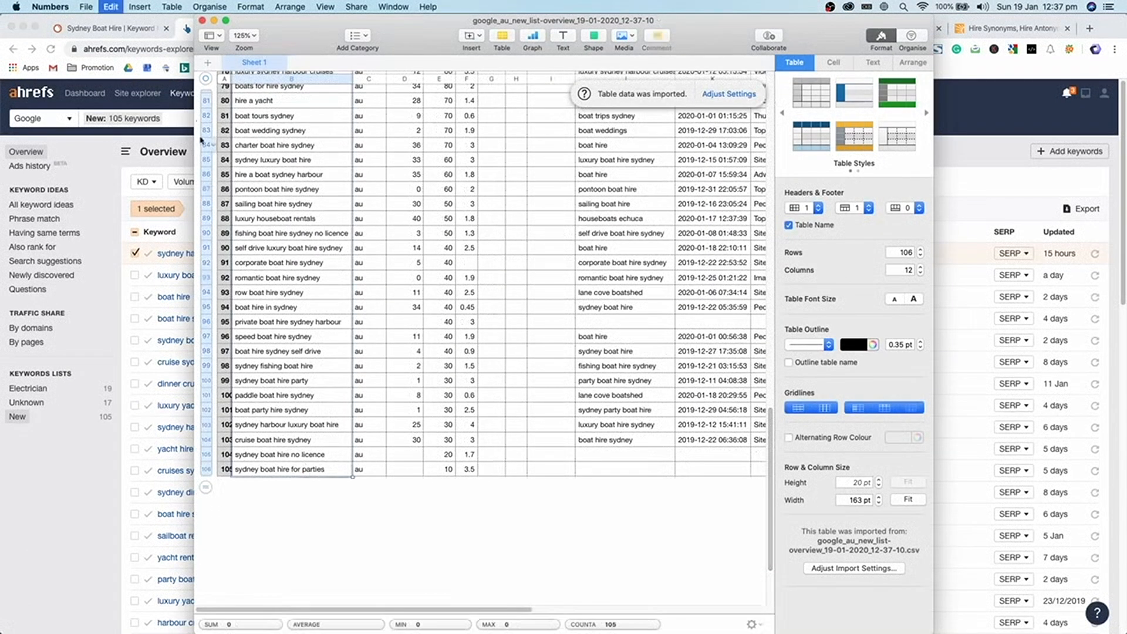
click(202, 20)
- Paste the 105 keywords into the Competition Analysis Keywords tab starting at B207
click(754, 28)
scroll(548, 321, down, 15)
scroll(234, 406, down, 20)
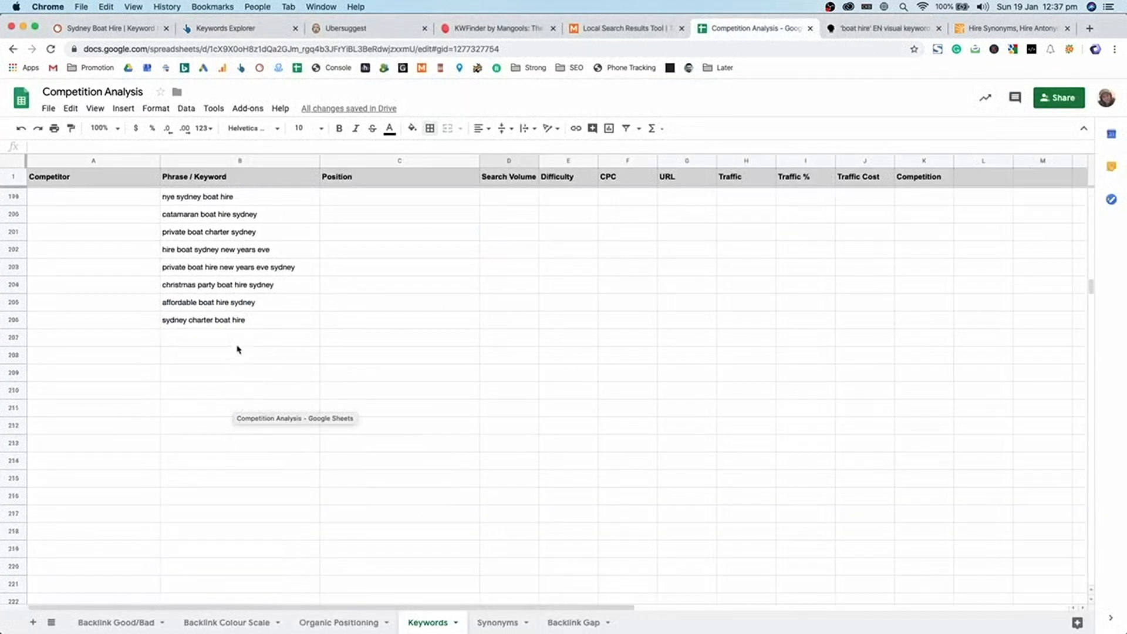
click(239, 341)
key(super+v)
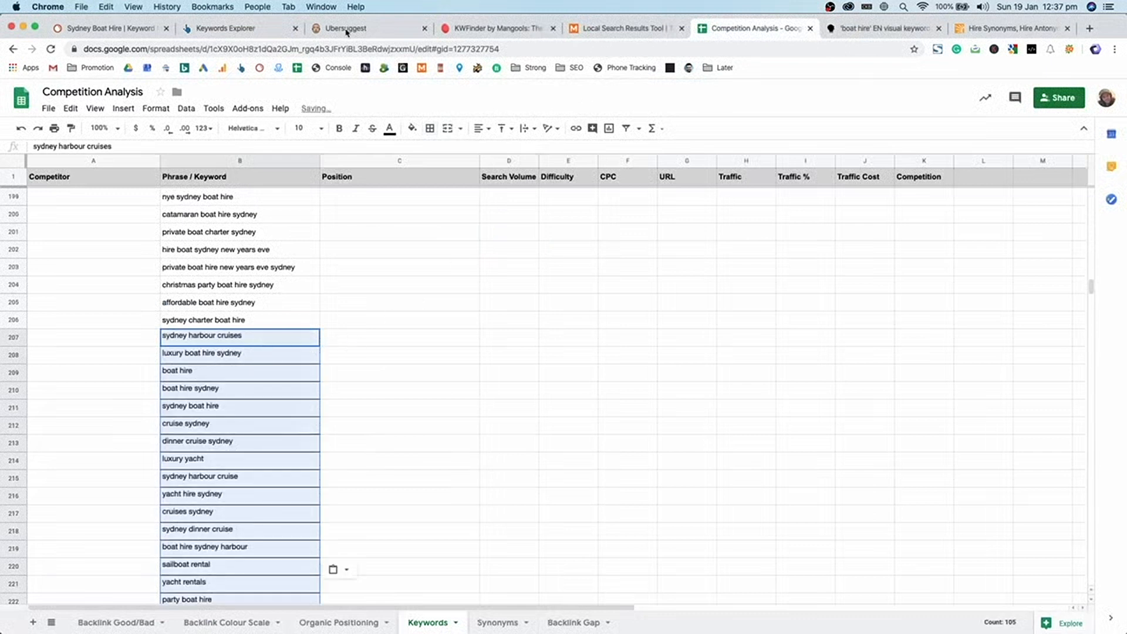
click(347, 29)
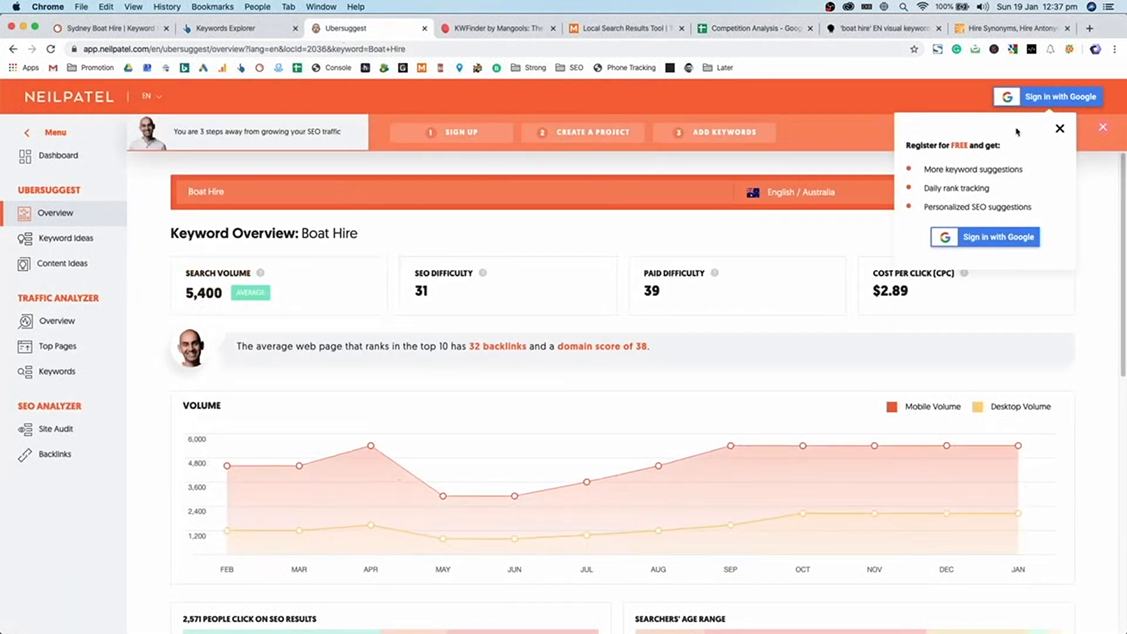
- Close the Ubersuggest register popup and view all Boat Hire keyword ideas
click(1058, 130)
scroll(222, 225, down, 10)
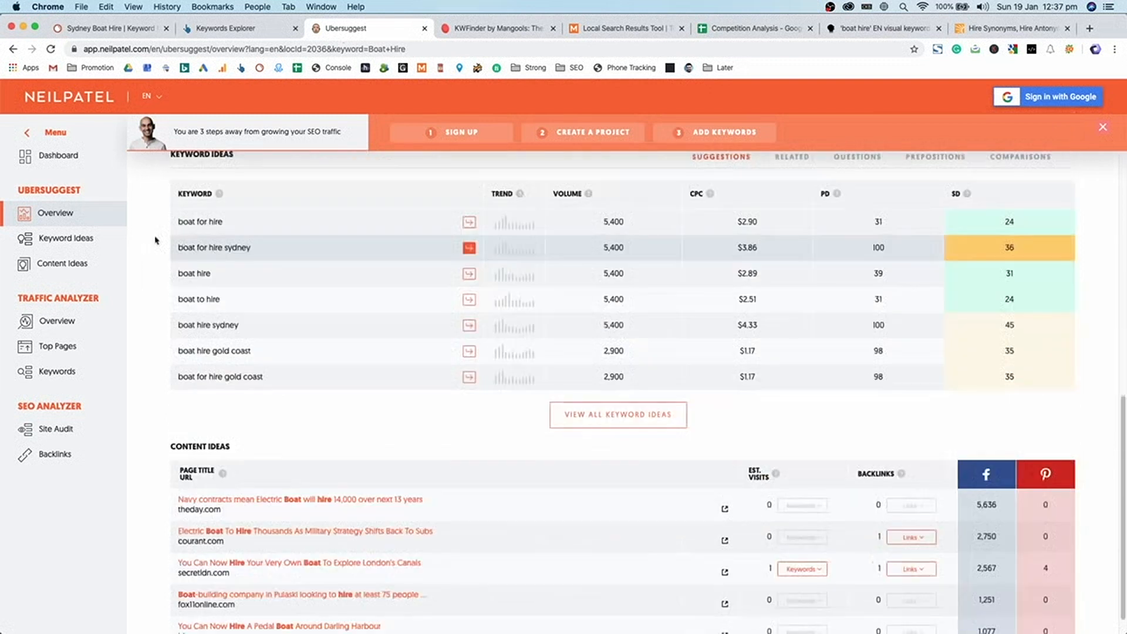
click(66, 237)
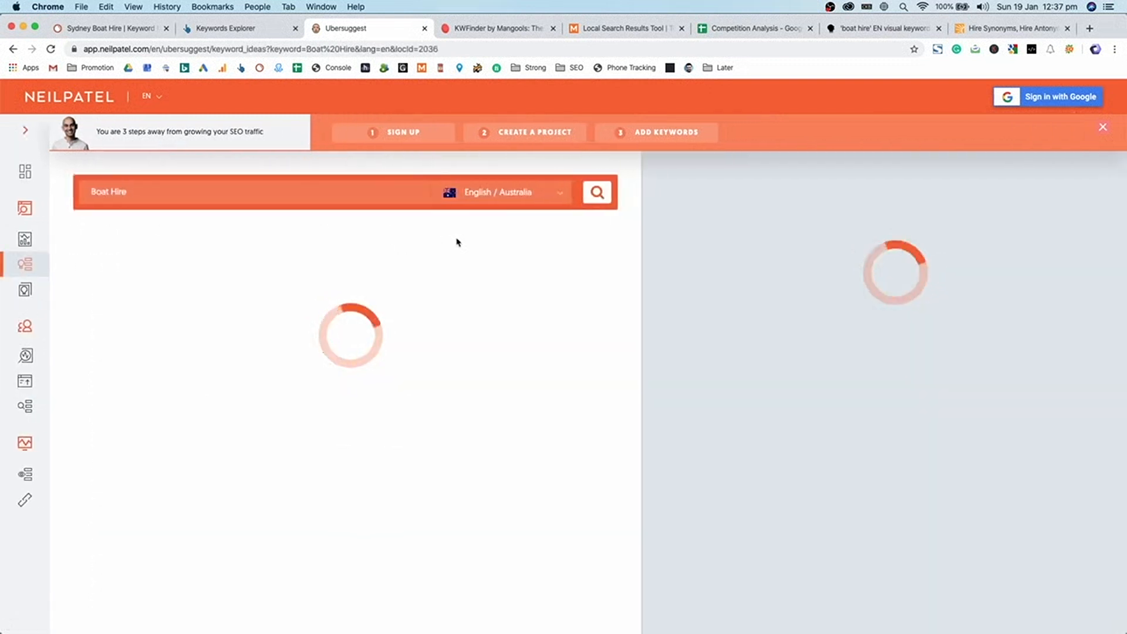
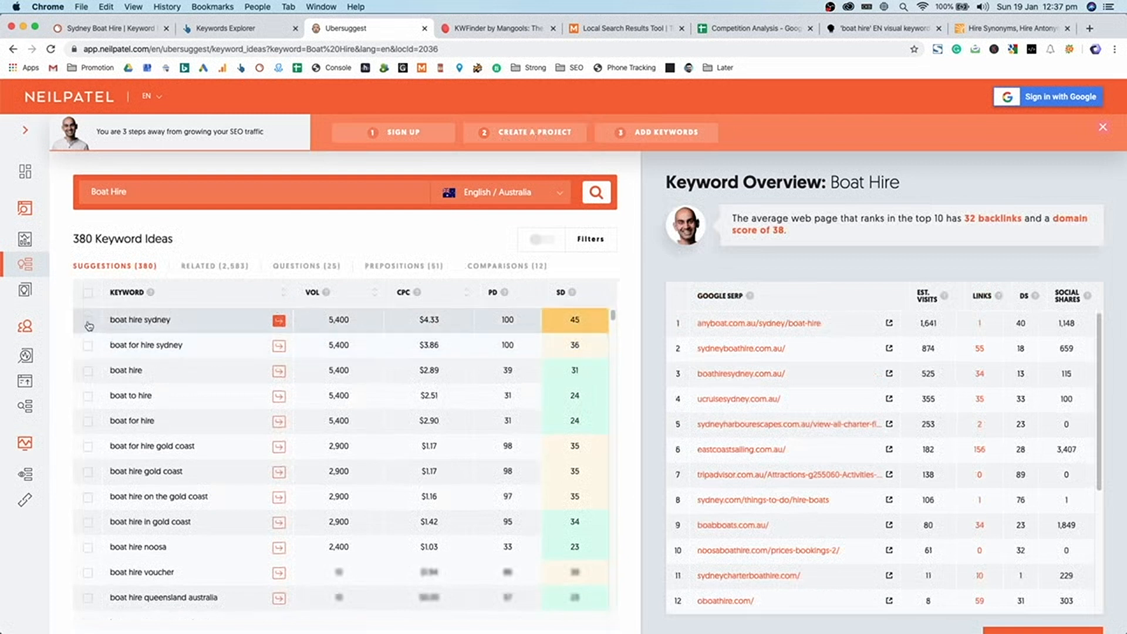
- Tick the boat hire sydney, boat for hire sydney and boat to hire keywords
click(88, 321)
click(88, 346)
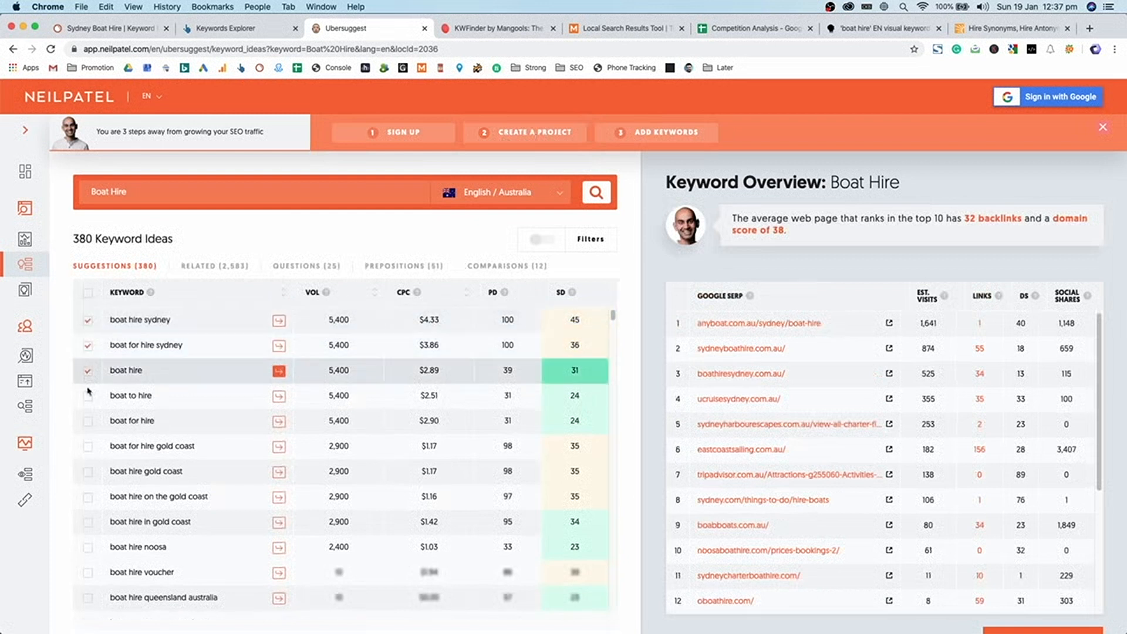
click(88, 396)
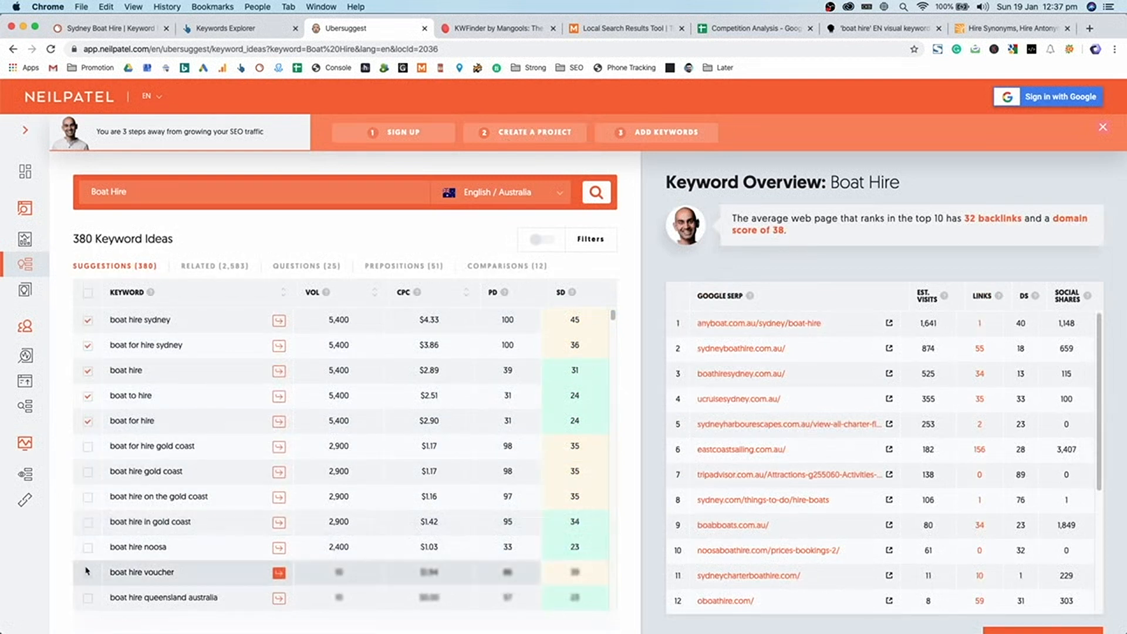
scroll(93, 572, down, 10)
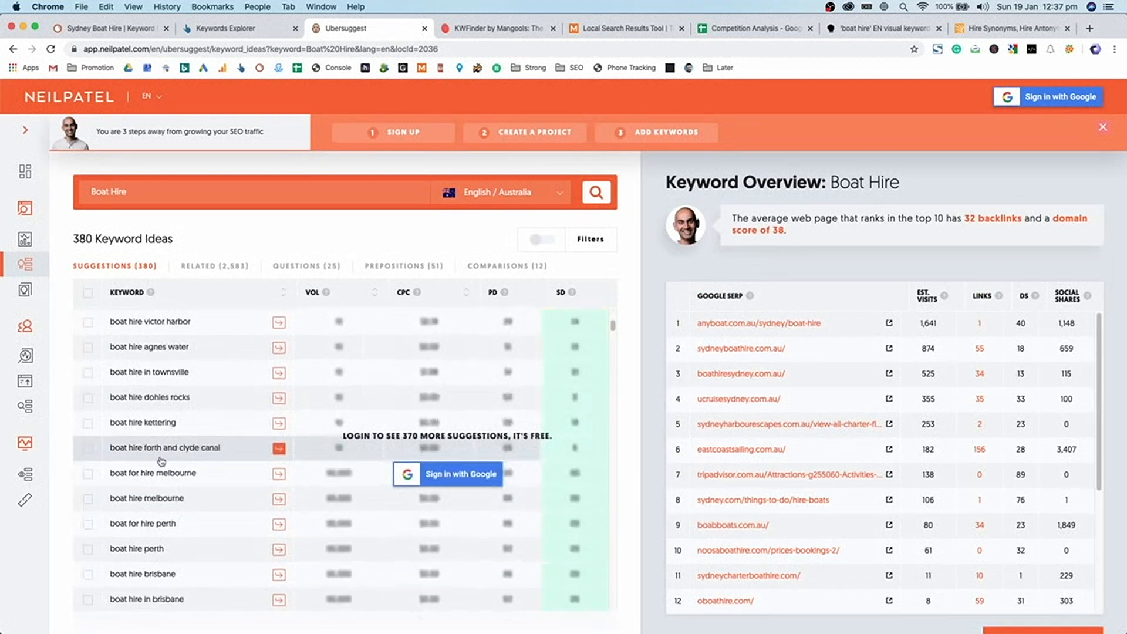
scroll(150, 454, up, 10)
scroll(487, 531, down, 5)
scroll(487, 531, up, 8)
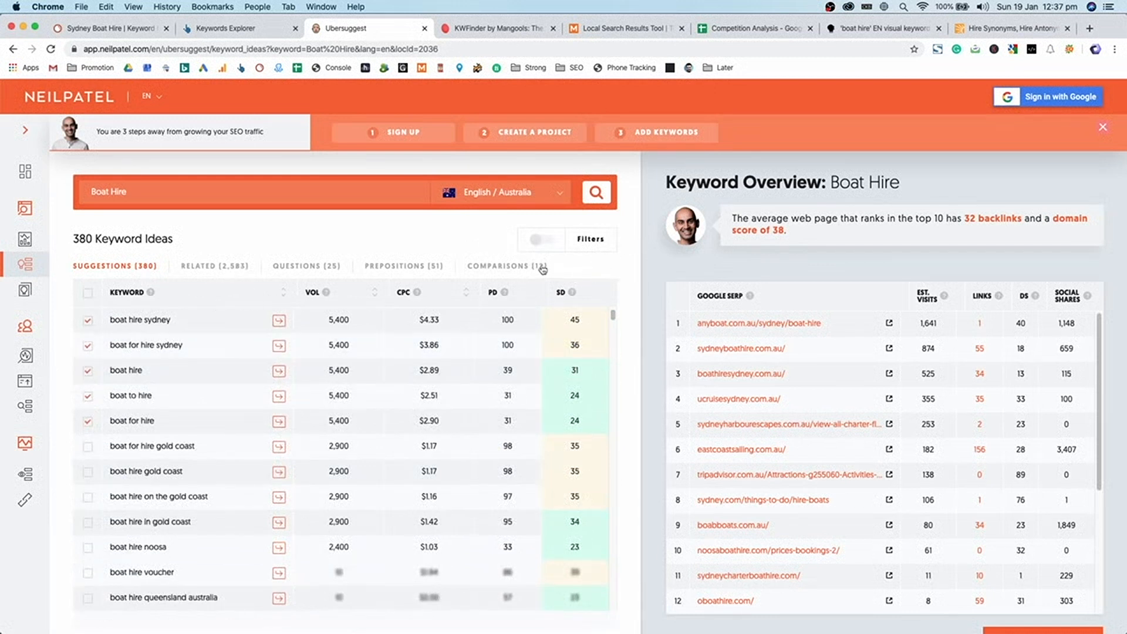
mouse_move(613, 319)
mouse_down()
mouse_move(612, 606)
mouse_move(610, 305)
mouse_up()
scroll(152, 346, down, 4)
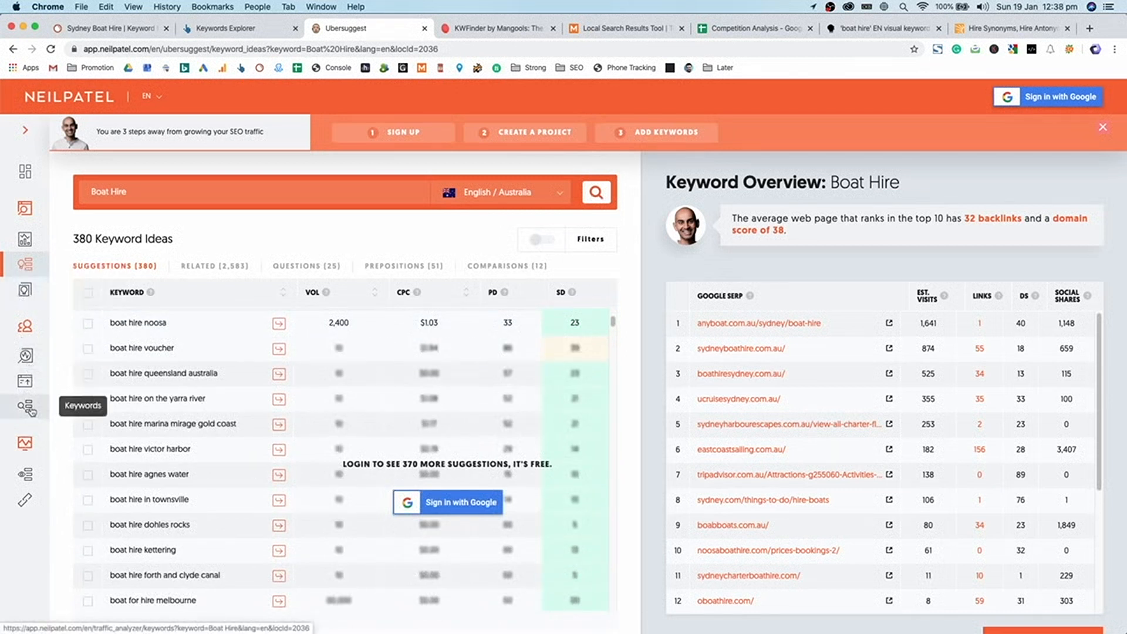
scroll(269, 396, up, 4)
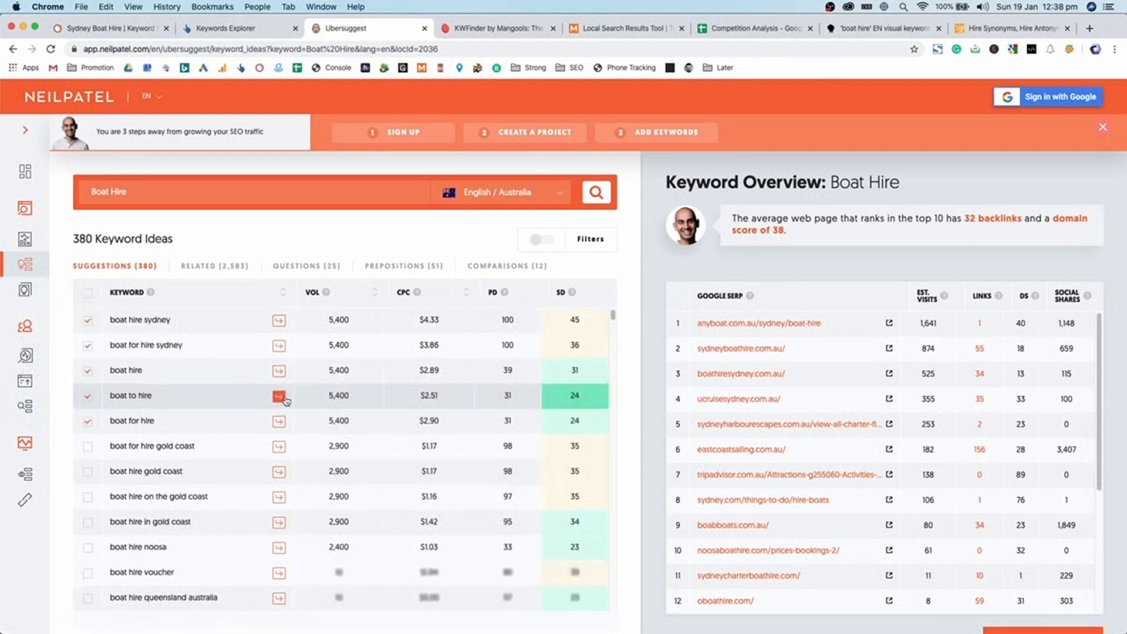
- Load boat hire sydney's overview and step through Related, Questions, Prepositions and Comparisons ideas
click(235, 324)
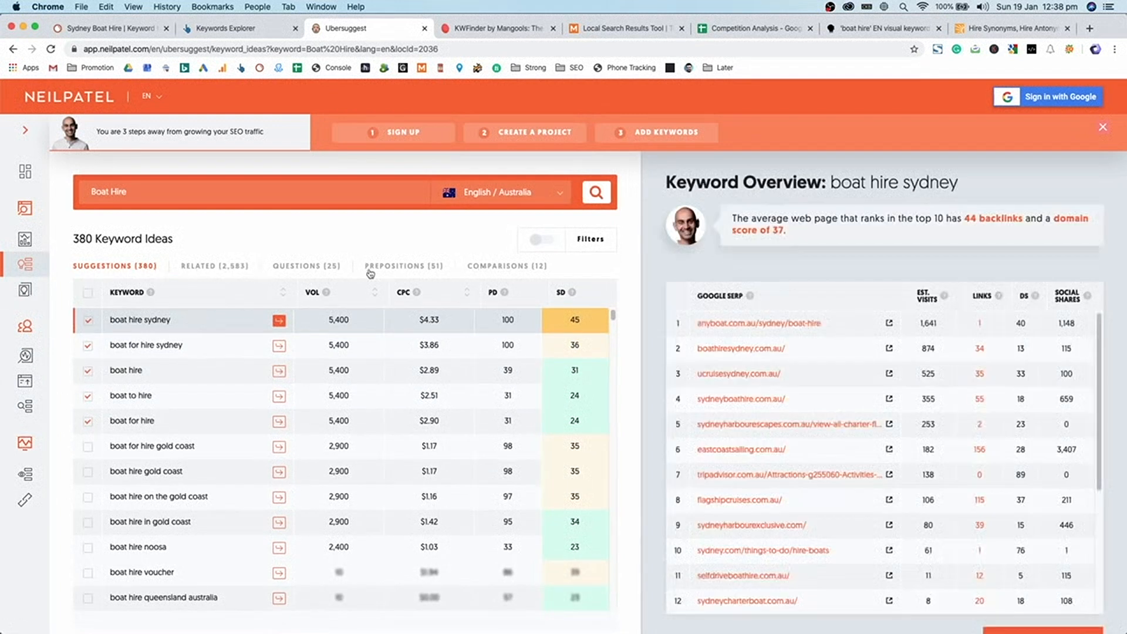
click(249, 265)
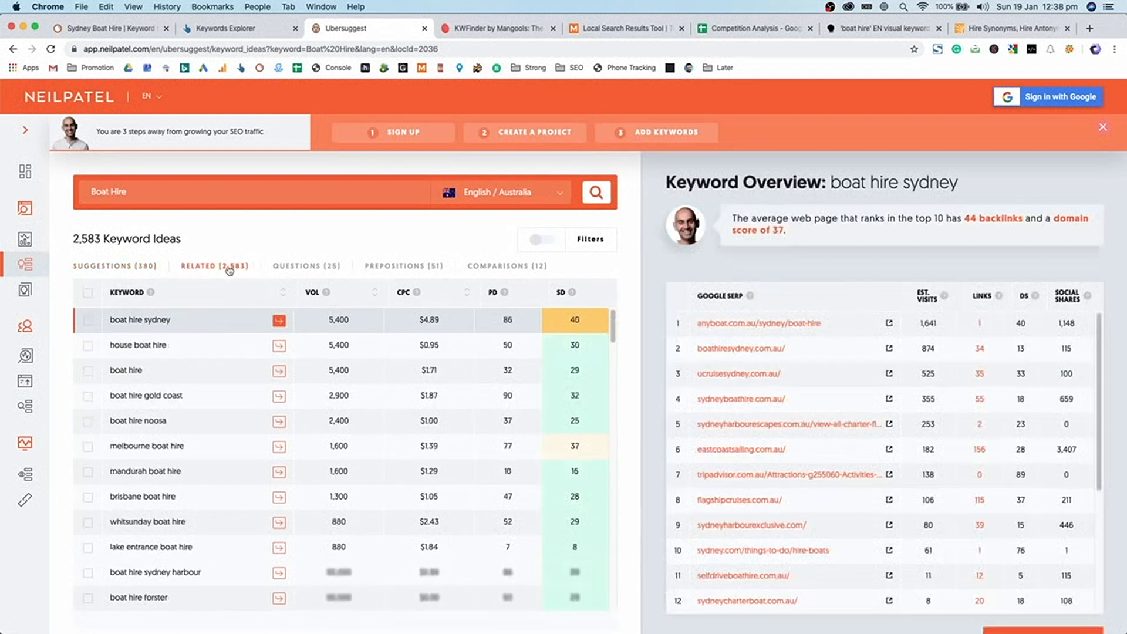
click(313, 268)
click(434, 267)
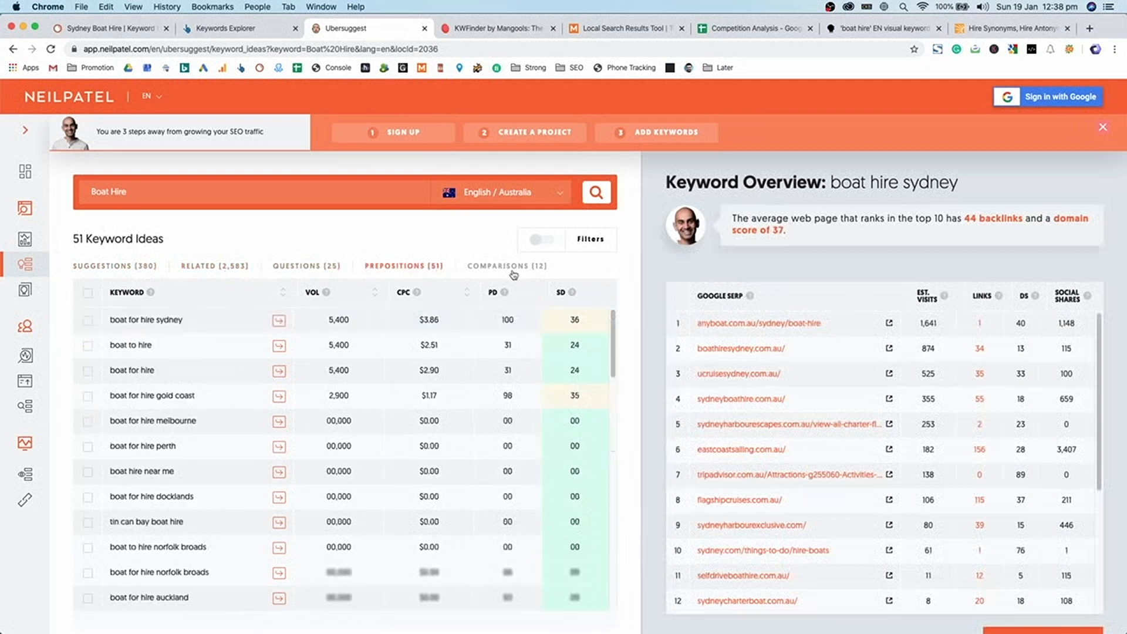
click(514, 271)
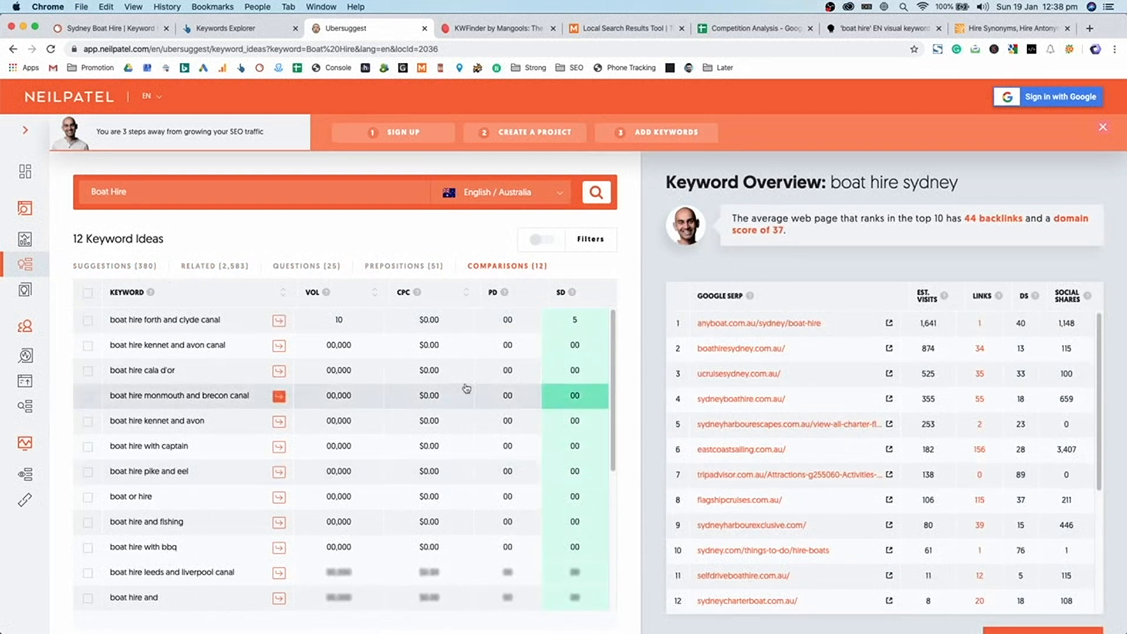
- Close the Mangools sign-in tab and move the AnswerThePublic boat hire report beside the local search tool
click(975, 31)
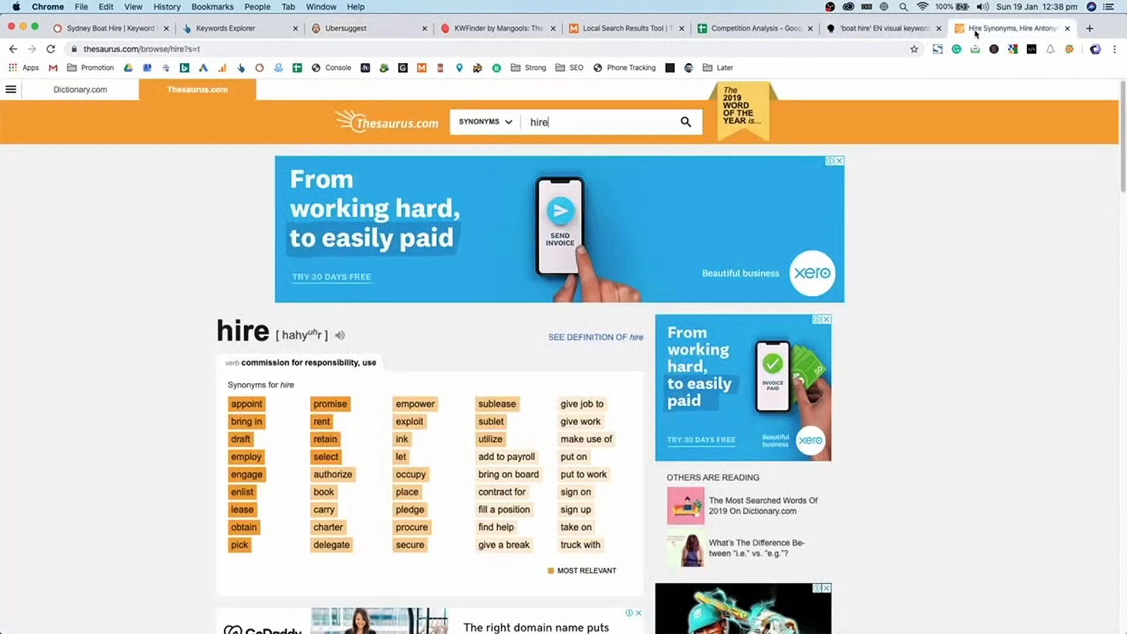
click(734, 28)
click(493, 29)
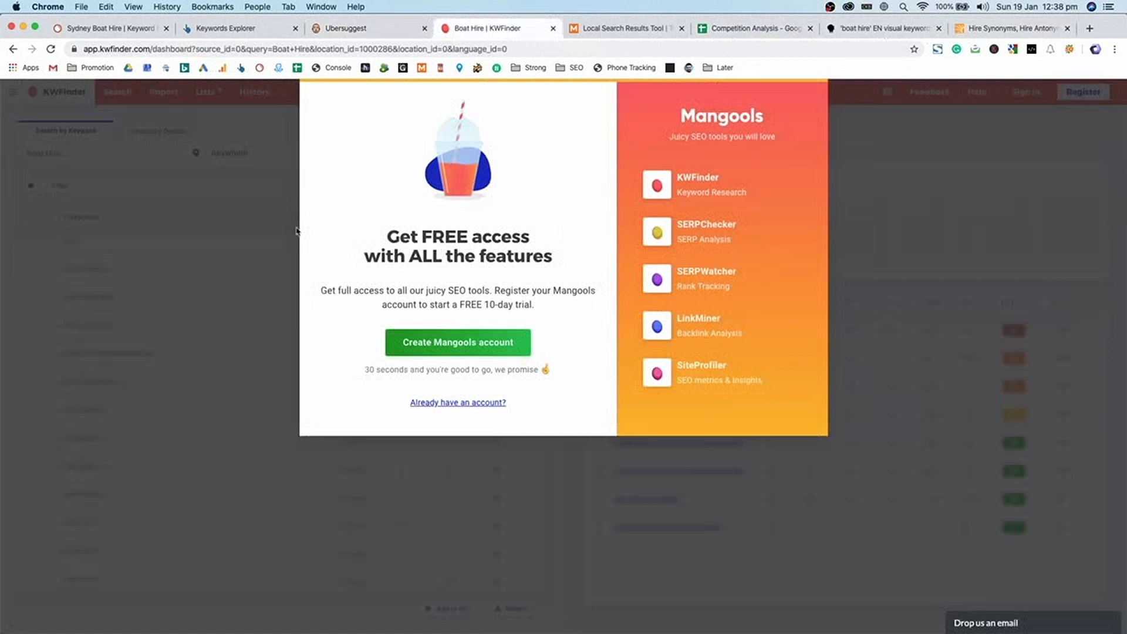
click(493, 405)
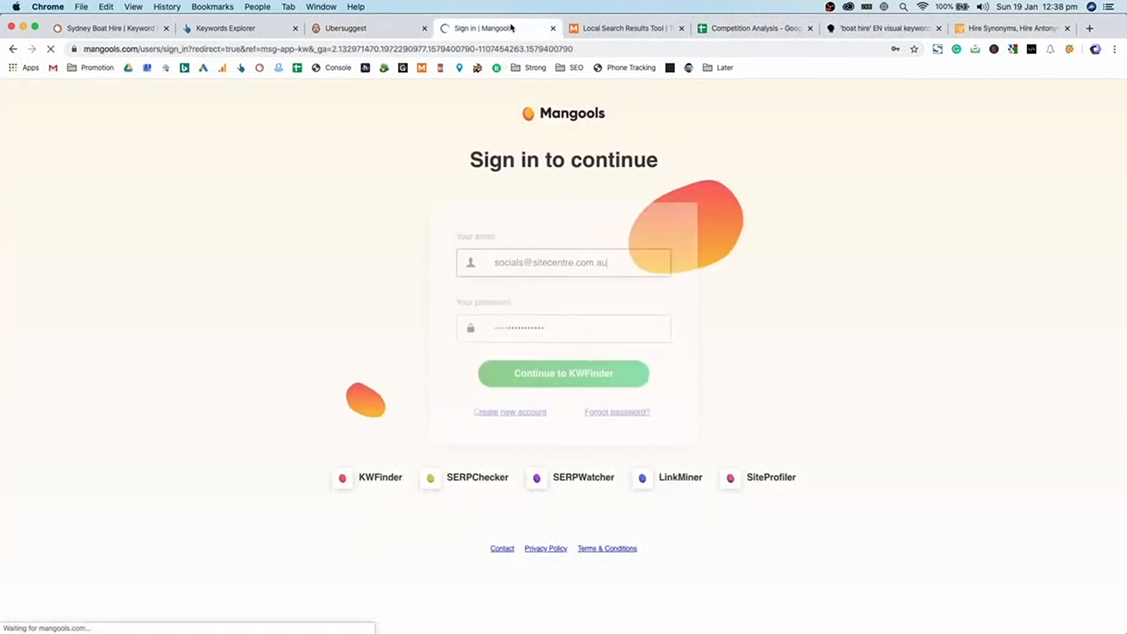
click(553, 29)
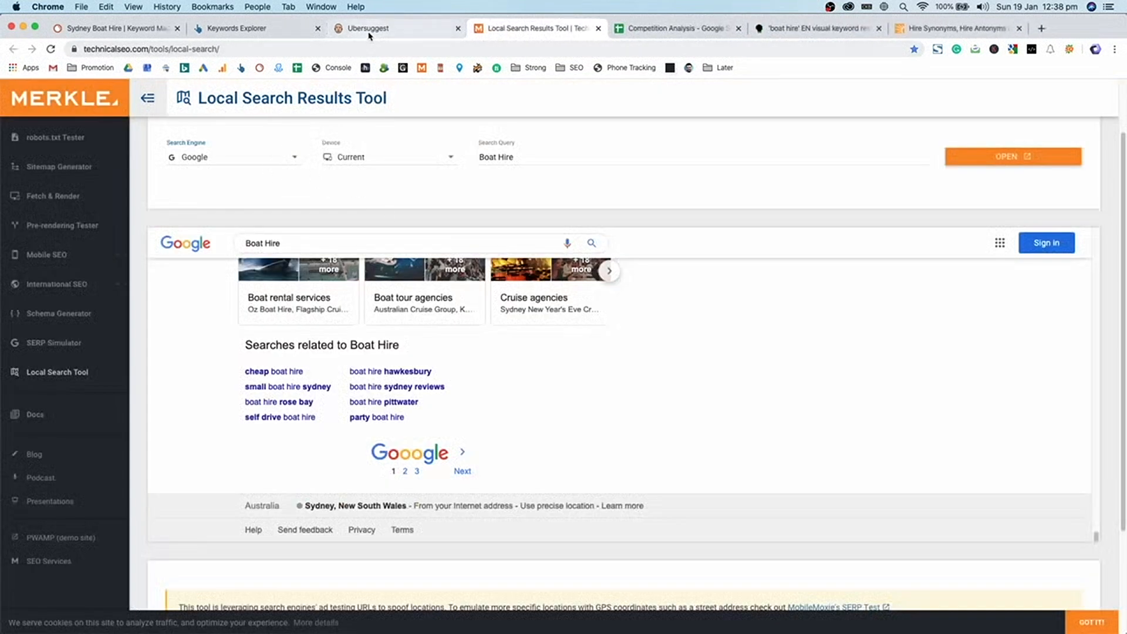
click(816, 28)
drag(815, 28, 687, 36)
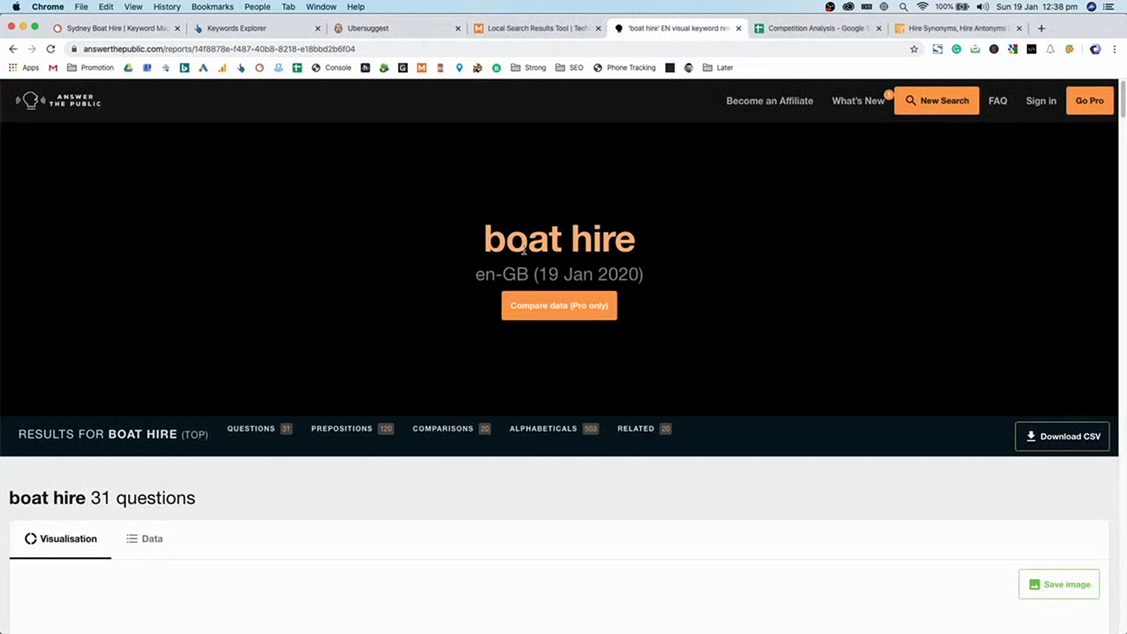
- Switch the boat hire questions section to its Data keyword-list view
scroll(524, 251, down, 10)
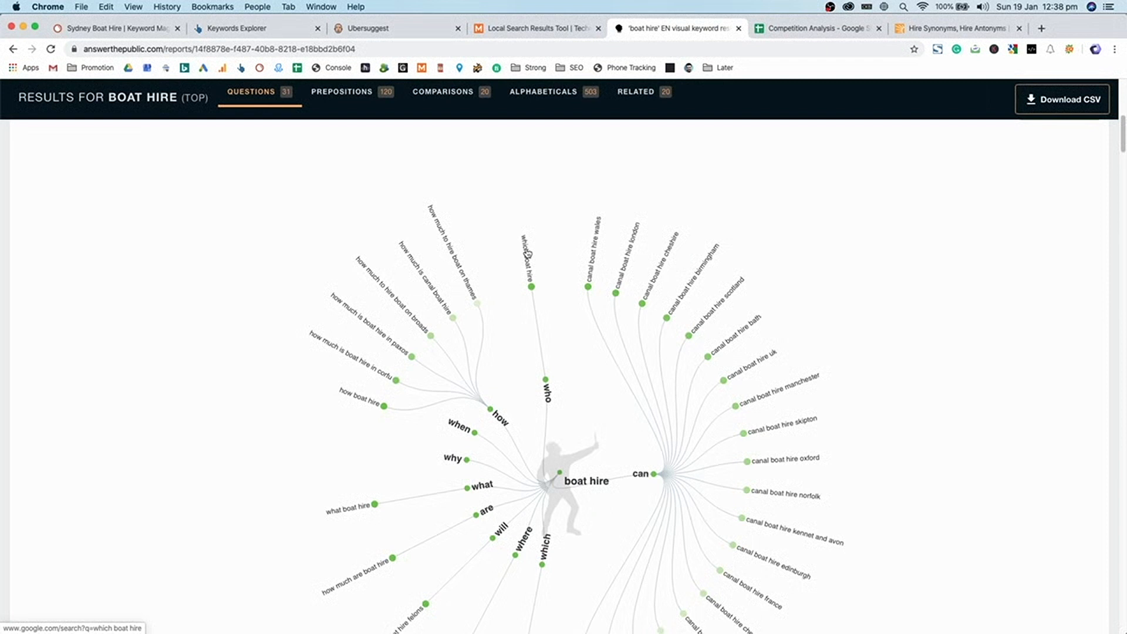
scroll(526, 255, up, 5)
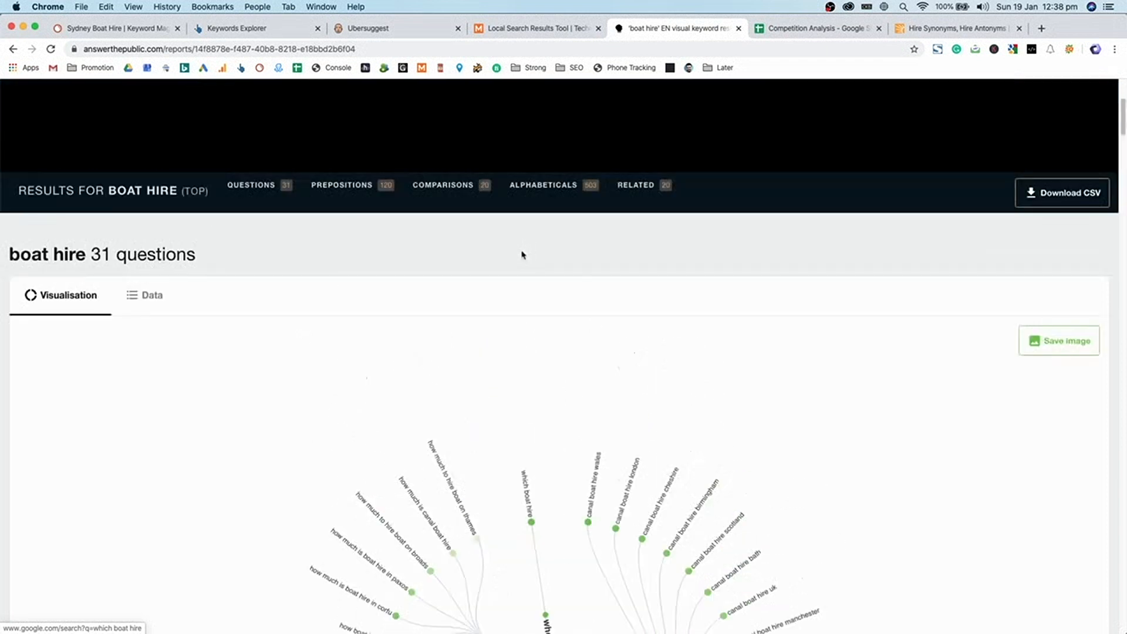
click(167, 302)
scroll(243, 280, down, 2)
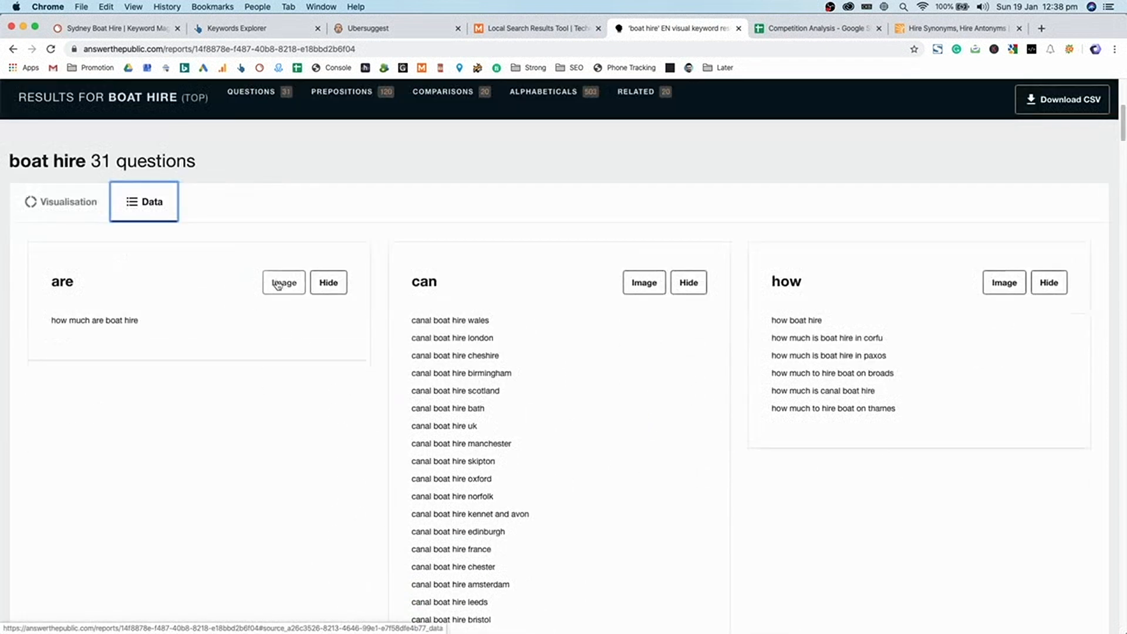
scroll(276, 288, down, 2)
scroll(434, 249, down, 15)
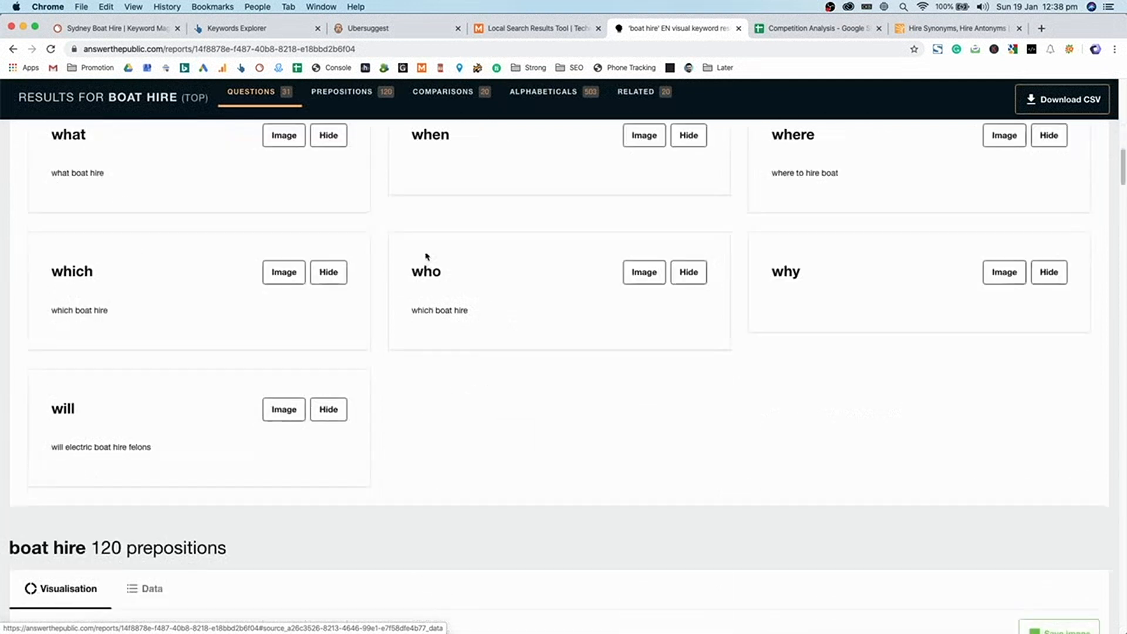
scroll(444, 322, up, 4)
- Show the boat hire prepositions as keyword lists grouped under can, for and is, and review them
click(145, 341)
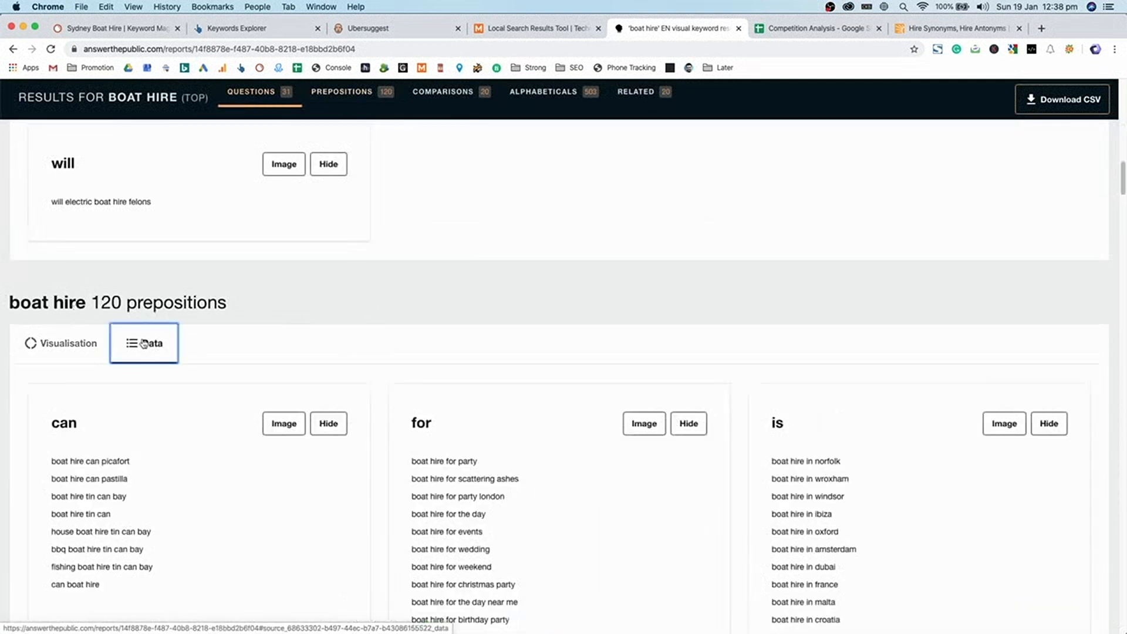
scroll(417, 343, up, 2)
scroll(417, 343, up, 3)
scroll(453, 305, down, 1)
drag(458, 276, 530, 604)
scroll(487, 282, down, 1)
scroll(531, 604, down, 5)
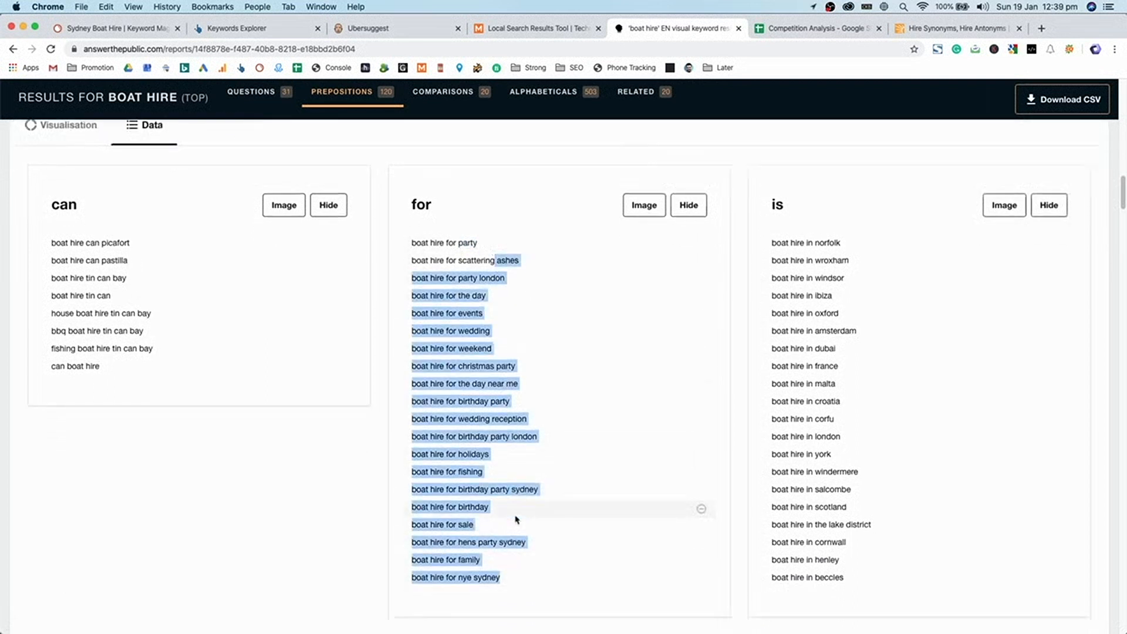
scroll(507, 478, up, 1)
scroll(507, 478, up, 5)
click(484, 357)
scroll(488, 345, down, 5)
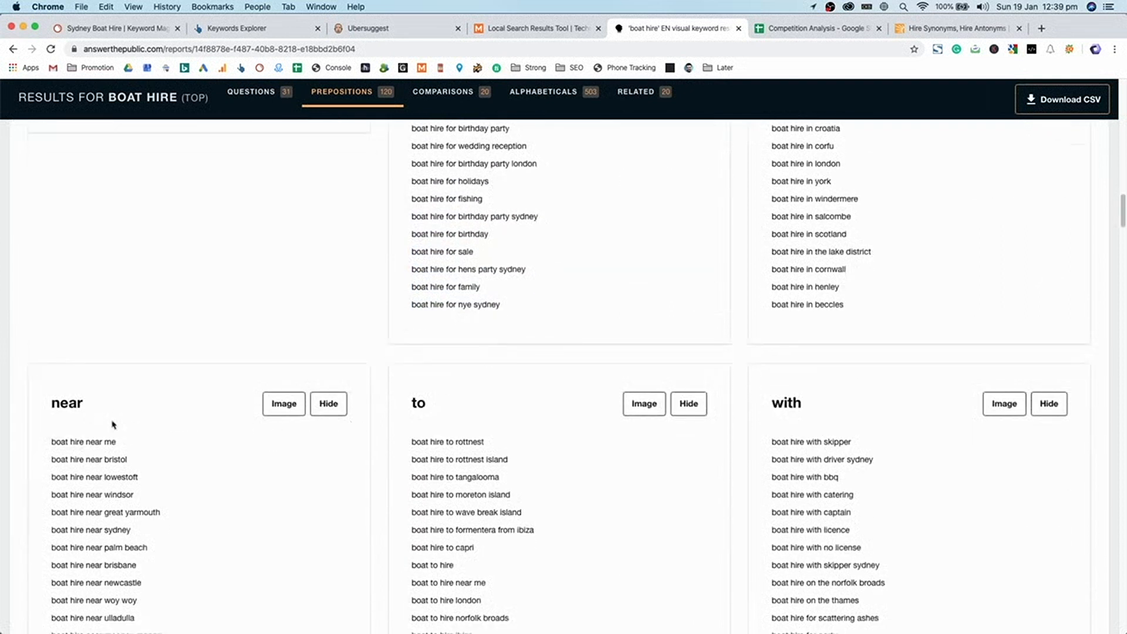
scroll(117, 447, down, 10)
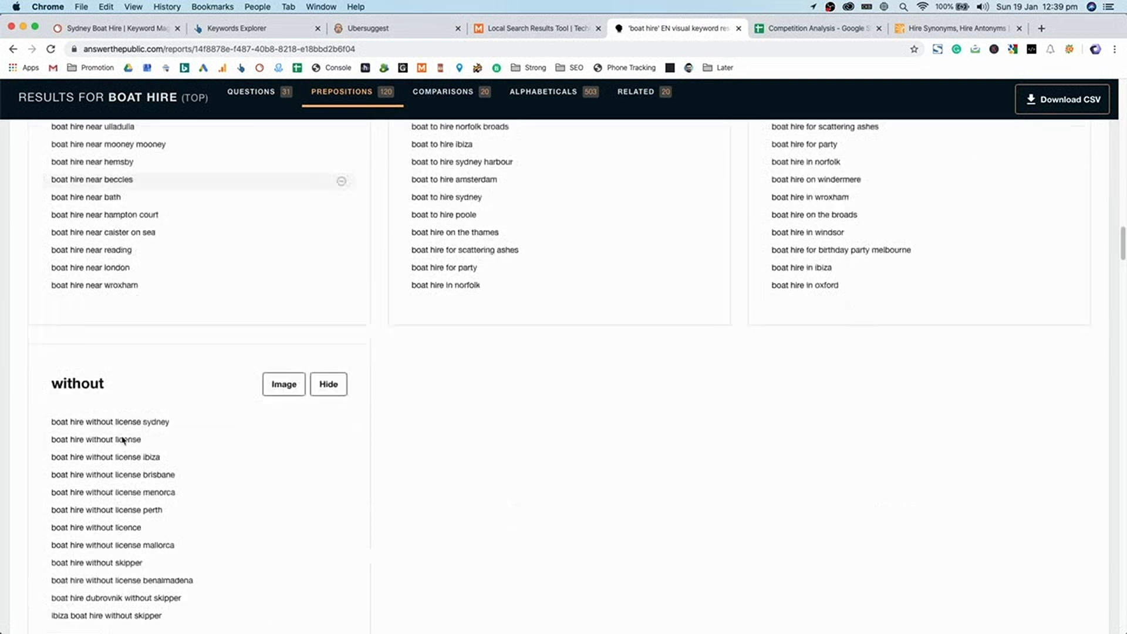
scroll(495, 490, down, 2)
scroll(495, 490, up, 8)
scroll(495, 490, up, 10)
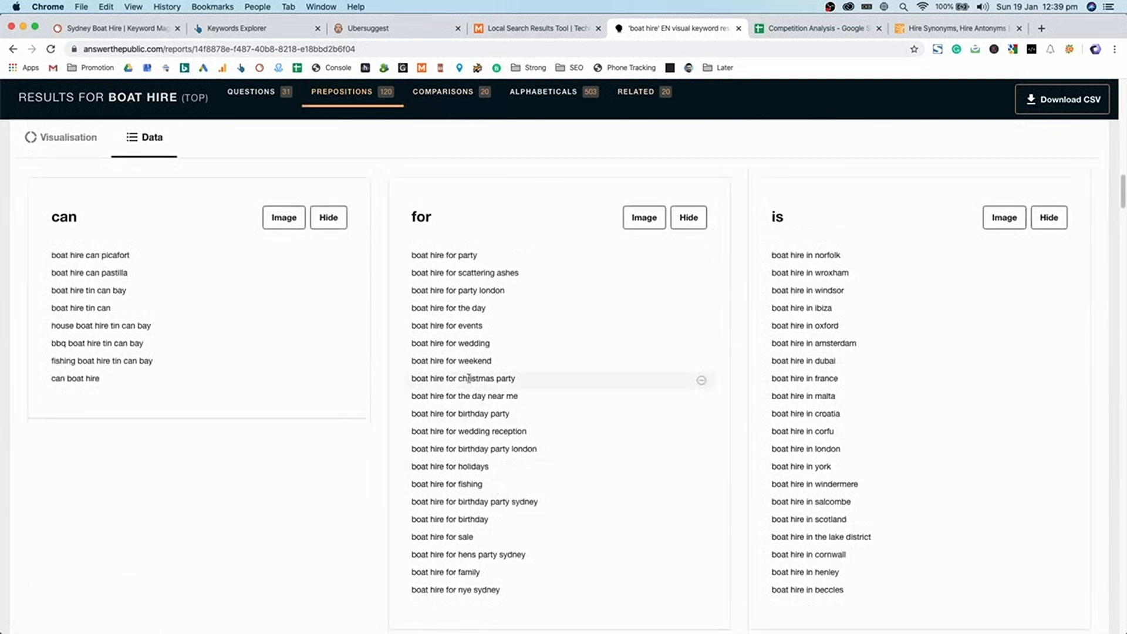
- Delete the duplicate 'boat hire' entry in B24 of the Keywords tab
click(787, 31)
click(309, 287)
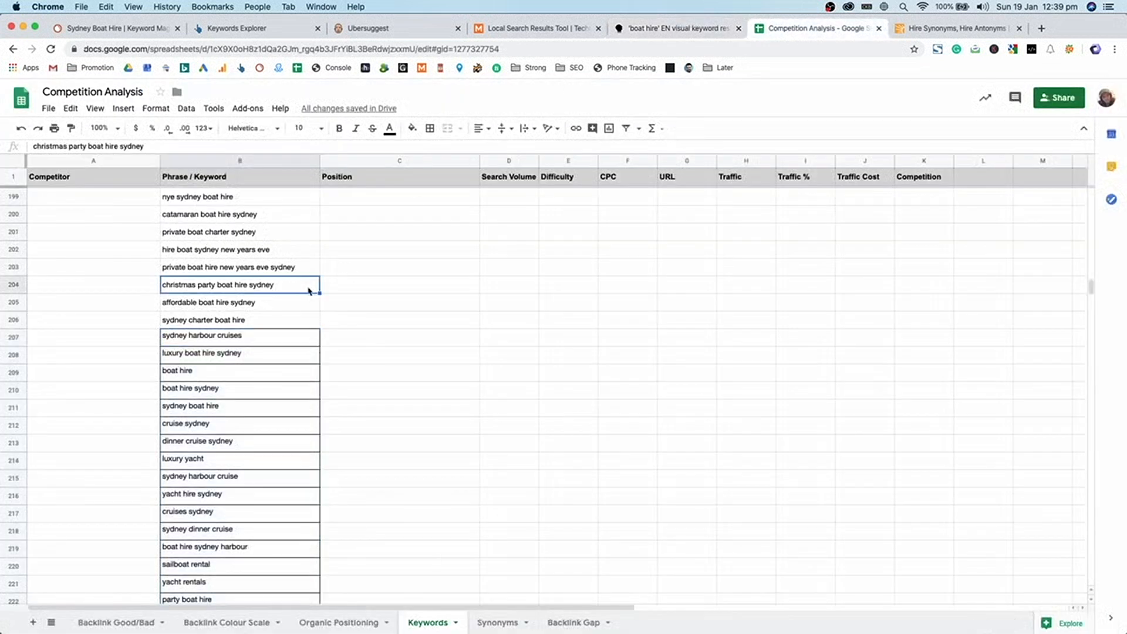
scroll(304, 302, down, 10)
scroll(303, 303, up, 10)
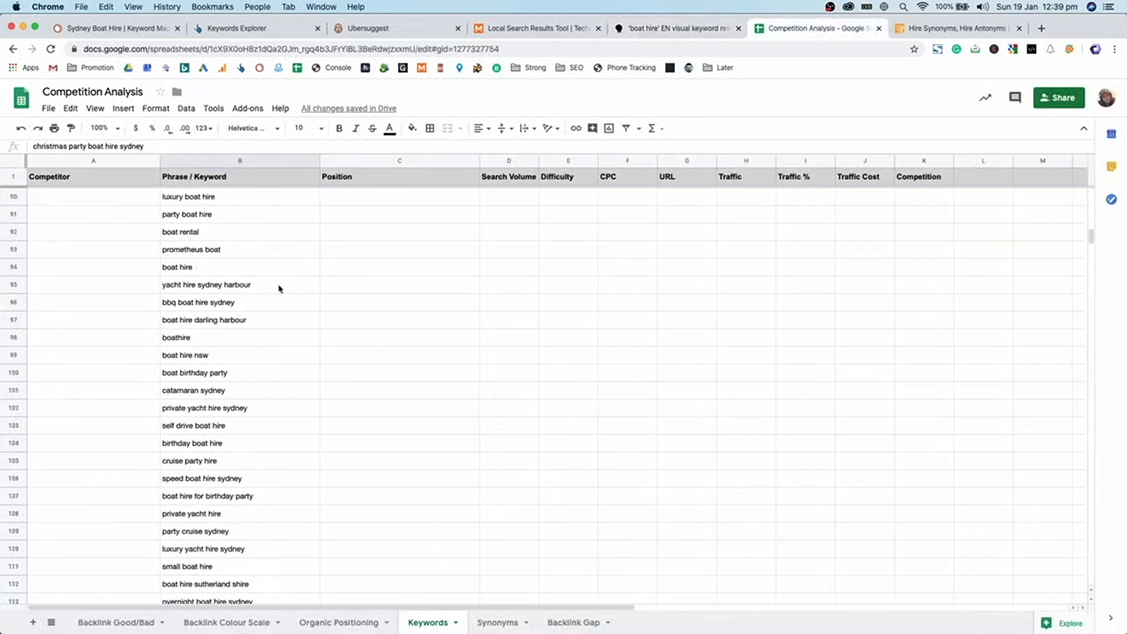
click(314, 163)
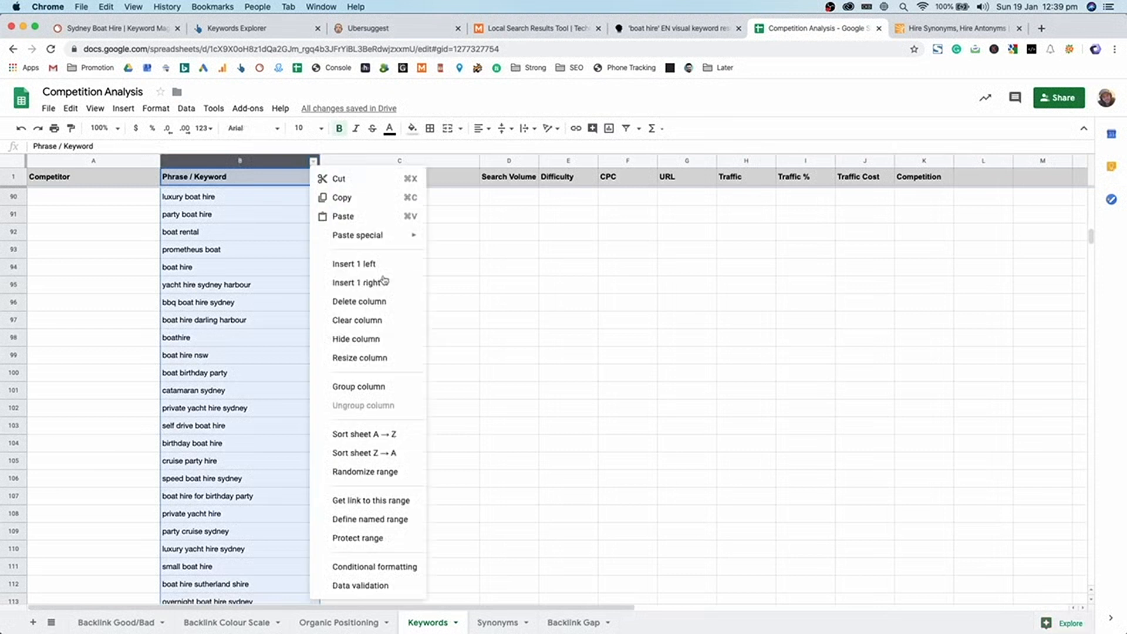
scroll(282, 324, up, 20)
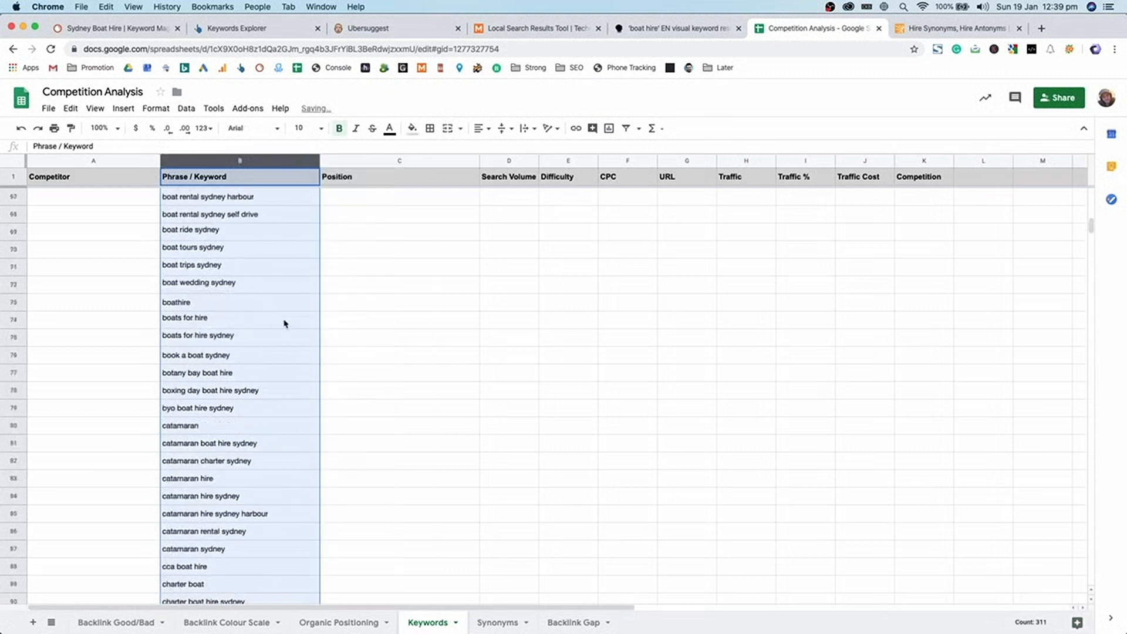
click(229, 301)
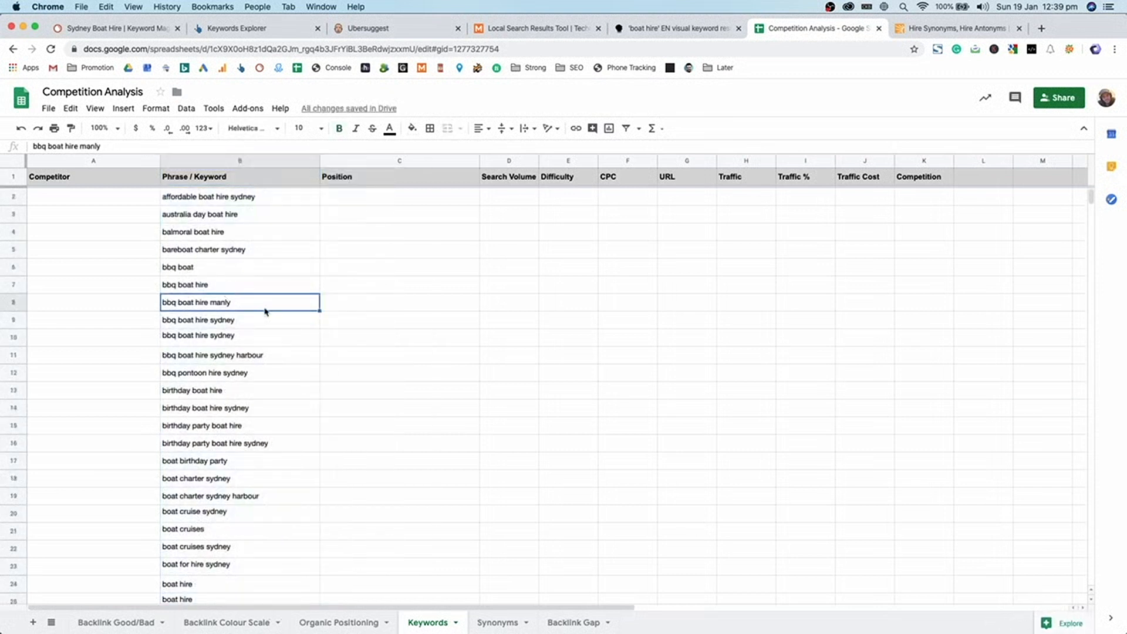
scroll(265, 311, down, 3)
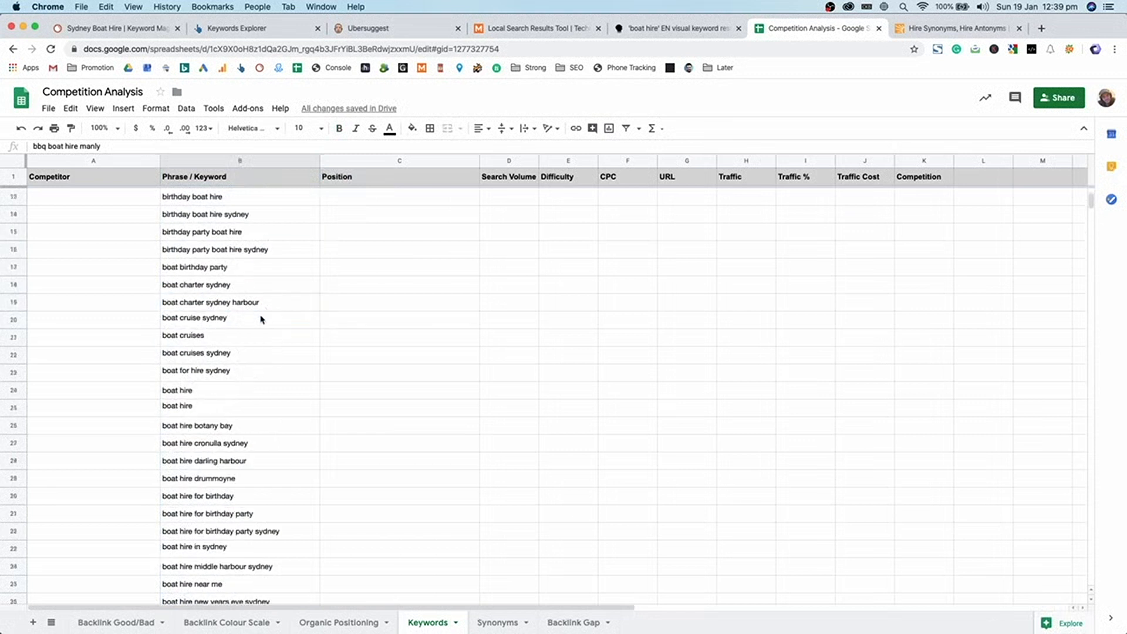
click(229, 396)
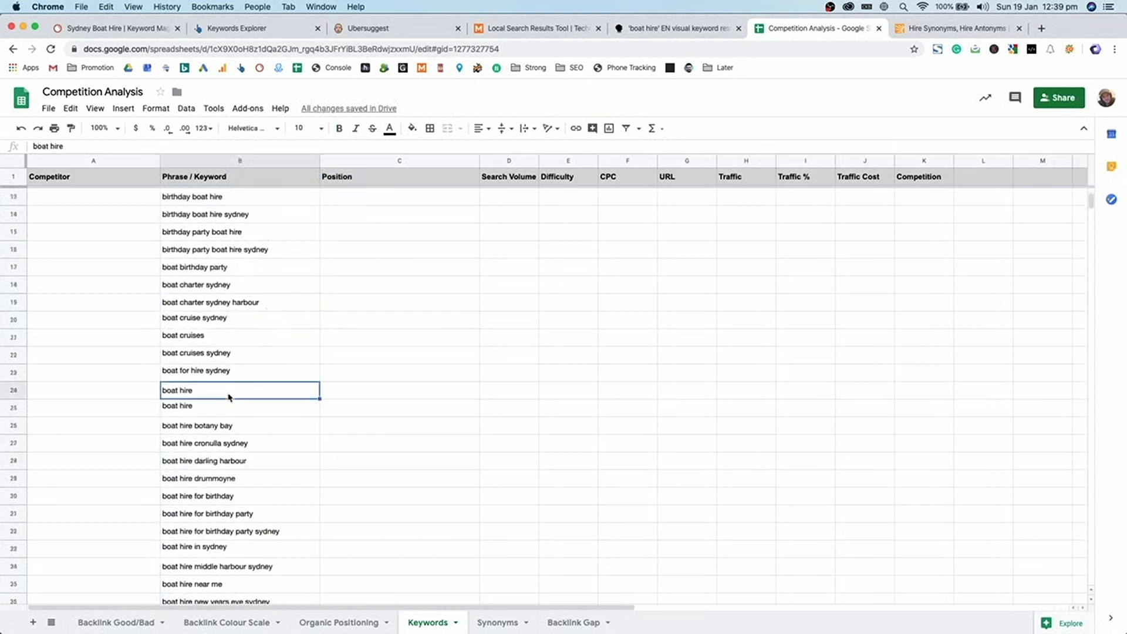
key(Delete)
- Delete the duplicate 'boat hire sydney' entry in B47
scroll(230, 396, down, 4)
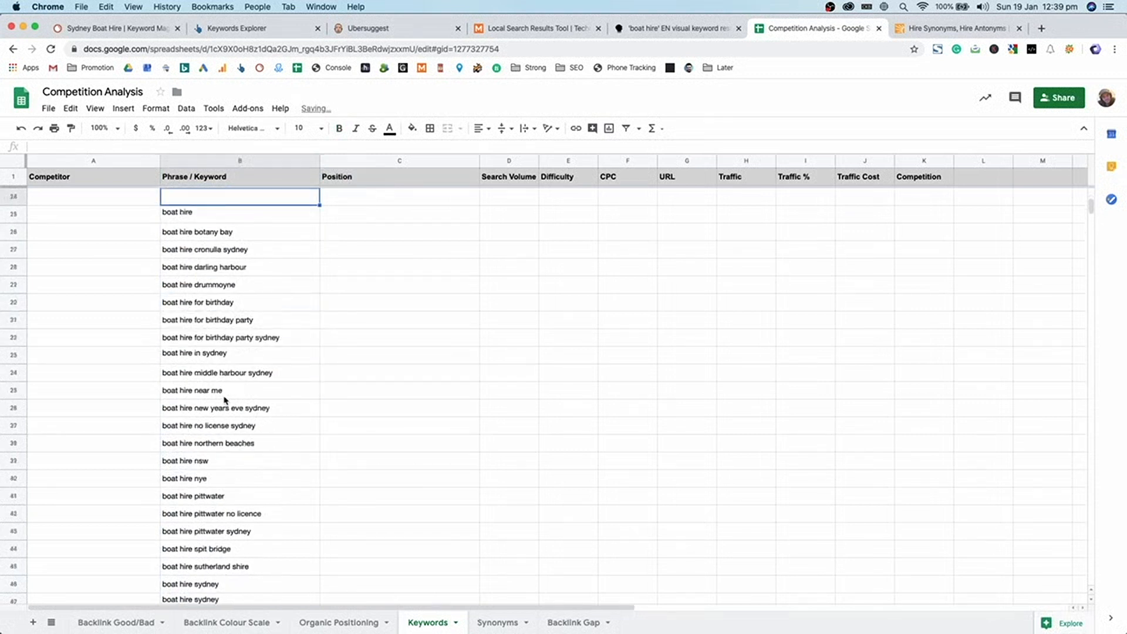
click(226, 425)
scroll(226, 427, down, 3)
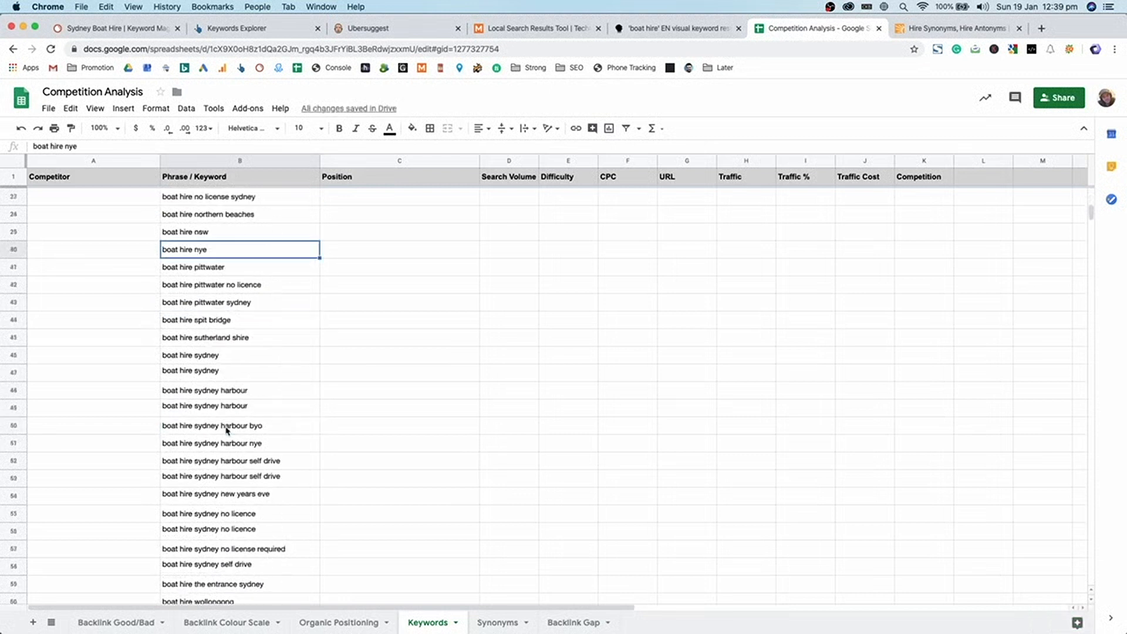
click(226, 374)
key(Delete)
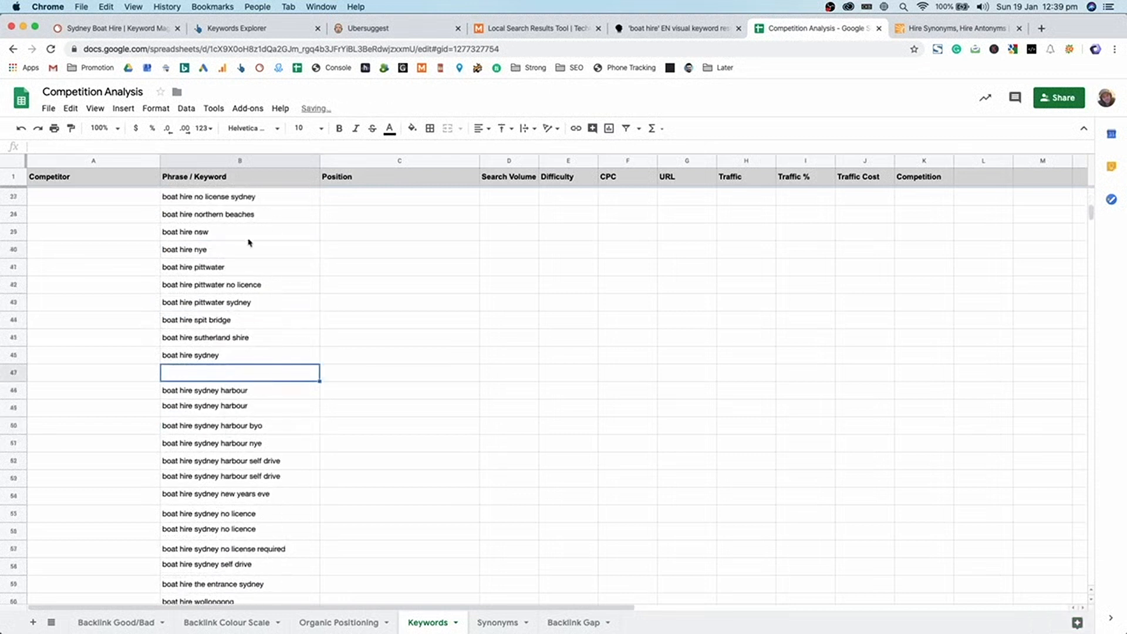
- Sort the sheet A→Z by the Phrase / Keyword column
click(314, 161)
right_click(317, 164)
click(349, 434)
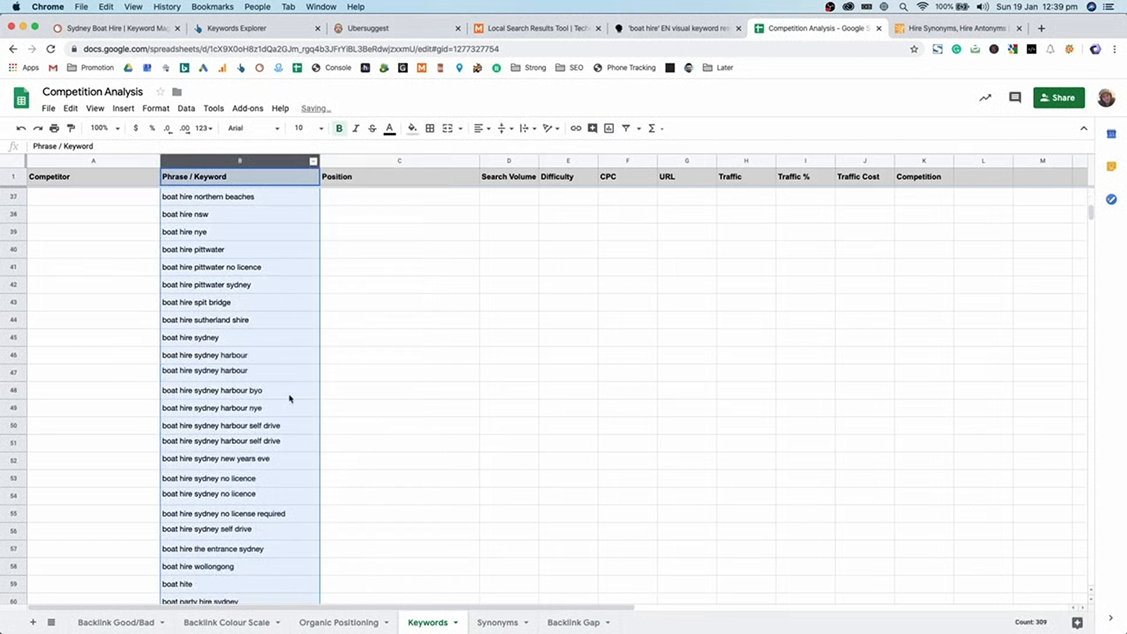
click(240, 323)
click(214, 108)
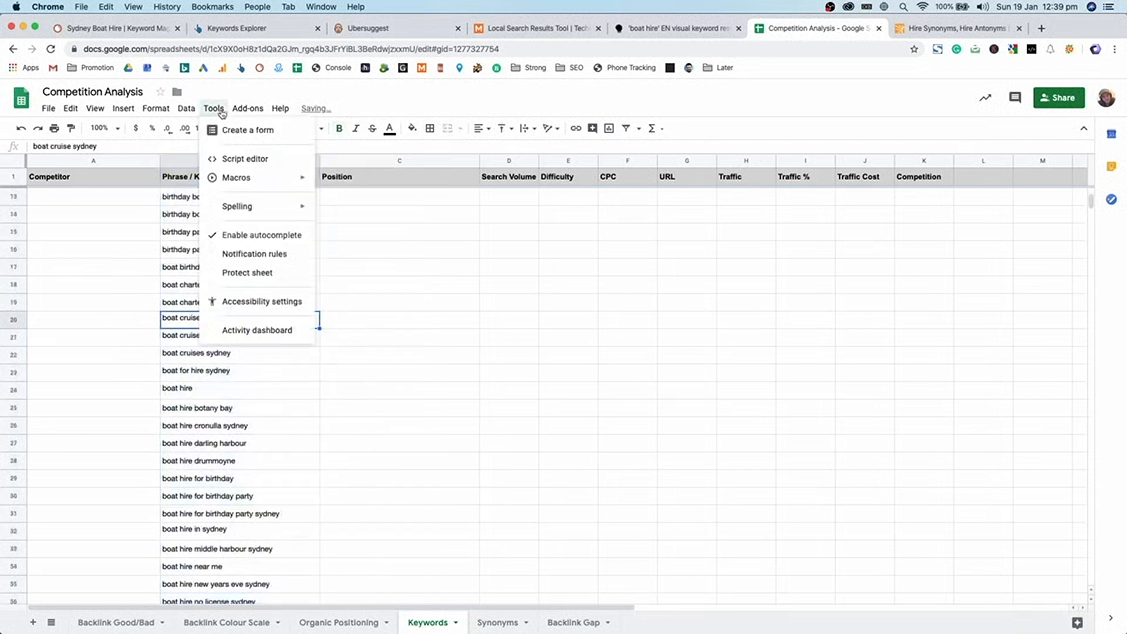
mouse_move(240, 112)
mouse_move(259, 159)
click(387, 161)
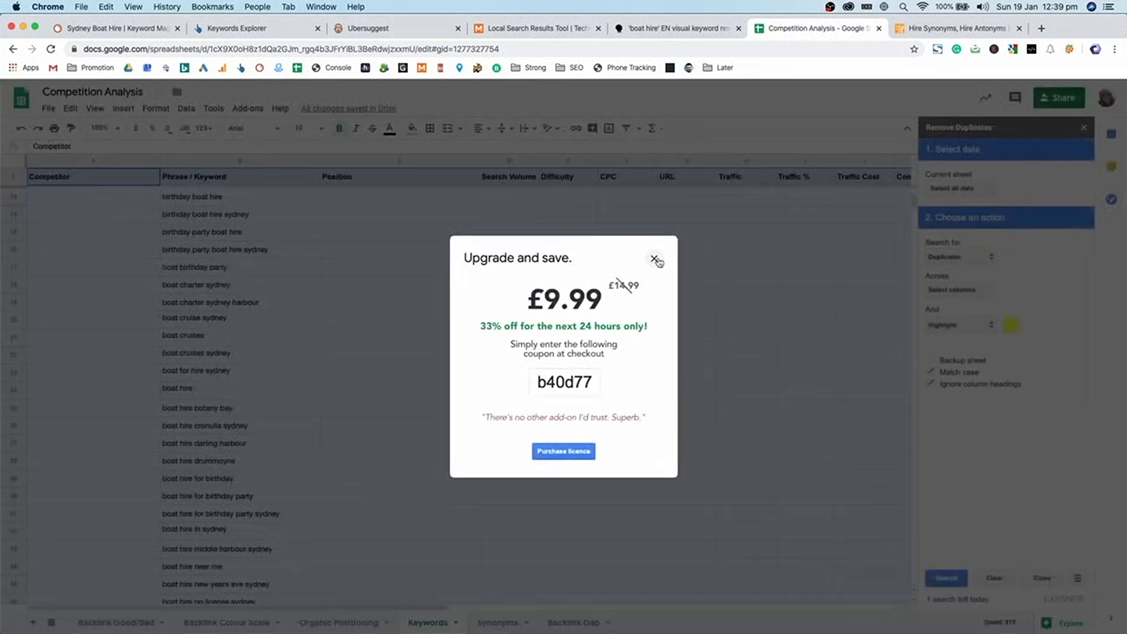
click(655, 260)
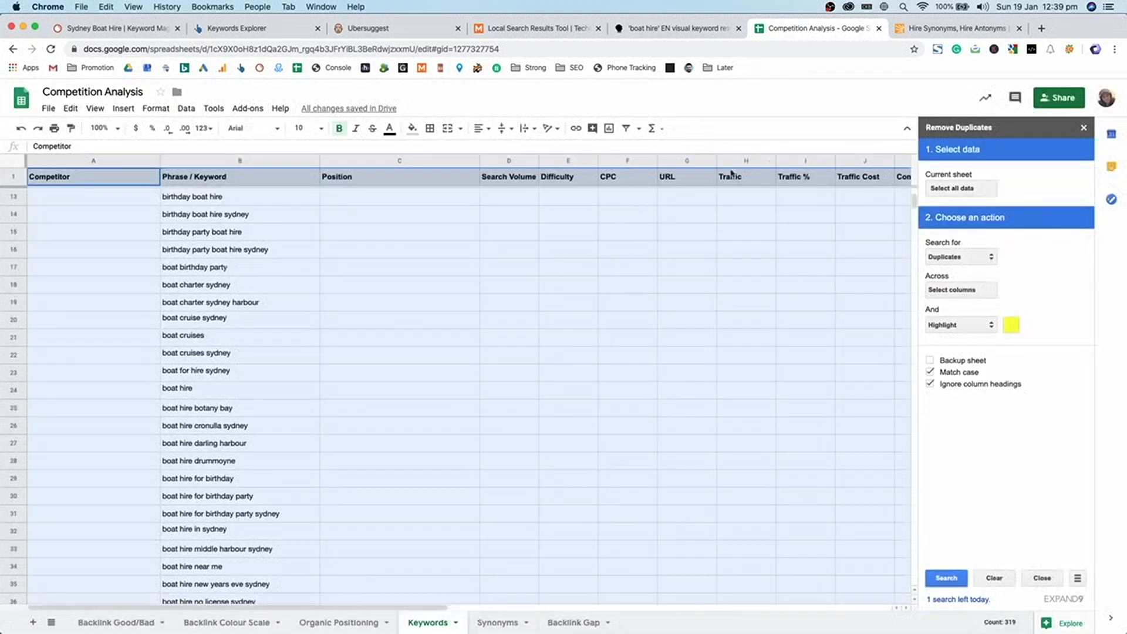
click(1084, 129)
click(382, 397)
scroll(382, 399, up, 5)
drag(231, 197, 255, 521)
click(246, 203)
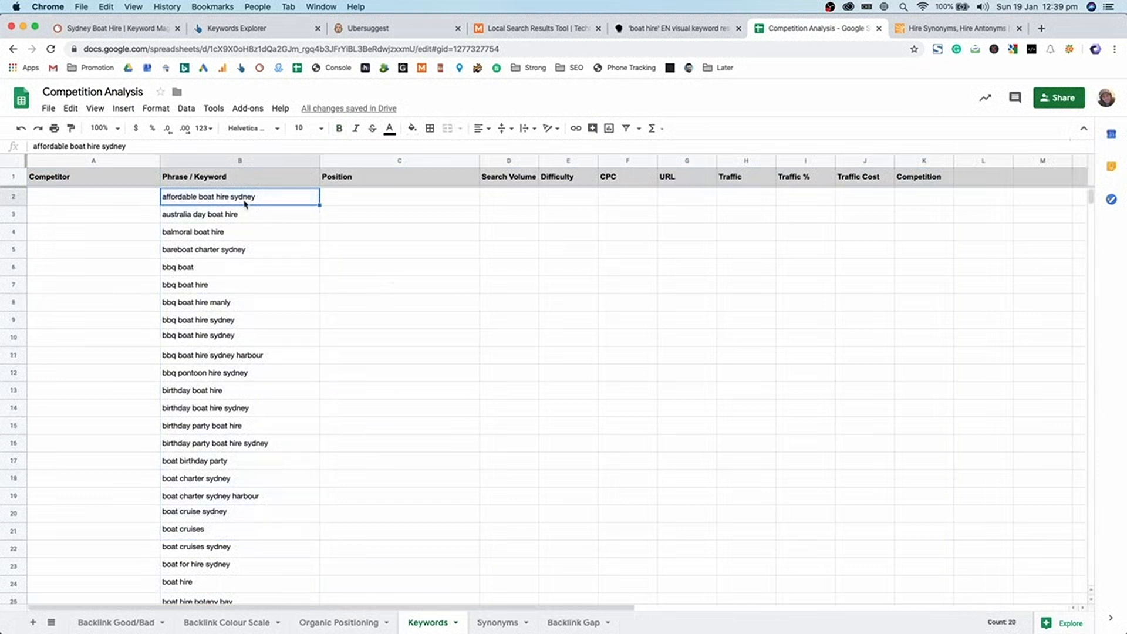
drag(262, 201, 247, 499)
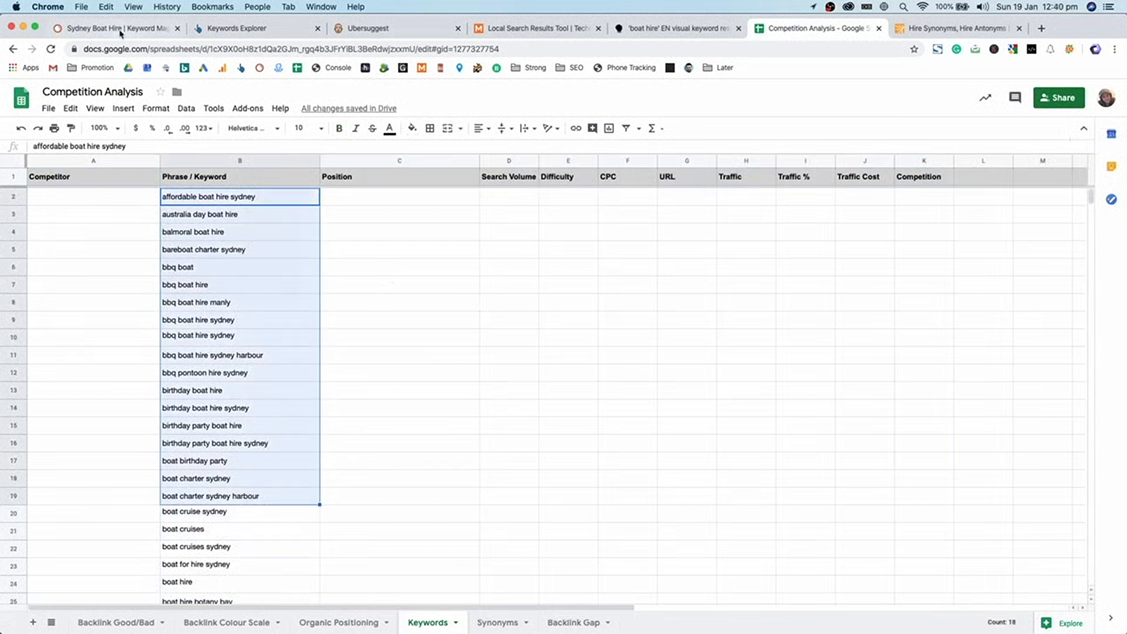
- Open SEMrush's Keyword Gap comparison page
click(121, 30)
click(86, 332)
click(85, 352)
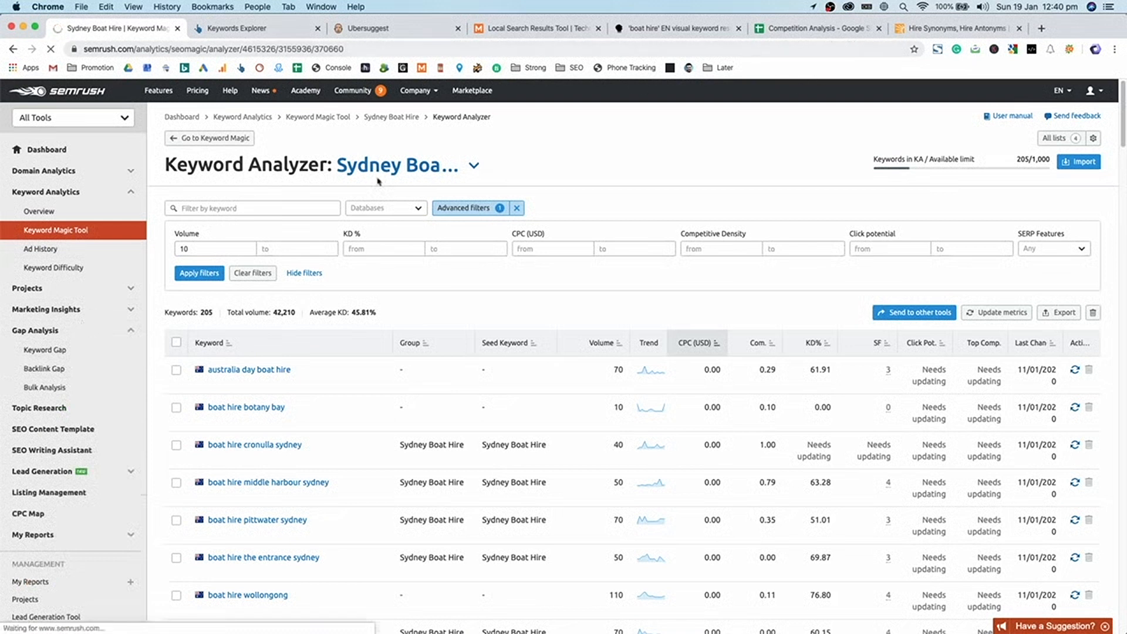
click(63, 352)
- Enter anyboat.com.au as the competitor in A2 and fill it down to A18
click(782, 28)
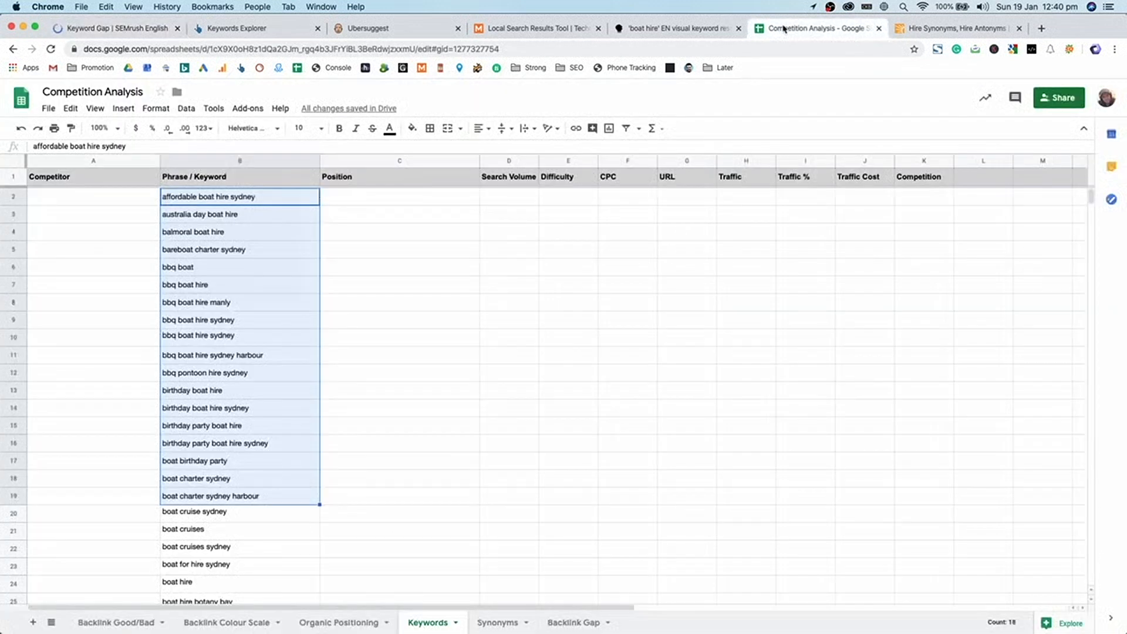
click(447, 260)
click(291, 200)
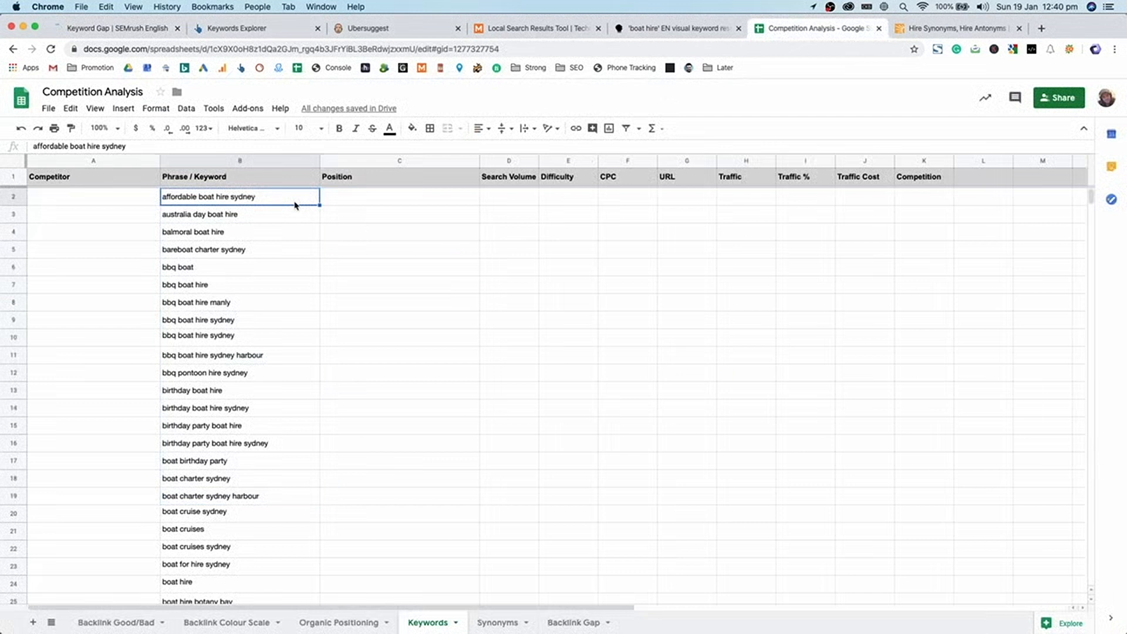
click(116, 197)
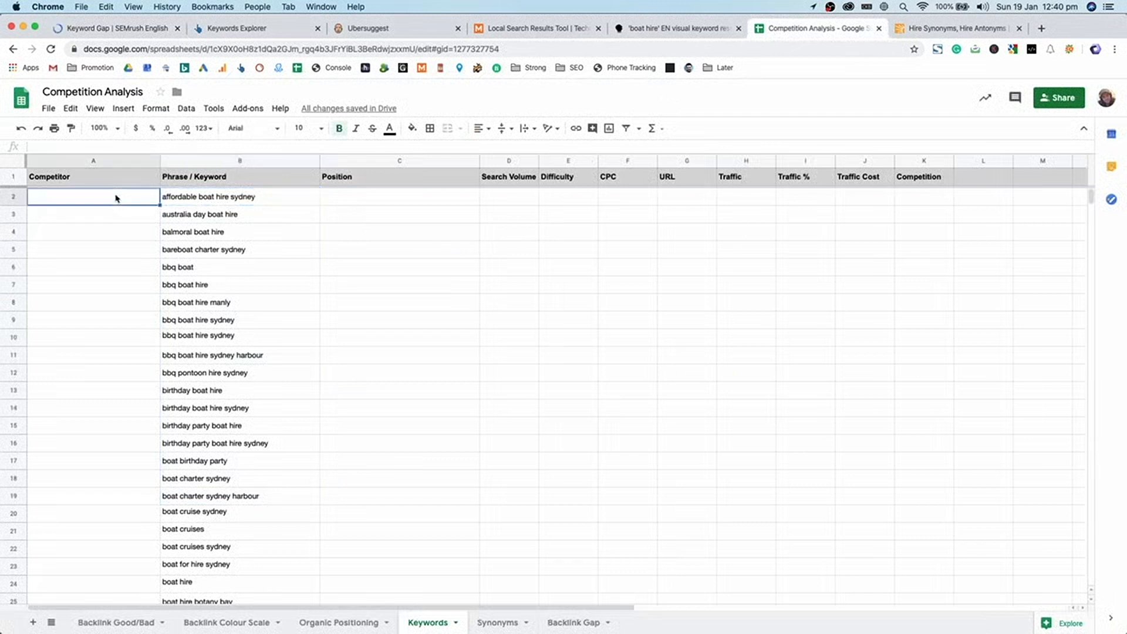
text(anyboat.com.au)
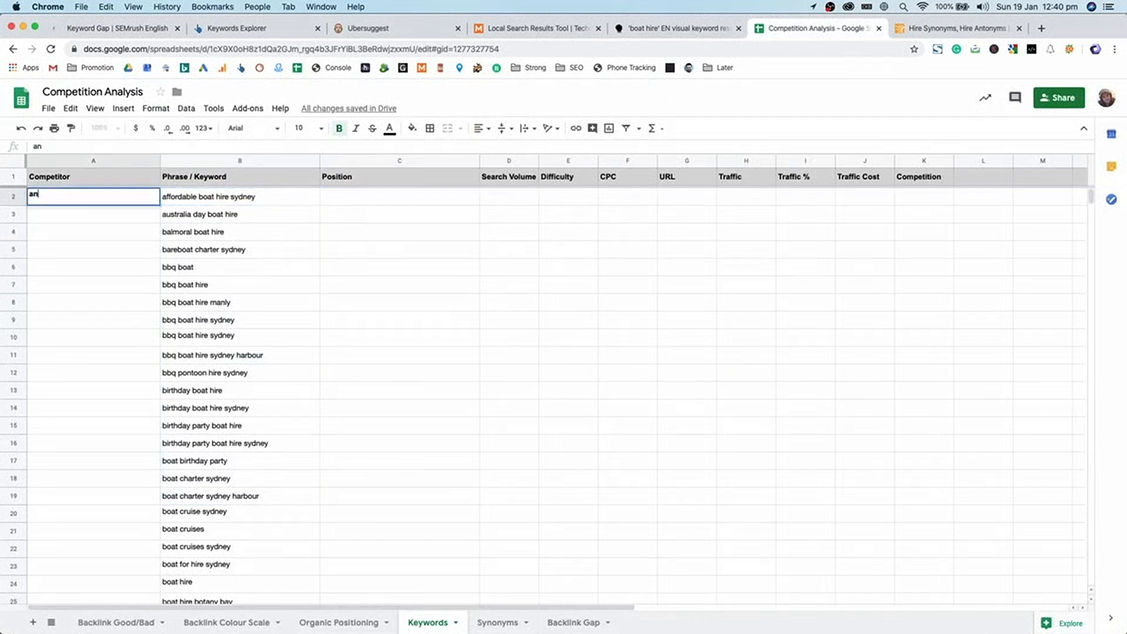
key(Return)
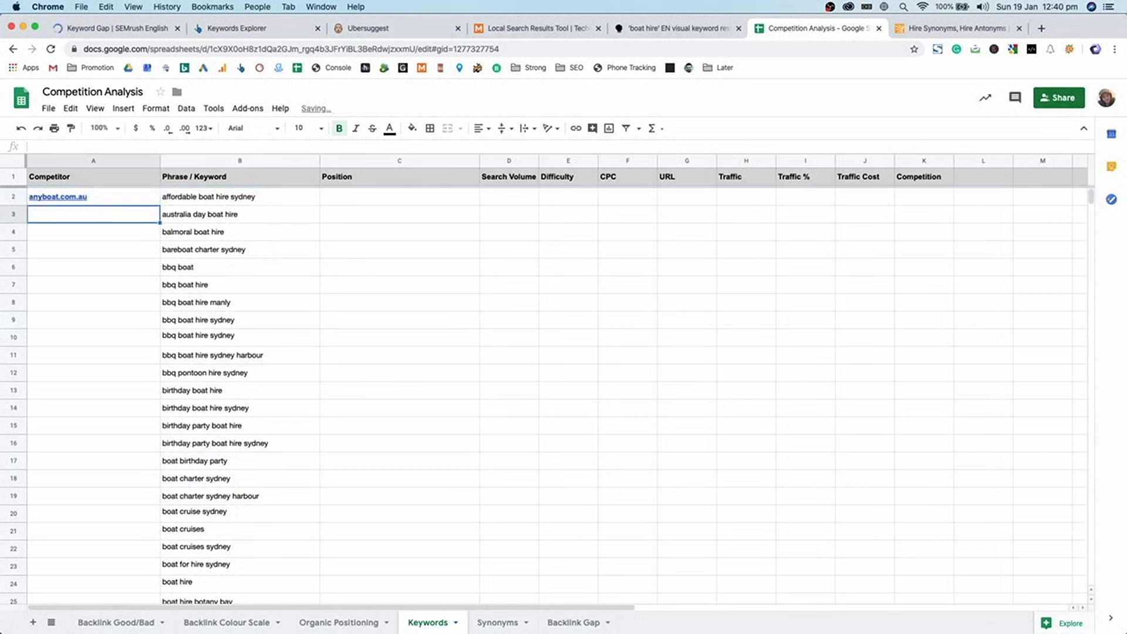
click(149, 203)
drag(160, 204, 116, 482)
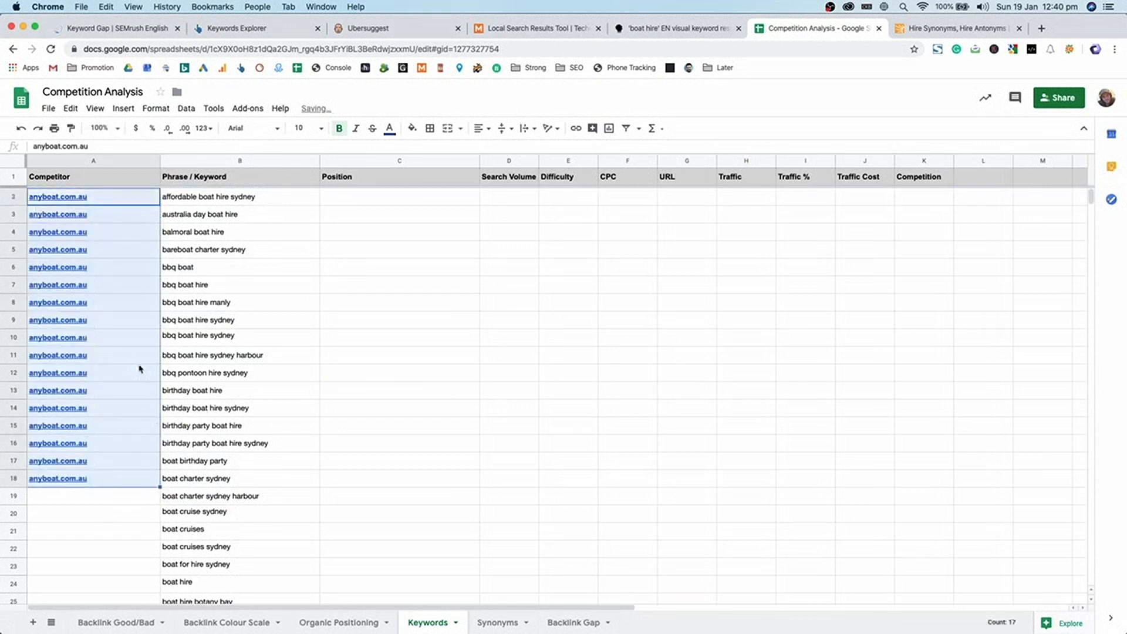
- Enter positions down C2:C18: six 1s, five 2s and six 3s
click(355, 199)
text(1 1 1 1 1 1 2 2 2 2 2 3)
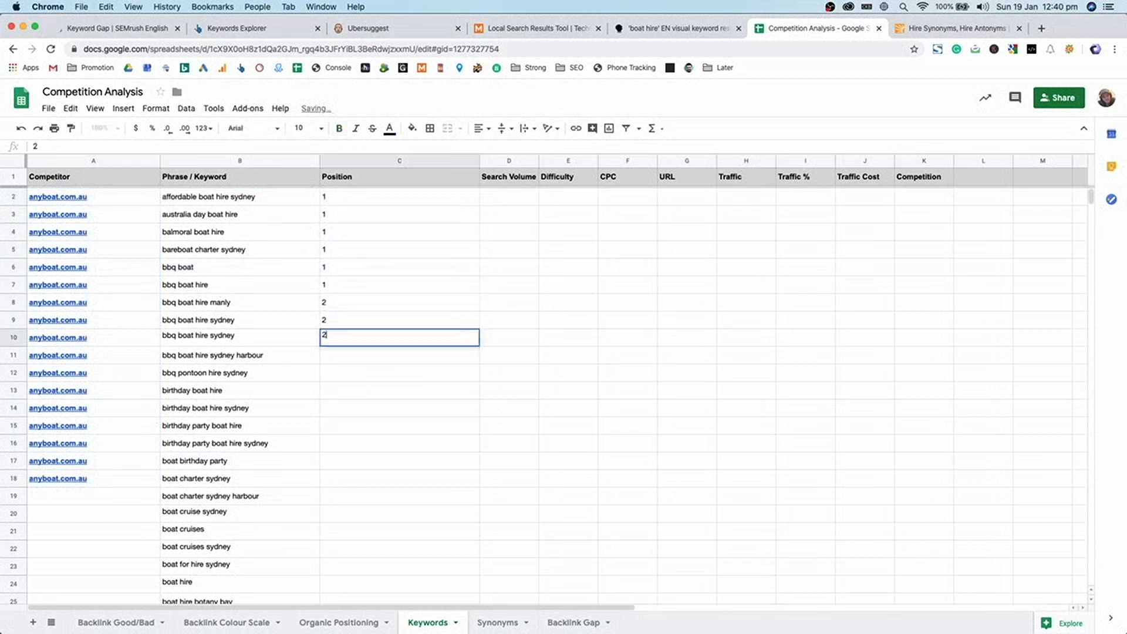
text( 3 3 3 3 3)
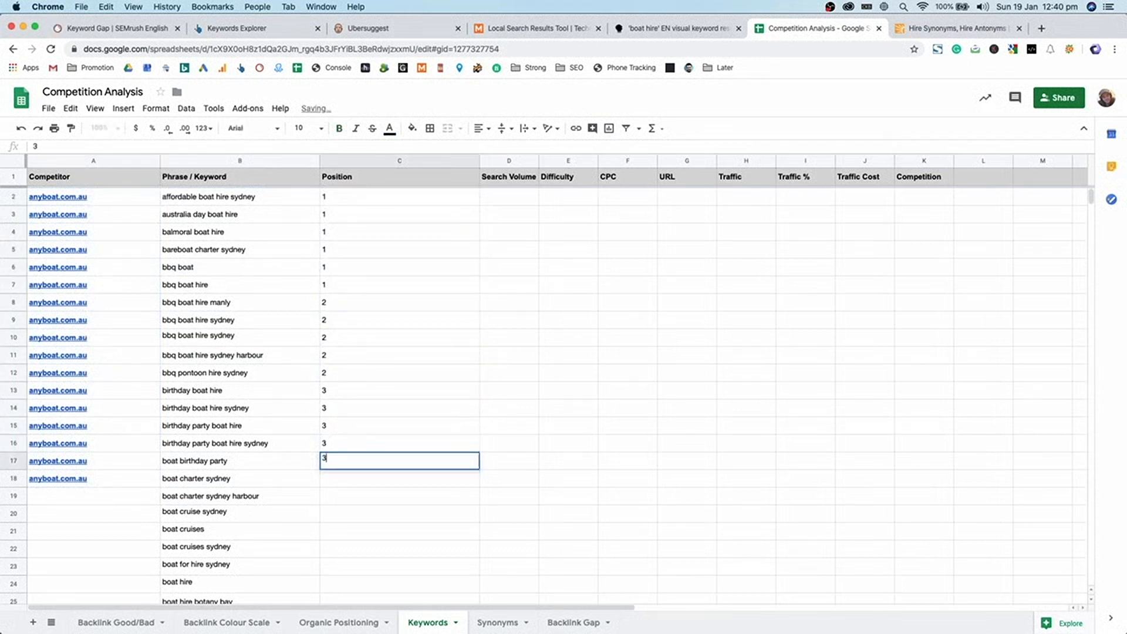
click(307, 219)
drag(354, 478, 89, 198)
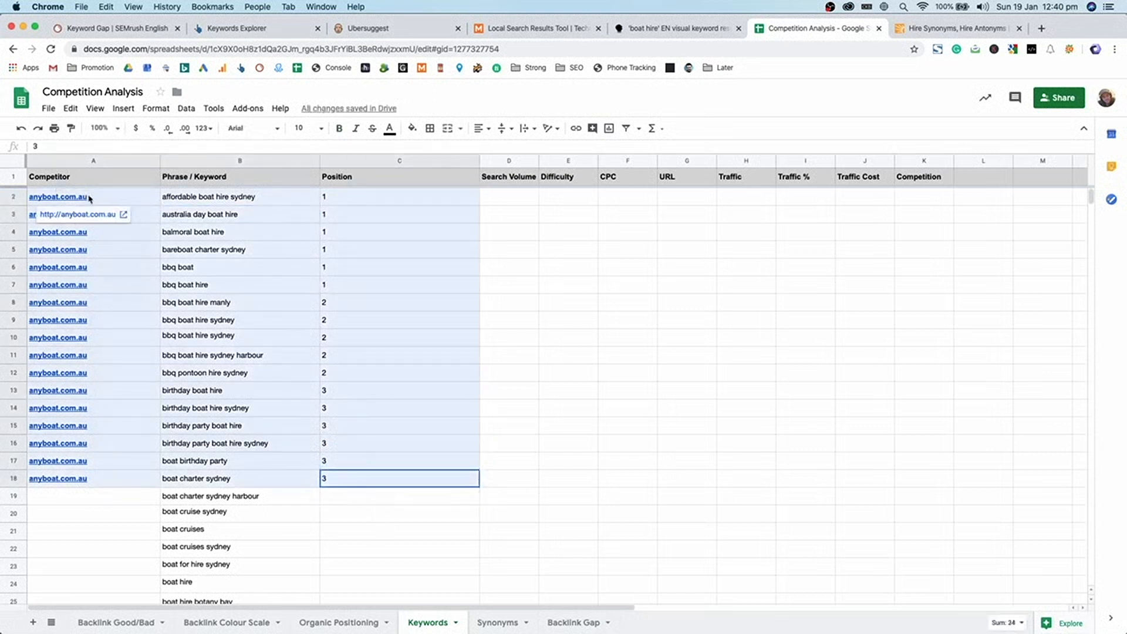
drag(521, 204, 942, 478)
- Open SEMrush's Keyword Difficulty tool
click(160, 30)
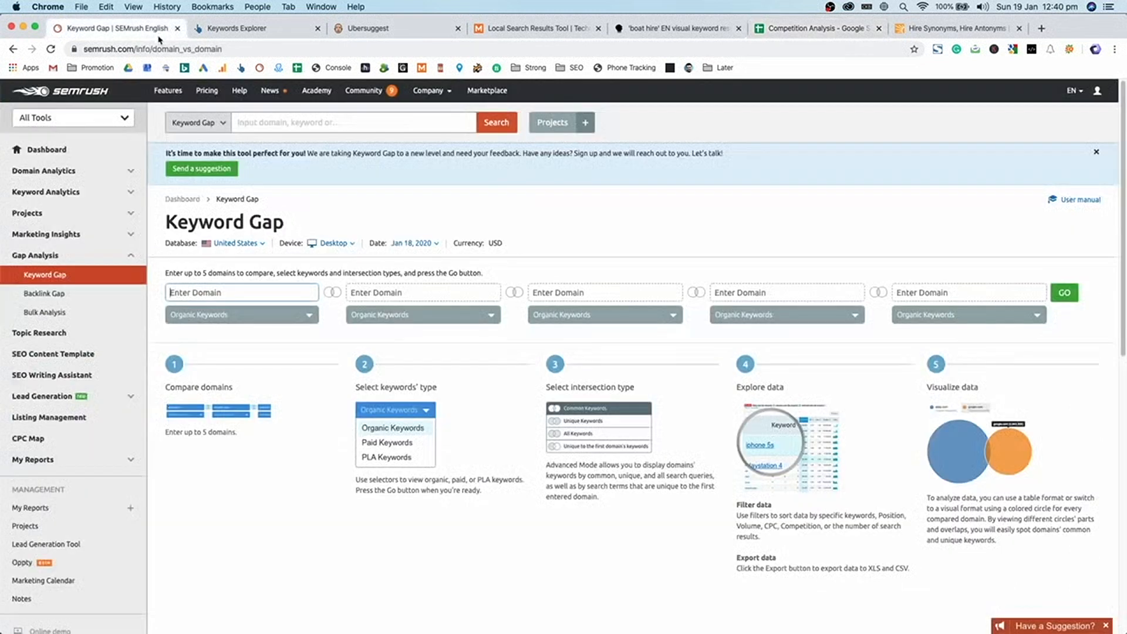
click(88, 192)
click(82, 266)
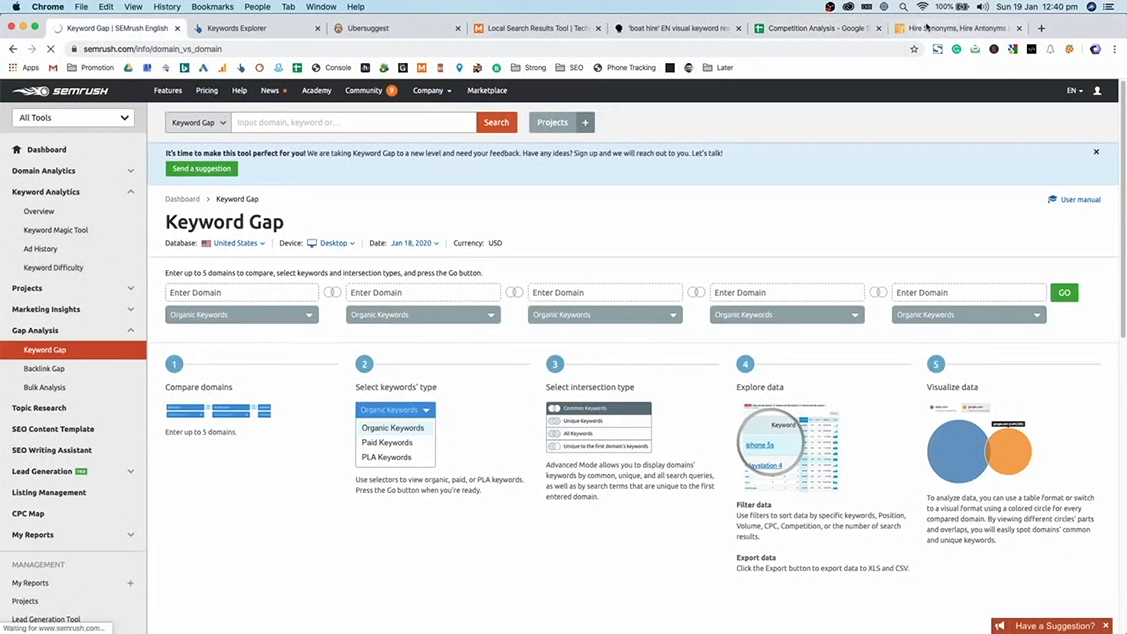
- Copy the 17 keywords in B2:B18 into Keyword Difficulty and review their scores
click(798, 30)
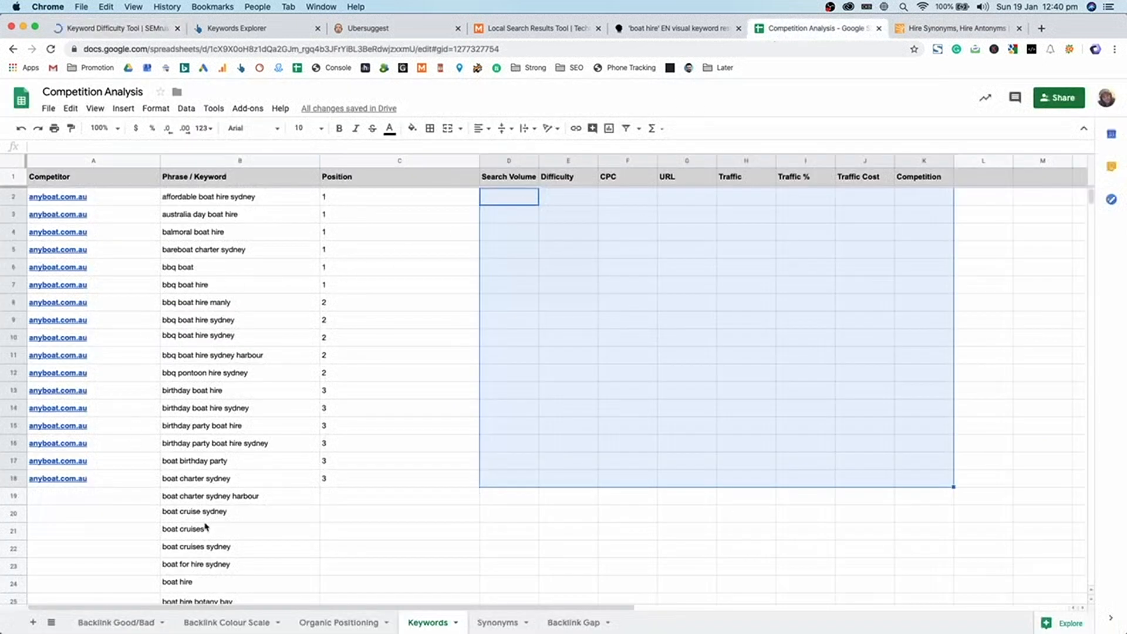
click(205, 527)
drag(206, 478, 214, 199)
key(super+c)
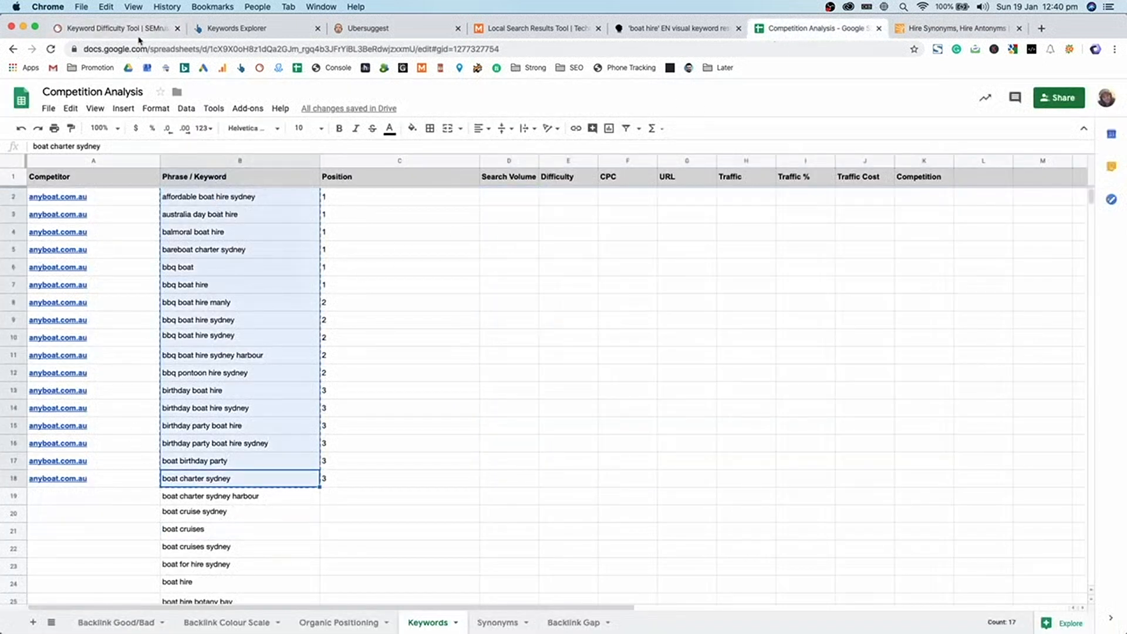
click(139, 32)
click(355, 252)
key(super+v)
click(211, 295)
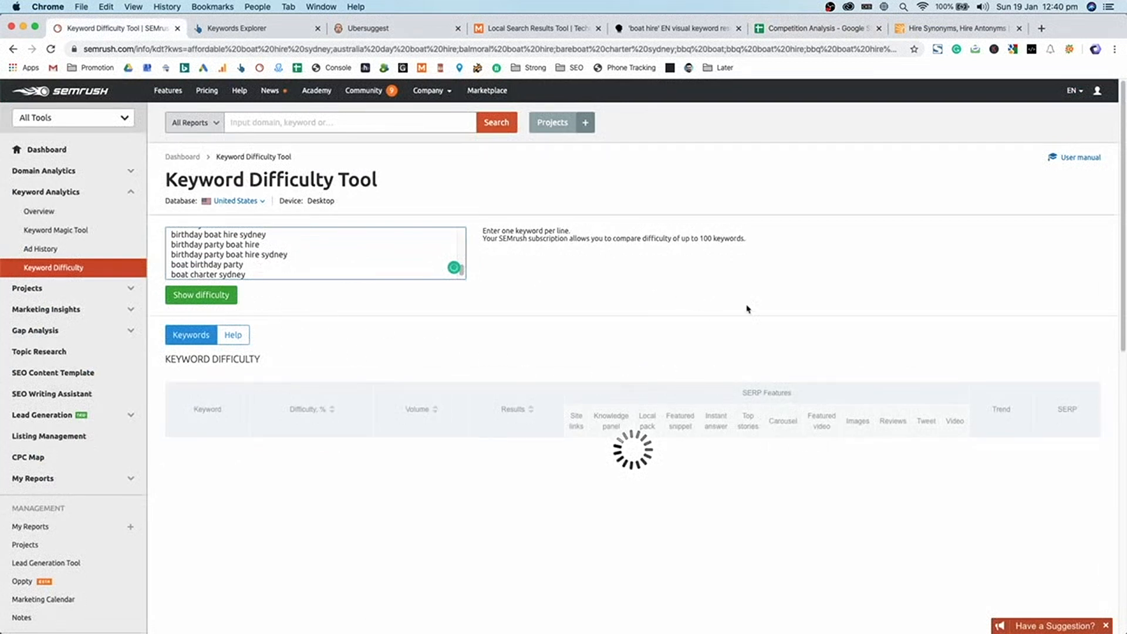
scroll(360, 407, down, 1)
scroll(359, 408, down, 3)
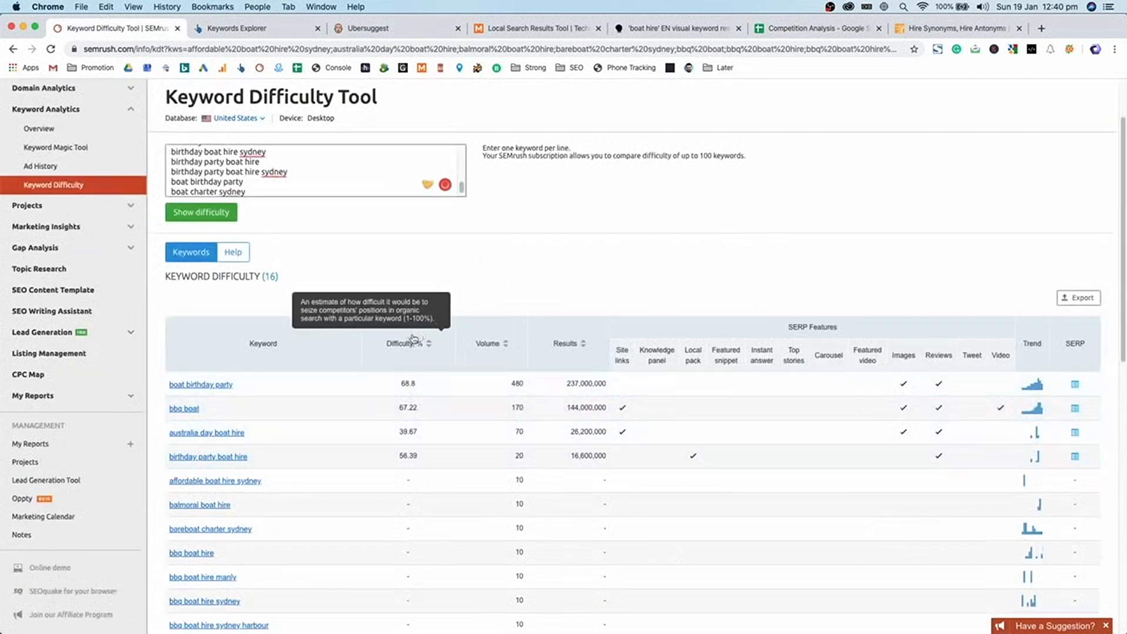
- Return to the Keywords sheet and select, then deselect, the empty metric columns D2:L18
click(774, 29)
drag(531, 200, 968, 487)
click(937, 486)
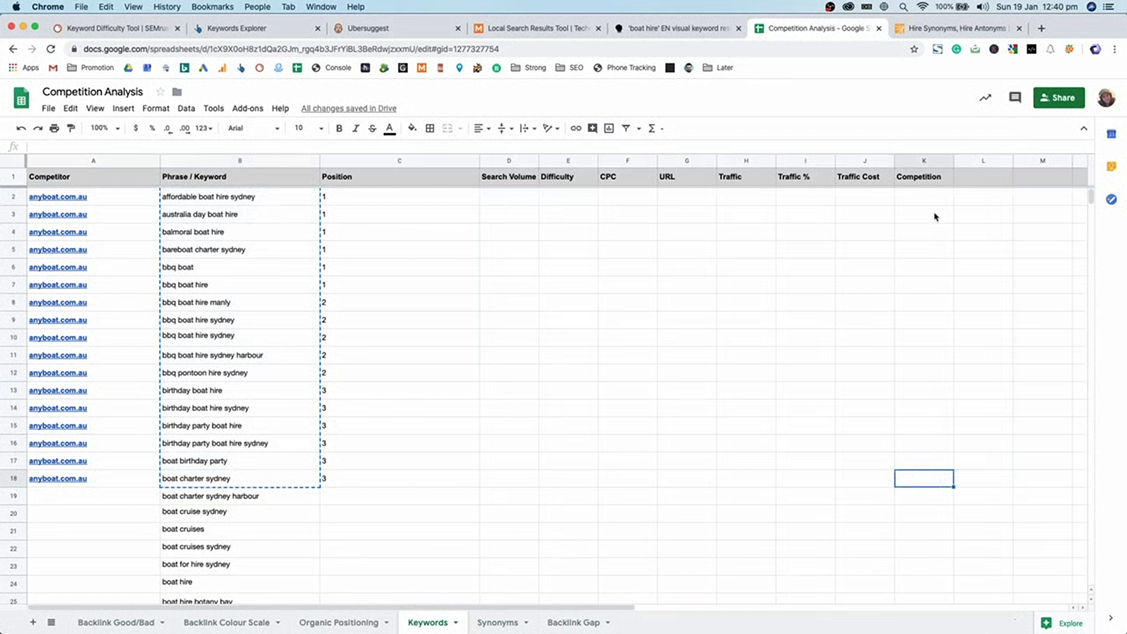
- Copy the word 'hire' from balmoral boat hire into Synonyms cell A2
click(315, 235)
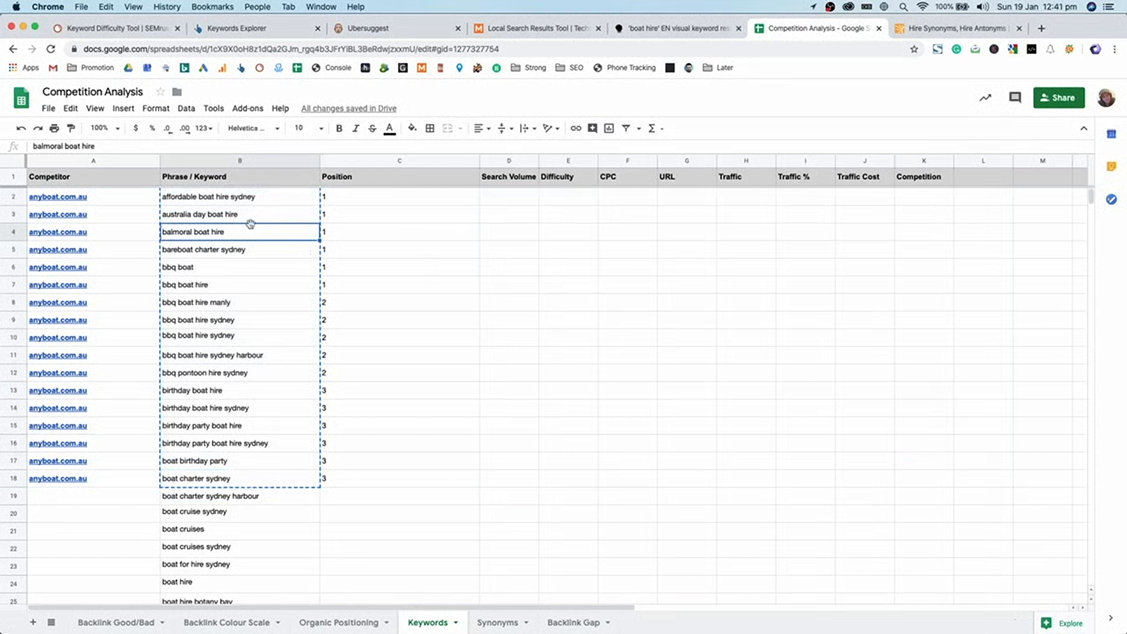
click(225, 583)
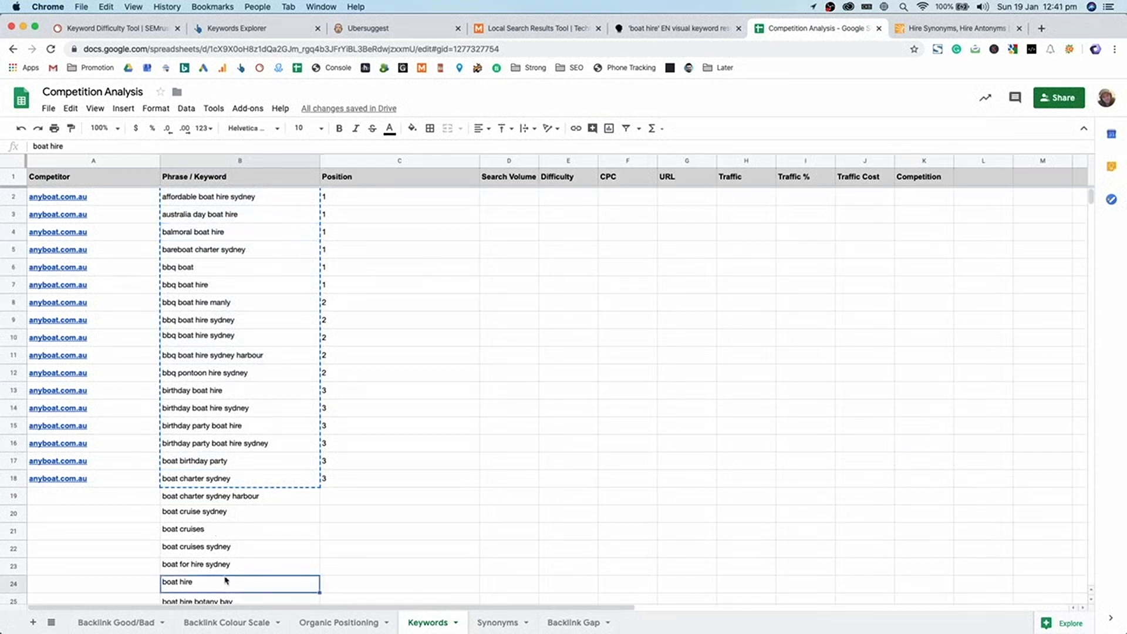
click(265, 256)
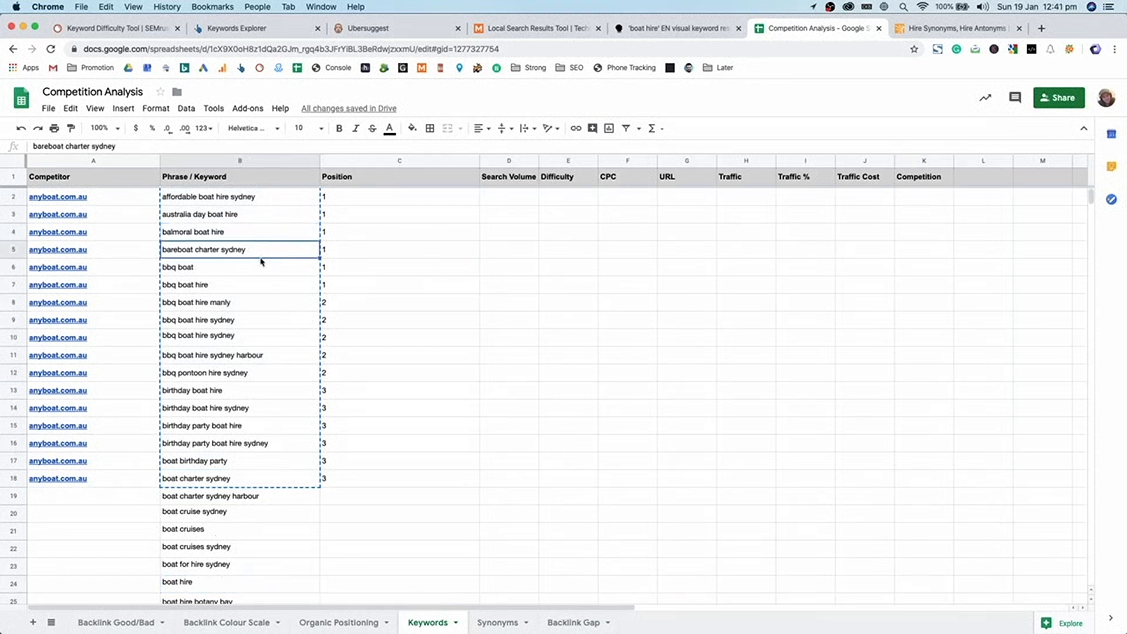
double_click(239, 268)
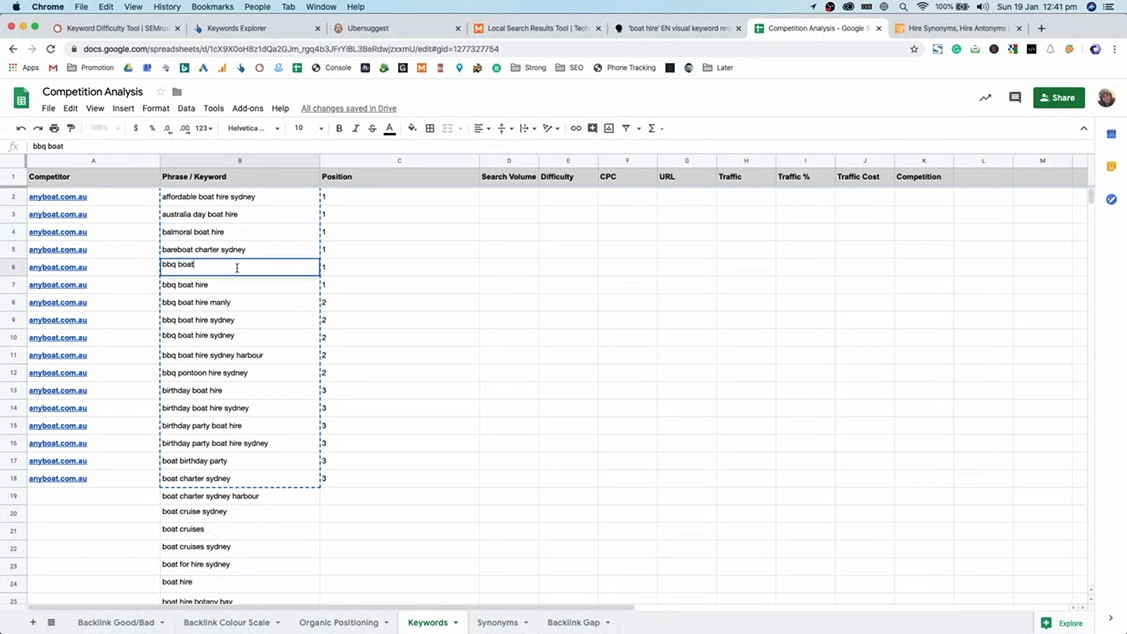
click(197, 254)
double_click(220, 230)
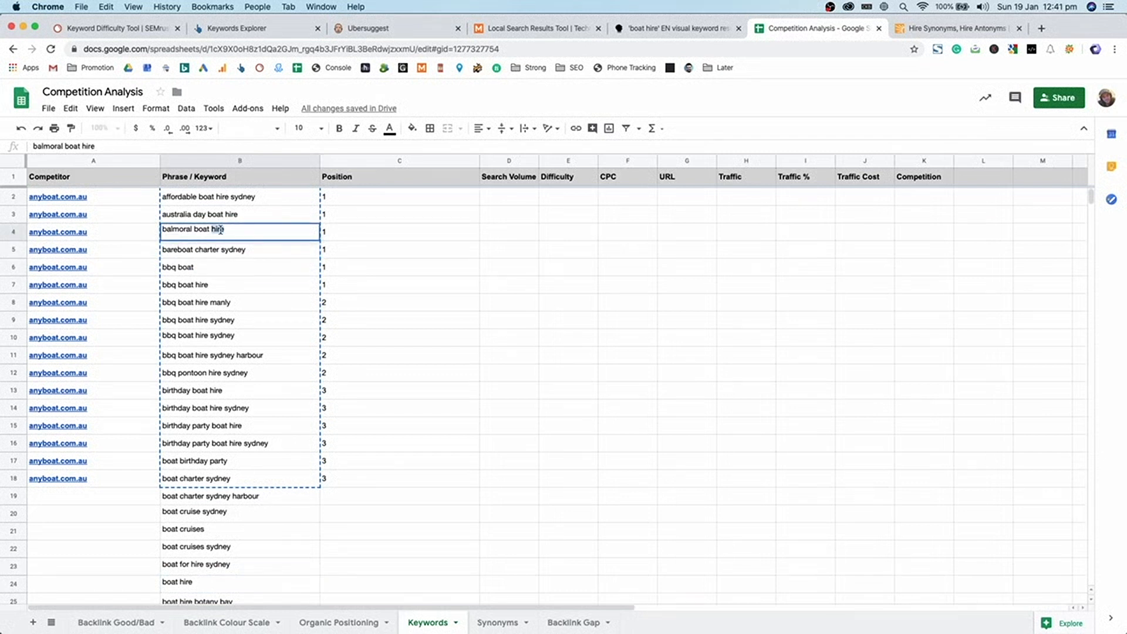
key(super+c)
click(497, 622)
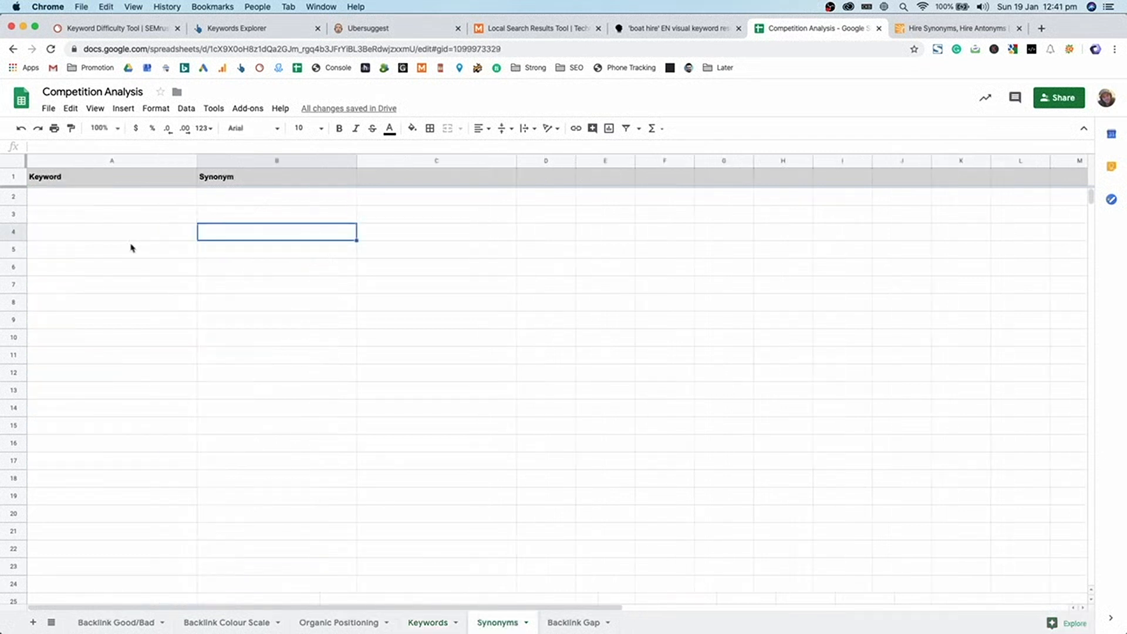
click(93, 200)
key(super+v)
- Copy 'boat' from bbq boat into Synonyms cell A3
click(409, 622)
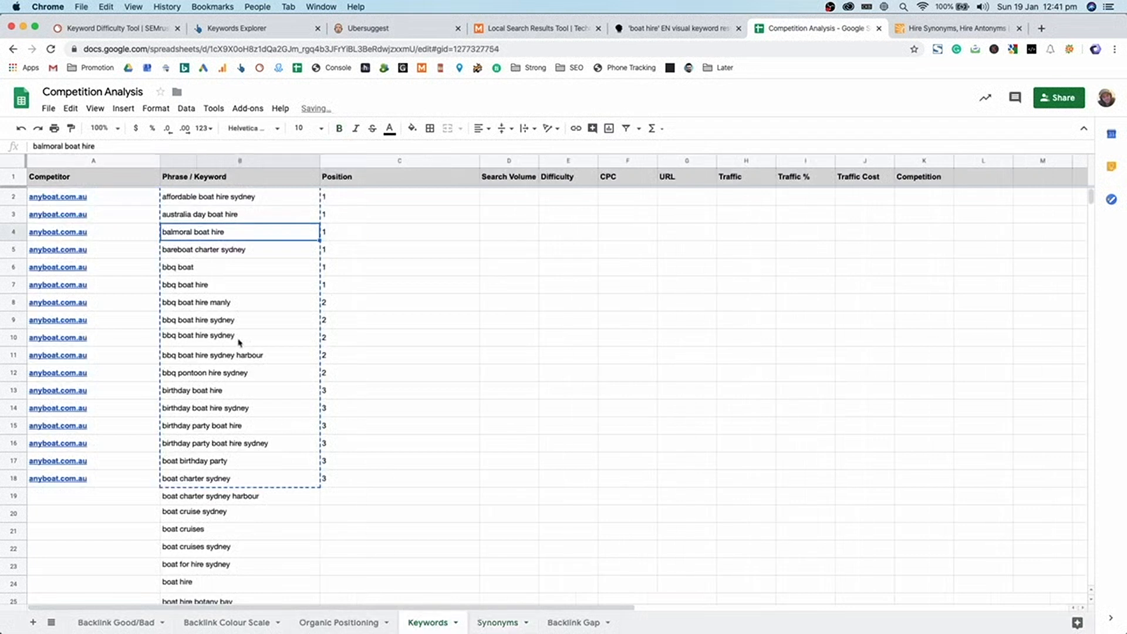
click(199, 267)
double_click(185, 267)
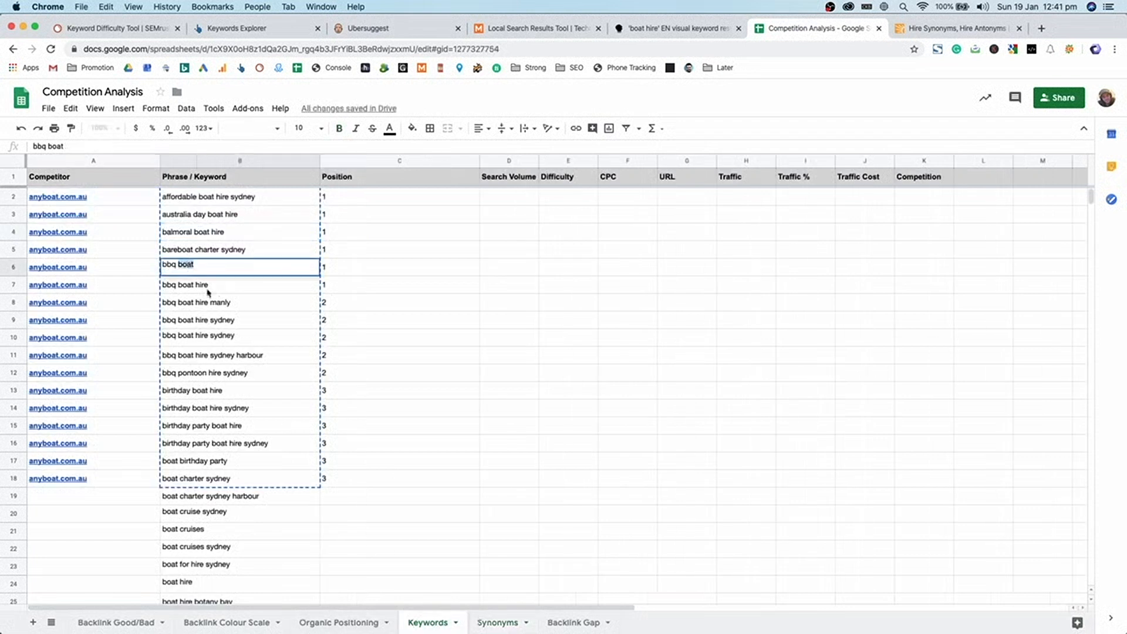
click(497, 622)
click(104, 216)
key(super+v)
- Copy 'cruises' from the boat cruises keyword into Synonyms cell A4
click(449, 622)
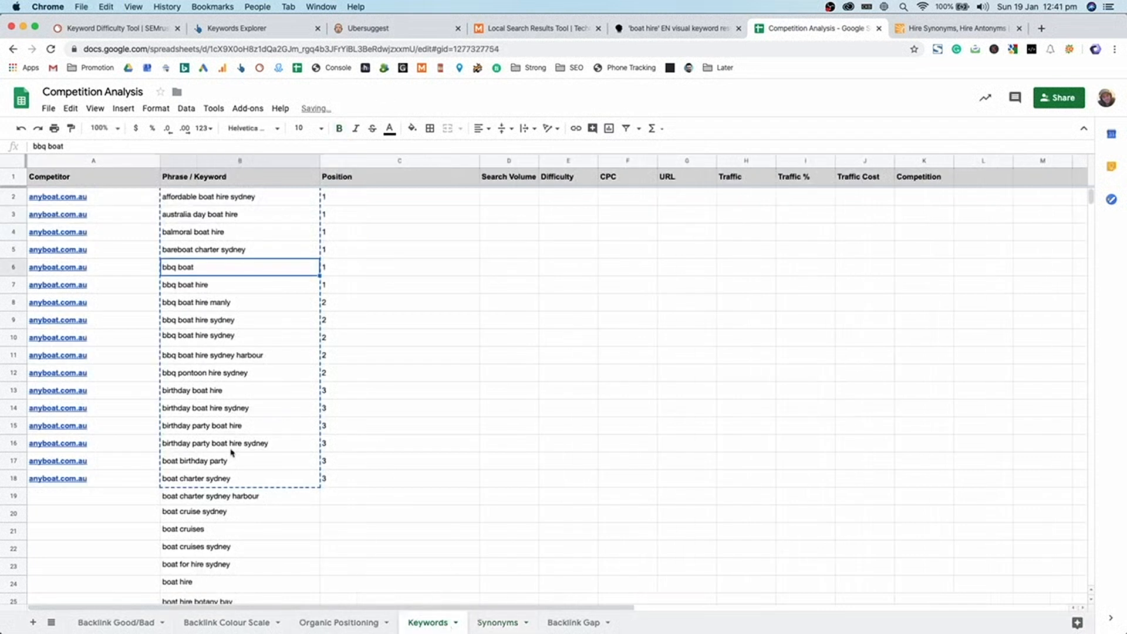
click(223, 496)
double_click(205, 514)
click(497, 622)
click(112, 229)
key(super+v)
- Add 'birthday' and 'near me' from the Keywords sheet to the Synonyms keyword list
click(428, 622)
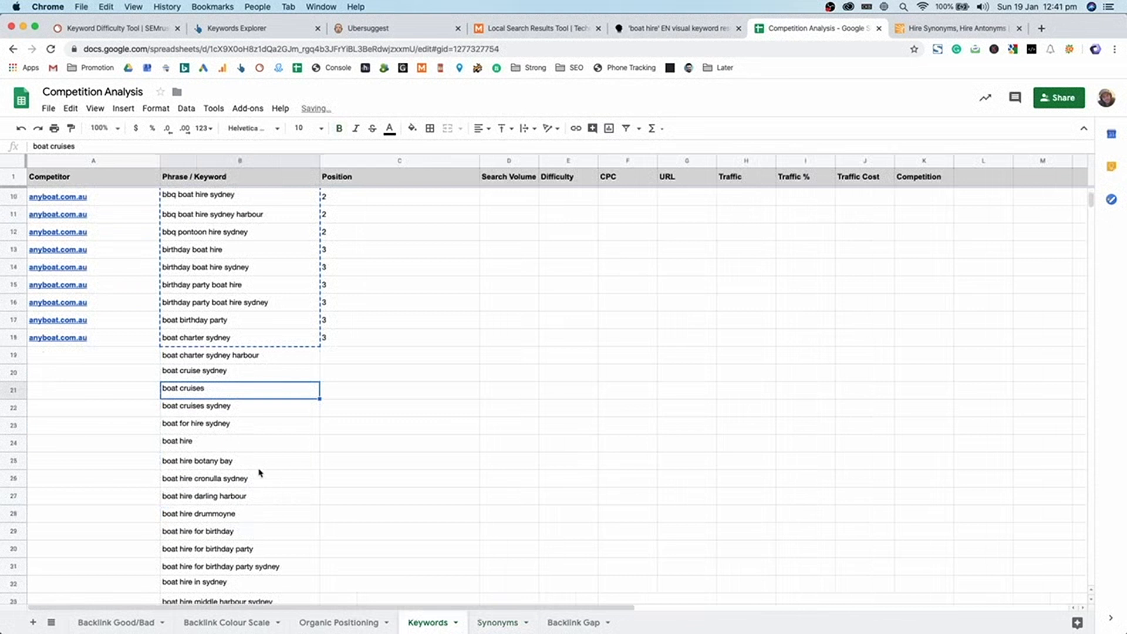
scroll(259, 456, down, 3)
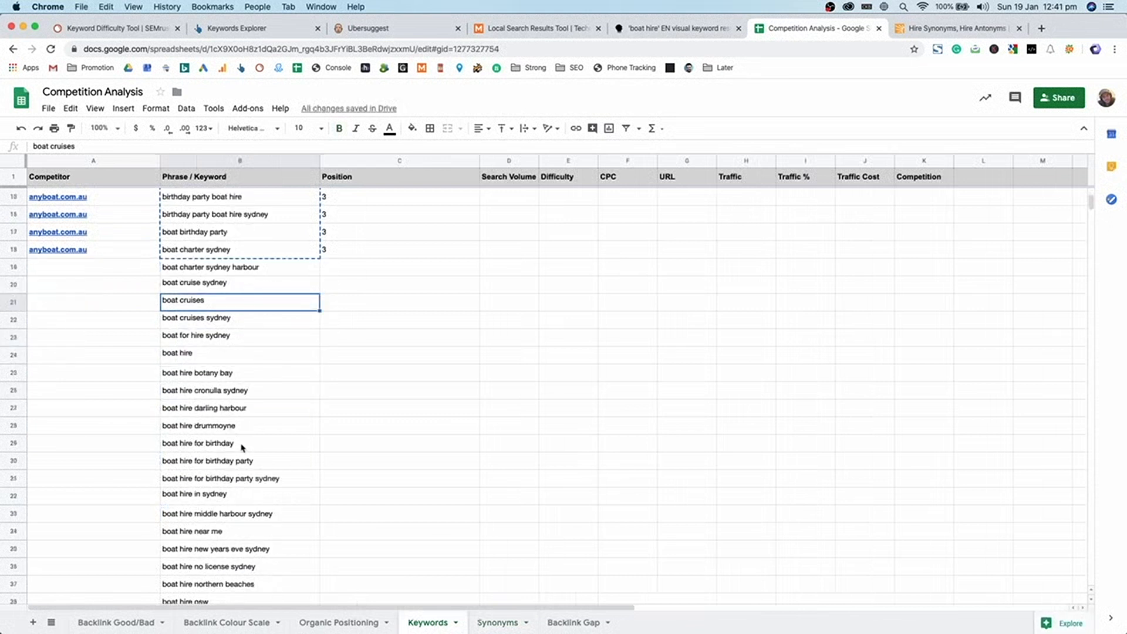
click(247, 449)
double_click(229, 445)
click(497, 622)
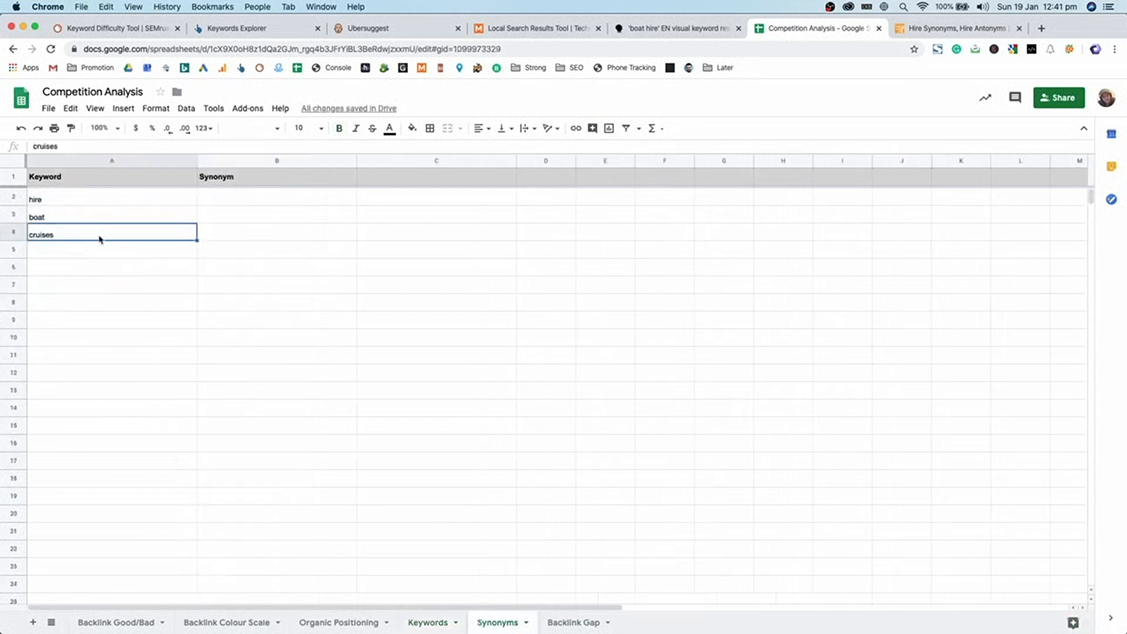
click(437, 621)
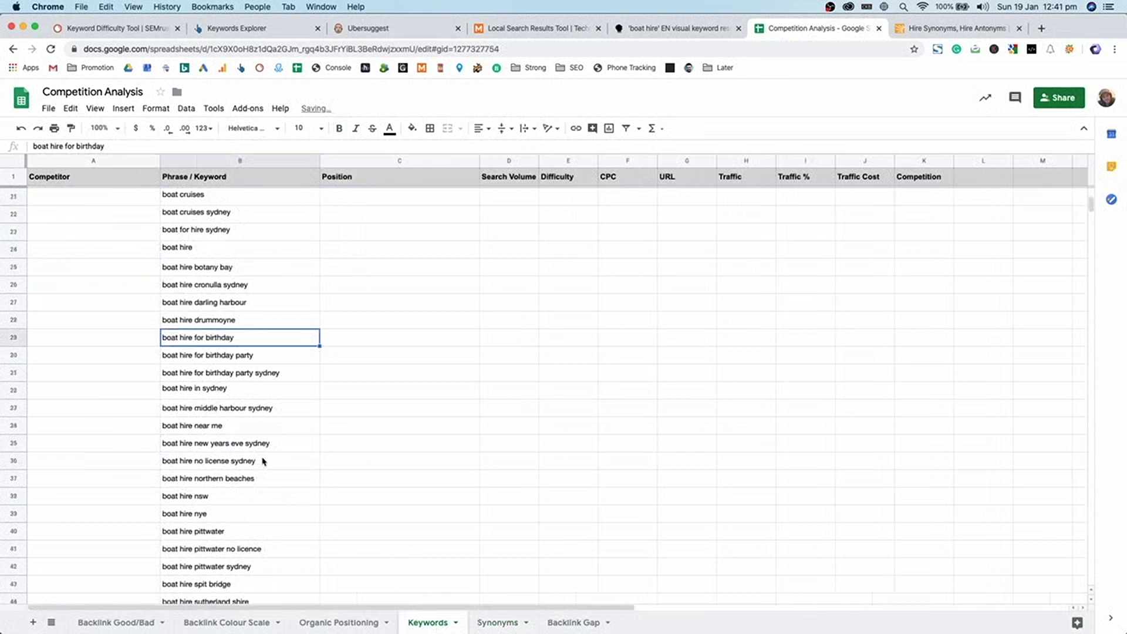
click(246, 426)
double_click(242, 425)
drag(223, 423, 195, 423)
click(490, 621)
click(148, 267)
key(super+v)
- Scroll through the Keywords list reviewing boat hire phrases for more keywords
click(446, 622)
scroll(372, 517, down, 4)
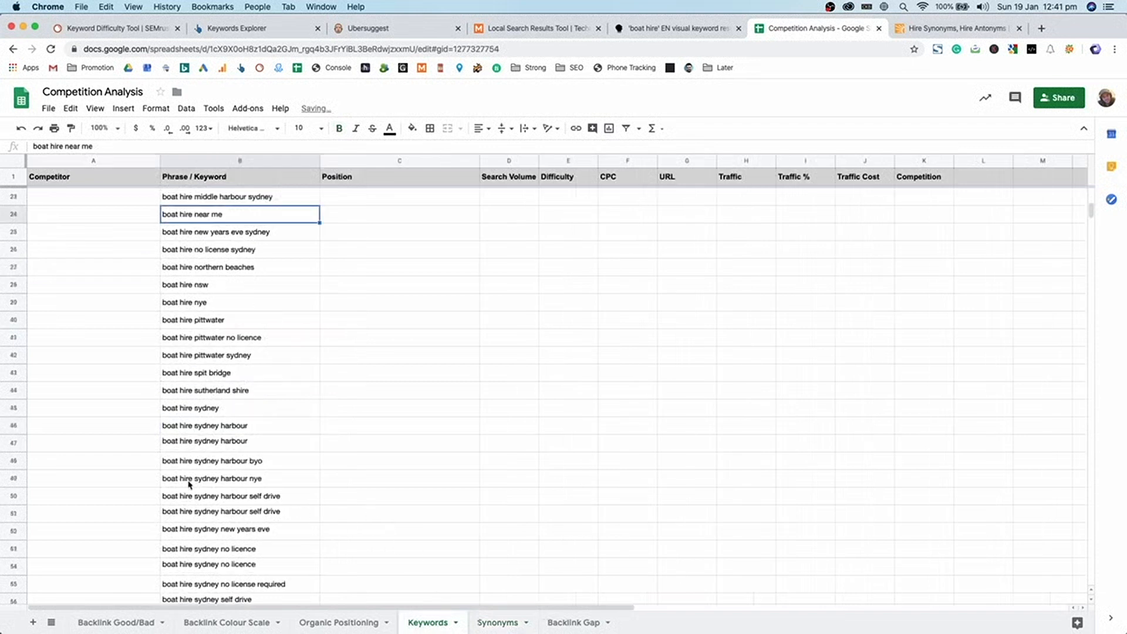
double_click(246, 483)
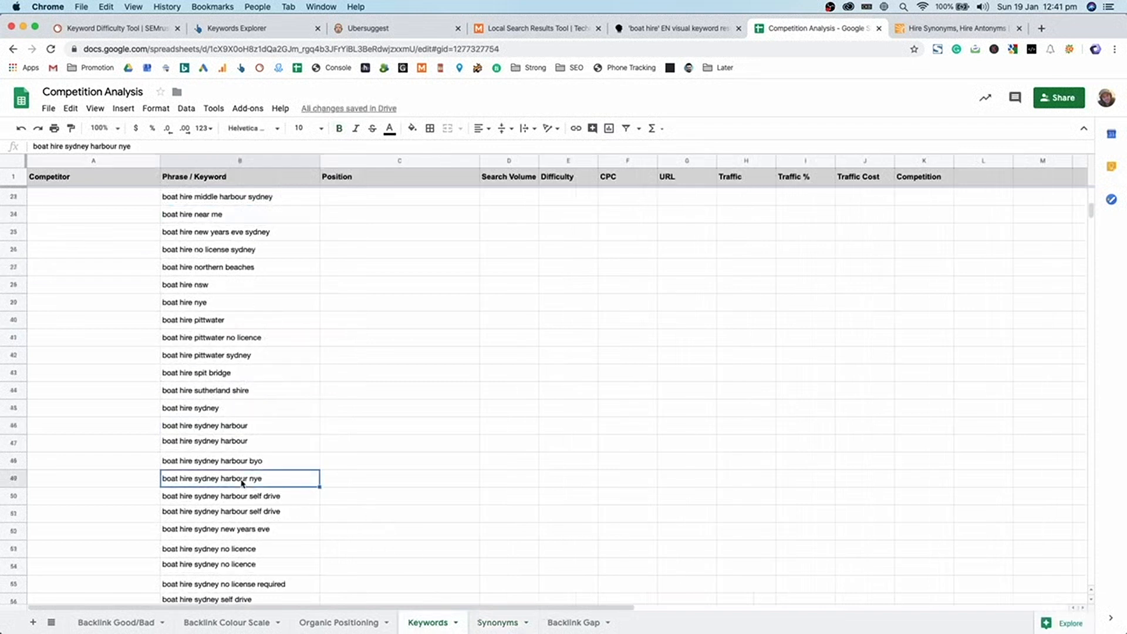
click(212, 409)
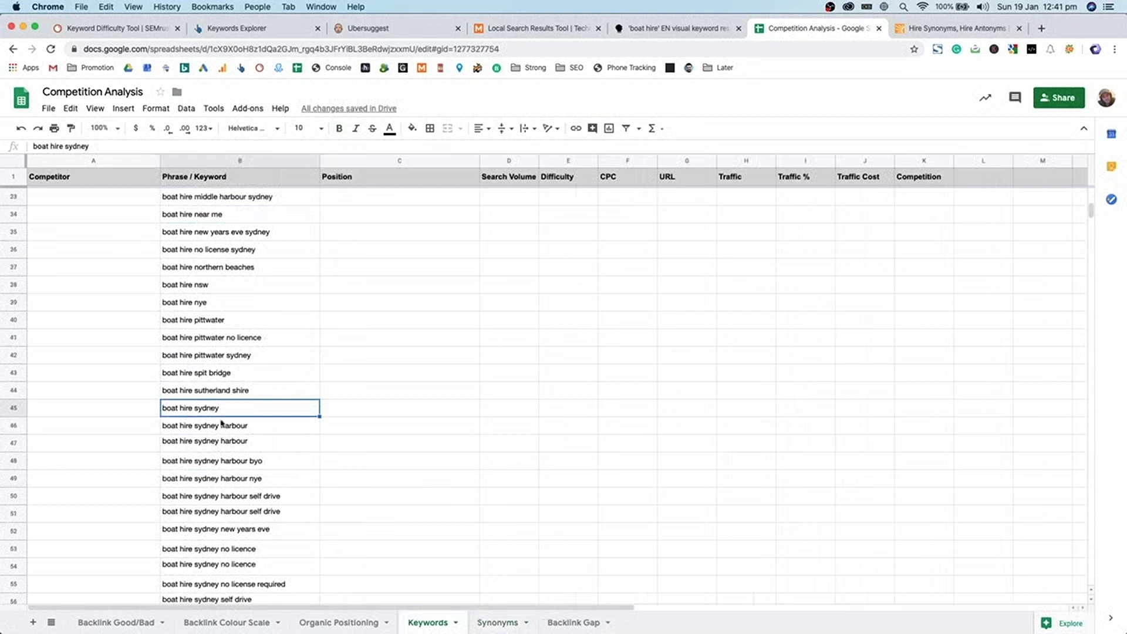
scroll(218, 415, down, 5)
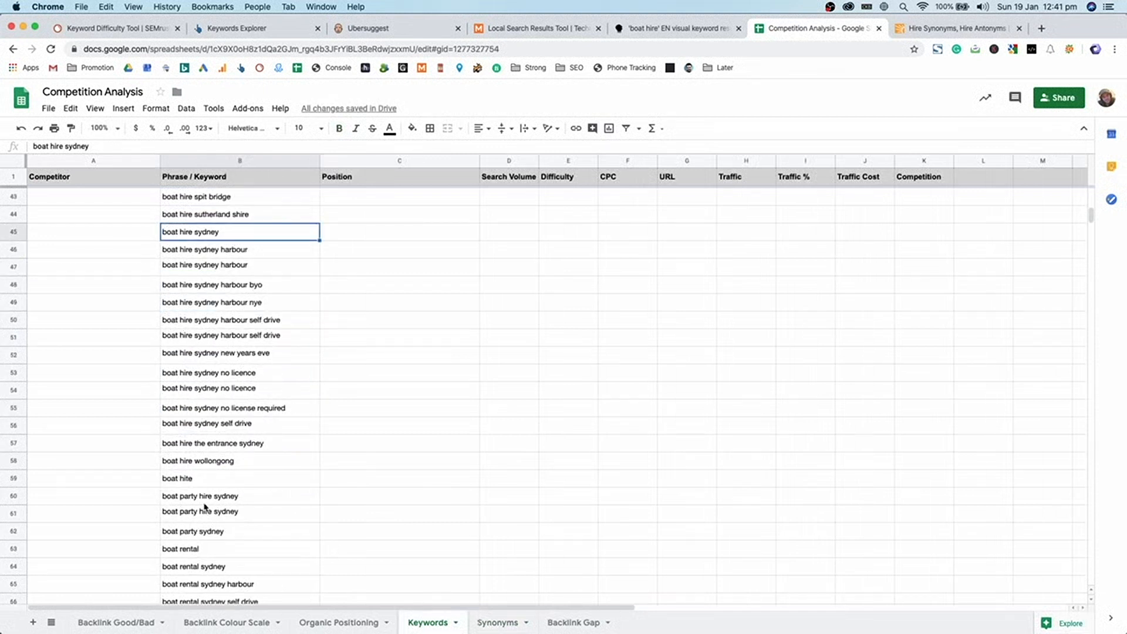
scroll(267, 500, down, 3)
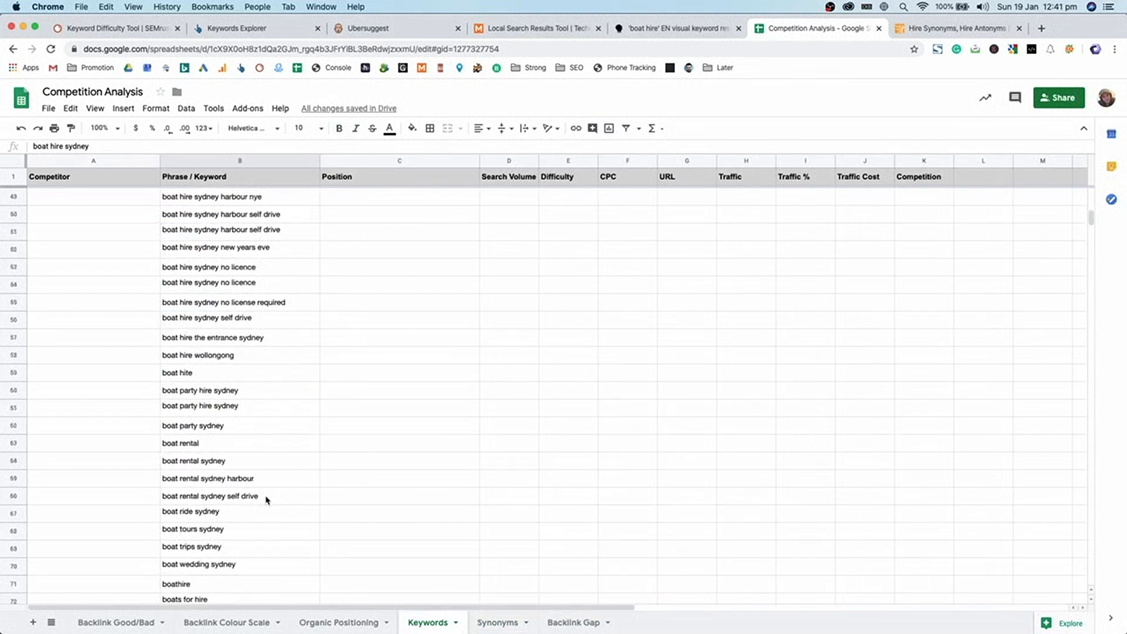
scroll(229, 546, down, 2)
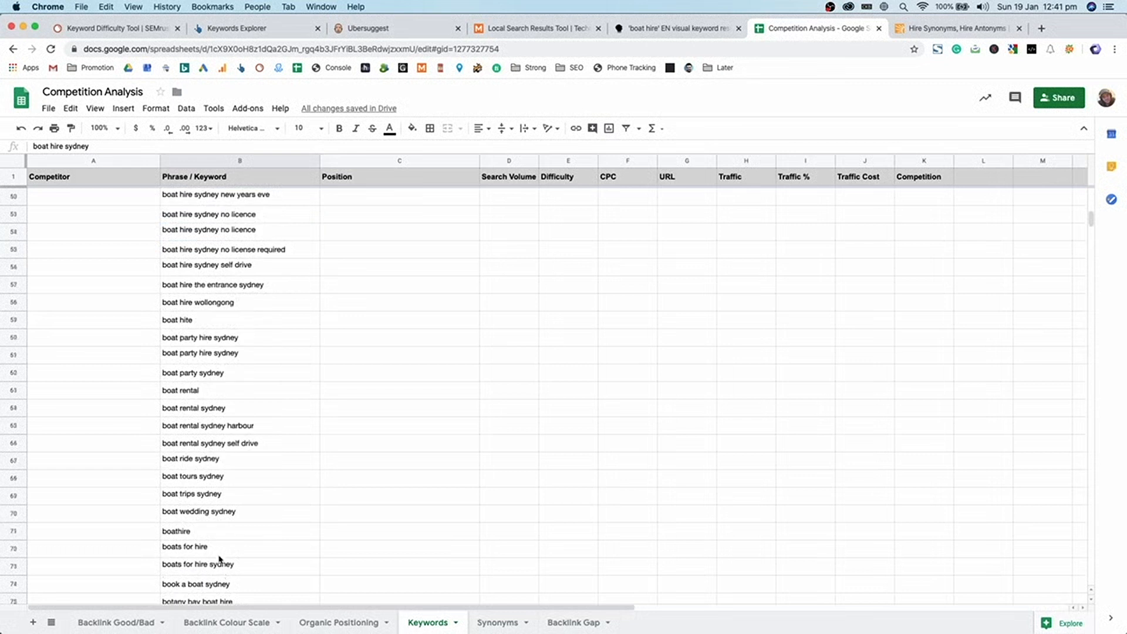
click(218, 547)
scroll(218, 550, down, 4)
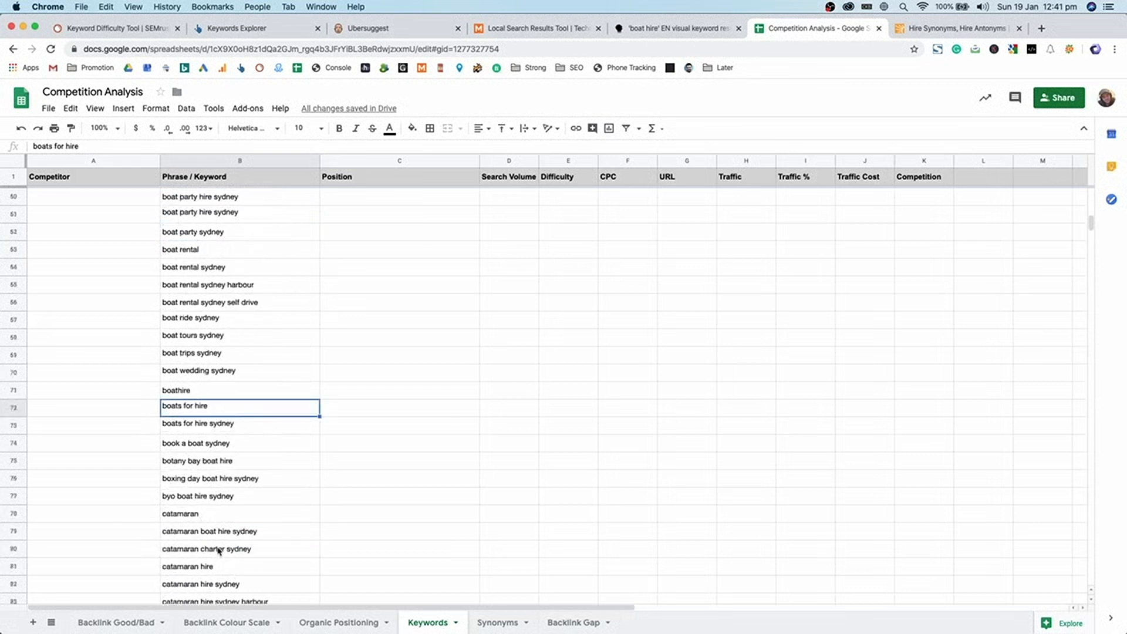
click(216, 504)
scroll(202, 478, up, 20)
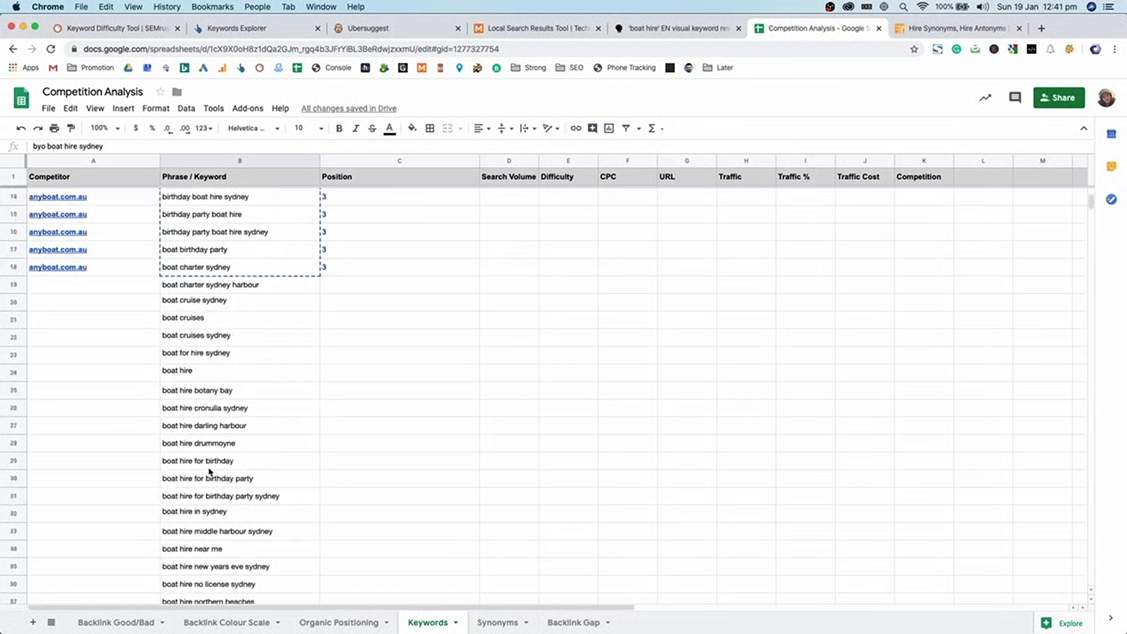
- Copy 'affordable' from affordable boat hire sydney into Synonyms cell A7
click(203, 216)
click(251, 199)
double_click(191, 196)
double_click(188, 194)
key(super+c)
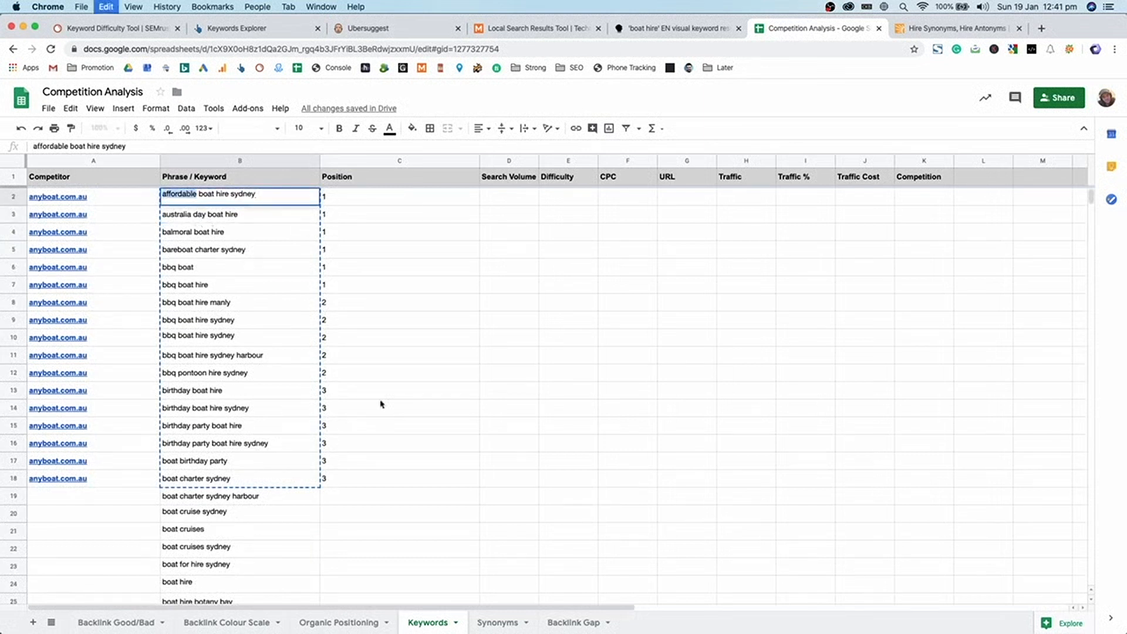
click(495, 622)
click(176, 291)
key(super+v)
- Copy 'fishing' from fishing boat hire in row 120 into Synonyms cell A8
click(428, 622)
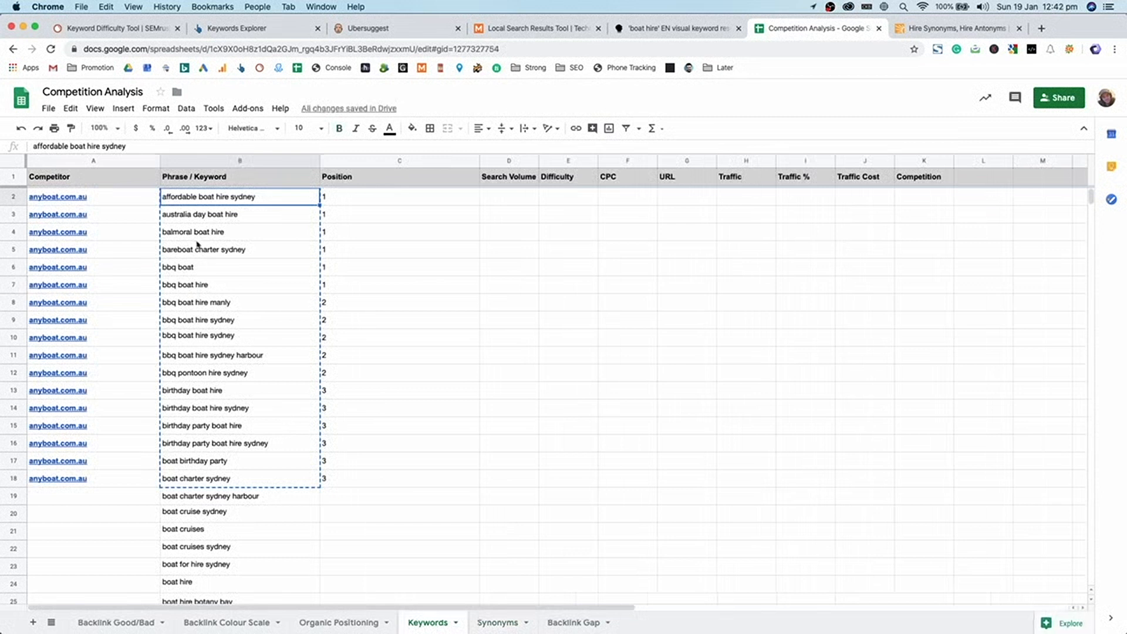
scroll(241, 434, down, 15)
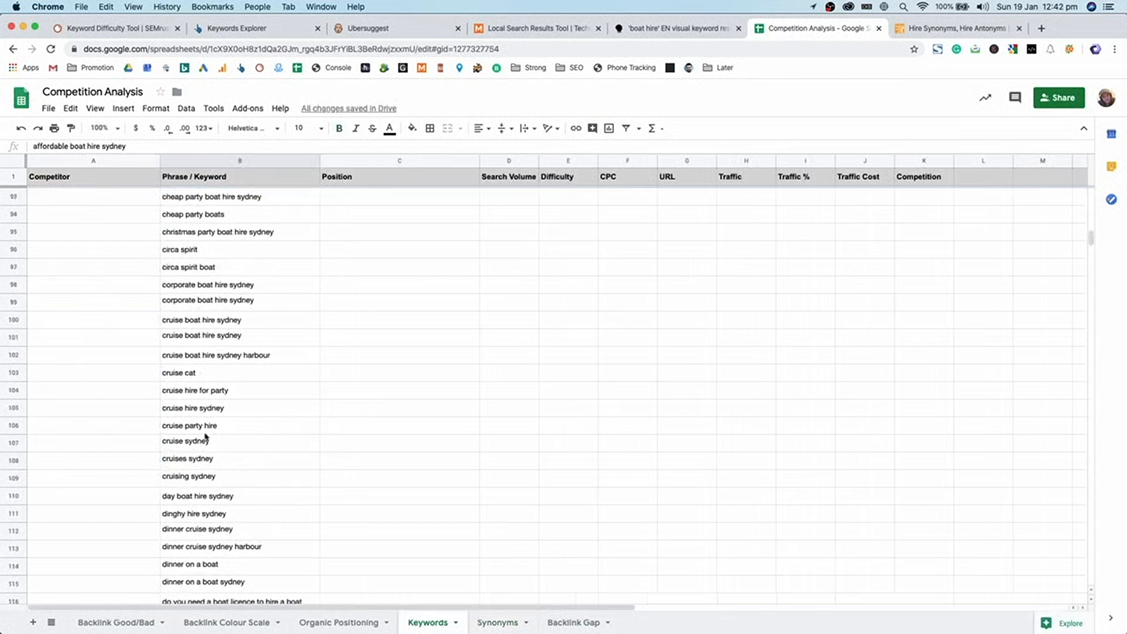
scroll(207, 413, down, 3)
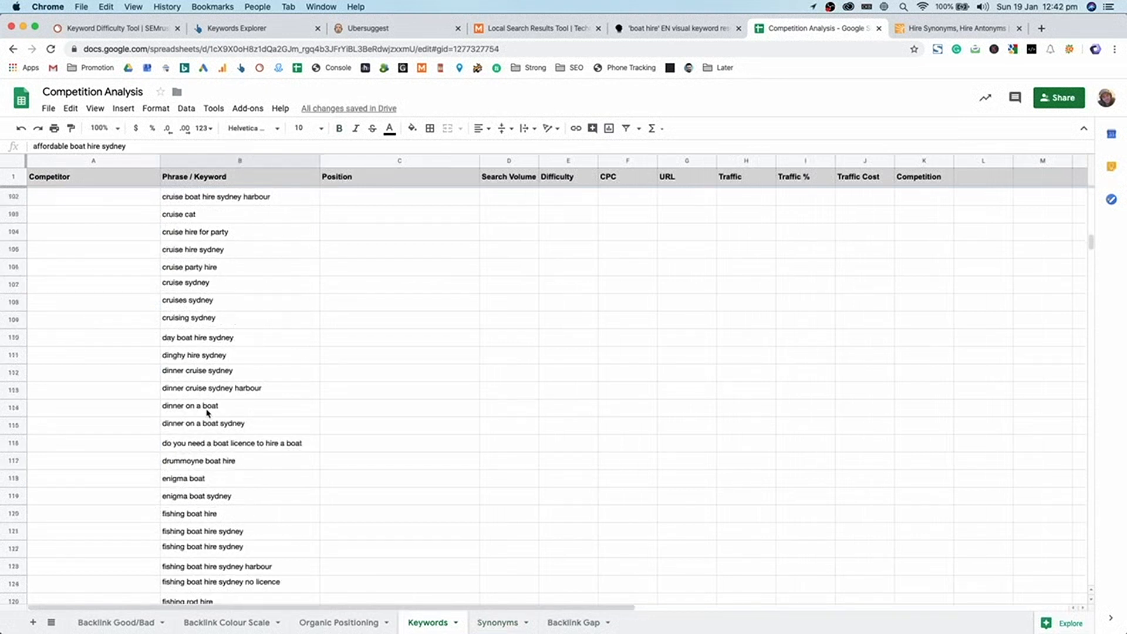
scroll(196, 504, down, 1)
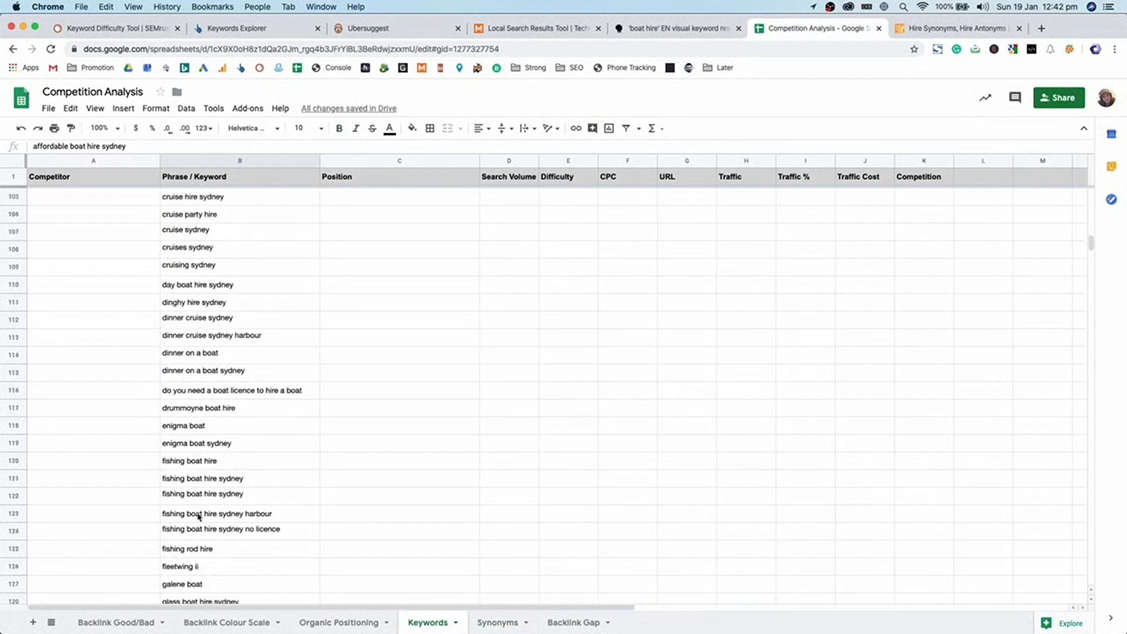
click(196, 477)
click(175, 459)
double_click(173, 458)
key(super+c)
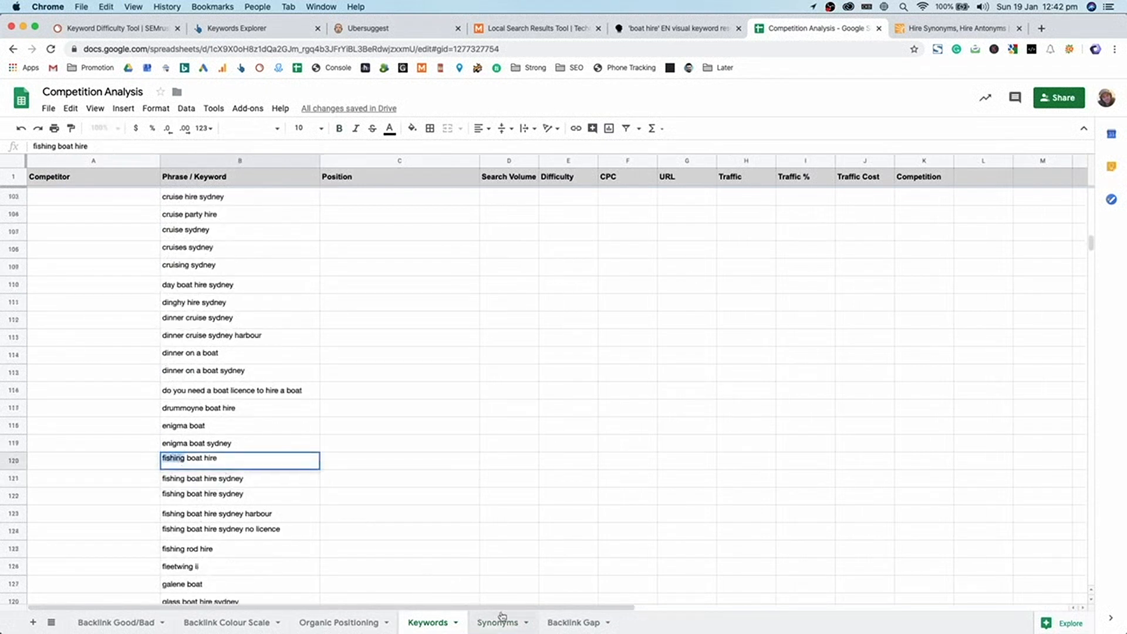
click(498, 619)
click(93, 304)
key(super+v)
- Vertically centre keywords A2:A8 to Middle, then copy 'hire' from A2
click(251, 291)
drag(110, 305, 105, 205)
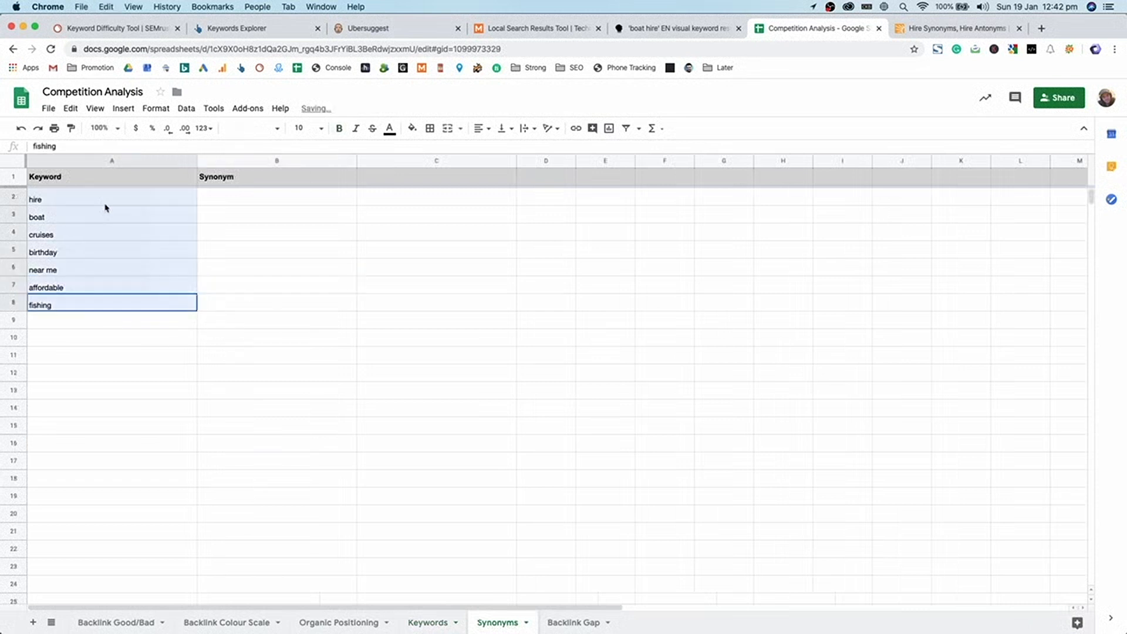
click(505, 129)
click(515, 154)
click(236, 308)
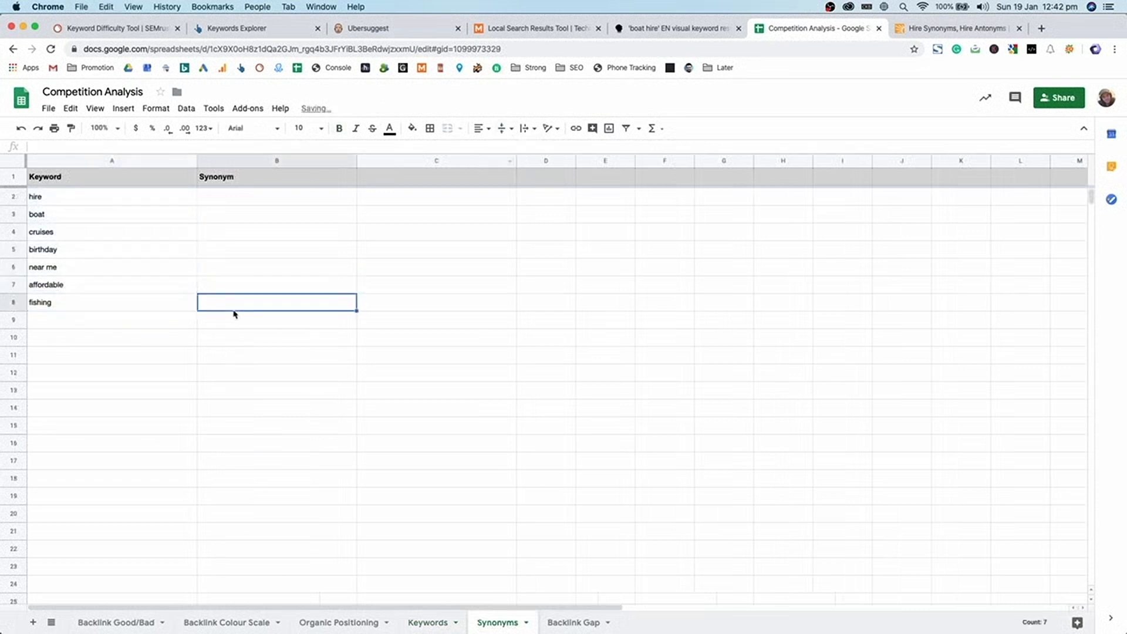
click(156, 199)
key(super+c)
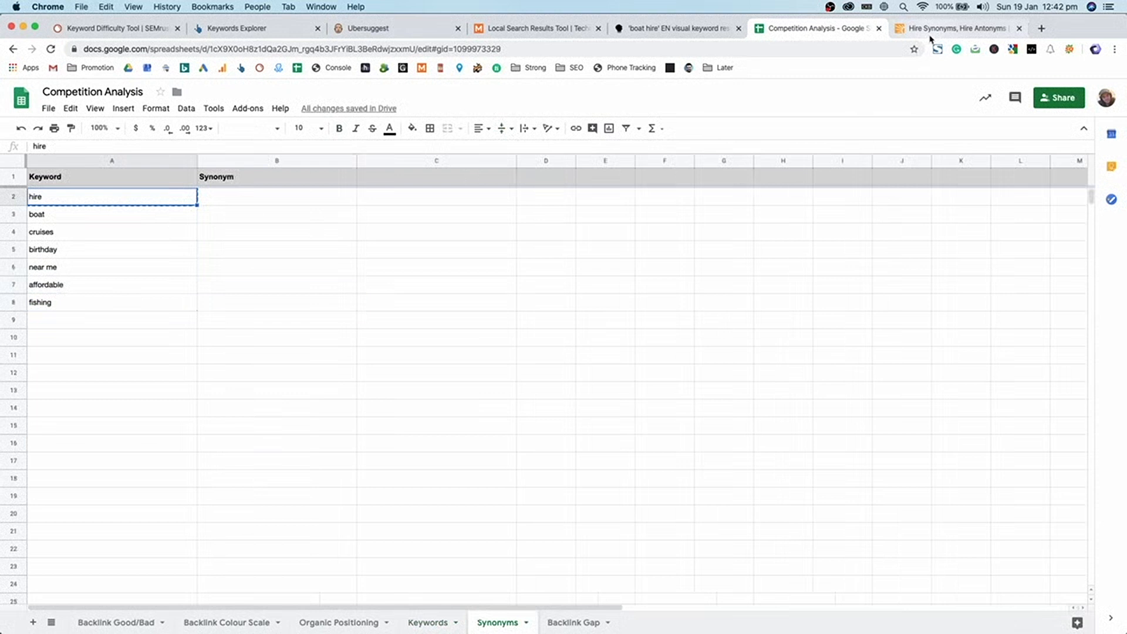
- Scroll Thesaurus.com's synonyms for 'hire' and select 'lease' to copy
click(945, 28)
double_click(562, 119)
click(187, 345)
scroll(194, 345, down, 3)
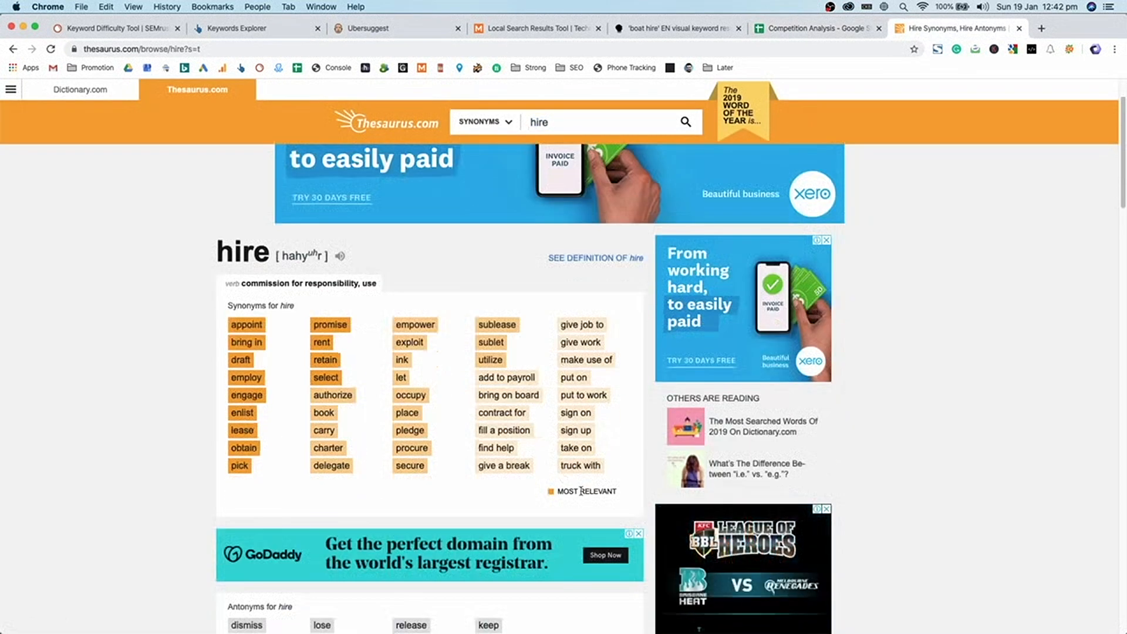
scroll(581, 487, down, 4)
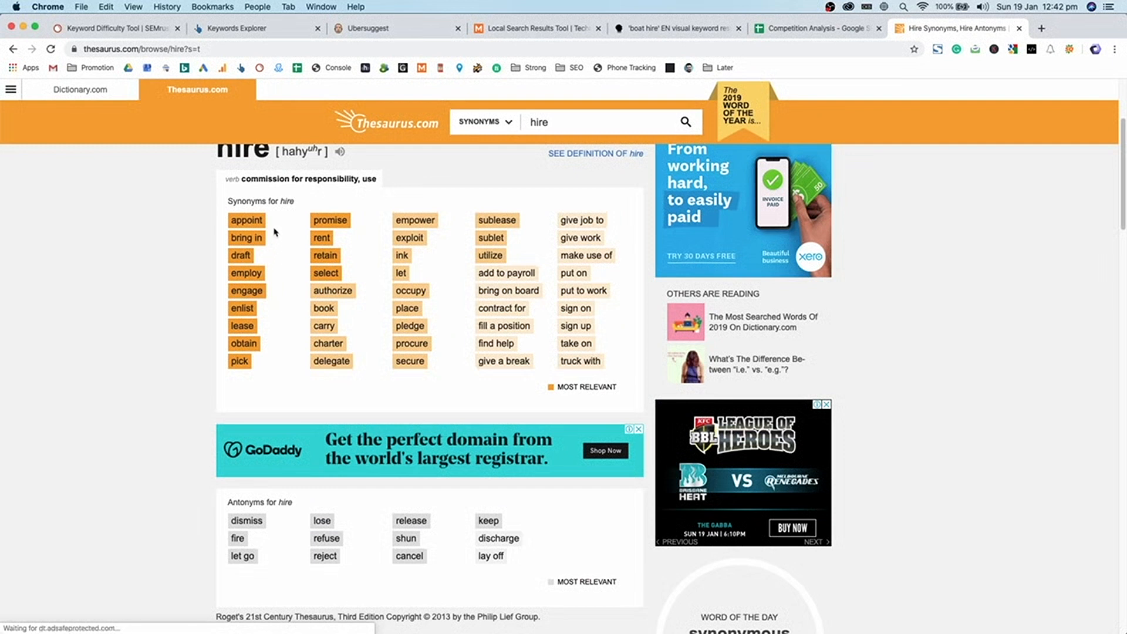
drag(260, 346, 226, 329)
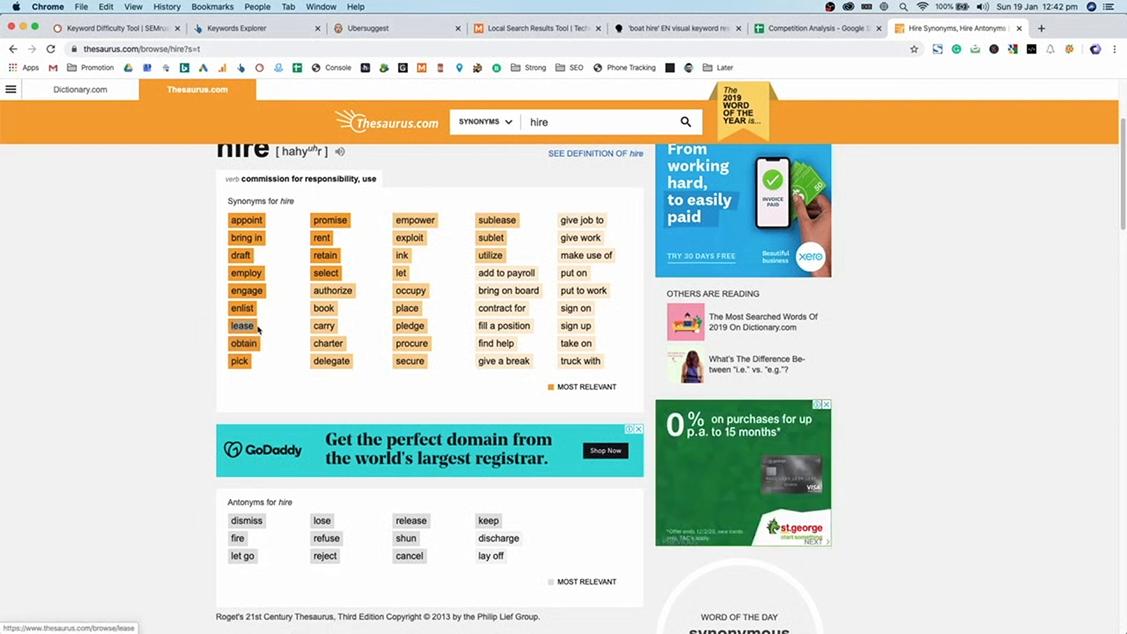
click(816, 29)
- Paste 'lease' into B2 and 'book' into B3, moving blank rows 10–17 up beneath hire
click(254, 197)
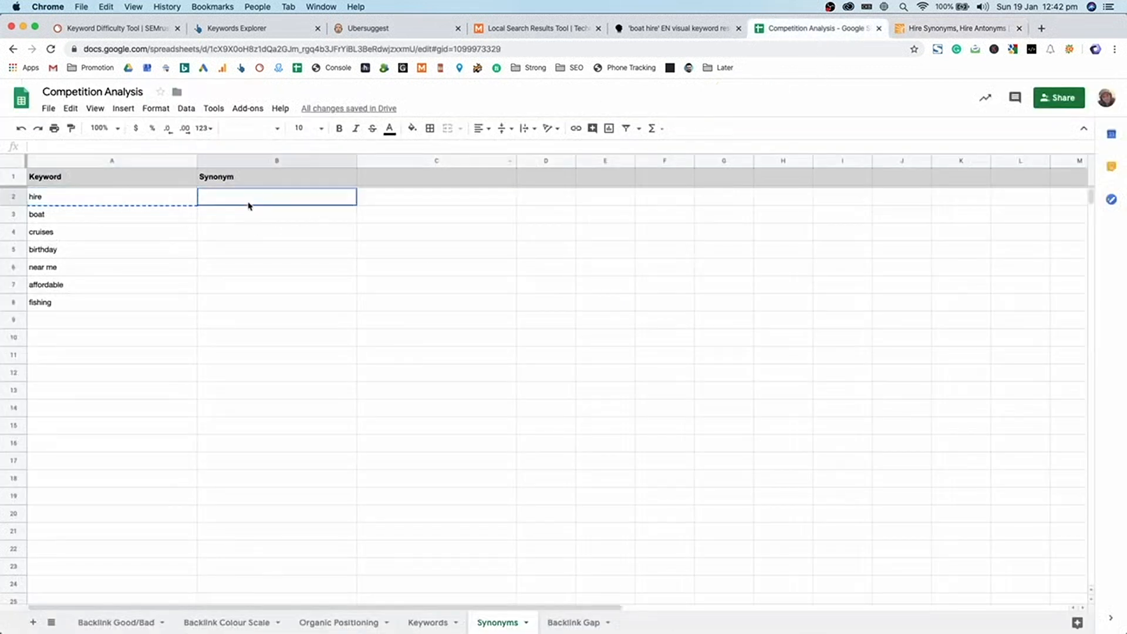
key(super+v)
click(955, 28)
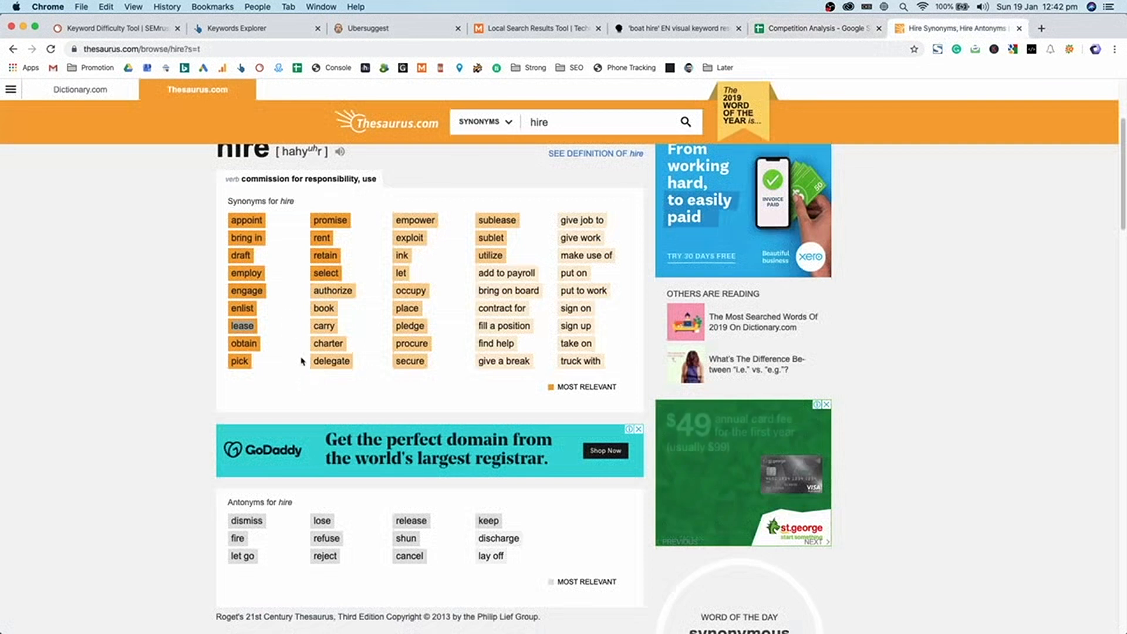
double_click(332, 309)
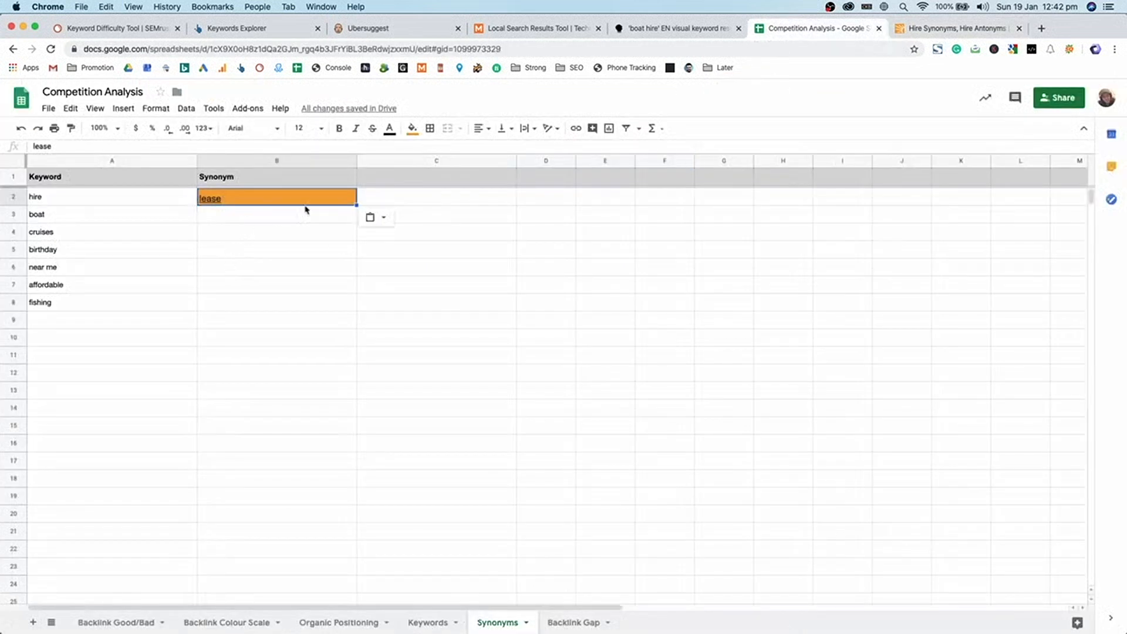
drag(13, 460, 9, 214)
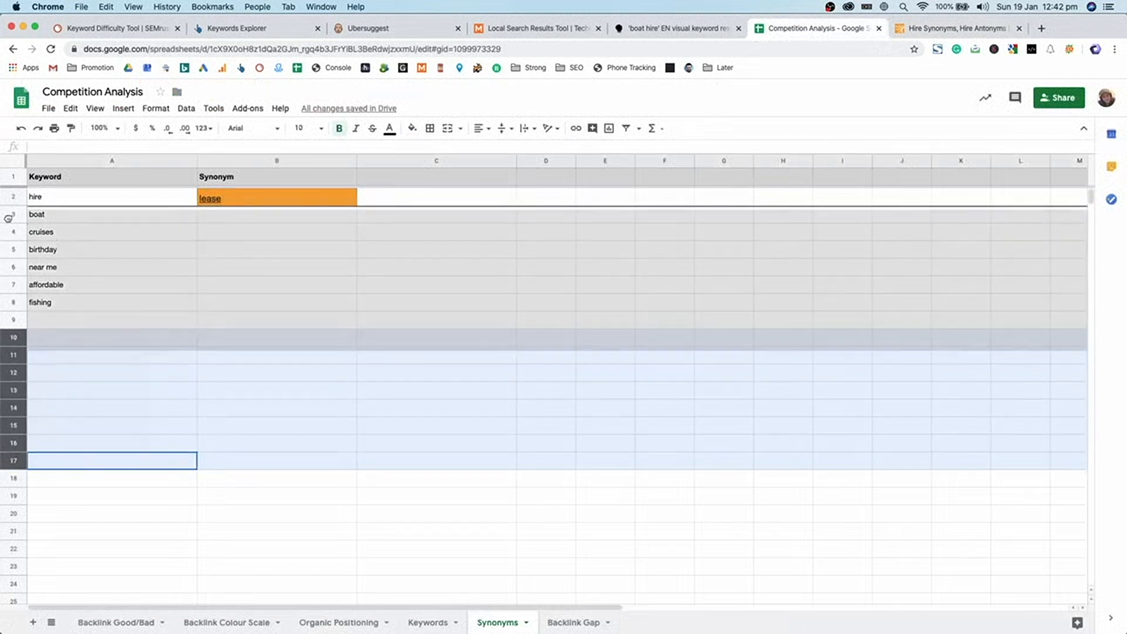
click(309, 224)
key(super+v)
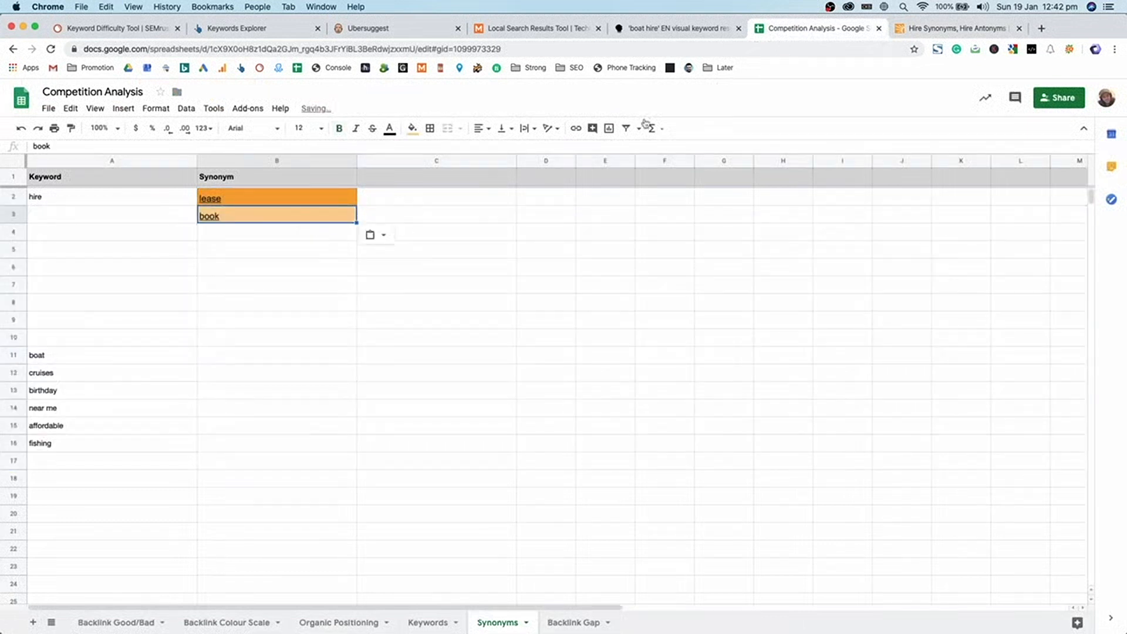
- Copy 'rent' from the thesaurus into B4, then select the boat keyword in A11
click(914, 28)
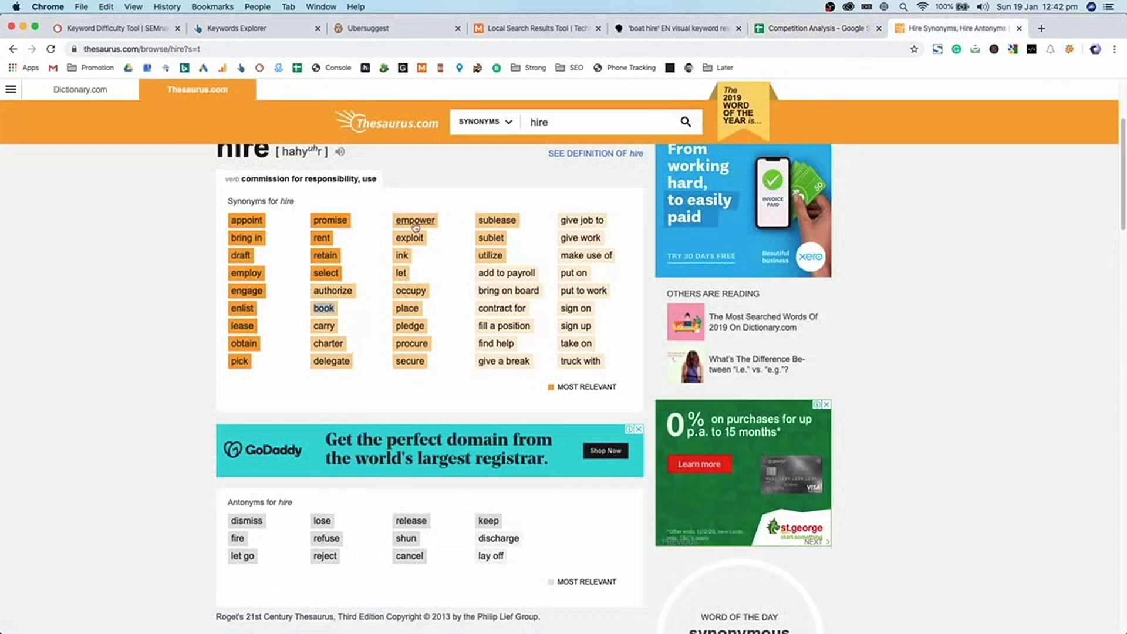
key(super+c)
key(ctrl+shift+Tab)
key(super+v)
click(256, 233)
key(super+v)
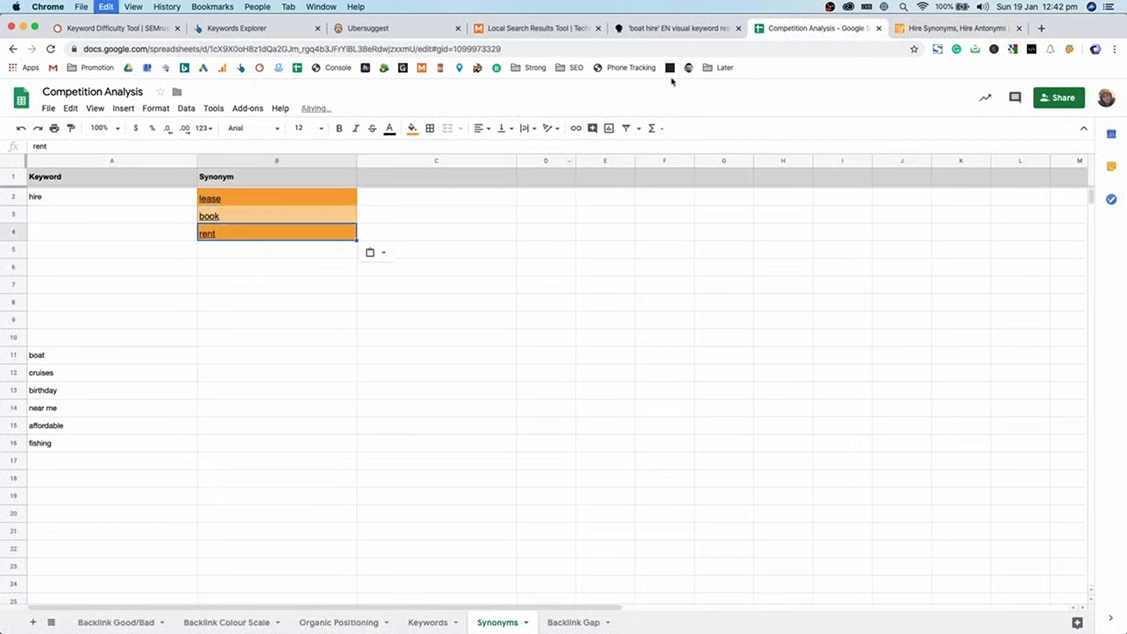
click(960, 31)
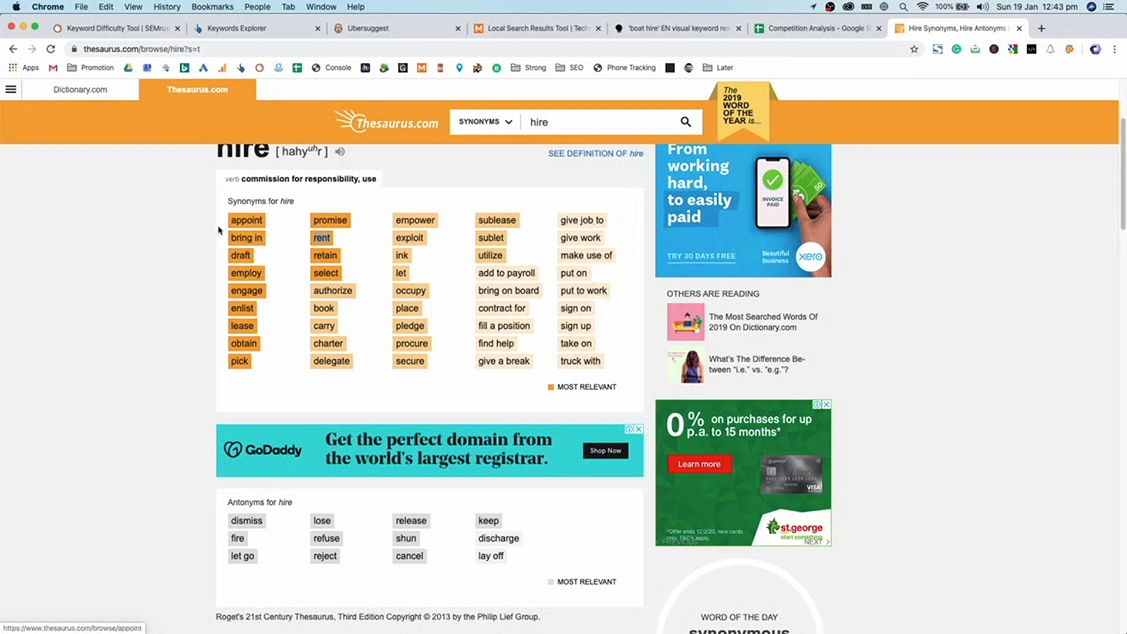
scroll(341, 487, down, 2)
scroll(385, 514, up, 5)
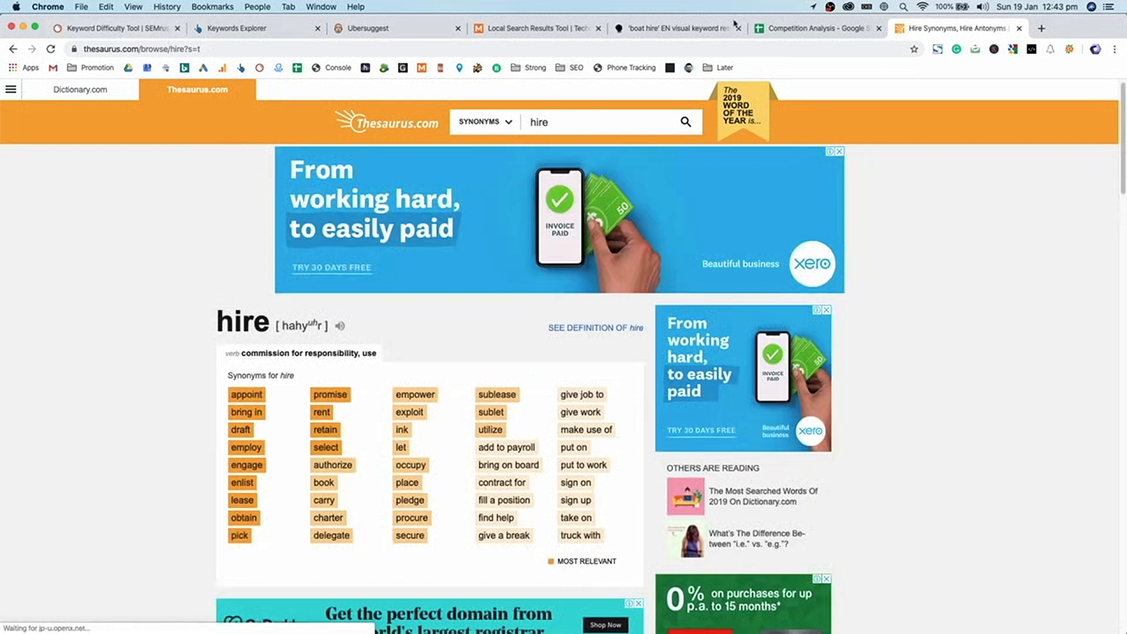
click(786, 28)
click(111, 354)
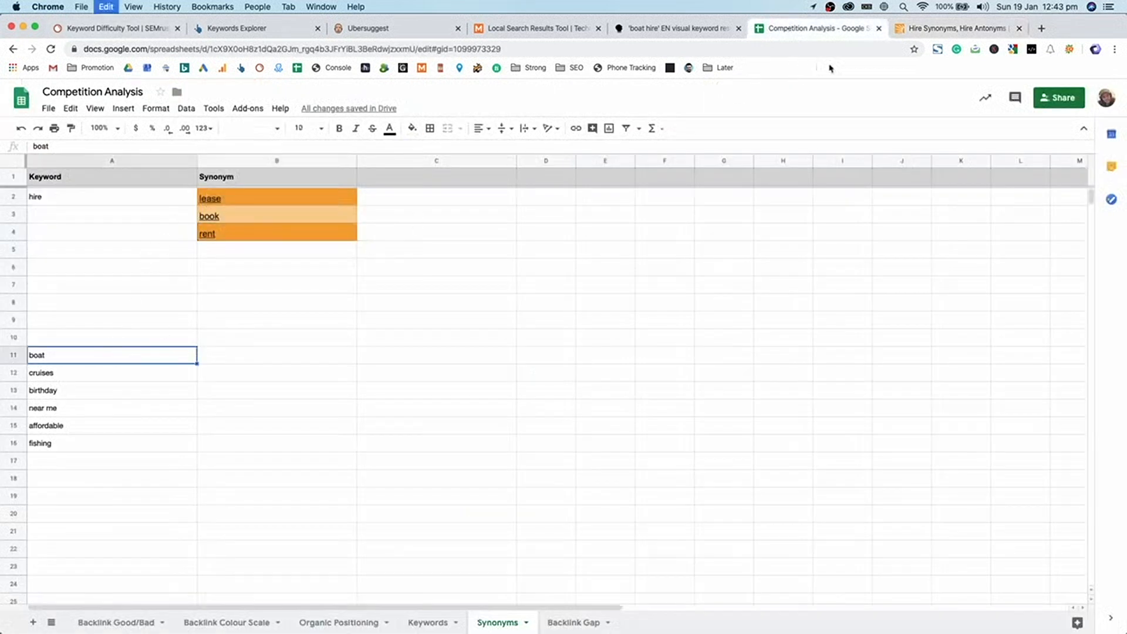
- Search Thesaurus.com for synonyms of 'boat'
click(946, 29)
click(563, 122)
key(super+v)
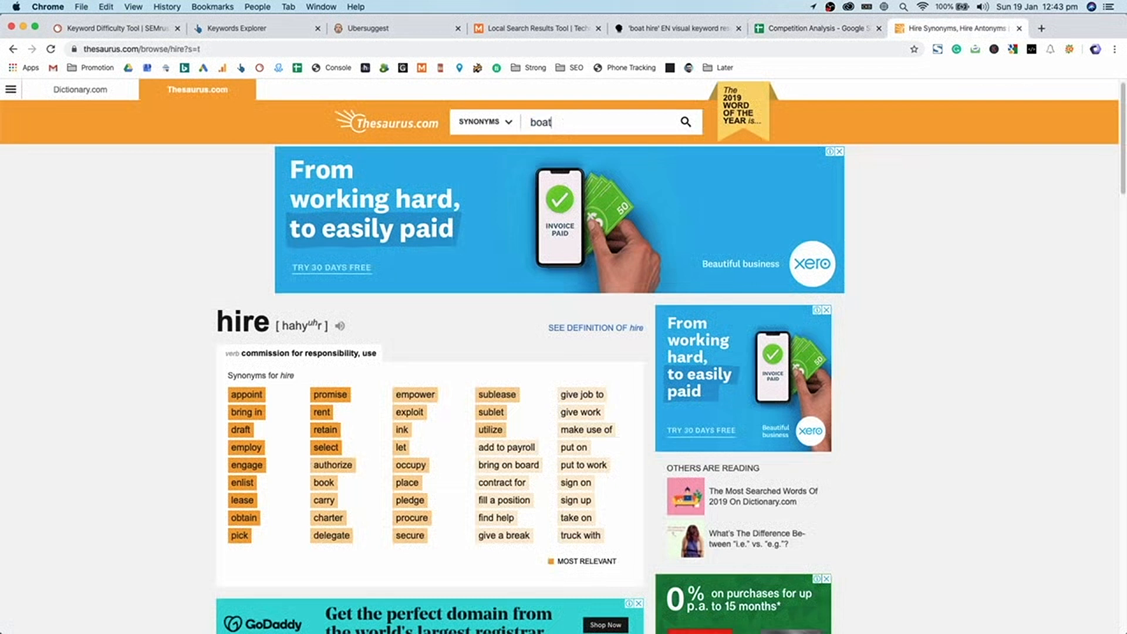
key(Return)
scroll(213, 308, down, 1)
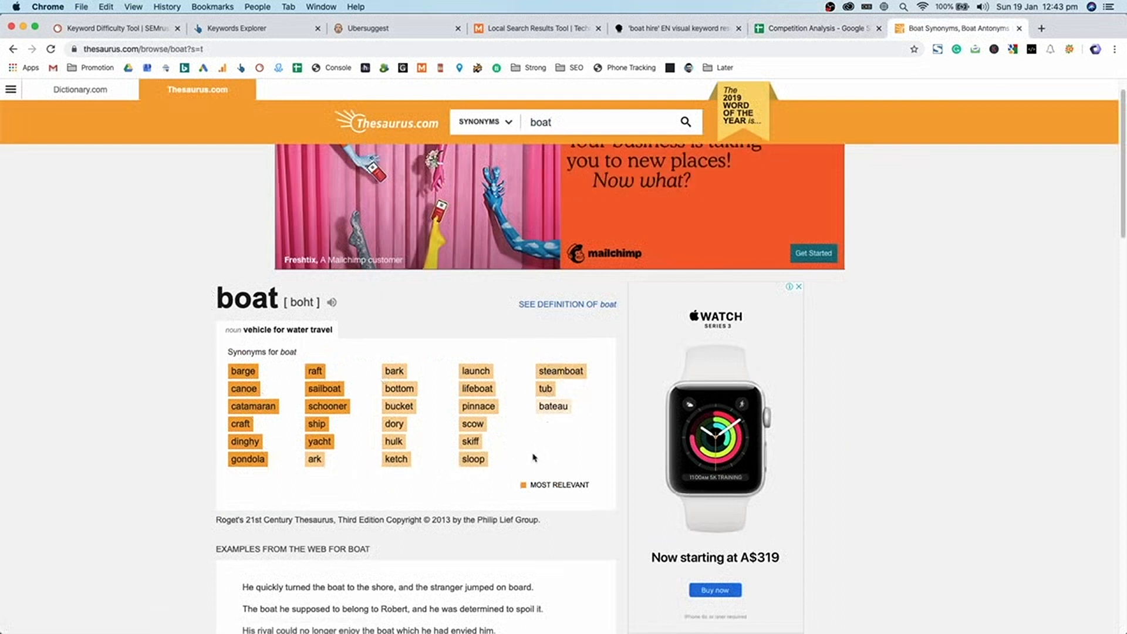
- Cut 'boat' from A11 and paste it into A5 below hire's synonyms
click(787, 28)
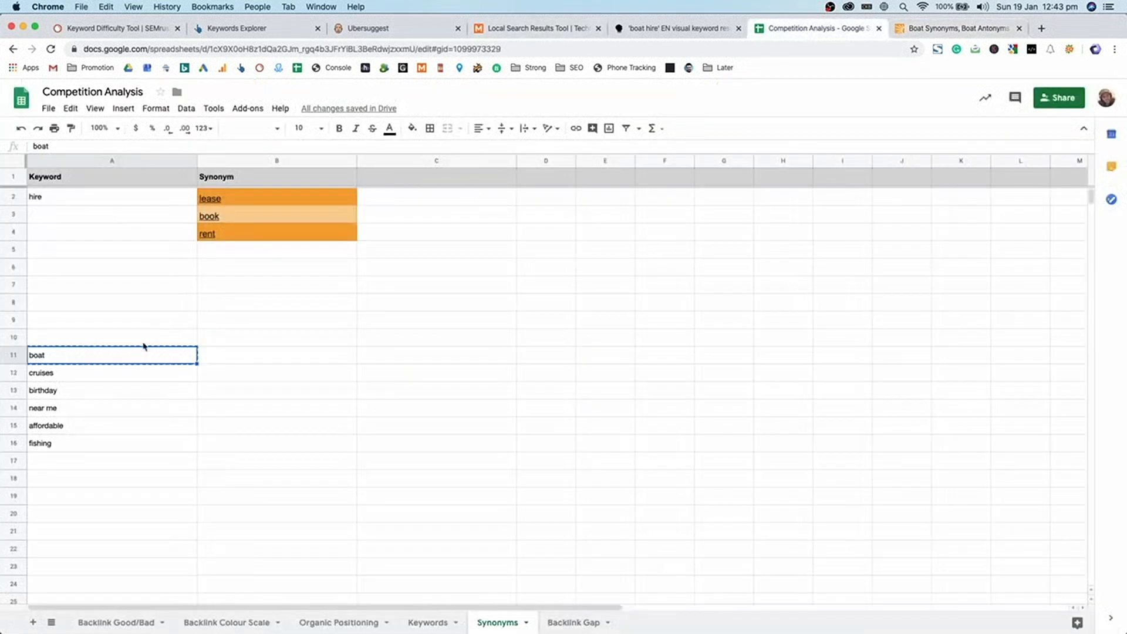
click(135, 266)
key(super+v)
key(super+z)
click(135, 253)
key(super+v)
click(93, 356)
key(super+x)
click(93, 253)
key(super+v)
click(50, 375)
- Copy the birthday keyword and search Thesaurus.com for its synonyms
click(50, 392)
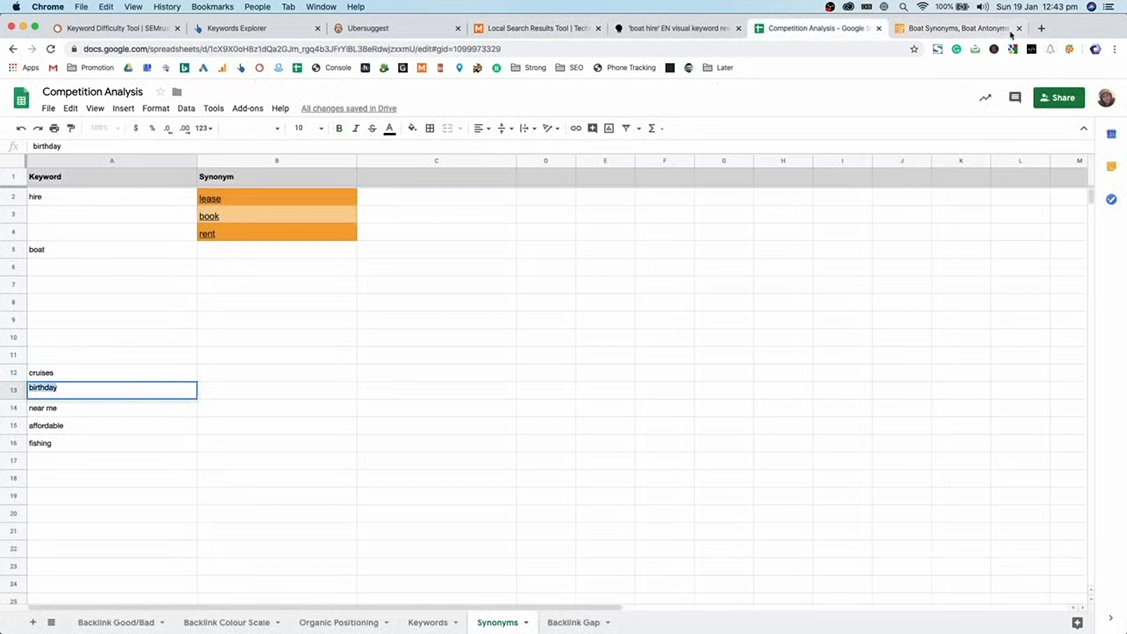
click(968, 29)
key(super+a)
key(super+v)
key(Return)
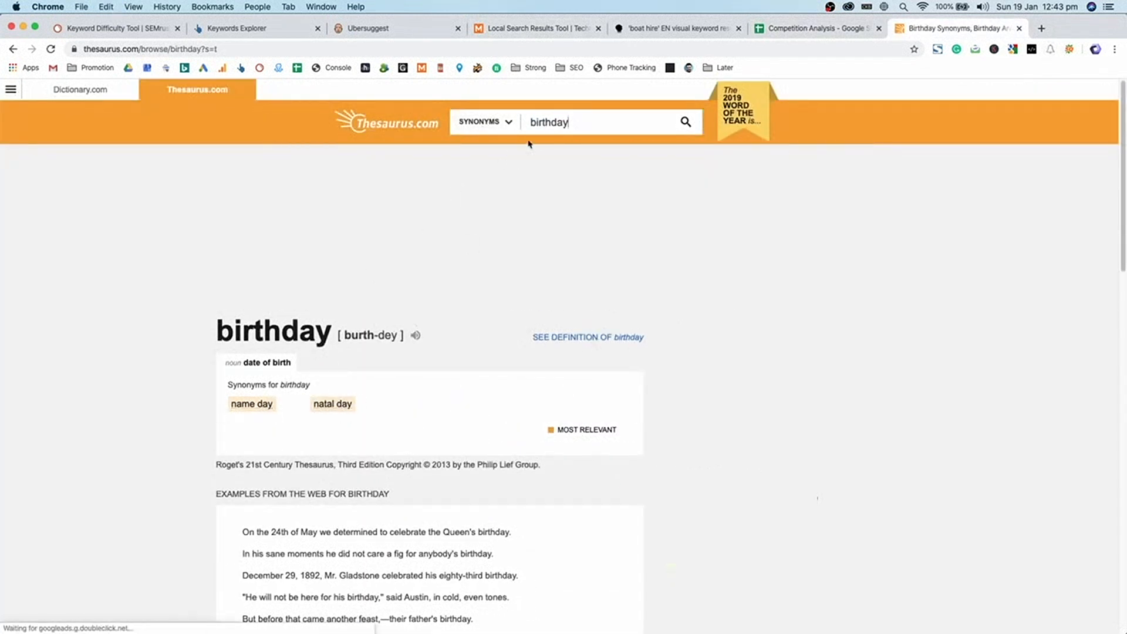
double_click(573, 111)
click(769, 29)
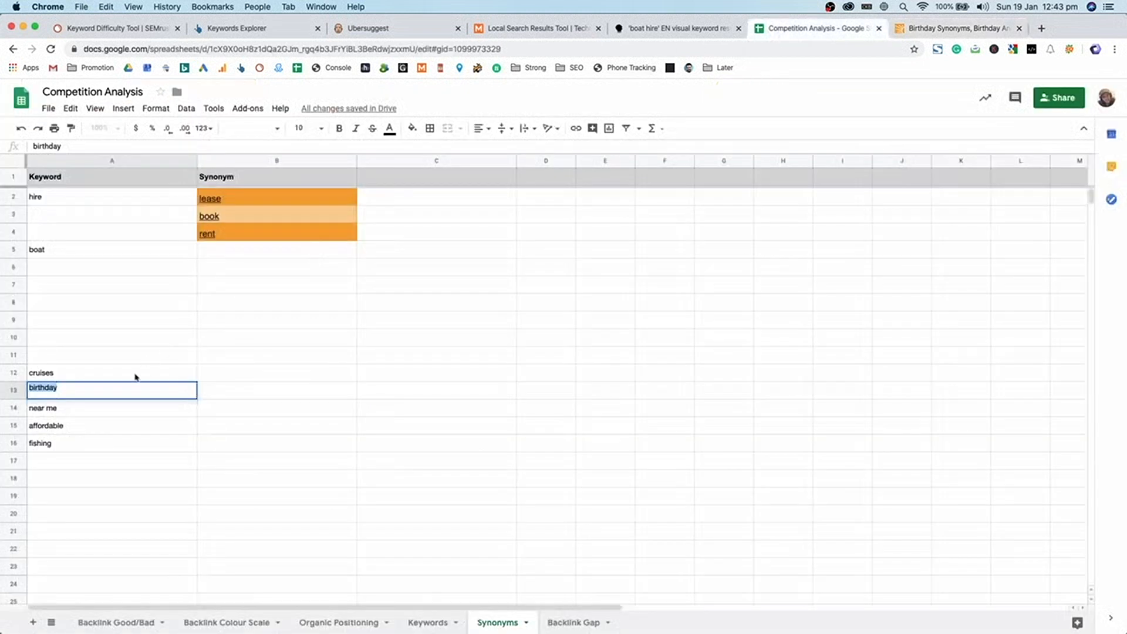
- Move 'birthday' from A13 to A6 and enter 'party' as its synonym in B6
triple_click(50, 390)
key(ctrl+x)
click(73, 270)
key(ctrl+v)
click(208, 254)
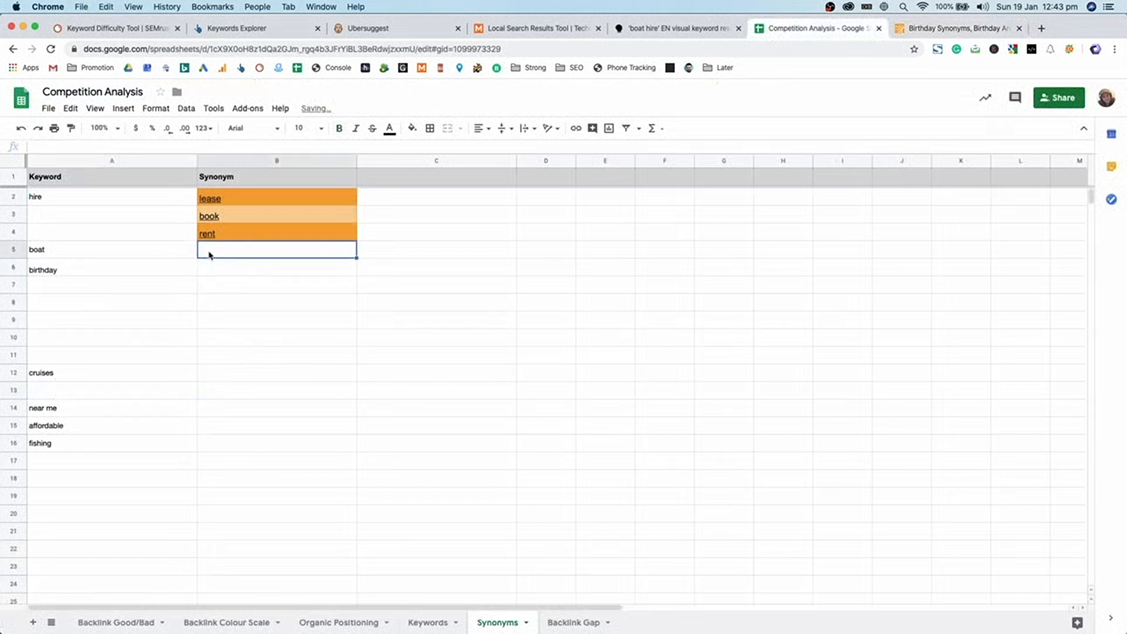
text(y)
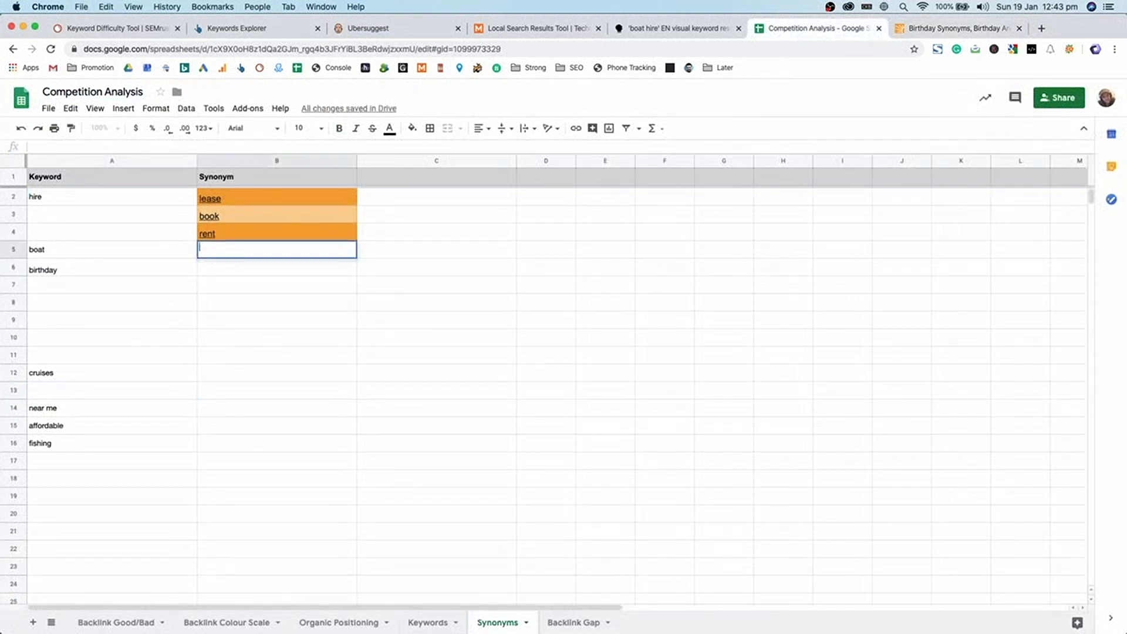
key(Return)
text(party)
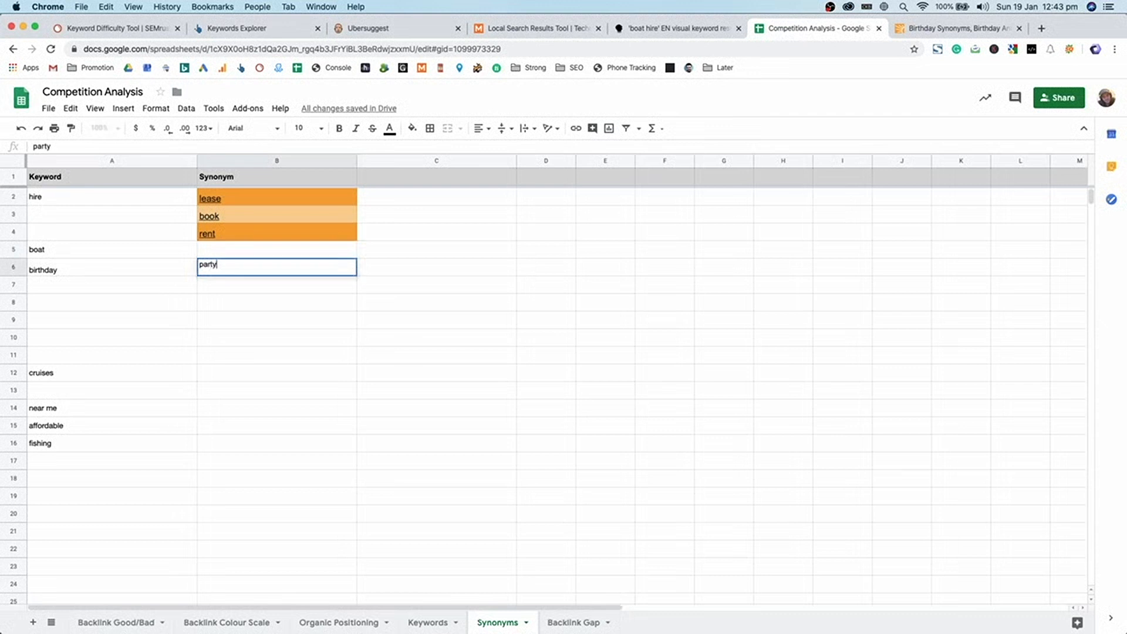
key(Return)
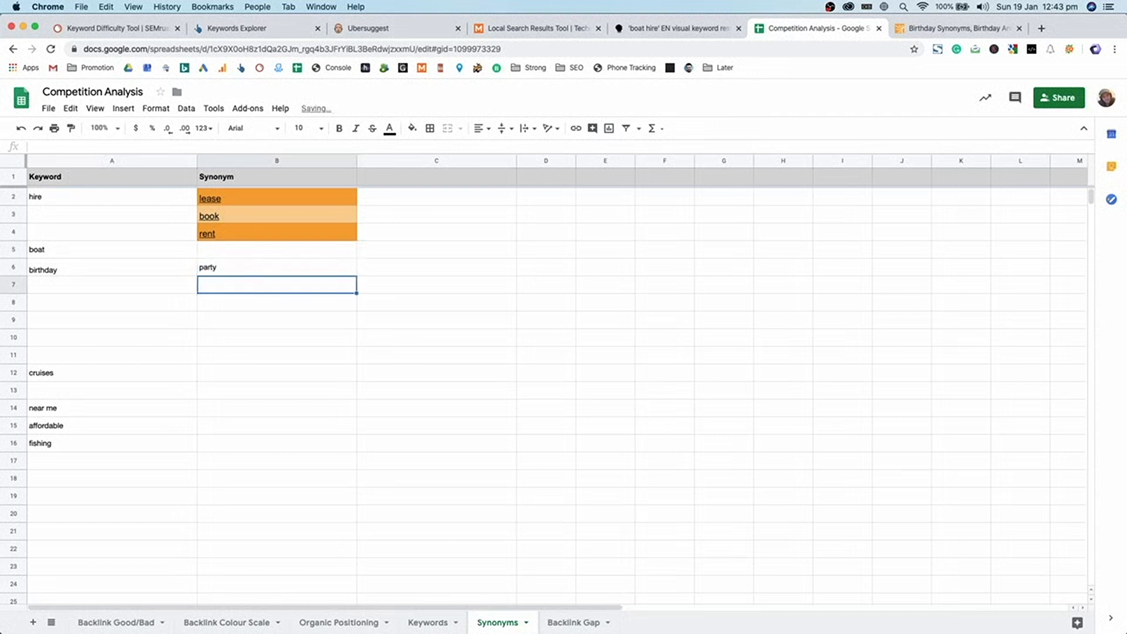
- Copy the 'affordable' keyword and search Thesaurus.com for its synonyms
click(70, 361)
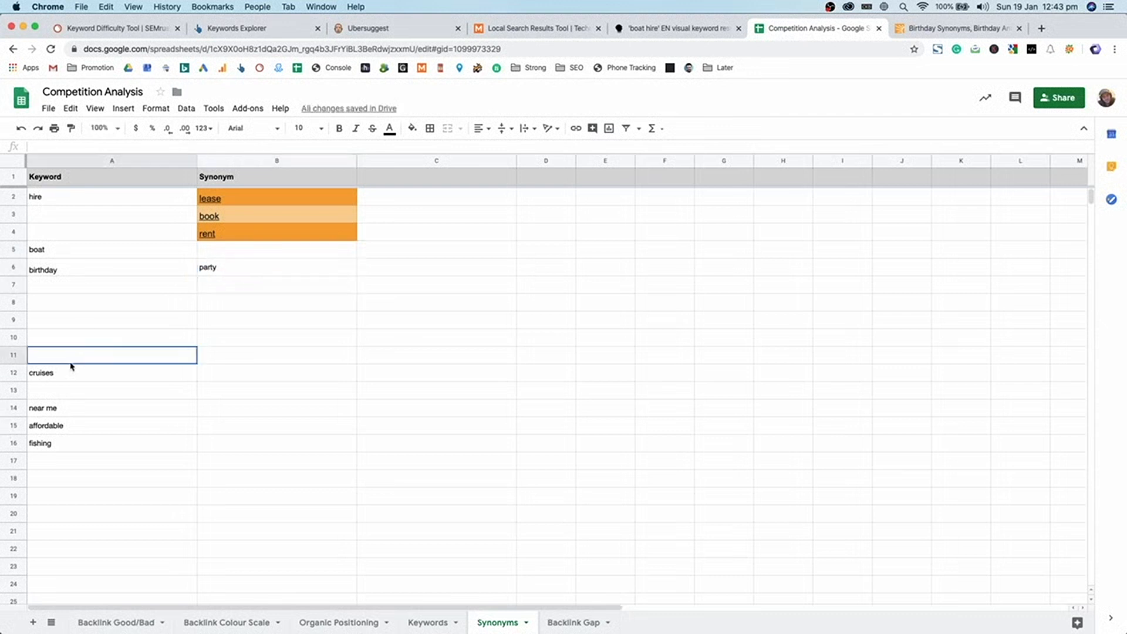
click(68, 406)
click(68, 424)
key(super+c)
click(962, 28)
key(super+v)
key(Return)
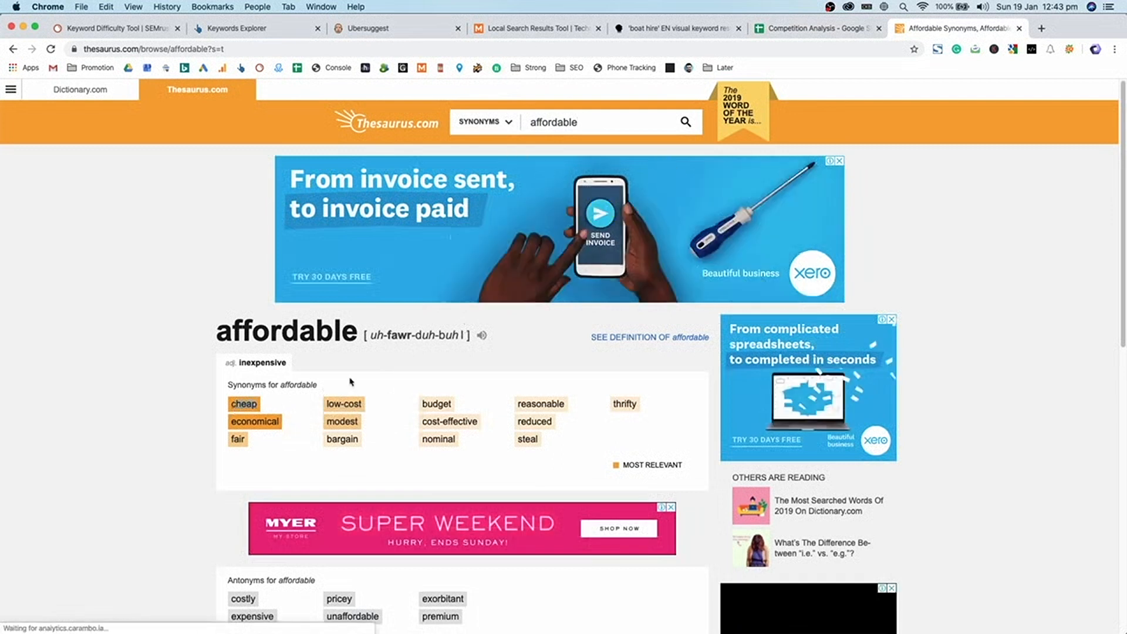
- Paste cheap beside affordable in B15 and move blank rows 17–20 above fishing
click(853, 34)
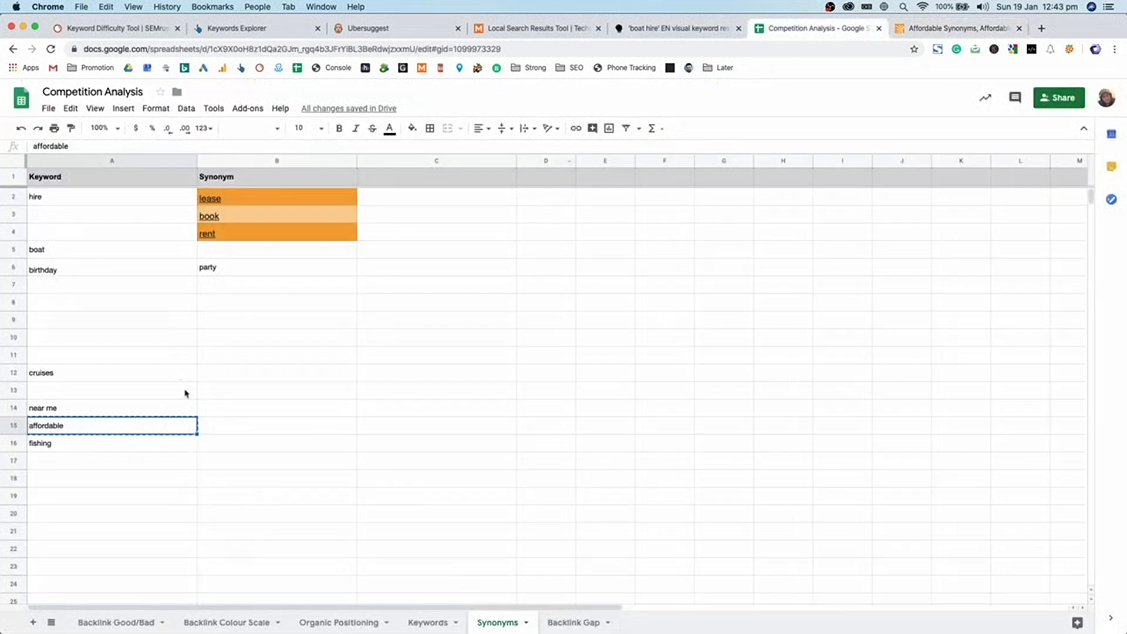
click(238, 418)
key(super+v)
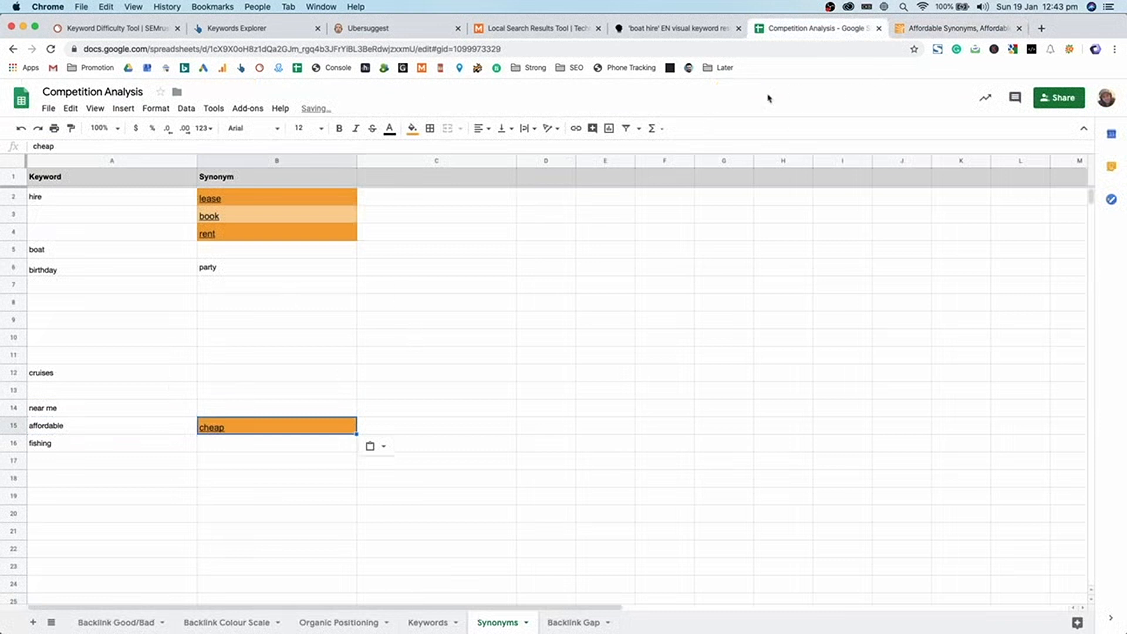
drag(21, 464, 13, 513)
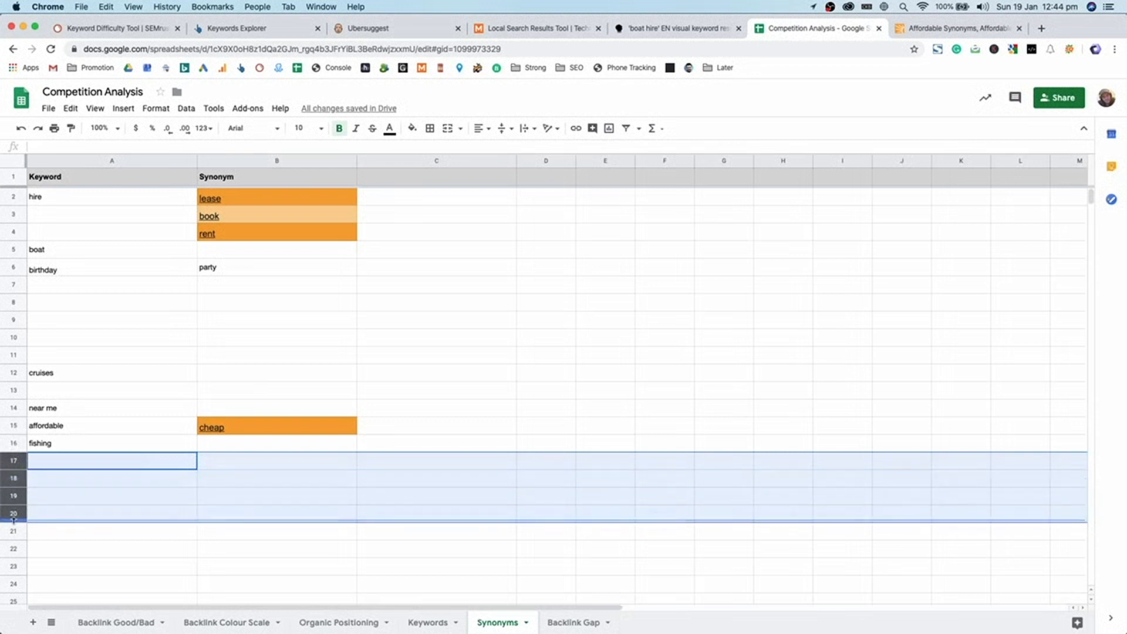
drag(13, 480, 17, 442)
- Copy low-cost from the thesaurus and paste it under cheap in B16
click(963, 29)
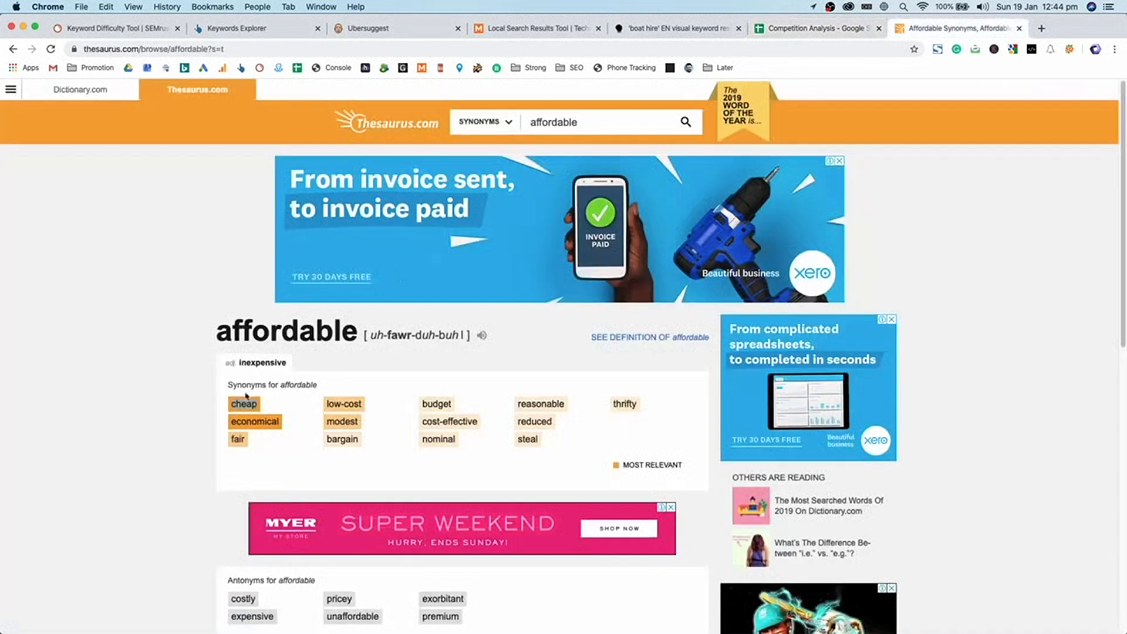
drag(323, 405, 362, 405)
key(super+c)
click(773, 29)
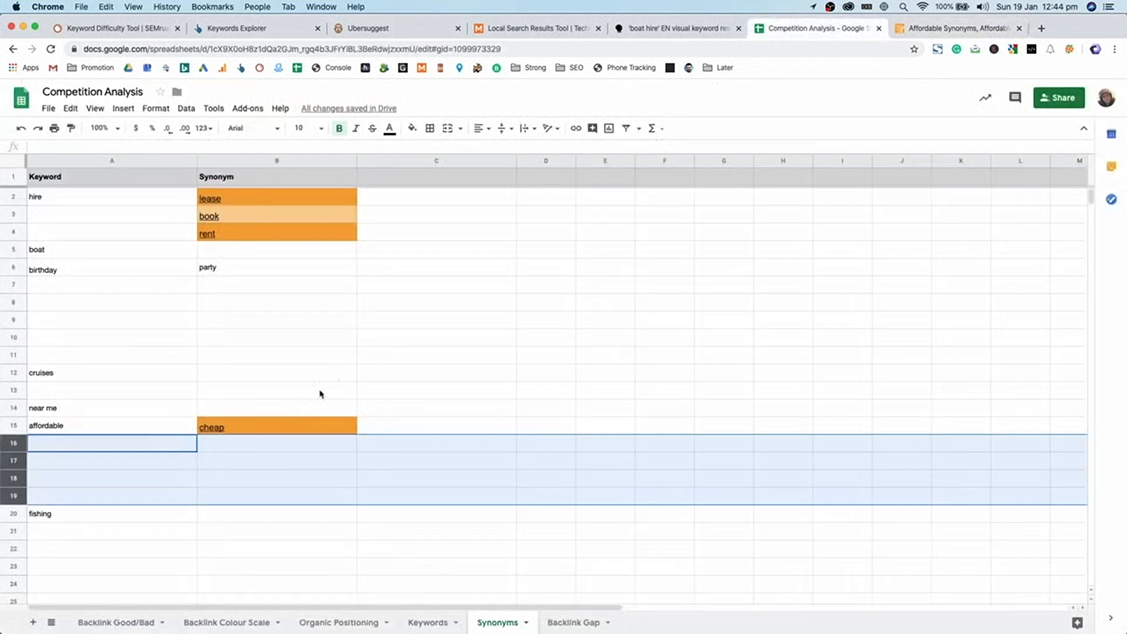
click(283, 447)
key(super+v)
- Enter Budget in B17 and close the thesaurus tab
click(275, 465)
text(Budget)
key(Return)
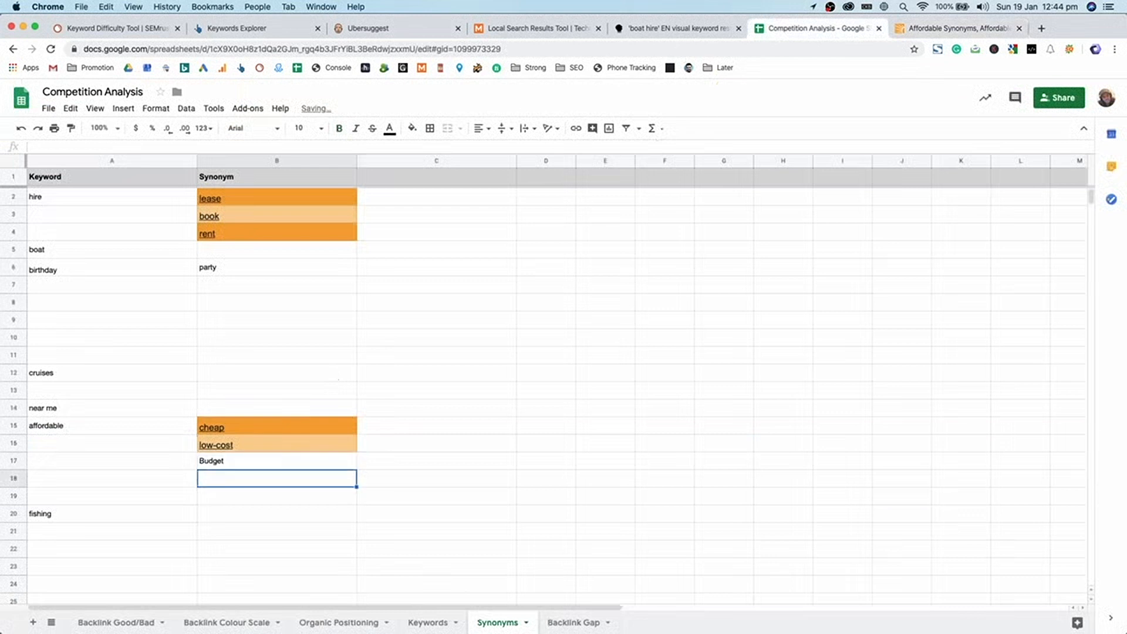
click(939, 28)
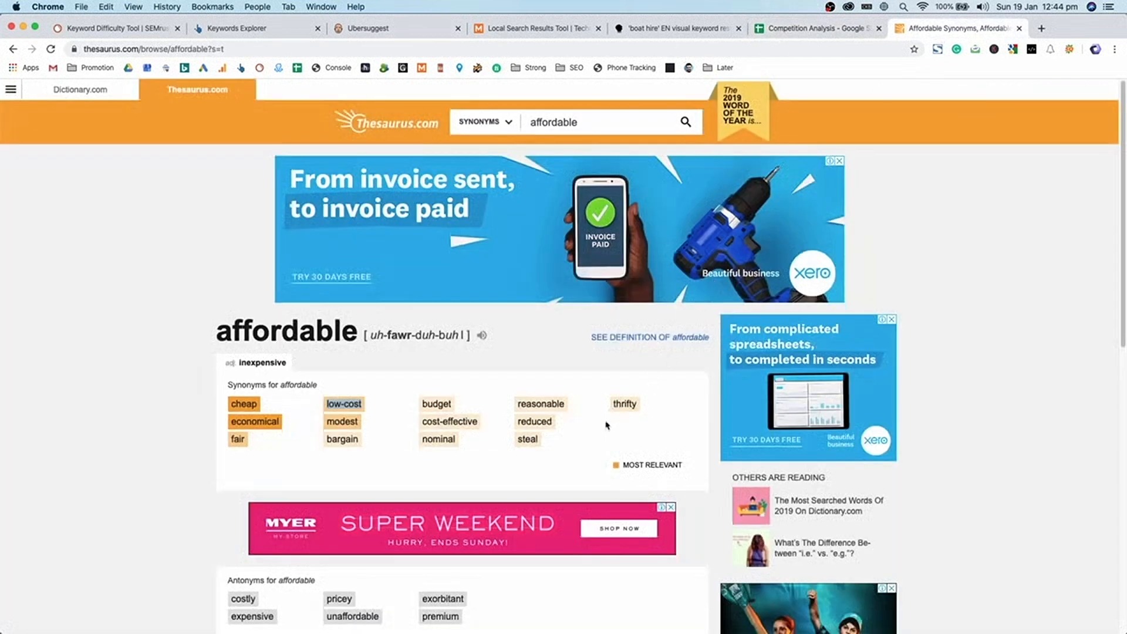
click(565, 438)
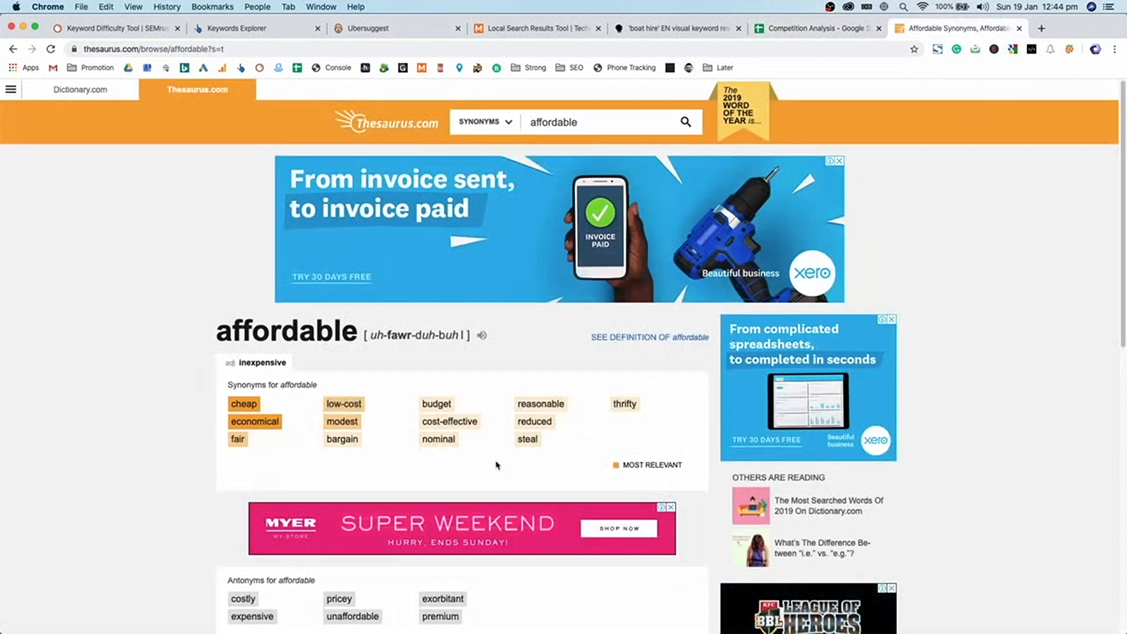
key(super+w)
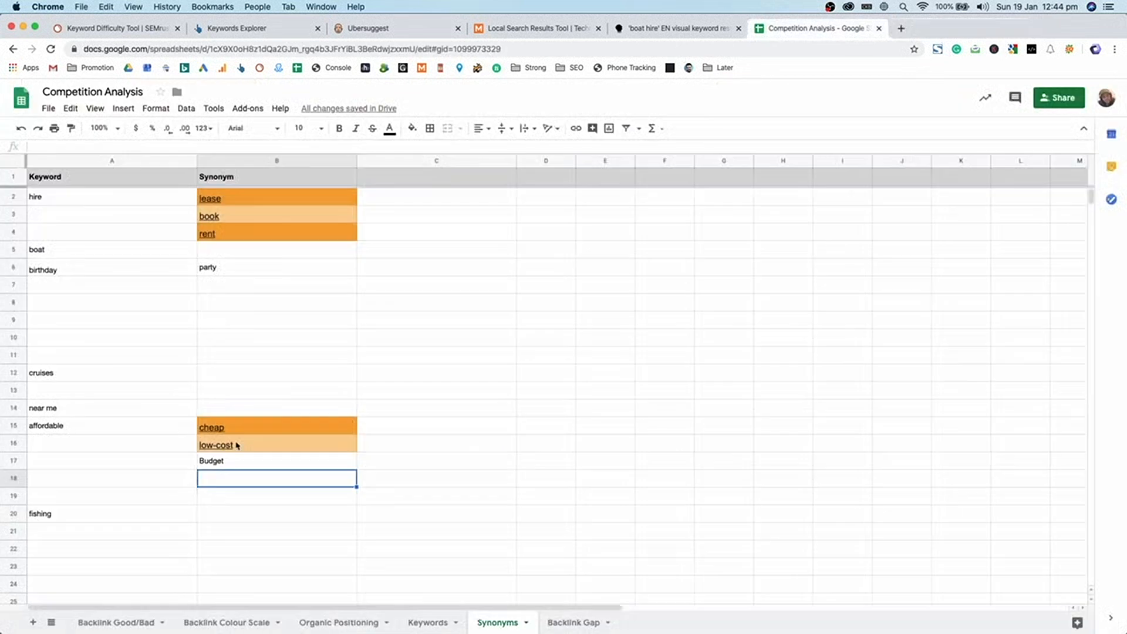
- Move the affordable rows 15–17 up above boat, under hire
click(13, 460)
shift+click(13, 426)
drag(13, 426, 13, 253)
click(235, 286)
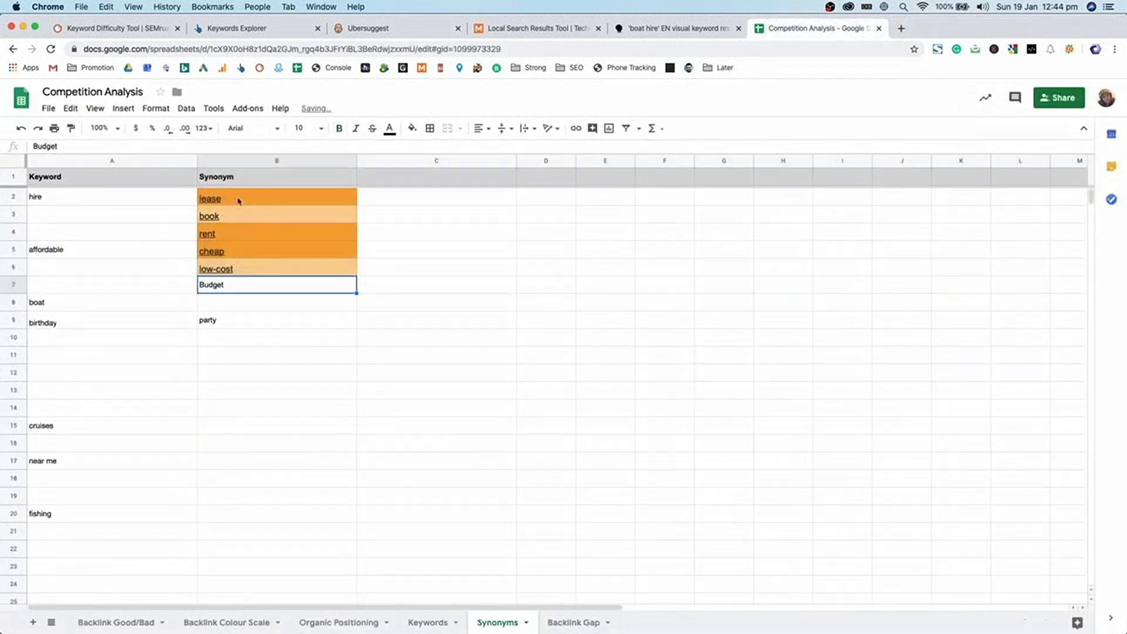
- Paint column C's plain formatting onto the synonyms to remove the orange fills
drag(464, 203, 483, 593)
click(71, 128)
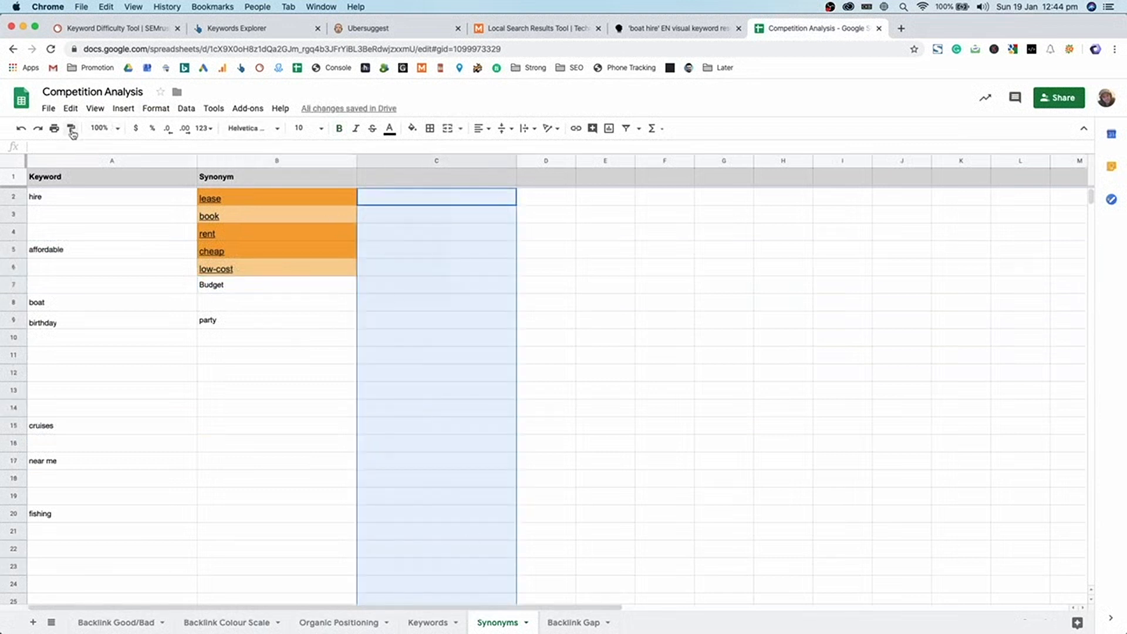
click(273, 196)
click(405, 307)
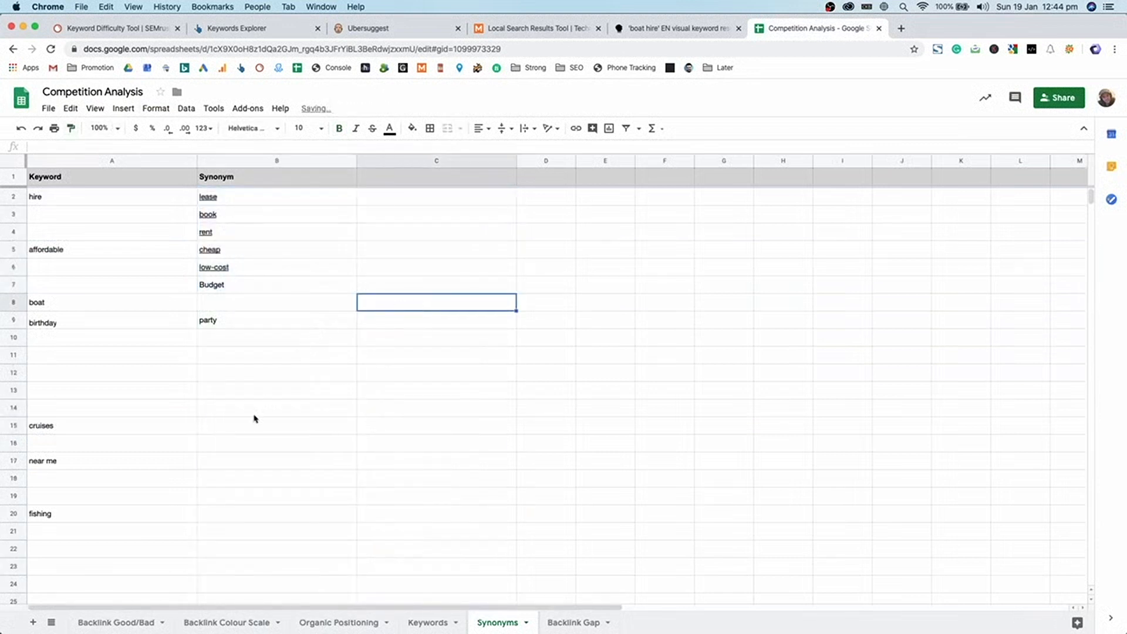
- Cut cruises and near me and paste them into A10 and A11
click(84, 433)
key(super+x)
click(86, 338)
key(super+v)
click(55, 462)
key(super+x)
click(62, 357)
key(super+v)
- Cut fishing and paste it into A12 below near me
click(43, 531)
click(43, 514)
key(super+x)
click(57, 378)
key(super+v)
click(349, 290)
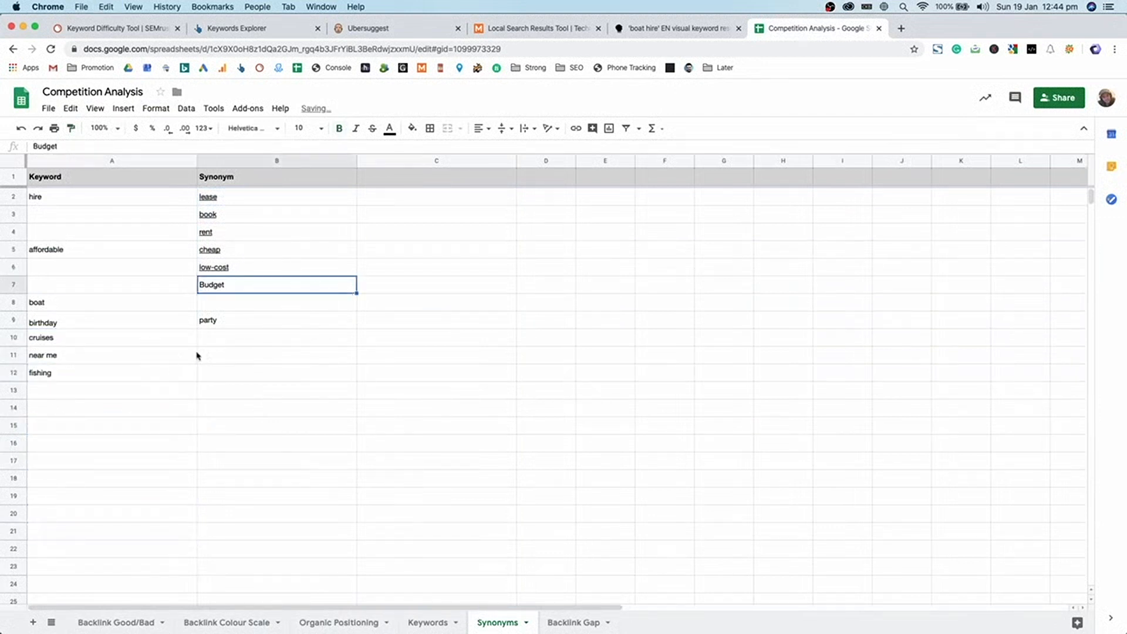
click(141, 204)
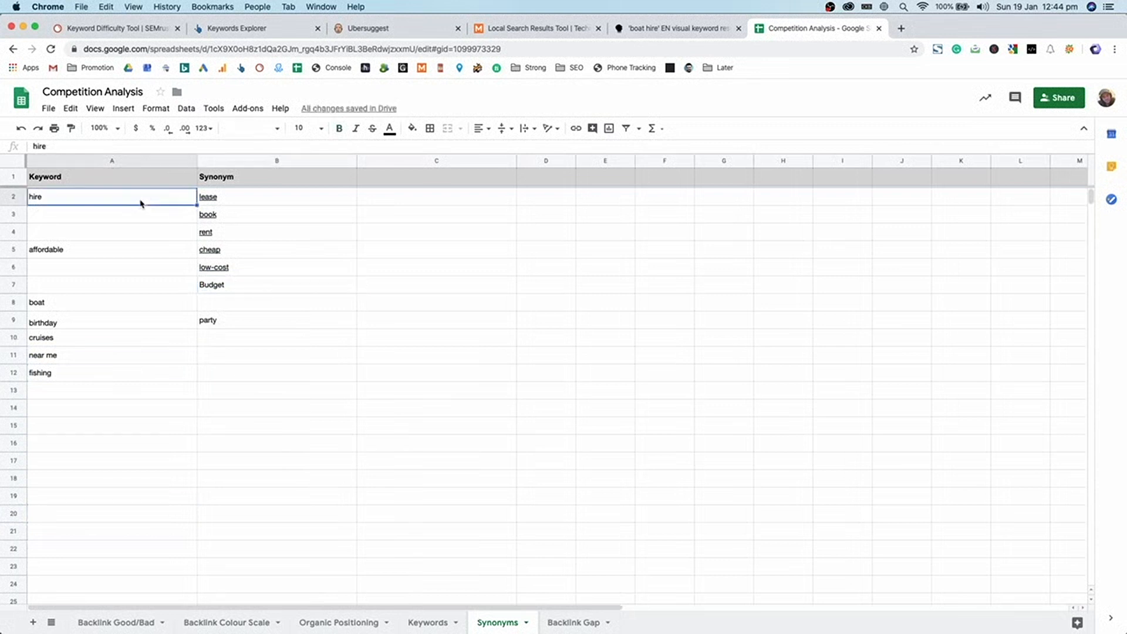
- Inspect the hire keyword and its synonyms lease, book and rent without changing them
click(216, 198)
click(65, 200)
double_click(114, 199)
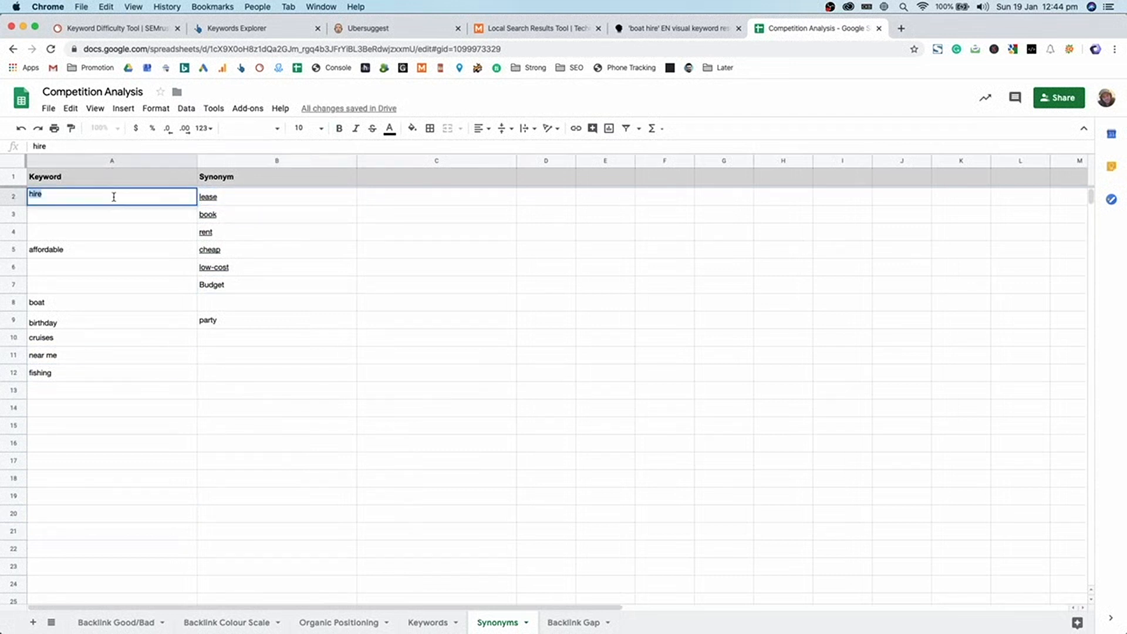
double_click(246, 203)
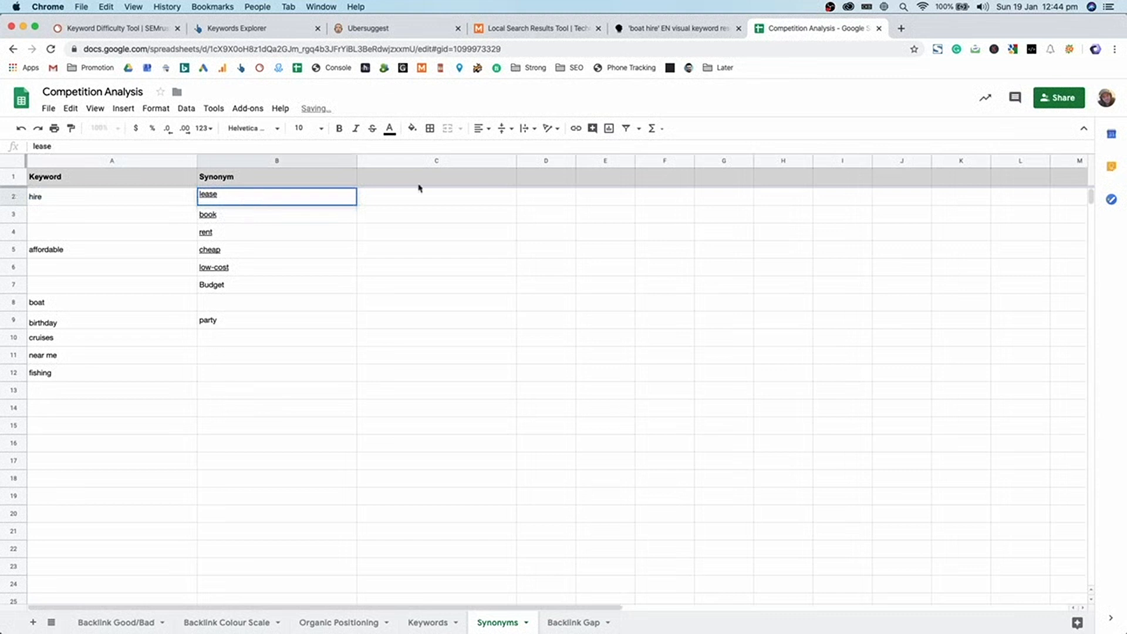
click(415, 224)
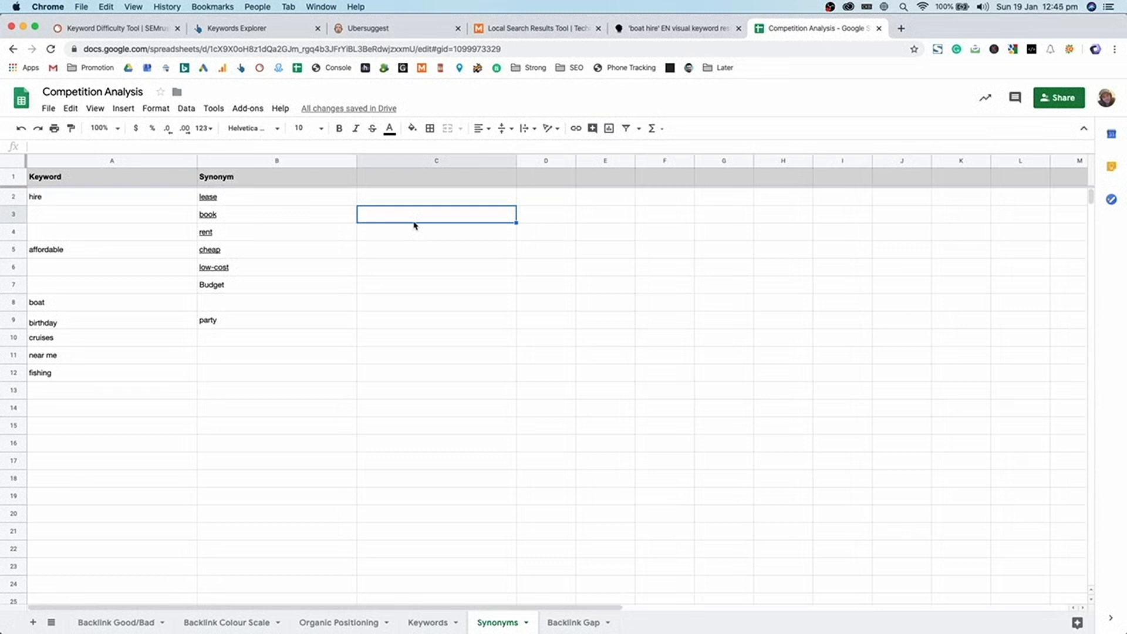
click(187, 201)
drag(210, 201, 229, 238)
click(606, 217)
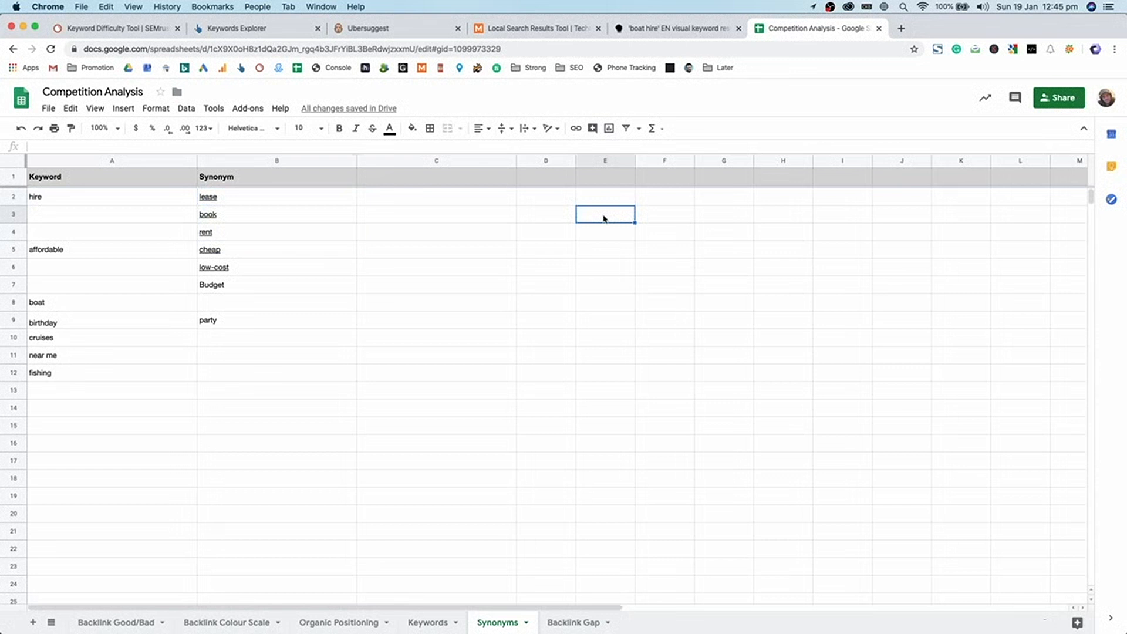
drag(273, 232, 241, 399)
click(518, 286)
- Look over the full keyword and synonym list, then go to the top of the Keywords sheet
click(242, 395)
scroll(243, 404, down, 3)
scroll(261, 428, up, 3)
drag(251, 460, 73, 201)
click(77, 198)
scroll(232, 368, down, 5)
scroll(244, 382, up, 5)
drag(245, 372, 58, 197)
click(377, 483)
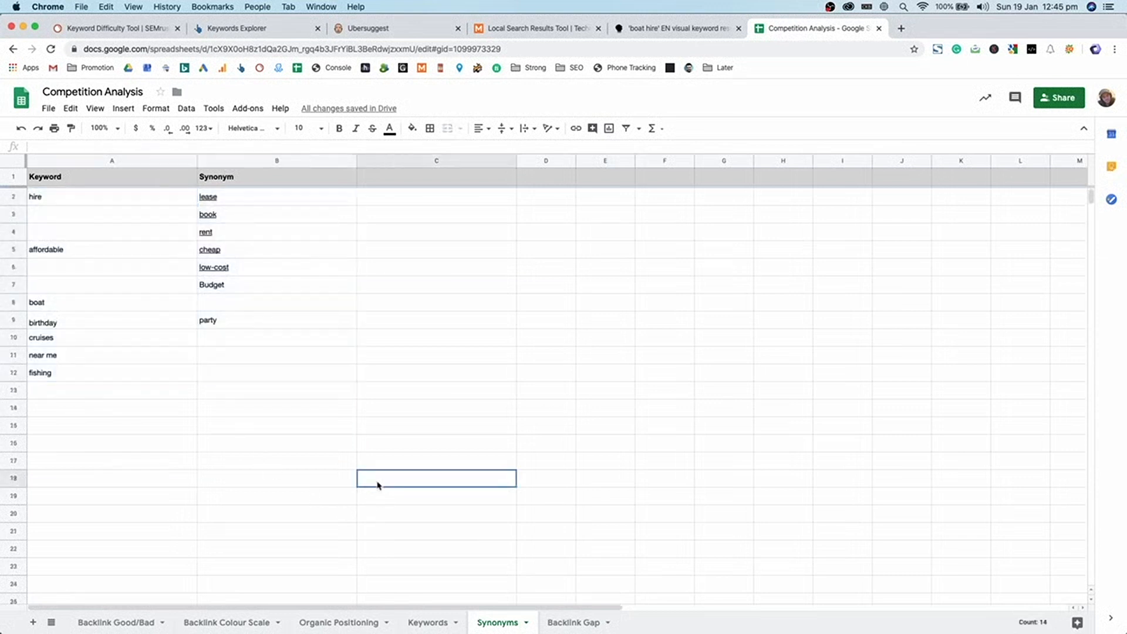
click(427, 620)
scroll(353, 379, up, 10)
scroll(303, 427, up, 10)
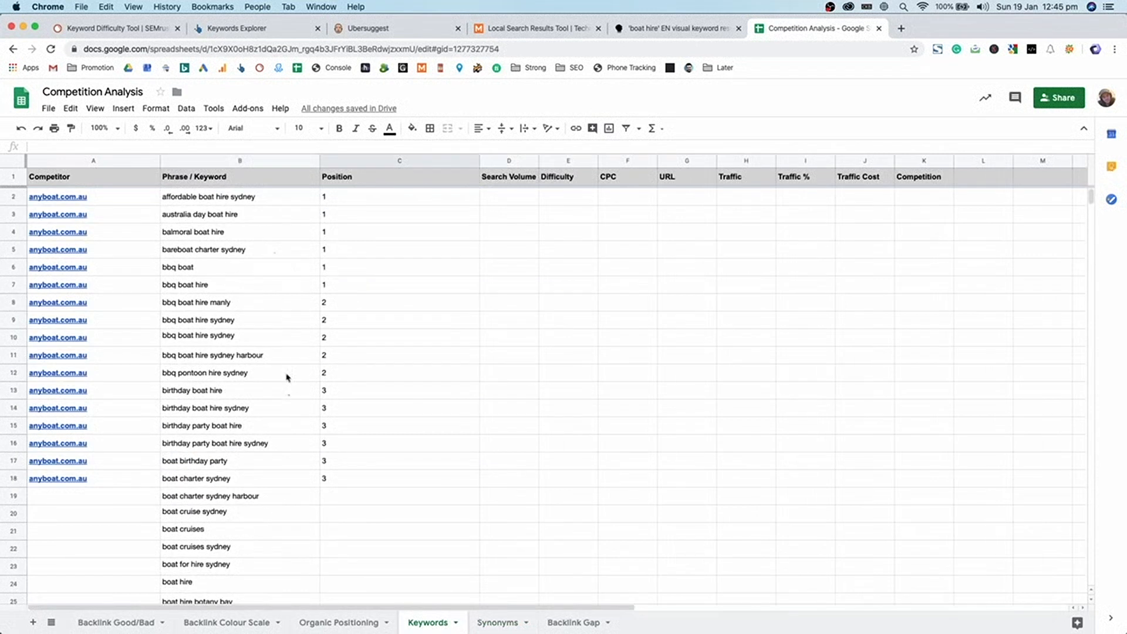
- Clear the duplicate bbq boat hire sydney in row 10, with its competitor and position
click(274, 334)
click(265, 304)
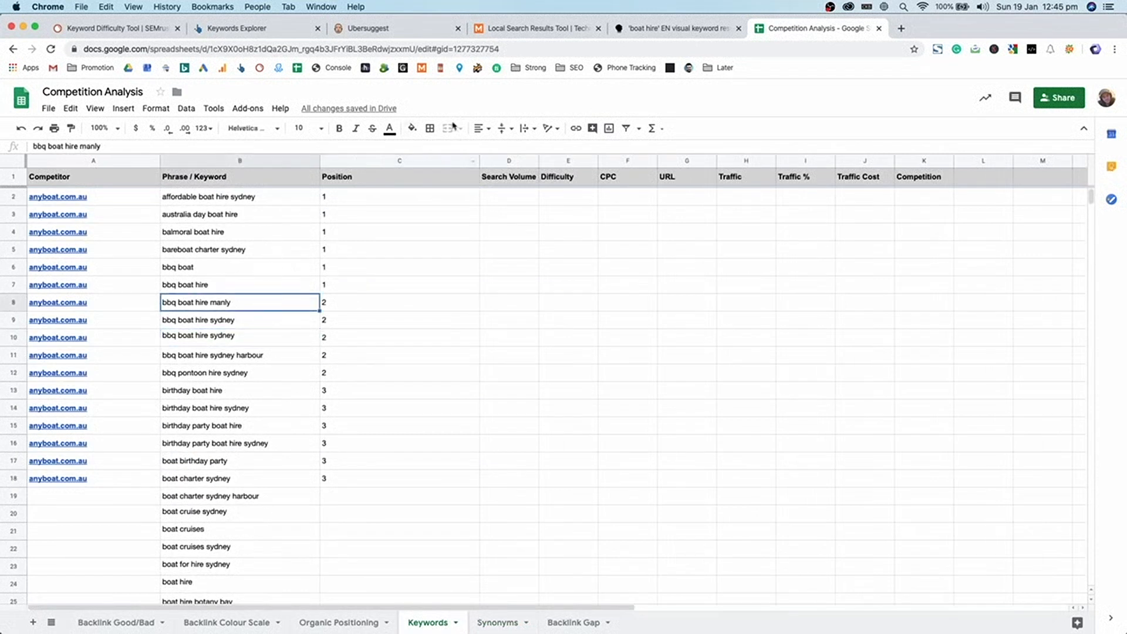
drag(288, 196, 254, 518)
click(254, 518)
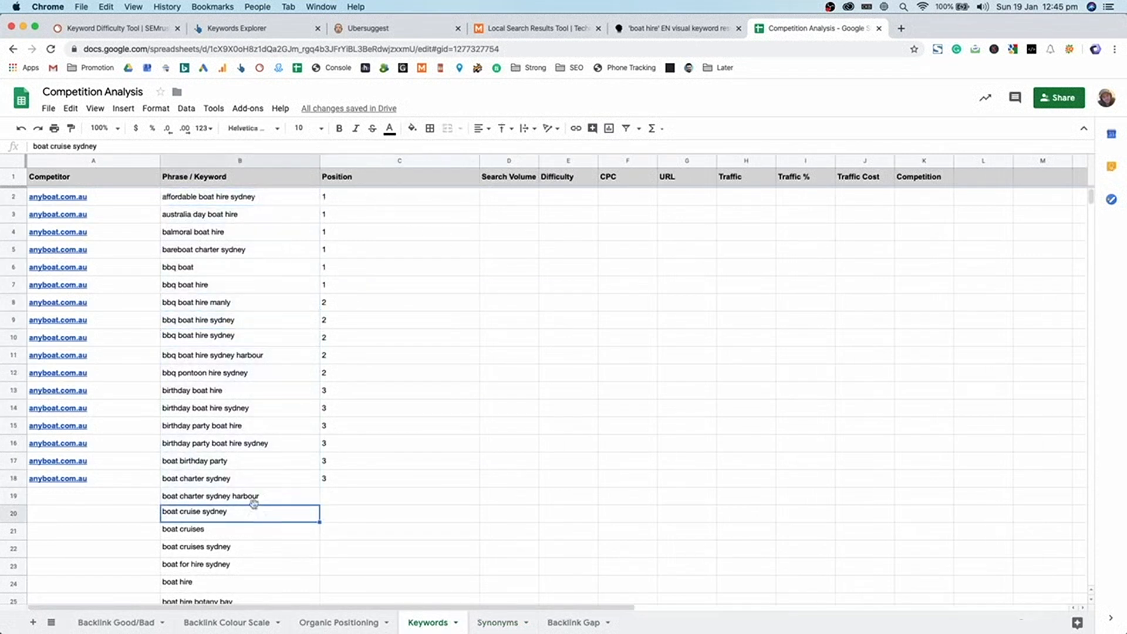
click(223, 342)
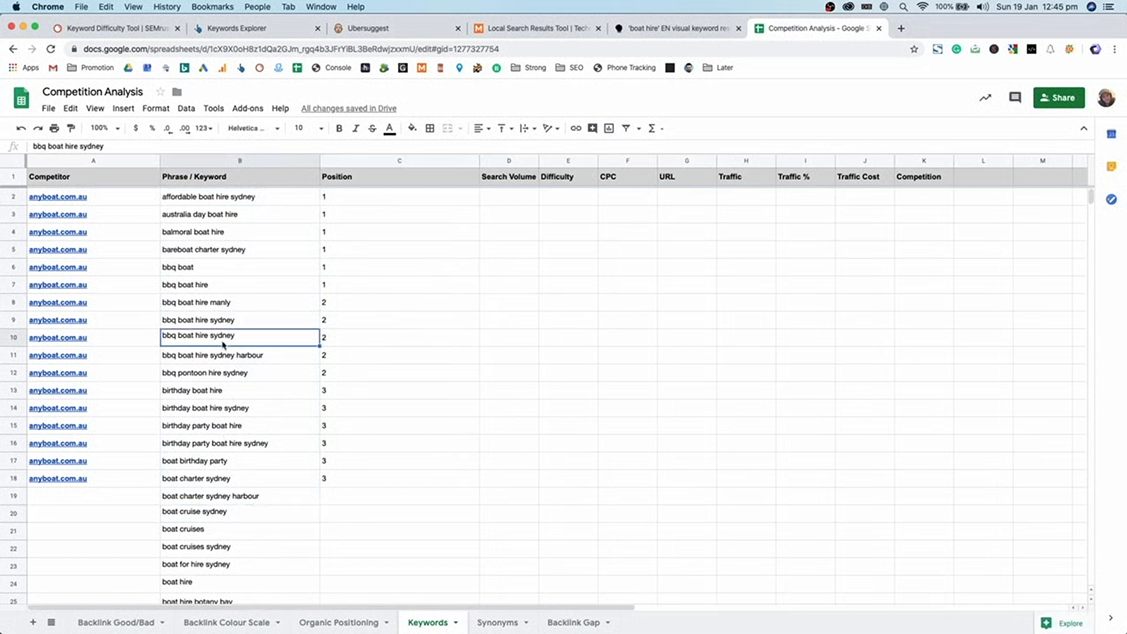
key(Delete)
drag(336, 342, 62, 340)
key(Delete)
click(236, 341)
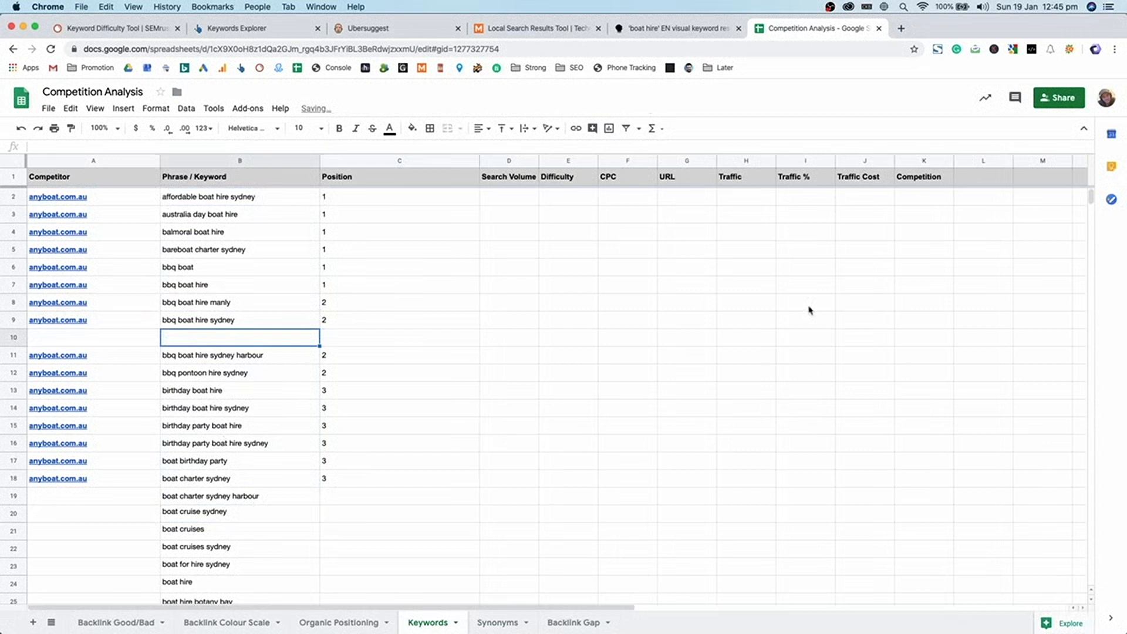
click(346, 321)
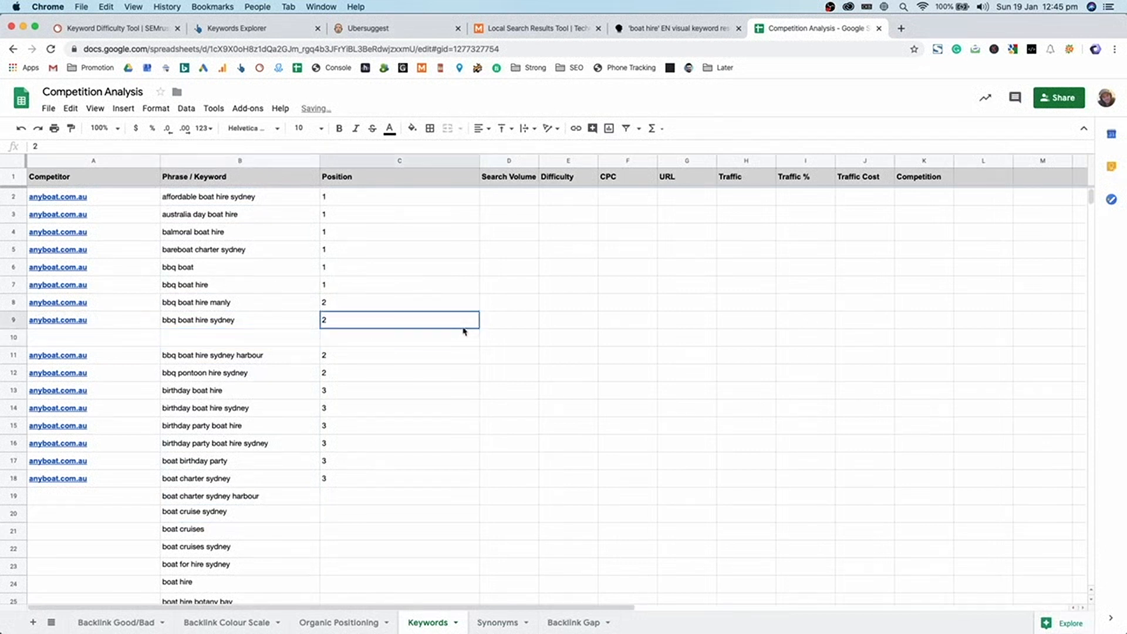
- Check the cheap boat hire related search on the Local Search Results Tool, then return
click(576, 29)
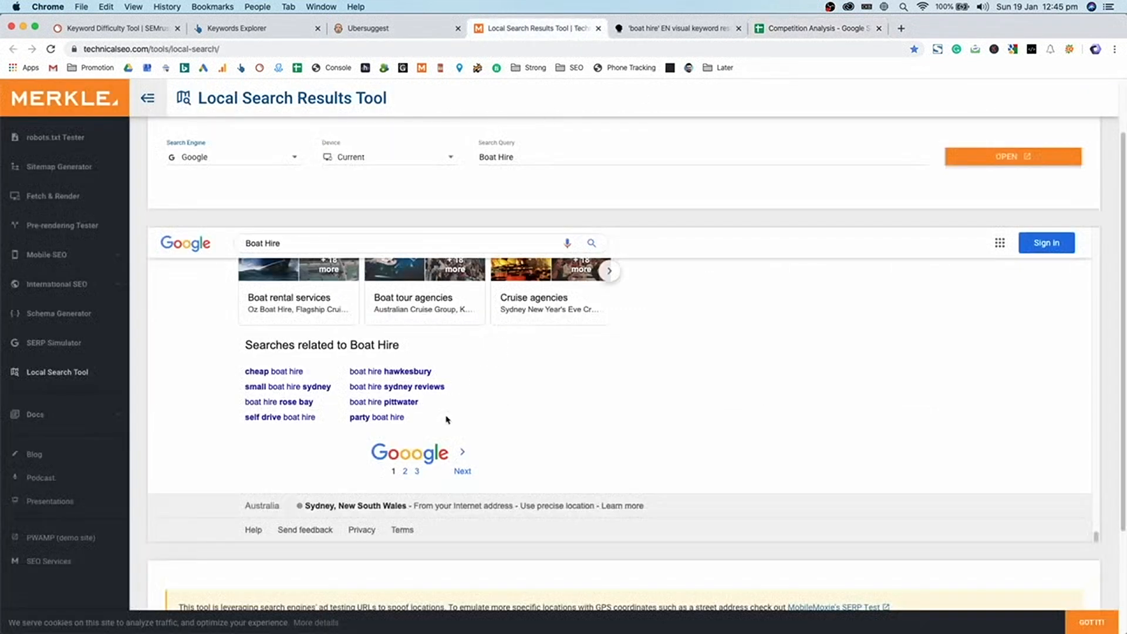
drag(235, 370, 315, 371)
click(578, 418)
scroll(579, 417, up, 10)
scroll(654, 421, up, 10)
click(824, 28)
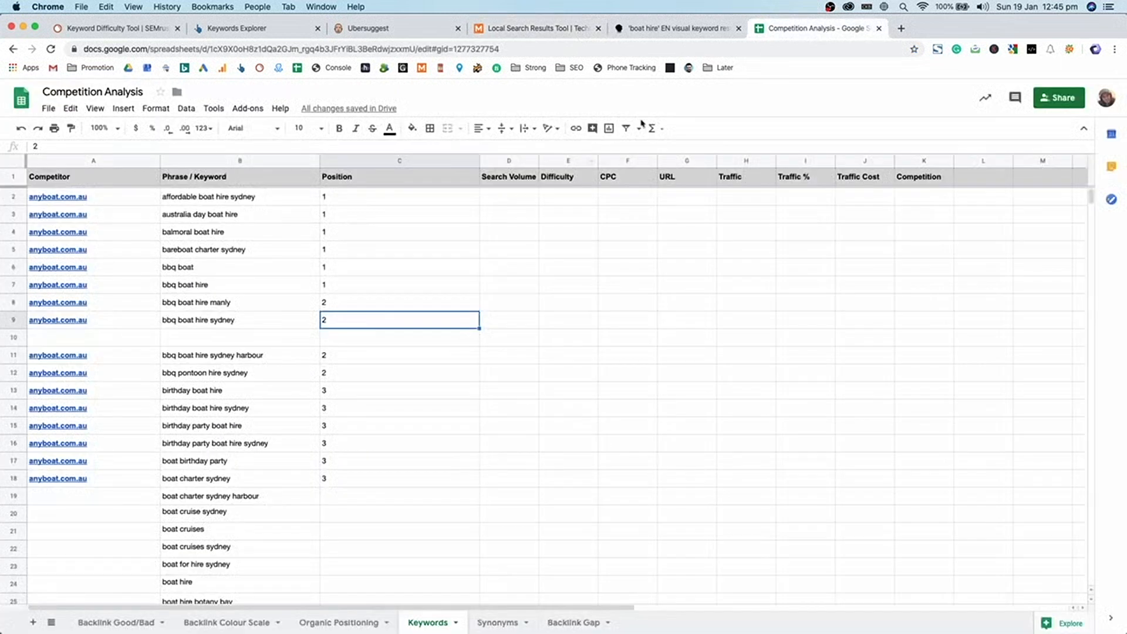
click(327, 337)
- Delete the empty row 10 and check the list down to yacht rentals
right_click(21, 343)
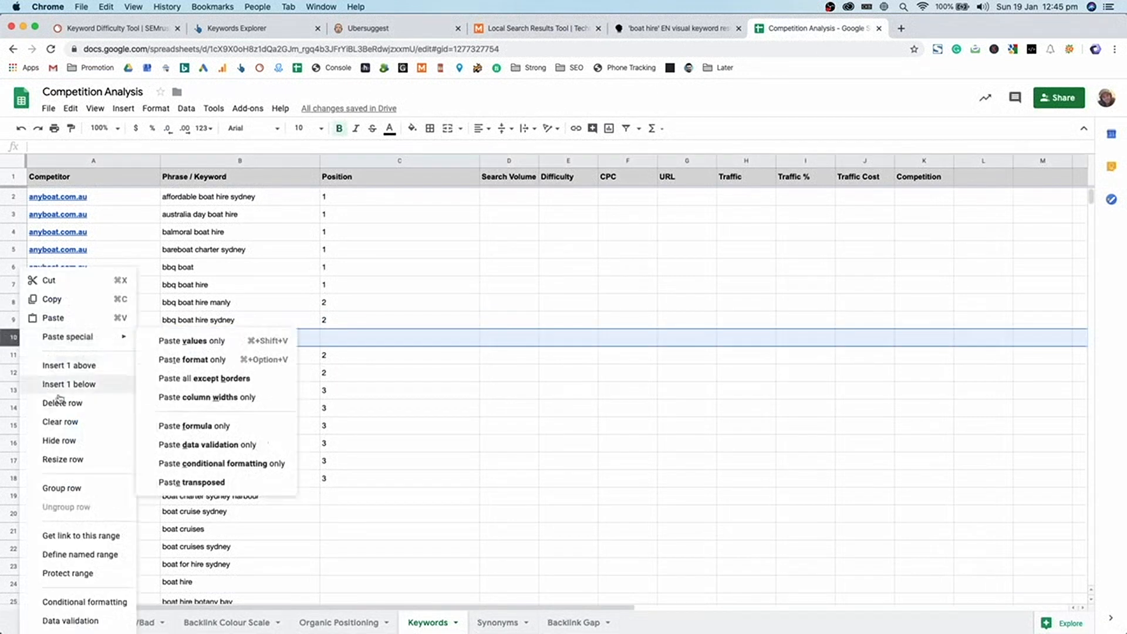
click(87, 412)
scroll(337, 410, down, 20)
scroll(331, 417, down, 20)
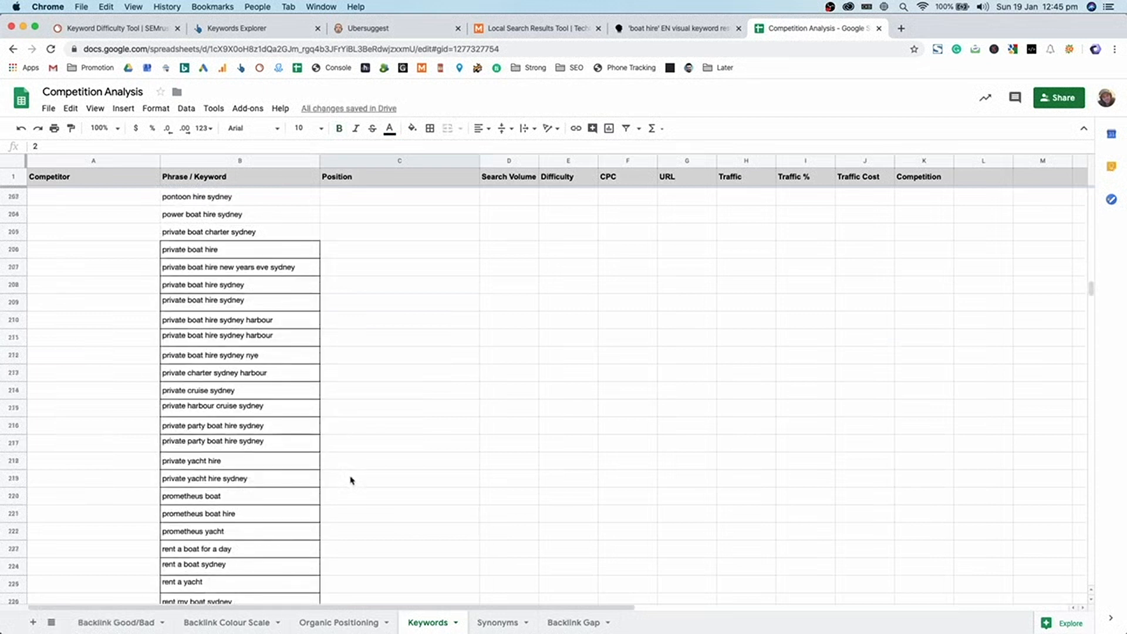
click(239, 216)
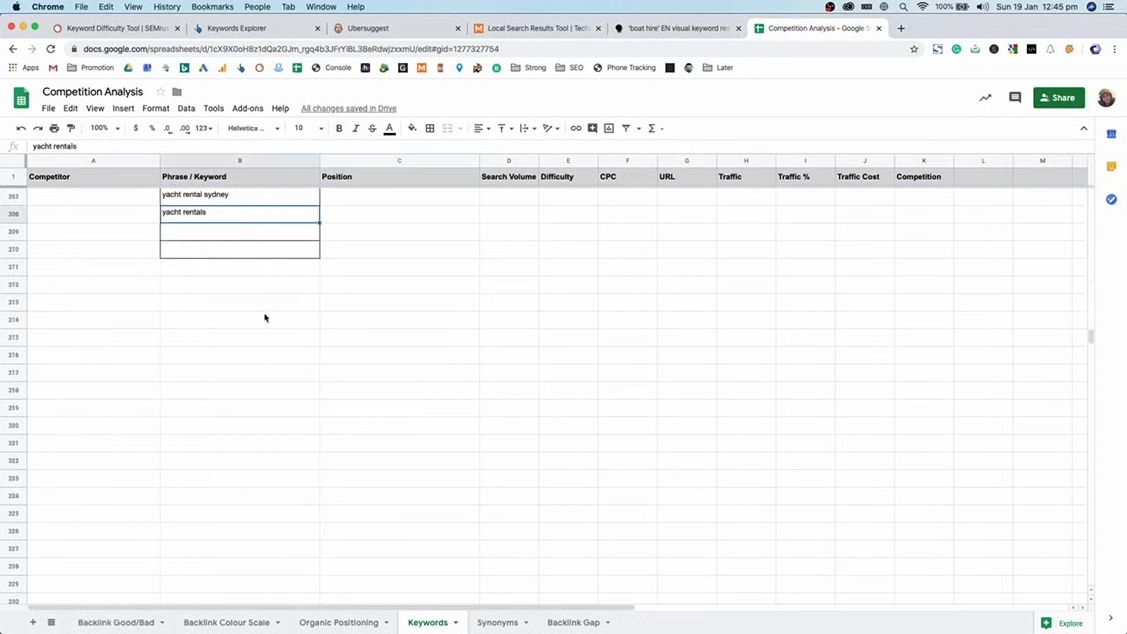
scroll(264, 317, up, 6)
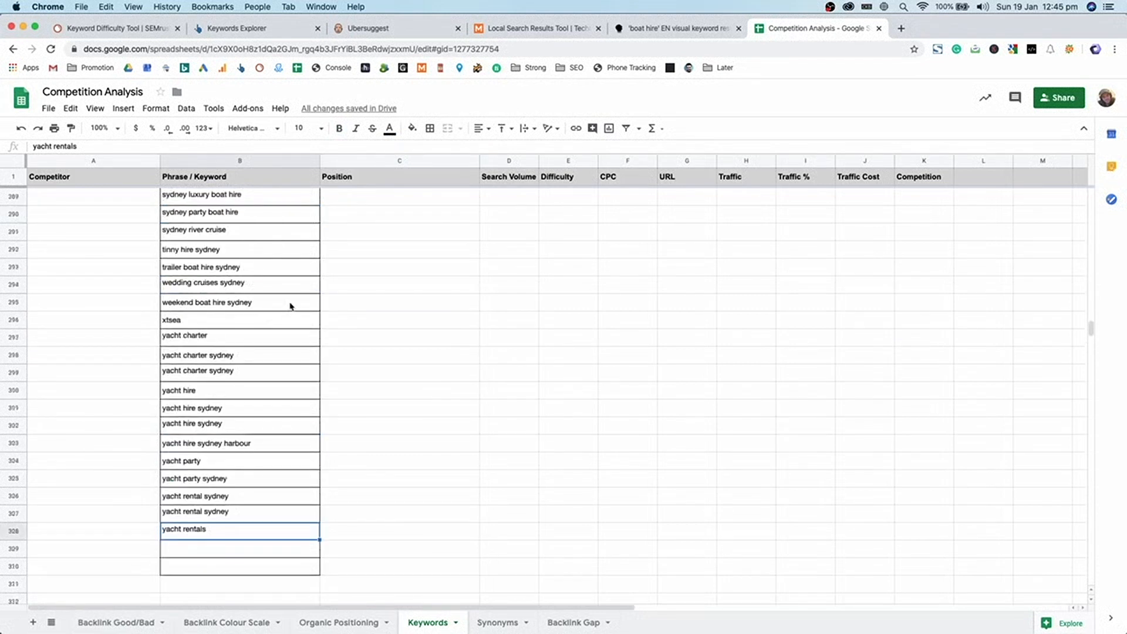
click(244, 393)
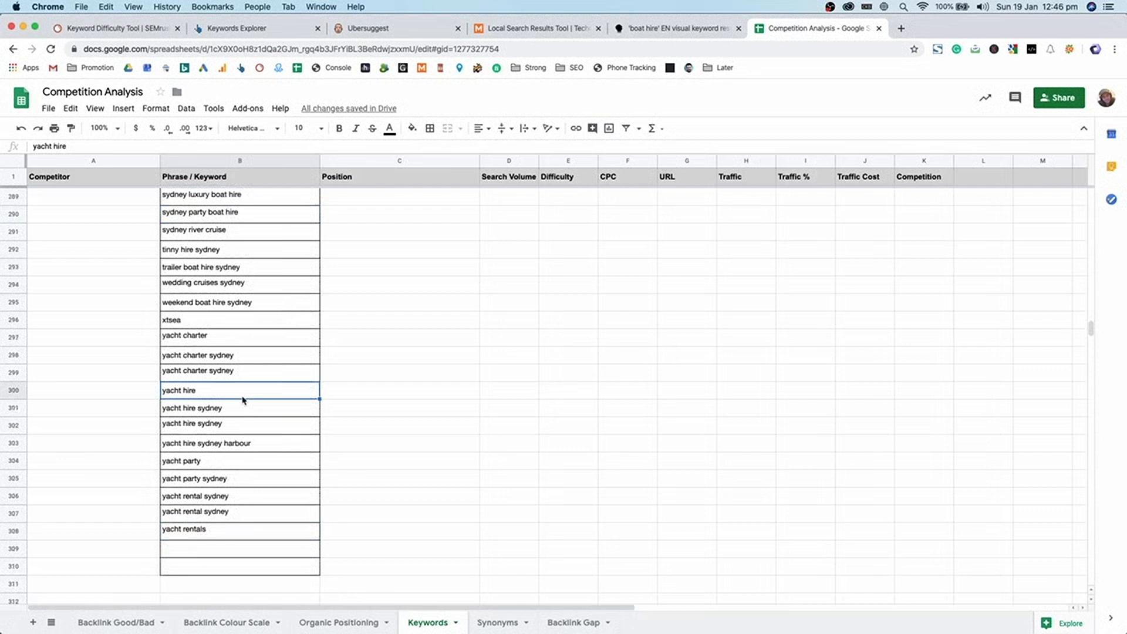
- Return to the top of the list and check the position value in row 10
key(ctrl+Up)
key(ctrl+Up)
click(698, 243)
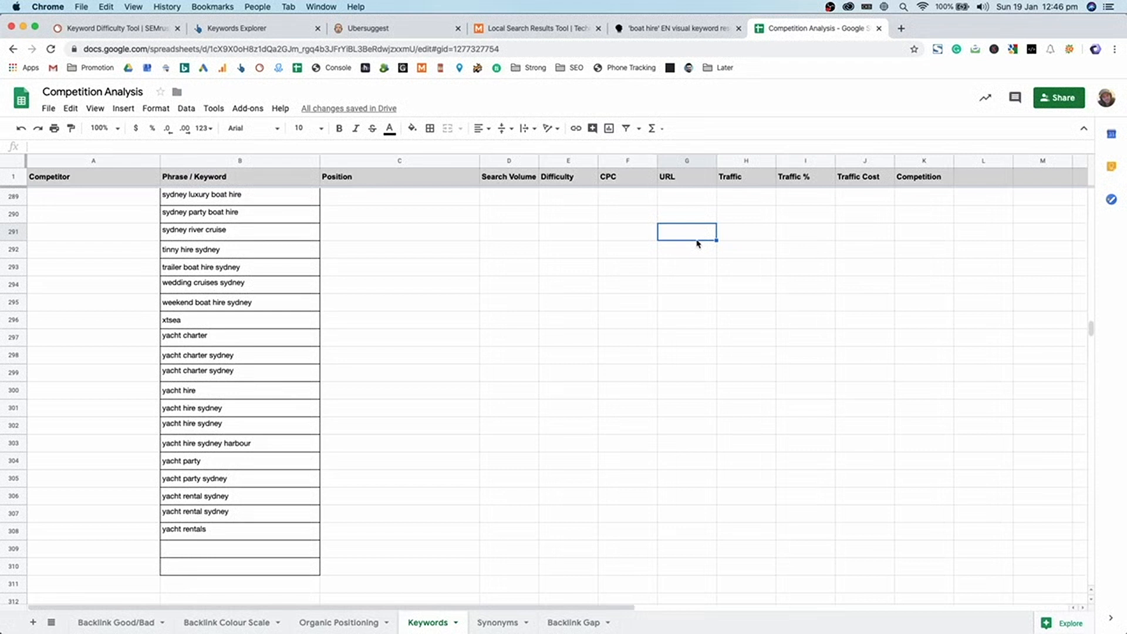
click(396, 390)
scroll(396, 388, up, 20)
scroll(399, 370, up, 20)
click(390, 336)
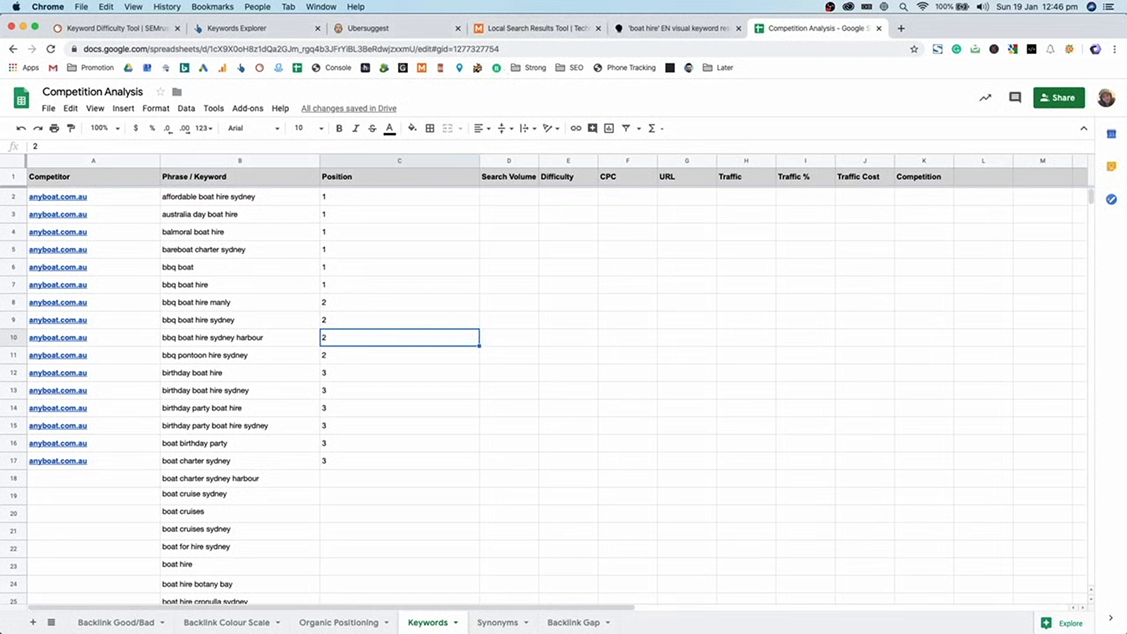
- Review the column B keywords and the empty Difficulty, Search Volume, CPC, URL and Competition columns
click(584, 387)
drag(220, 200, 219, 265)
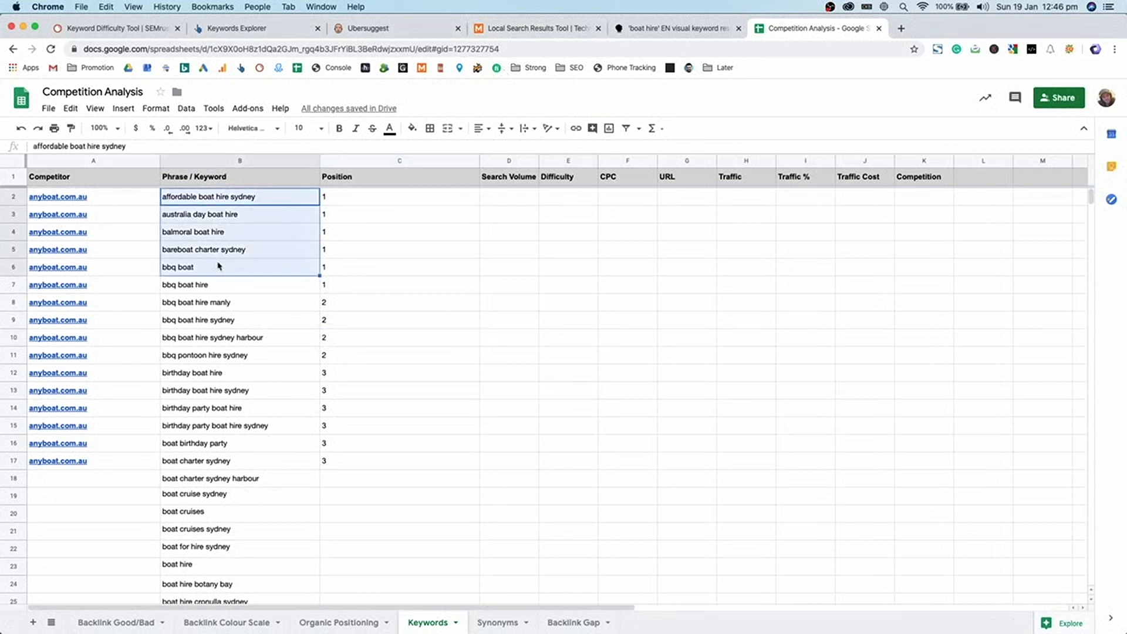
click(256, 203)
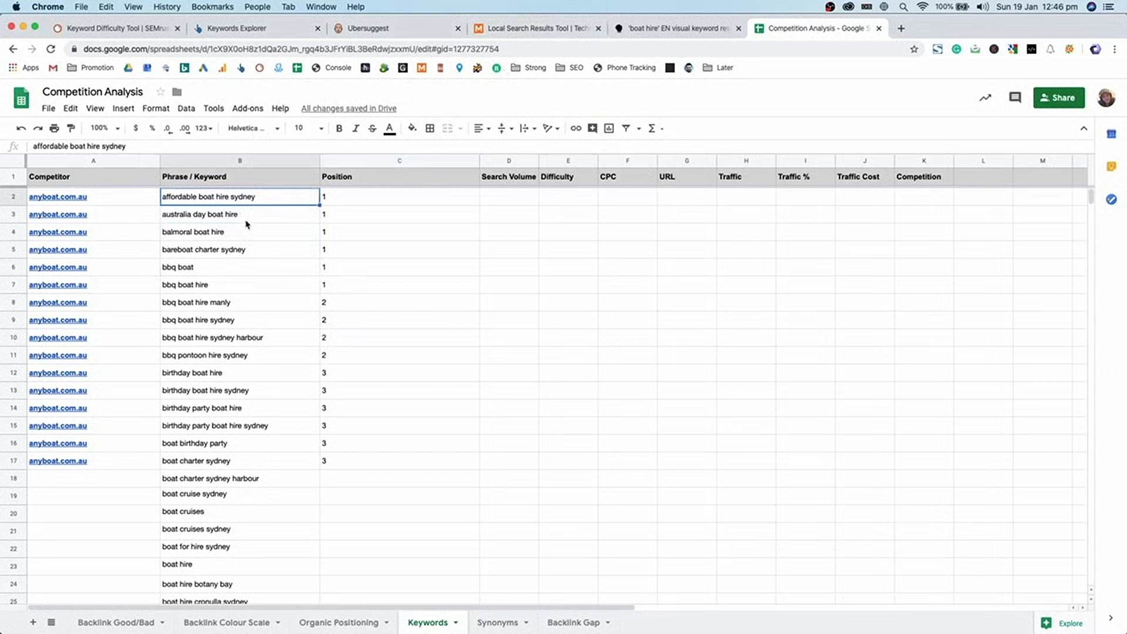
click(541, 217)
click(530, 202)
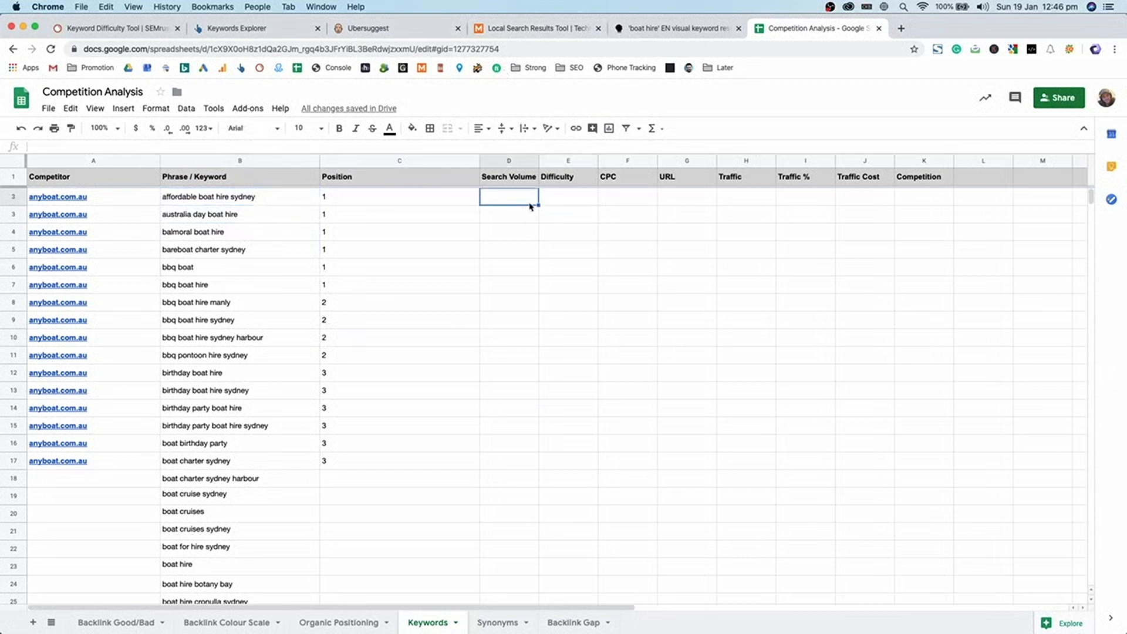
click(612, 203)
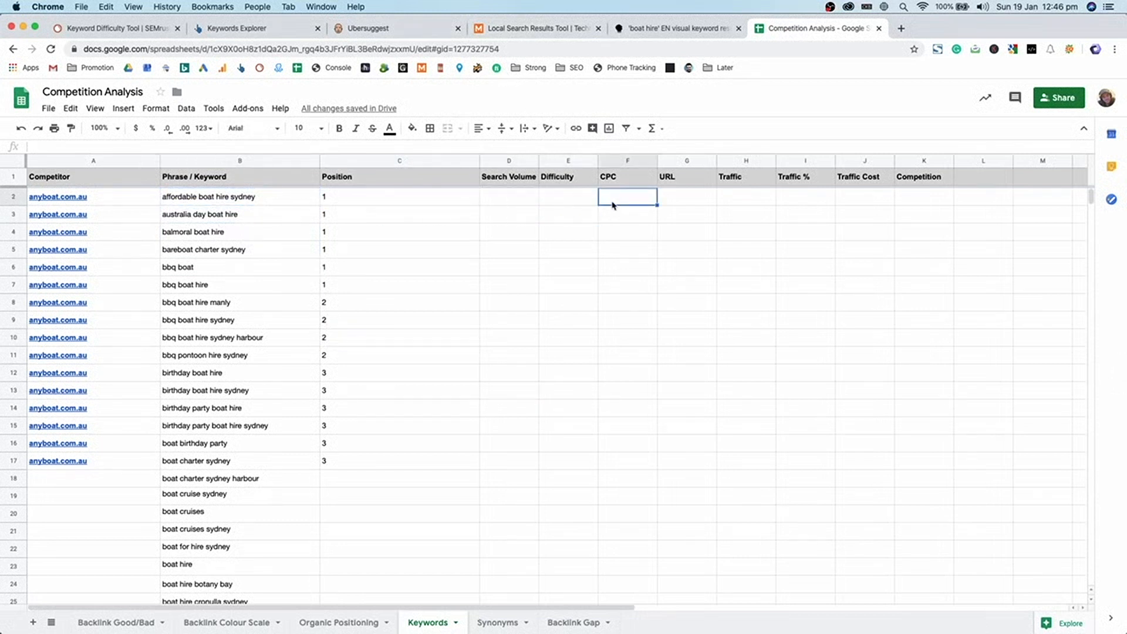
click(701, 205)
click(919, 229)
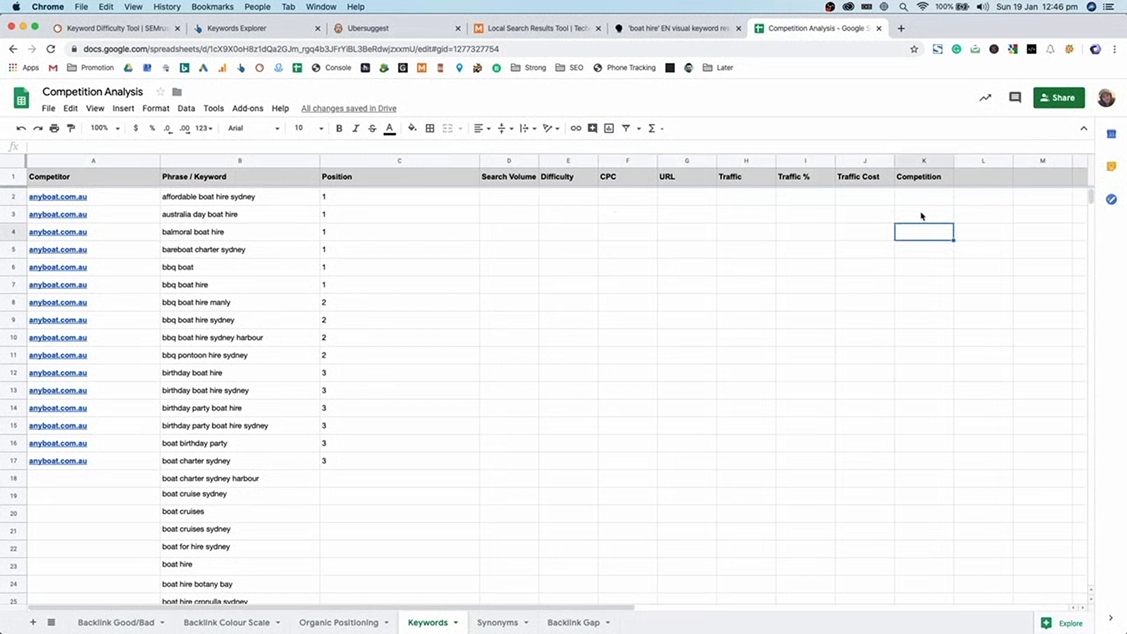
- Switch to the Local Search Results Tool showing Google results for Boat Hire
click(517, 30)
scroll(500, 343, down, 5)
scroll(500, 343, up, 10)
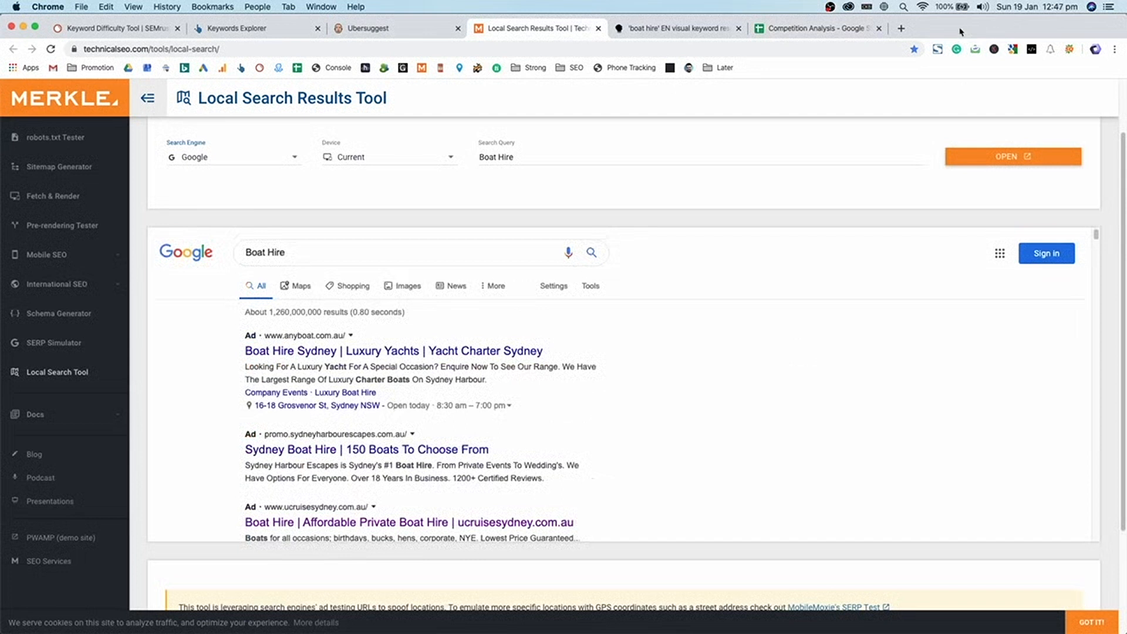
- Open the AnyBoat, Sydney Harbour Escapes and Ucruise results in new tabs, then close the tool
scroll(649, 340, down, 10)
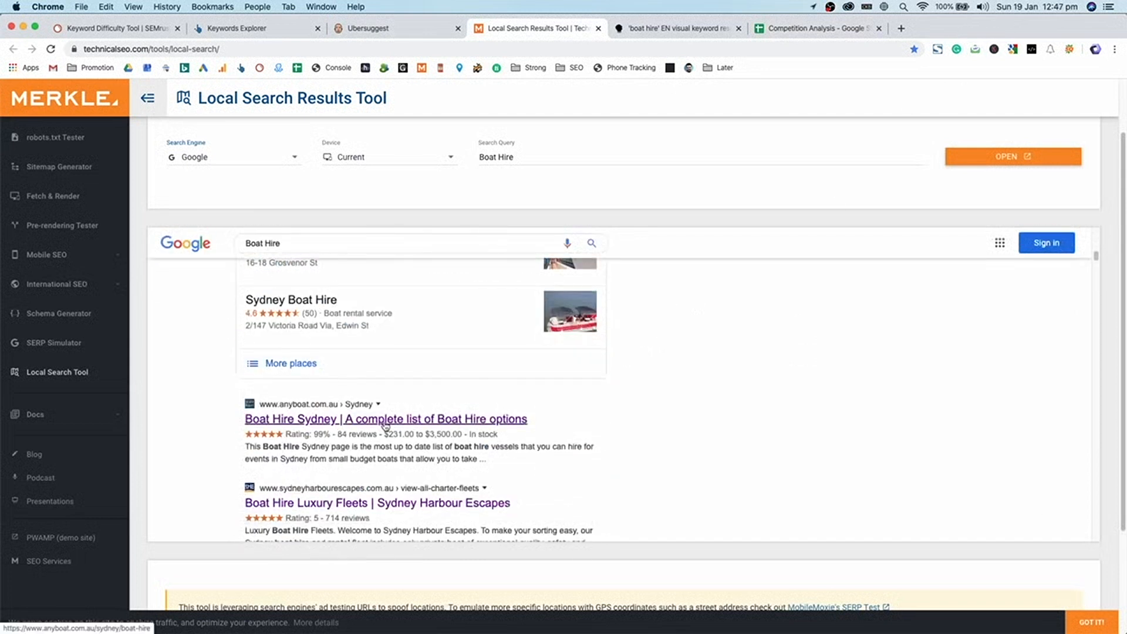
super+click(385, 419)
scroll(385, 426, down, 2)
scroll(386, 426, down, 1)
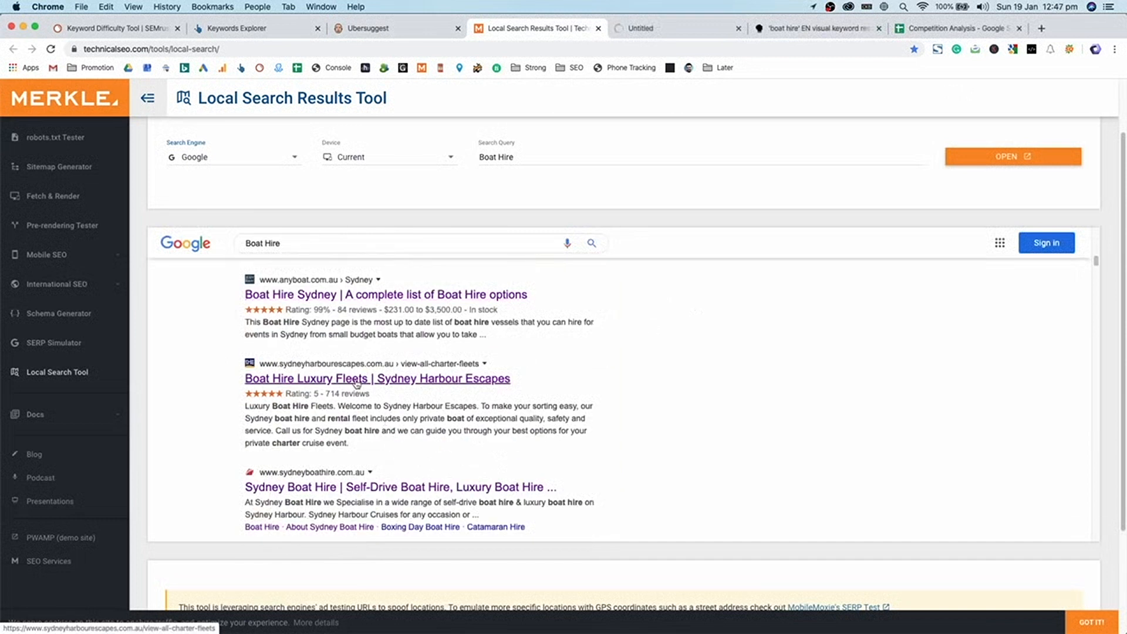
super+click(357, 382)
scroll(364, 410, down, 4)
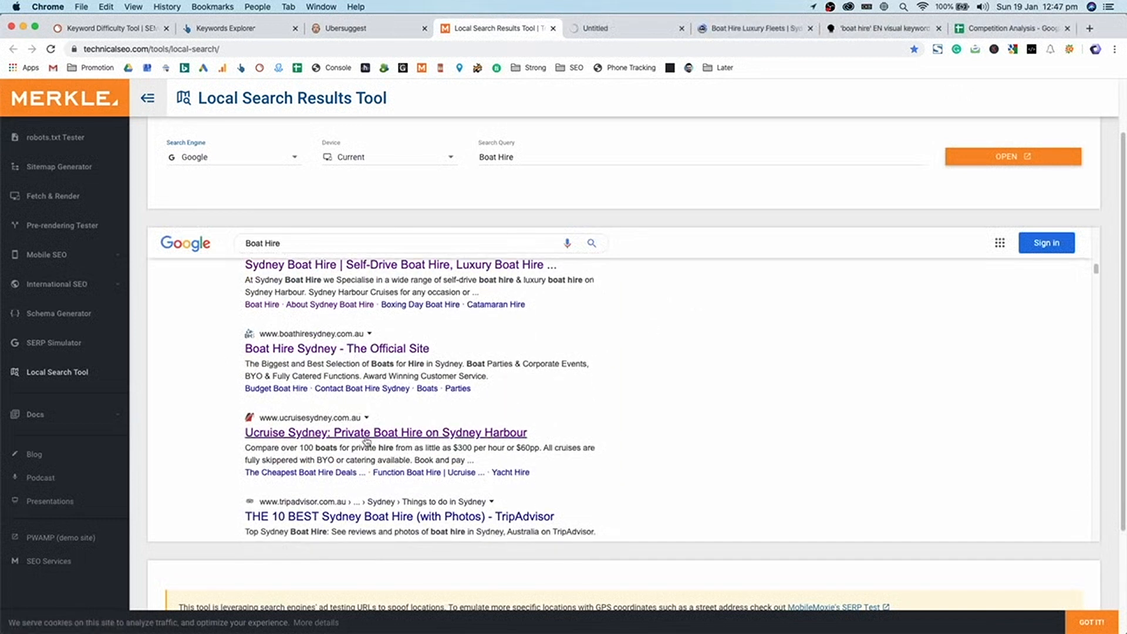
super+click(366, 434)
scroll(366, 441, down, 4)
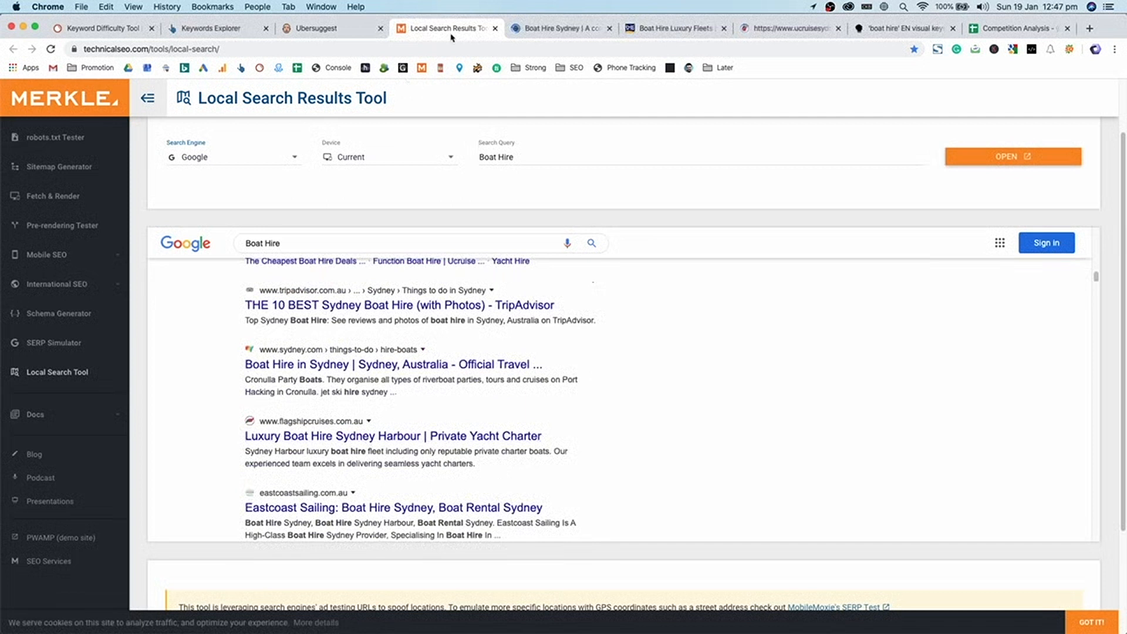
key(super+w)
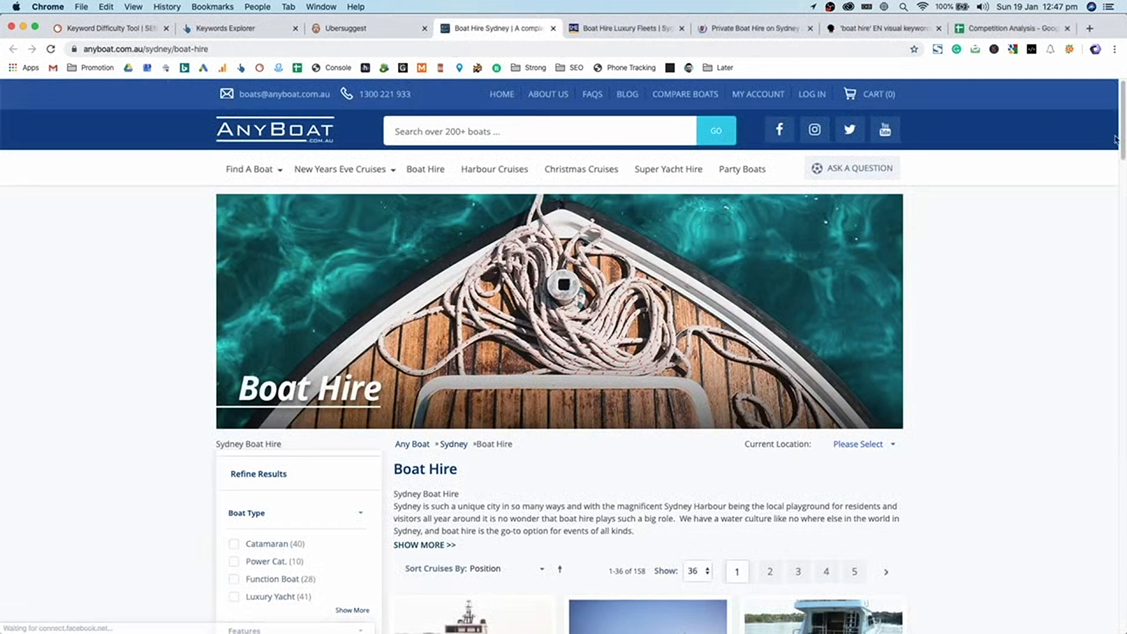
- Open SEOquake's keyword density report for the AnyBoat boat hire page
click(938, 49)
click(993, 79)
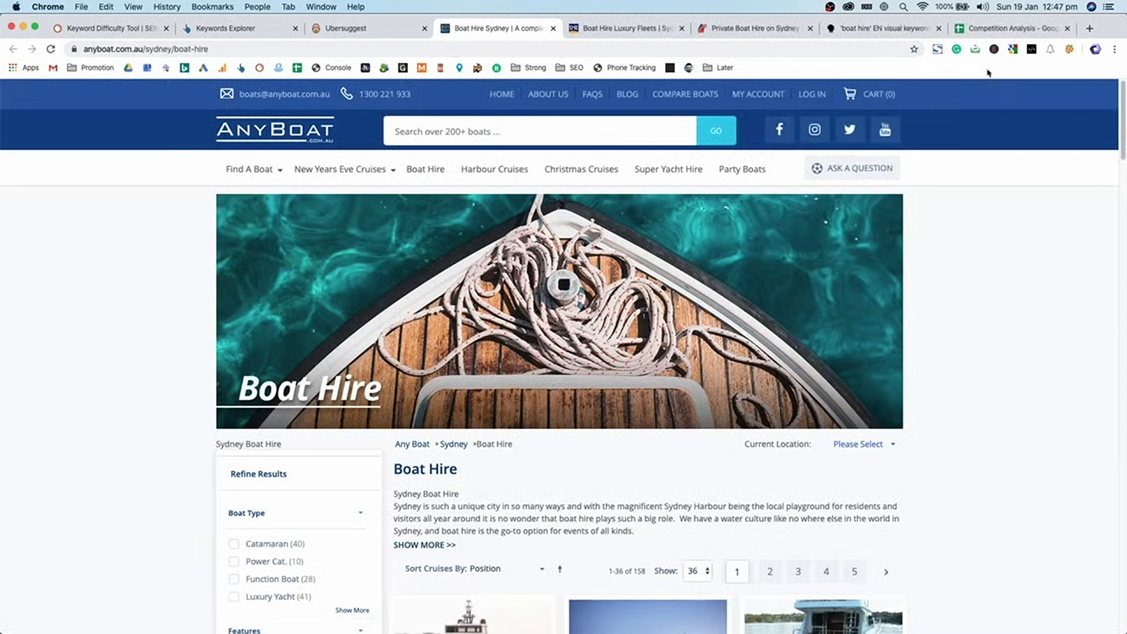
click(1069, 50)
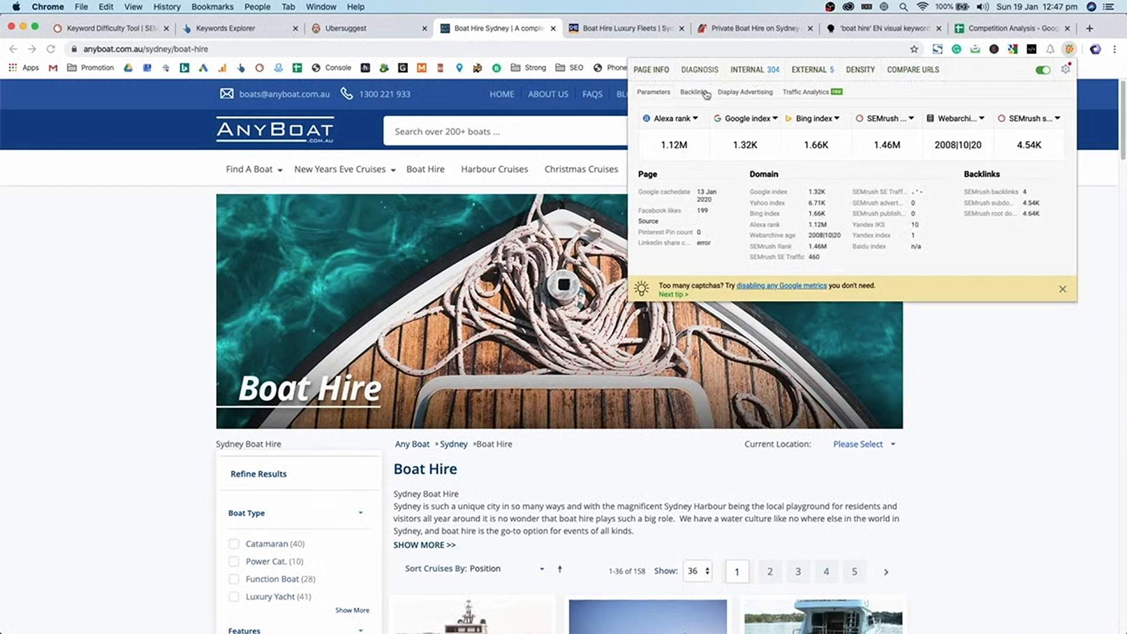
click(860, 71)
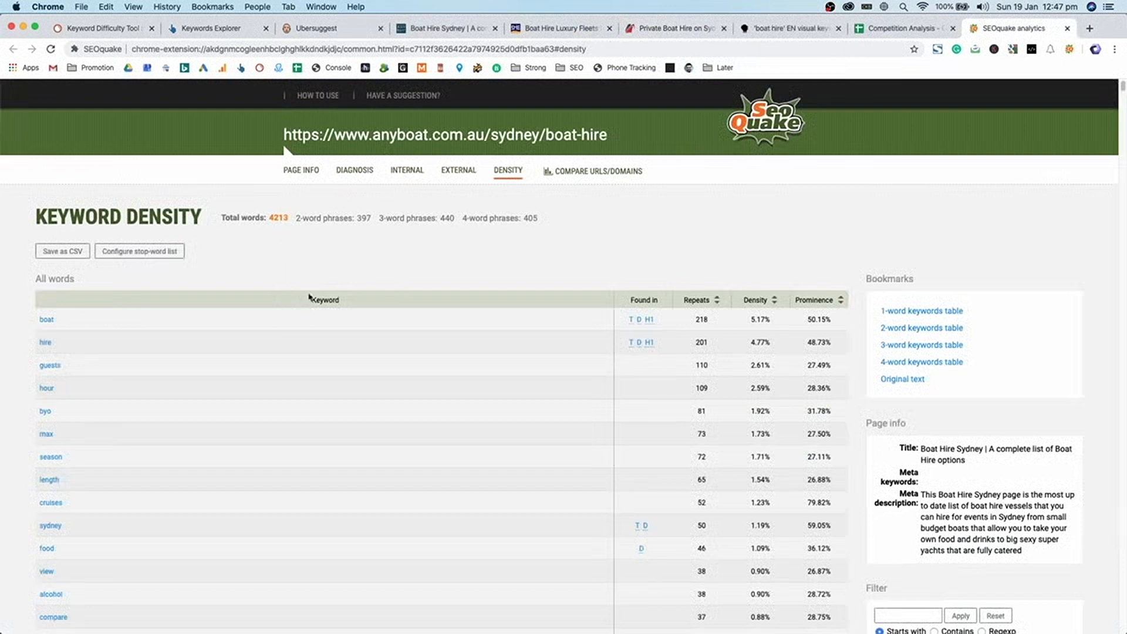
- Review boat's 218 repeats and 5.17% density, then select the keyword boat
triple_click(129, 210)
click(114, 212)
double_click(701, 319)
scroll(702, 319, down, 1)
click(749, 300)
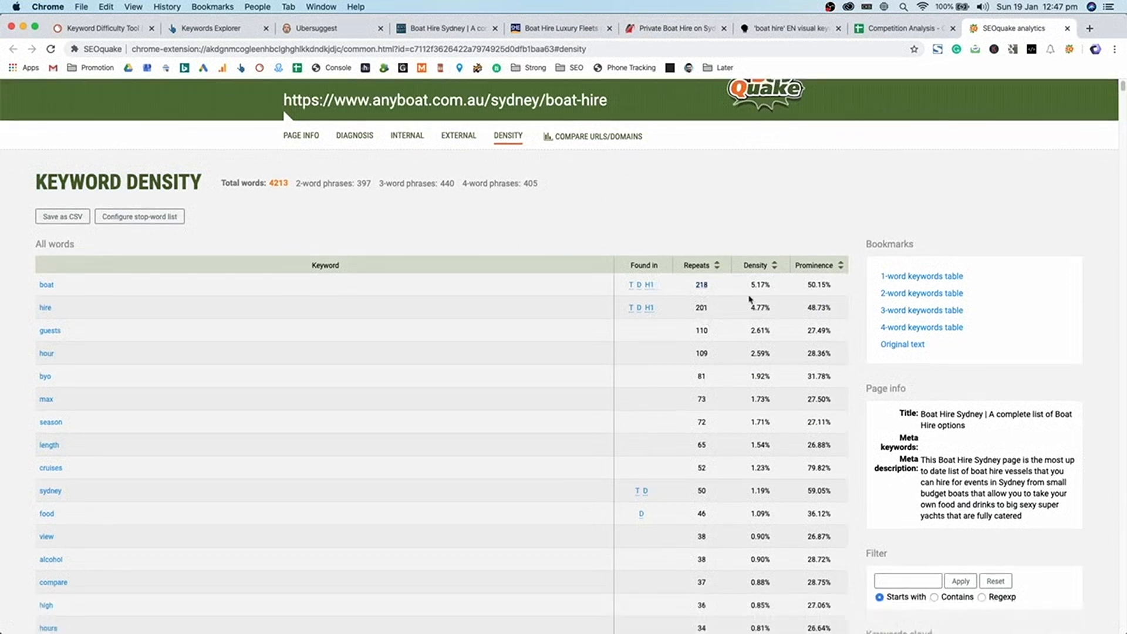
double_click(756, 286)
click(812, 284)
double_click(754, 288)
drag(756, 335, 762, 294)
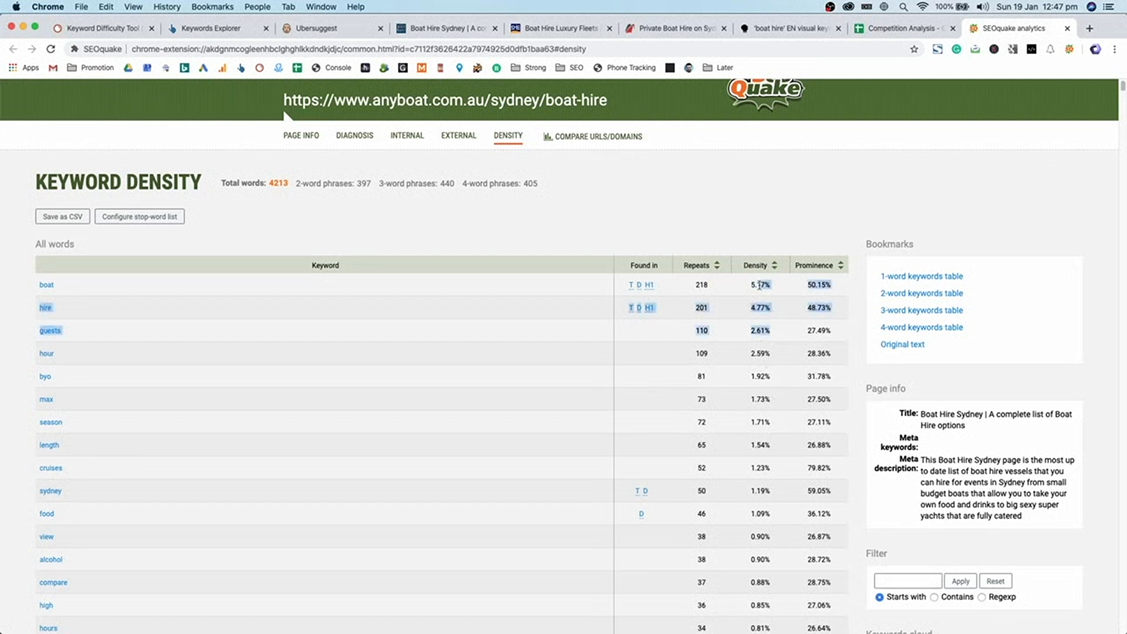
drag(37, 284, 70, 312)
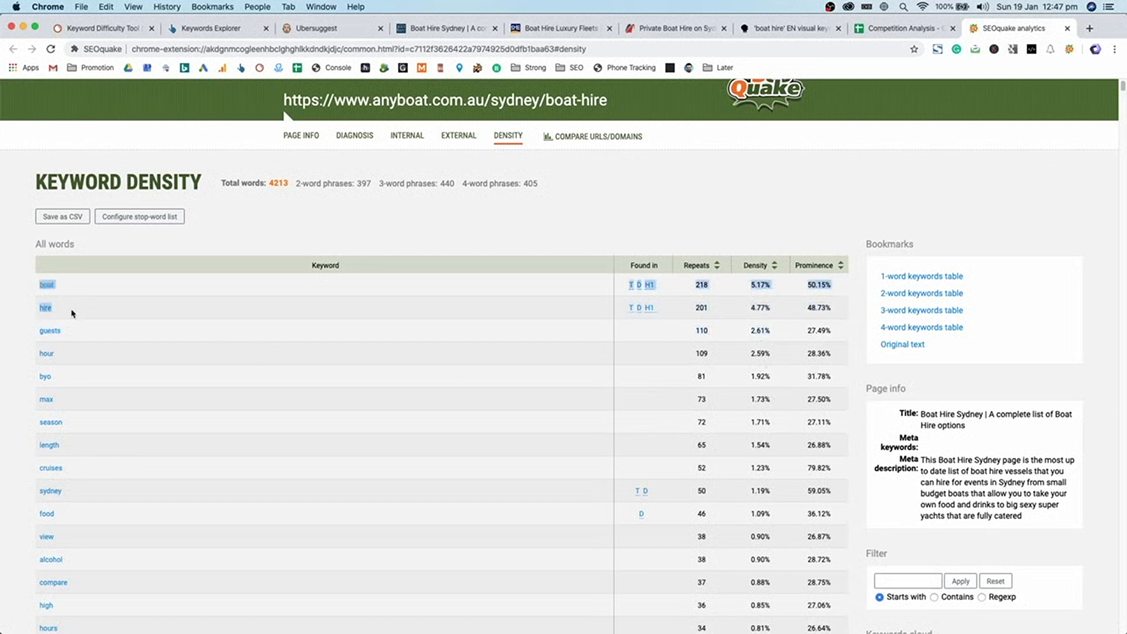
drag(145, 311, 102, 291)
key(super+c)
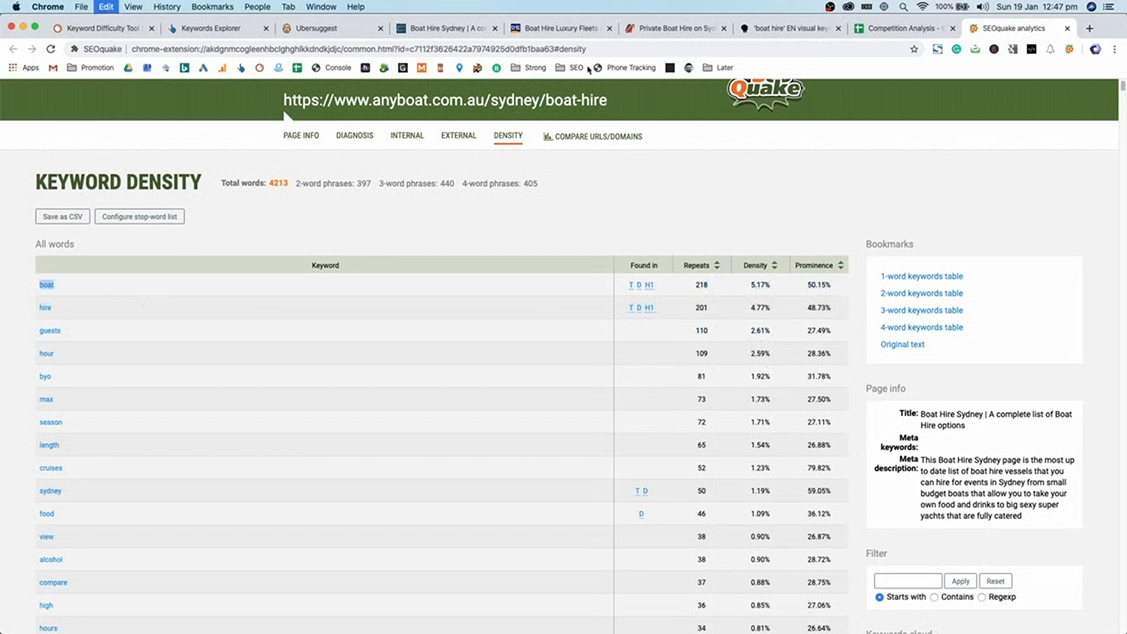
- On the AnyBoat Boat Hire page, find the pasted keyword 'boat' and scroll through the matches
click(460, 32)
key(super+f)
key(super+v)
key(Return)
key(Return)
key(Return)
key(Return)
key(Return)
key(Return)
key(Return)
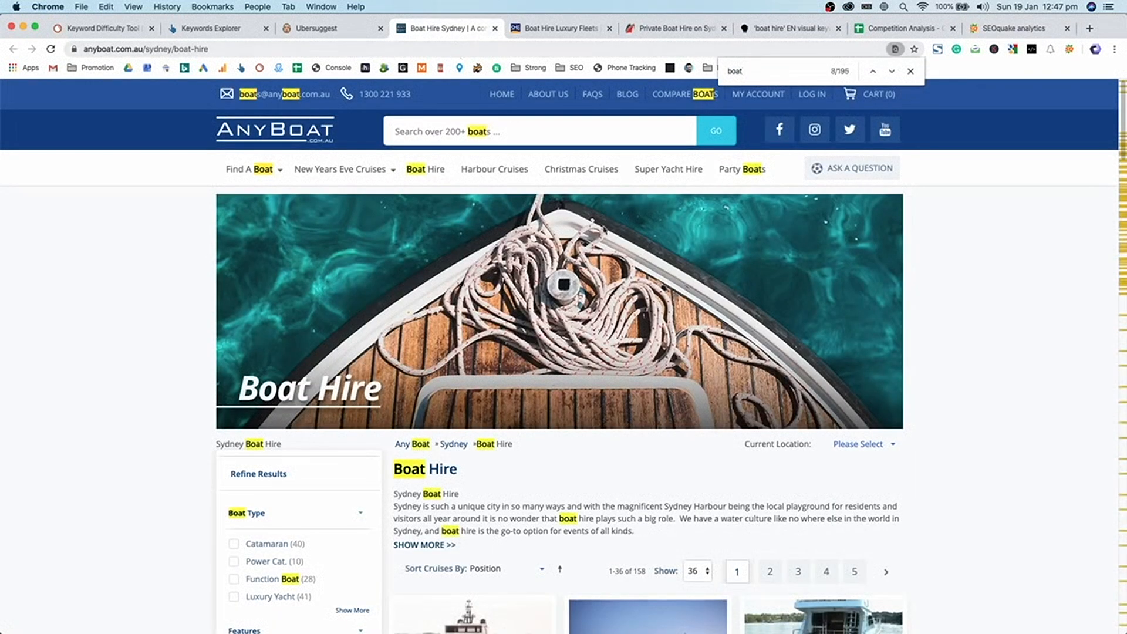
scroll(505, 125, down, 20)
scroll(851, 414, up, 10)
scroll(880, 415, down, 10)
scroll(898, 417, up, 15)
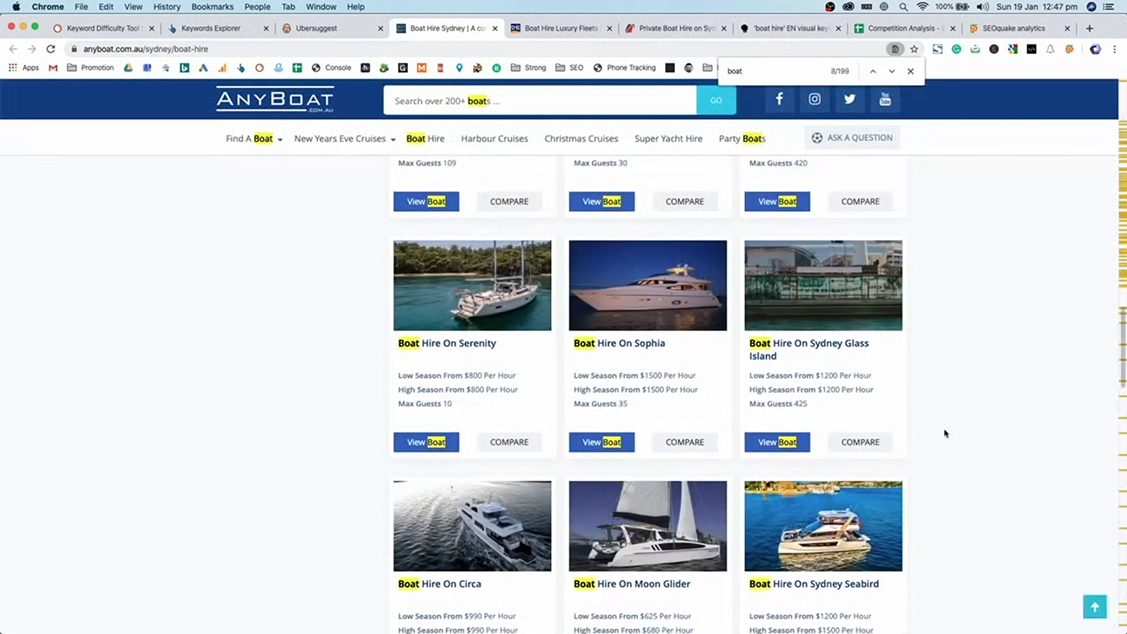
scroll(945, 433, up, 5)
scroll(948, 420, up, 8)
scroll(959, 413, up, 5)
- Expand the full Boat Hire description, skim it, then return to the SEOquake density report
click(439, 545)
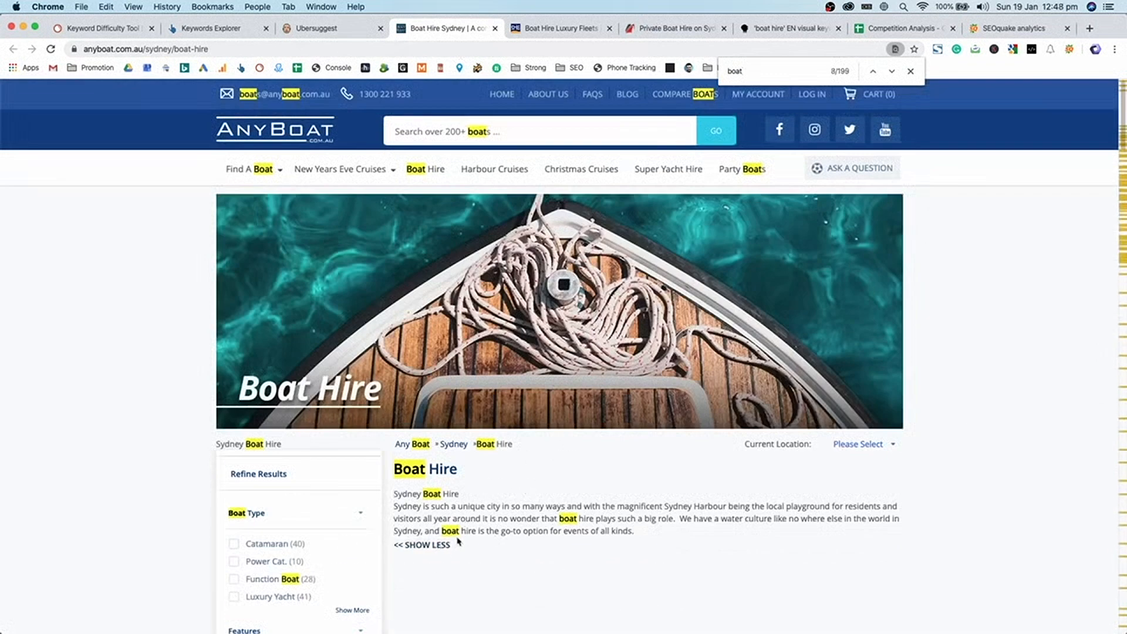
scroll(528, 499, down, 15)
scroll(661, 429, up, 5)
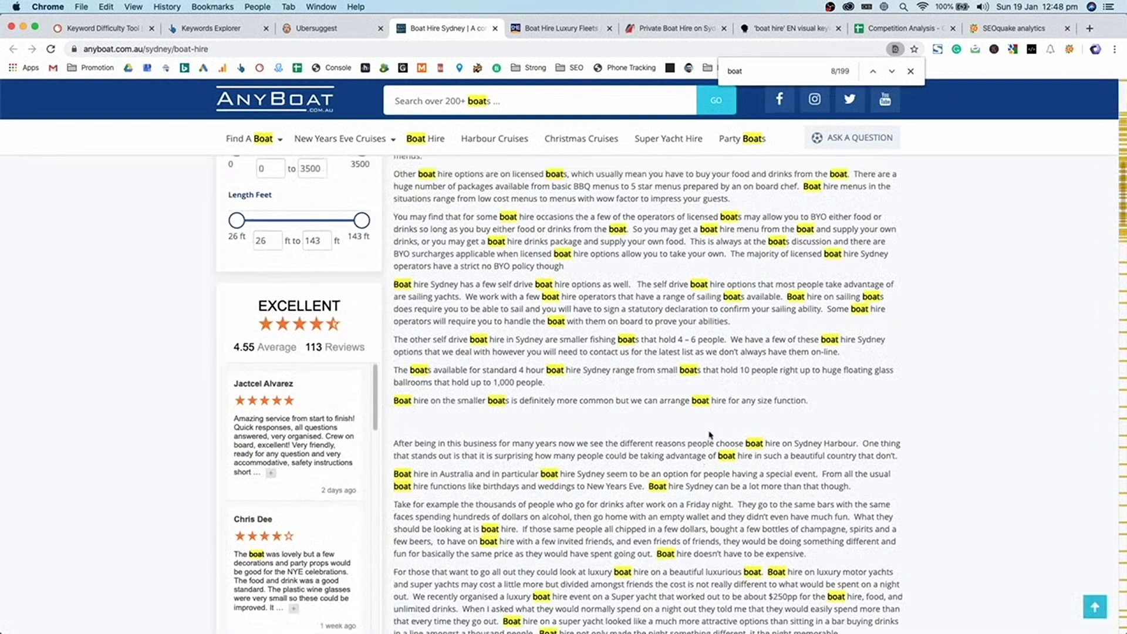
scroll(700, 368, up, 10)
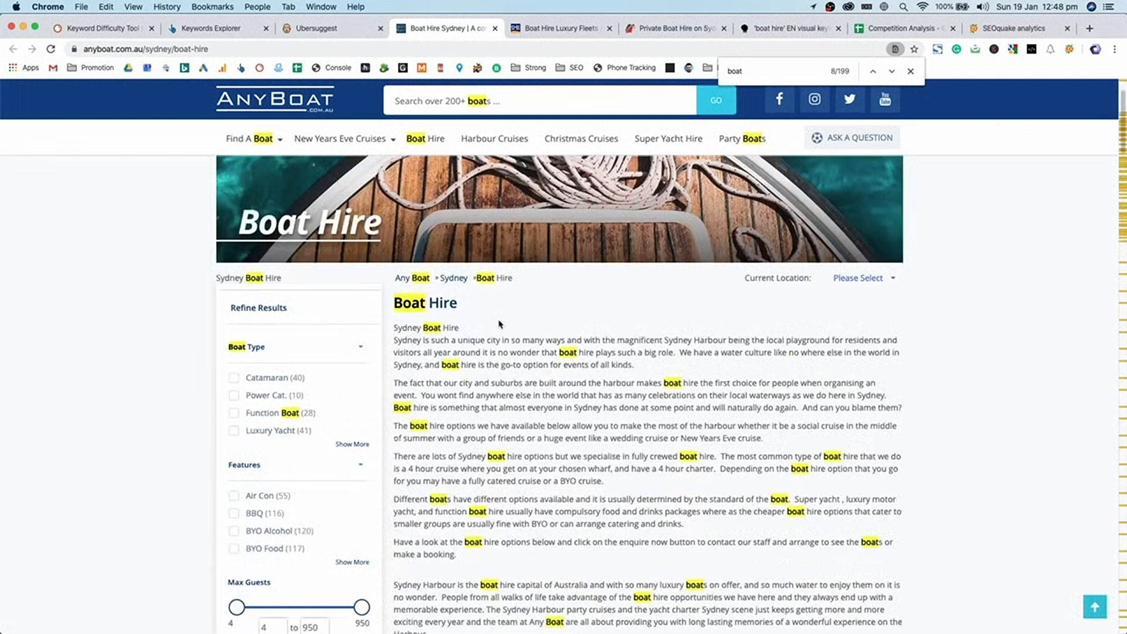
click(1008, 29)
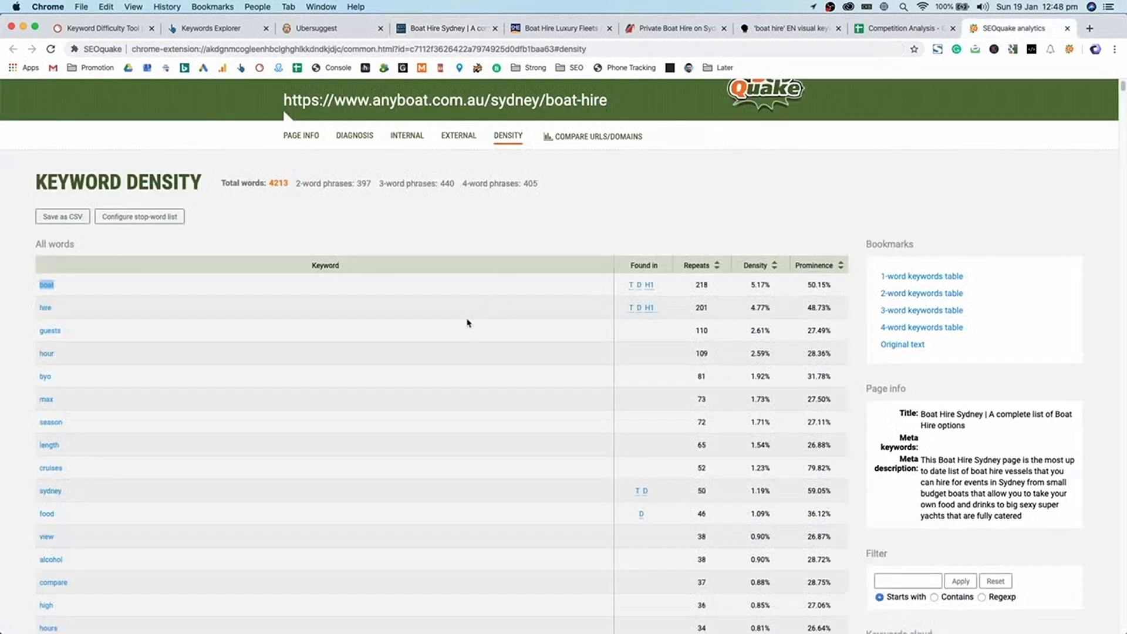
- Review the top keywords' density figures and the 4213 total word and phrase counts
scroll(657, 382, down, 2)
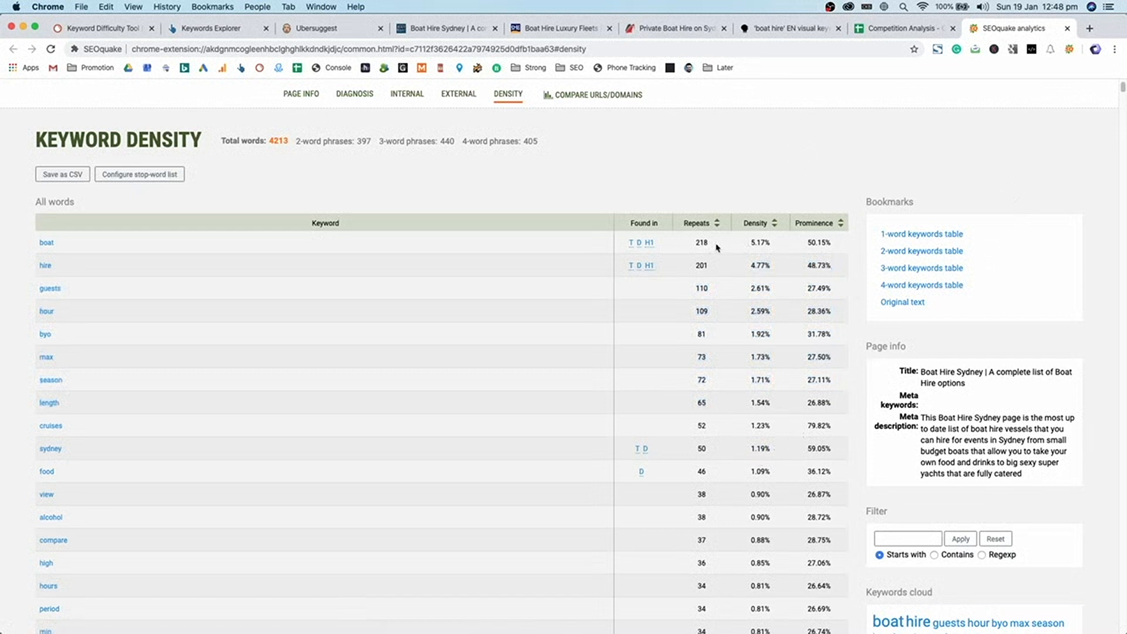
drag(750, 242, 754, 312)
drag(778, 333, 751, 236)
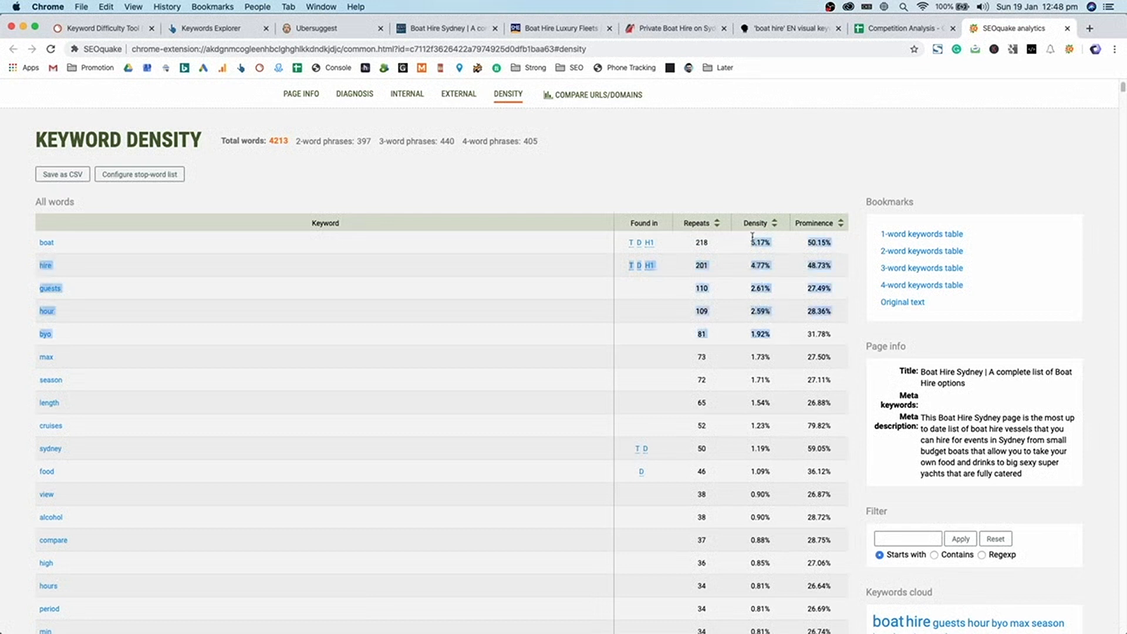
click(770, 554)
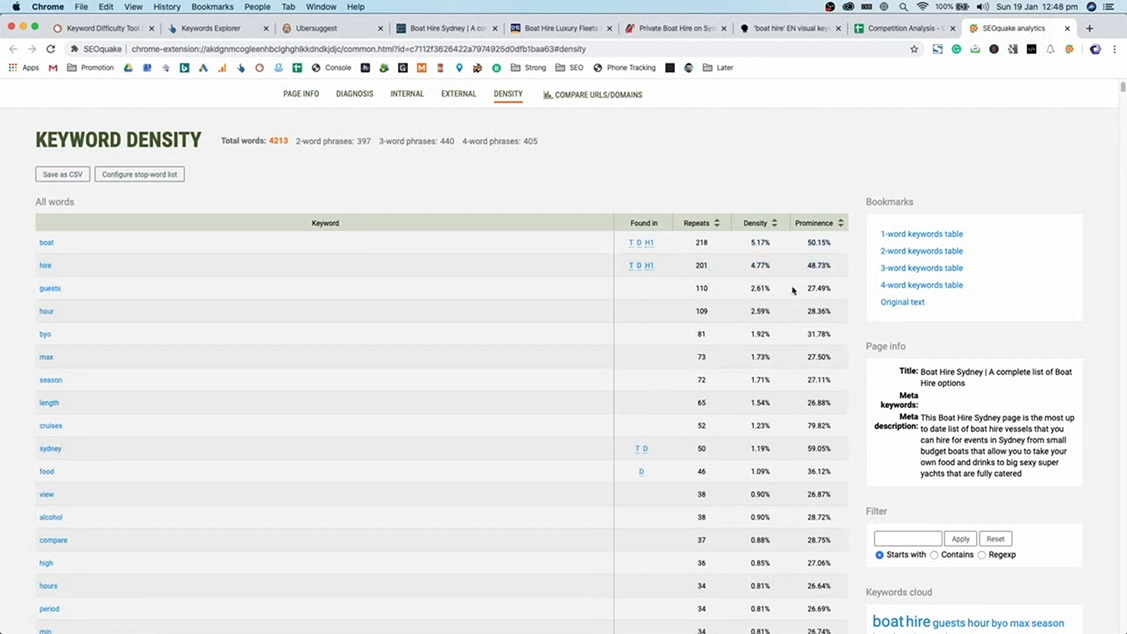
double_click(280, 139)
double_click(281, 139)
drag(355, 141, 385, 141)
click(622, 152)
drag(552, 147, 226, 141)
click(221, 142)
triple_click(221, 142)
click(534, 146)
- View the 2-, 3- and 4-word phrase tables, noting the top 4-word phrase's 3.32% density
click(921, 251)
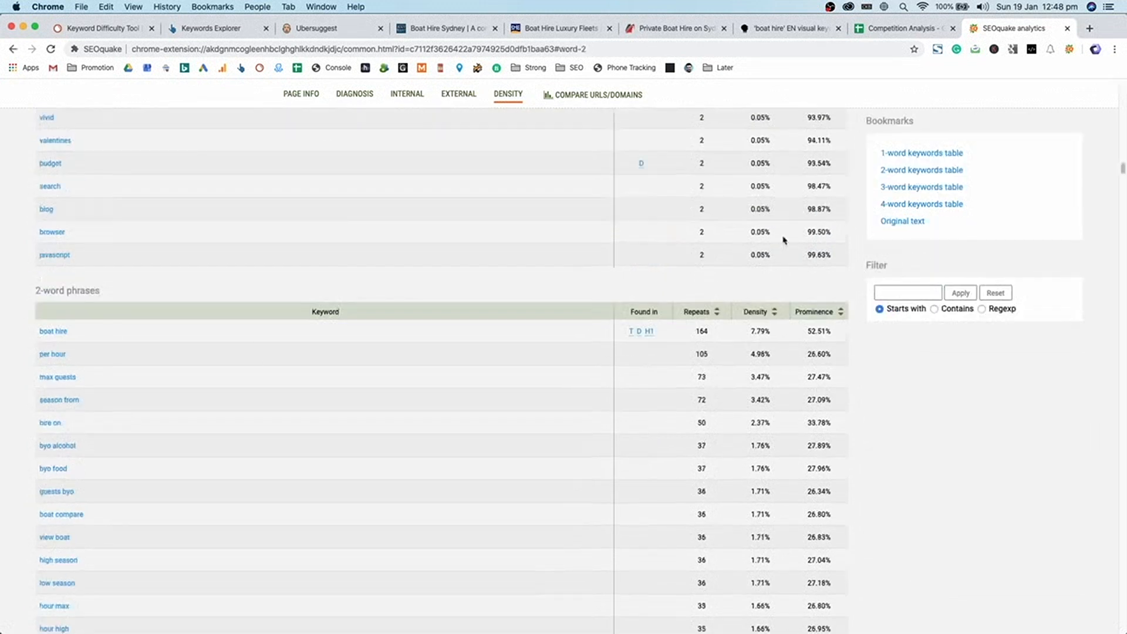
click(942, 188)
click(939, 205)
scroll(375, 280, up, 6)
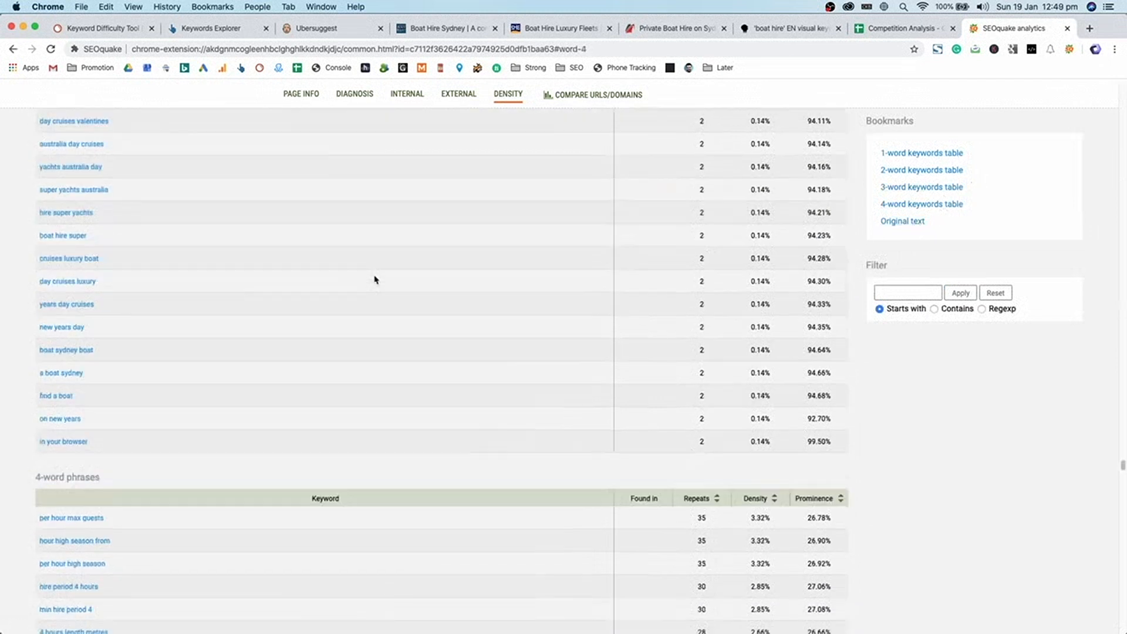
scroll(645, 329, down, 3)
double_click(757, 314)
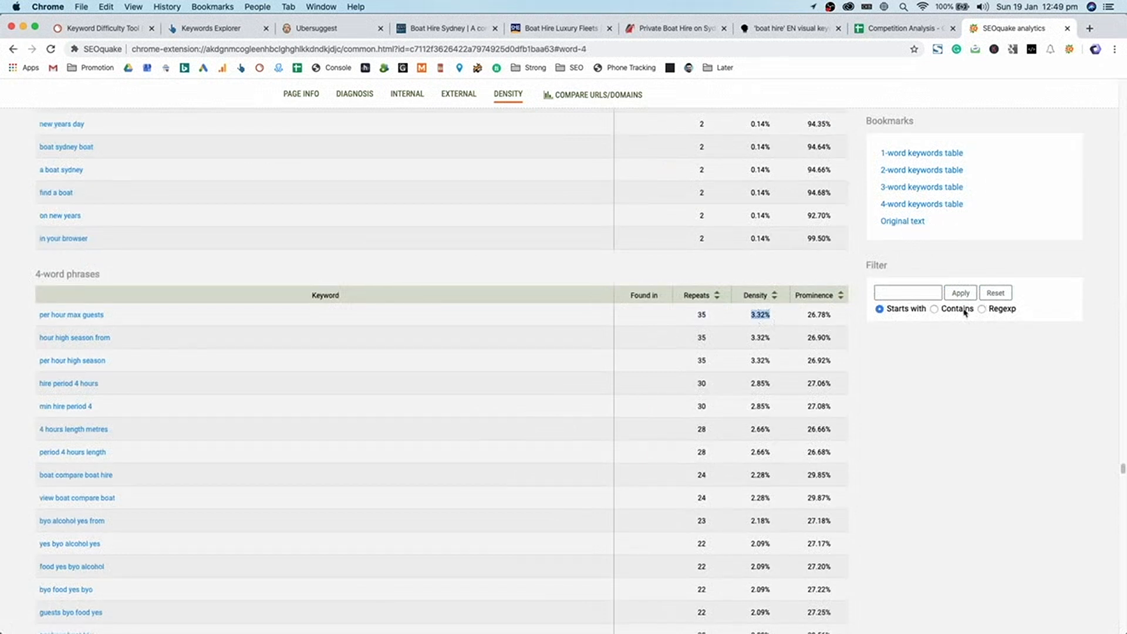
- In the 2-word table, select the top phrase 'boat hire' and its 7.79% density
click(923, 172)
triple_click(146, 142)
drag(748, 134, 767, 131)
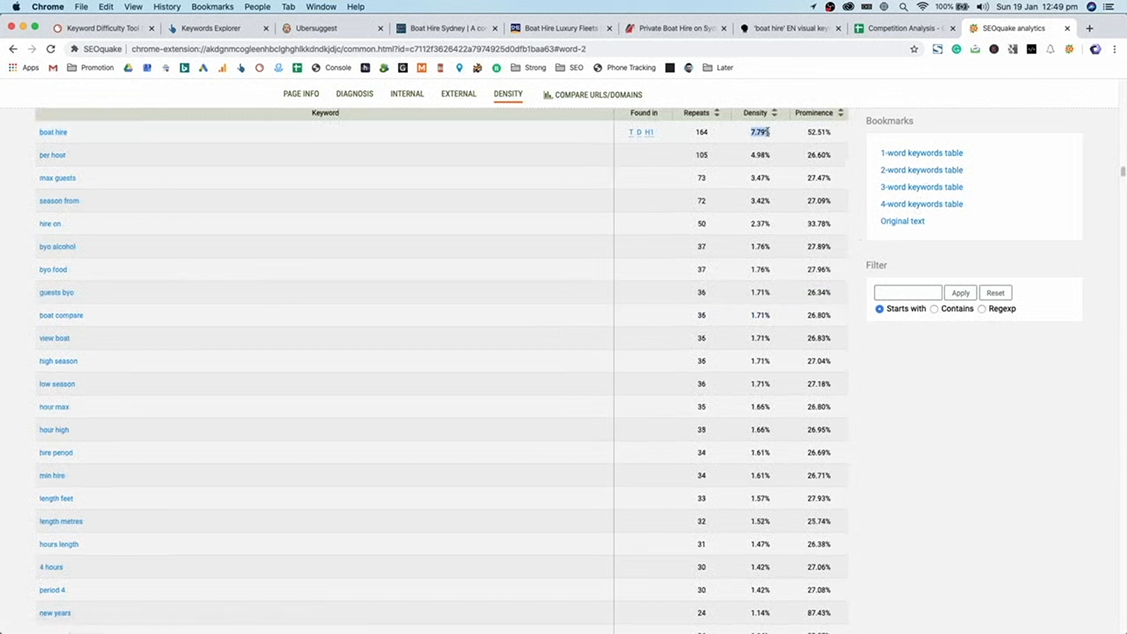
triple_click(178, 133)
key(super+c)
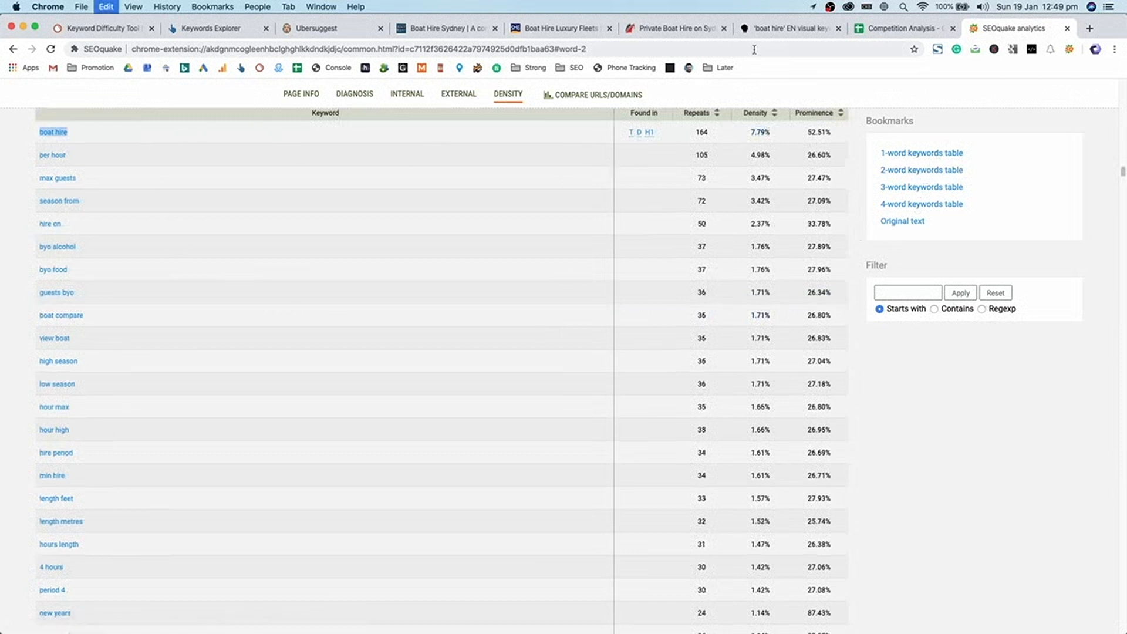
- Highlight every 'boat hire' occurrence on the AnyBoat Sydney page and scroll through them
click(446, 28)
key(super+f)
key(super+v)
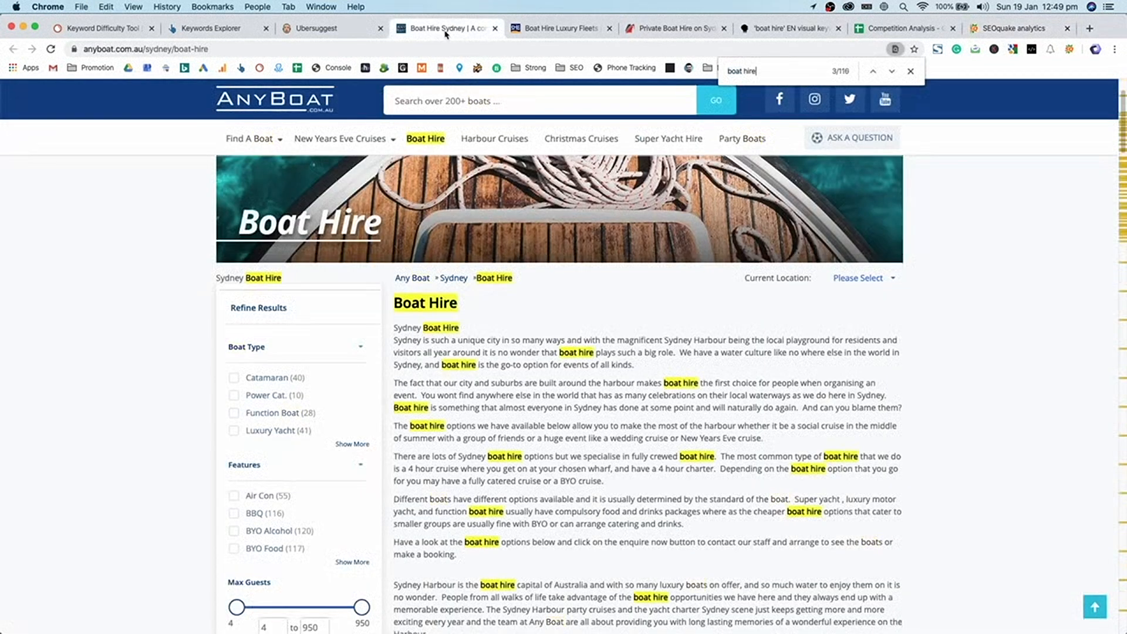
scroll(658, 424, down, 20)
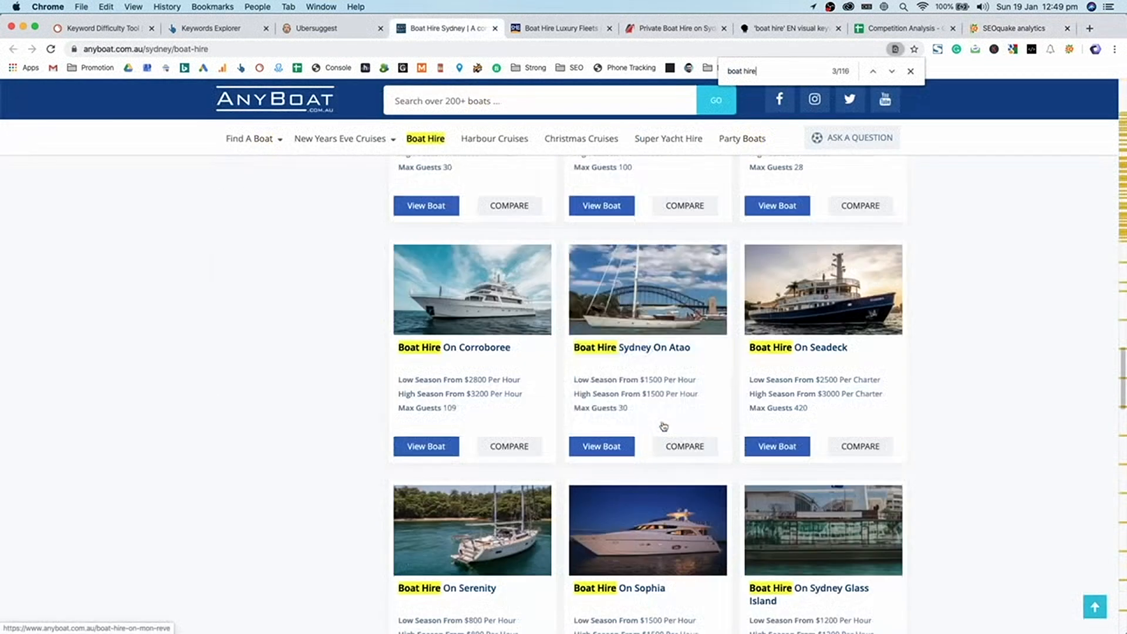
scroll(892, 329, down, 15)
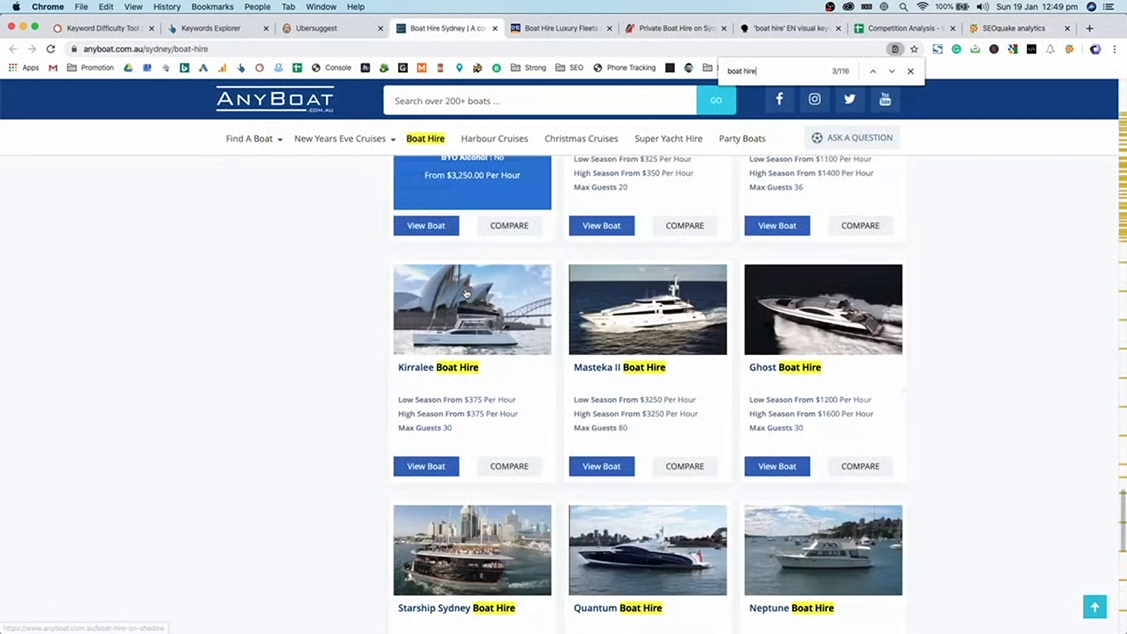
scroll(913, 364, up, 20)
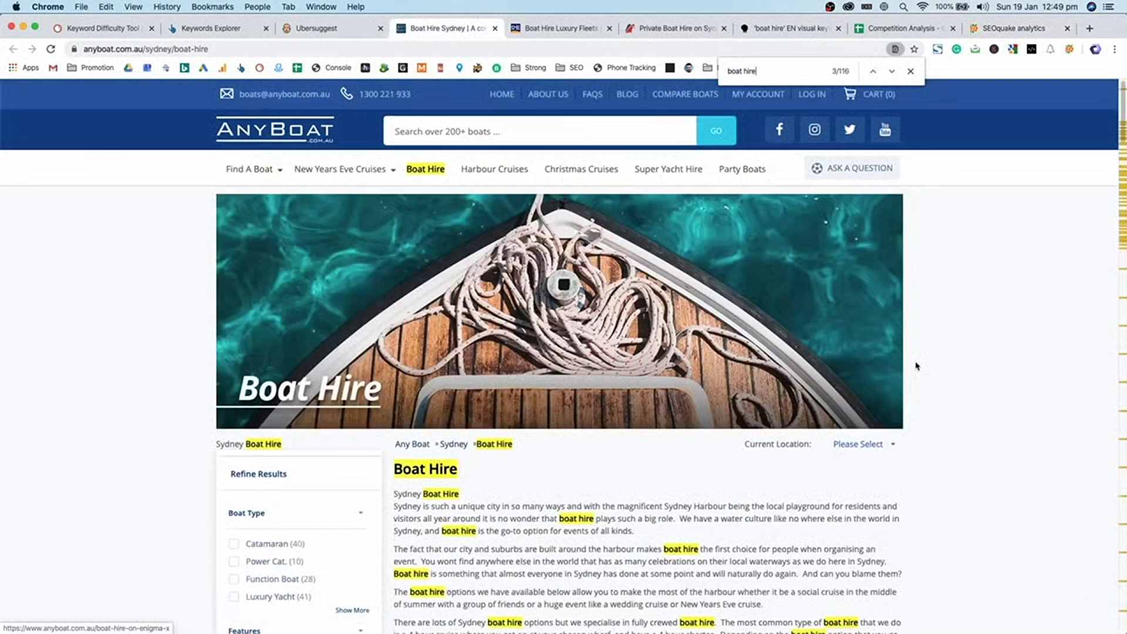
- Skim the Sydney Harbour Escapes competitor page, then return to the SEOquake density report
click(594, 30)
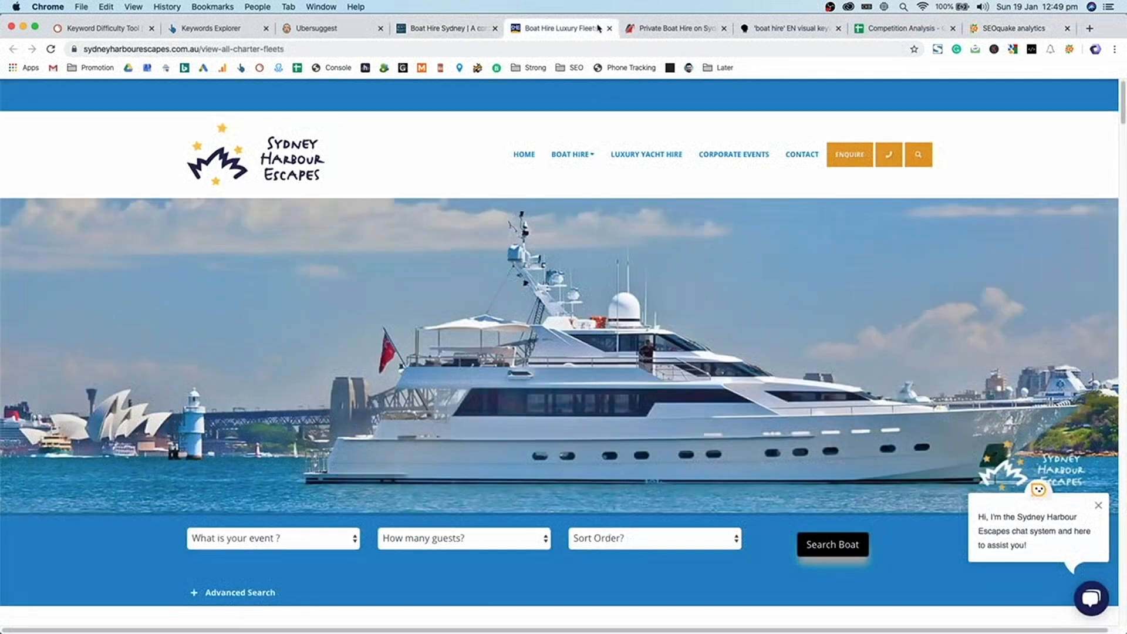
scroll(734, 282, down, 15)
scroll(733, 277, up, 15)
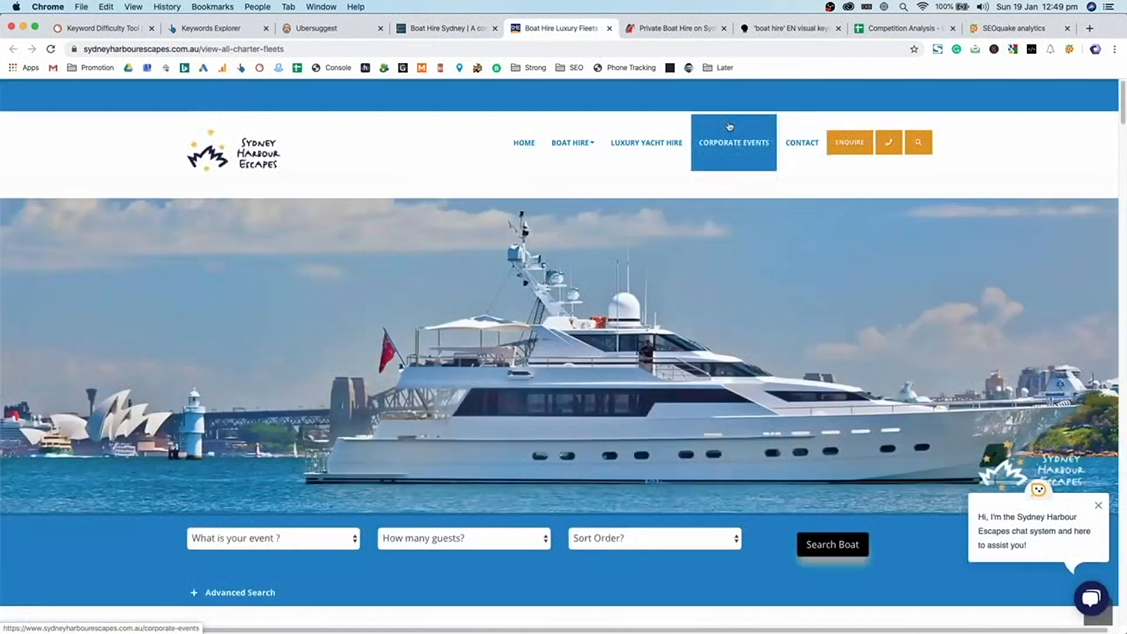
click(1013, 28)
scroll(796, 425, up, 20)
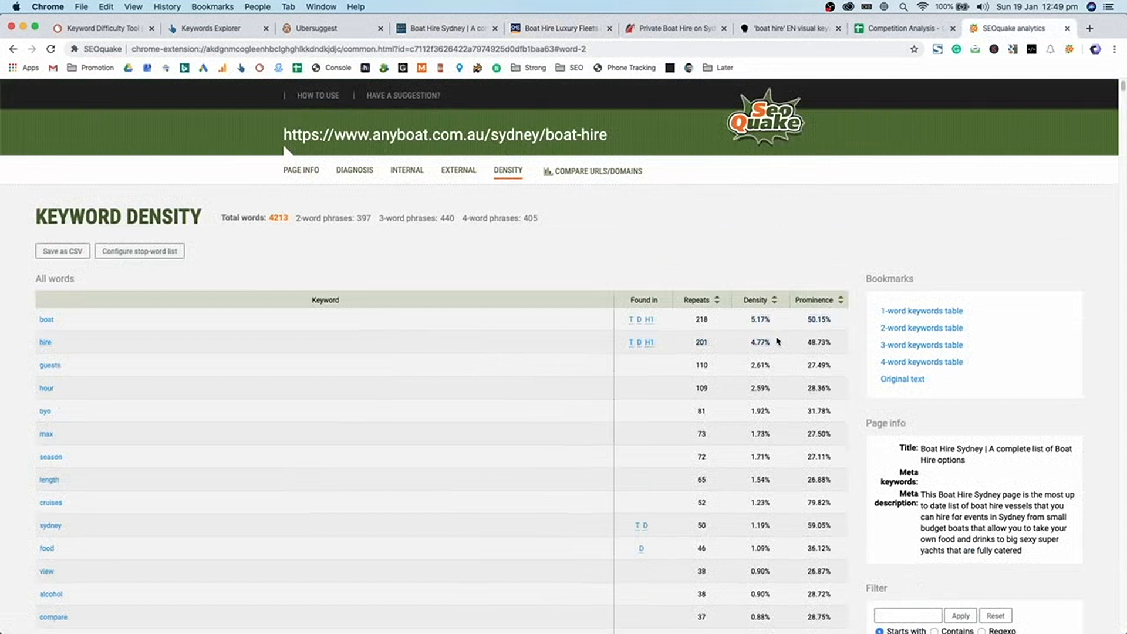
- Scroll the density table (4213 words; guests 110, hour 109), then go to the Competition Analysis spreadsheet
scroll(777, 341, down, 2)
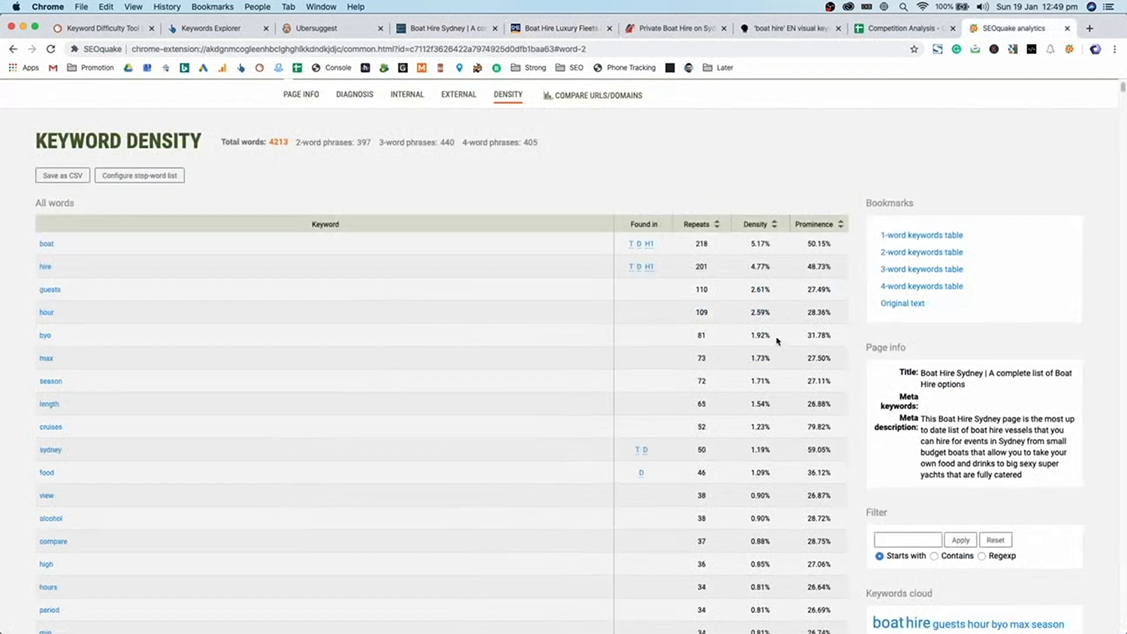
scroll(776, 439, down, 5)
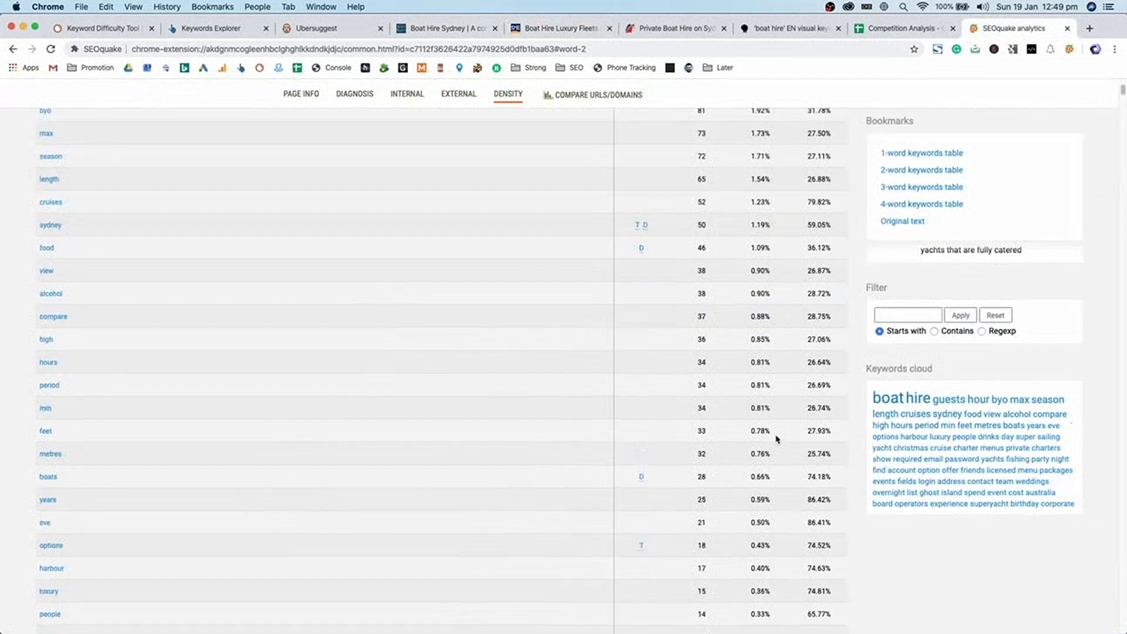
scroll(776, 439, up, 7)
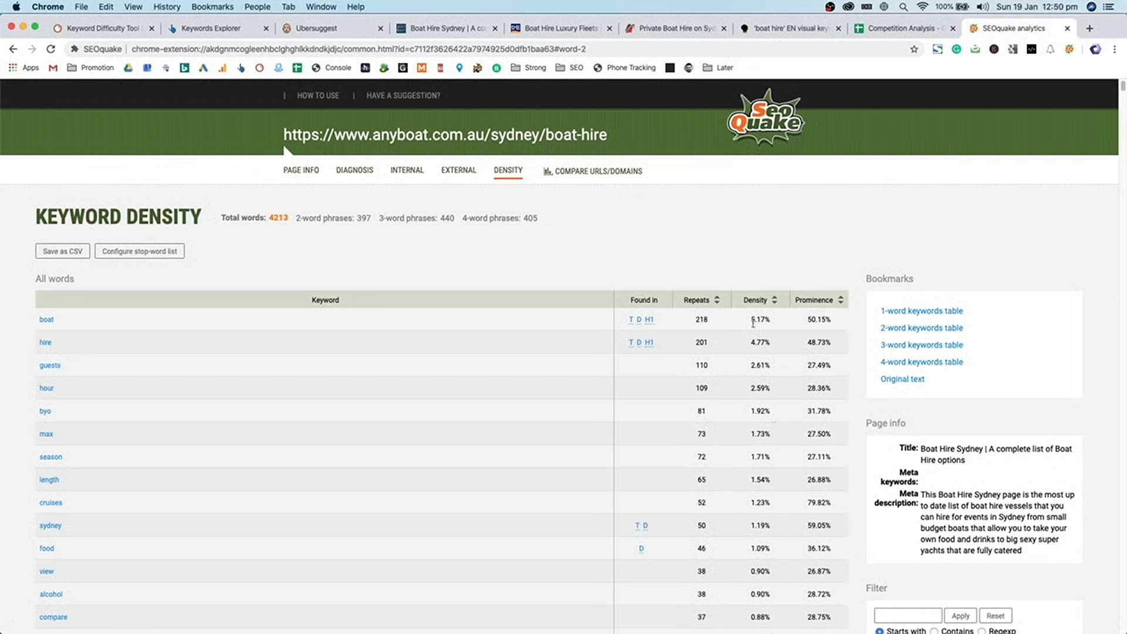
scroll(664, 414, down, 1)
scroll(664, 414, down, 3)
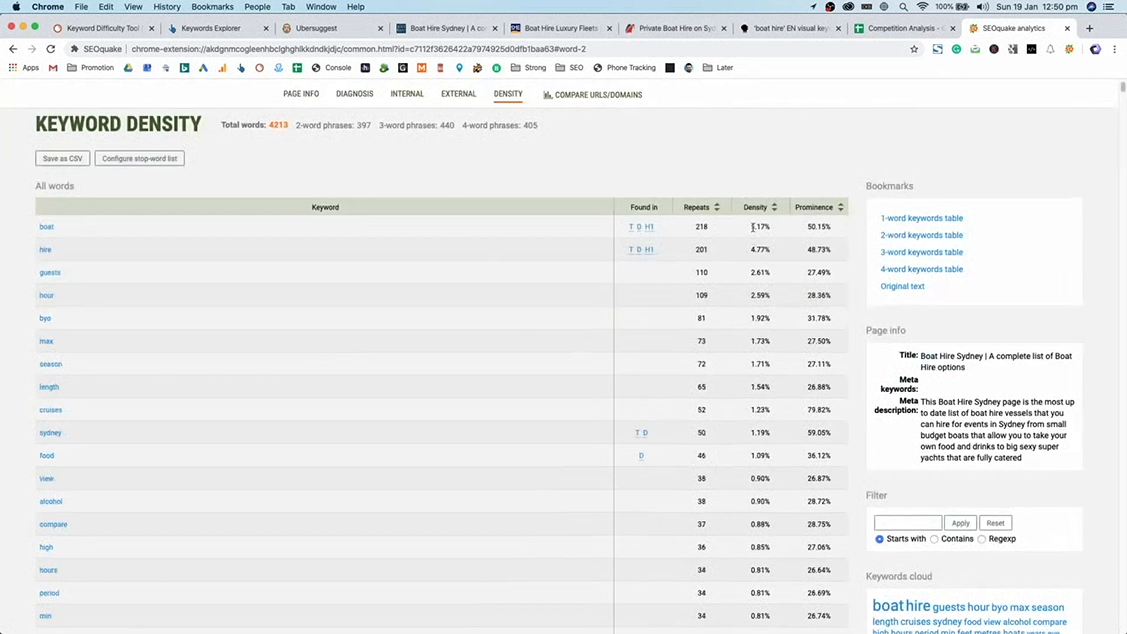
scroll(771, 291, up, 3)
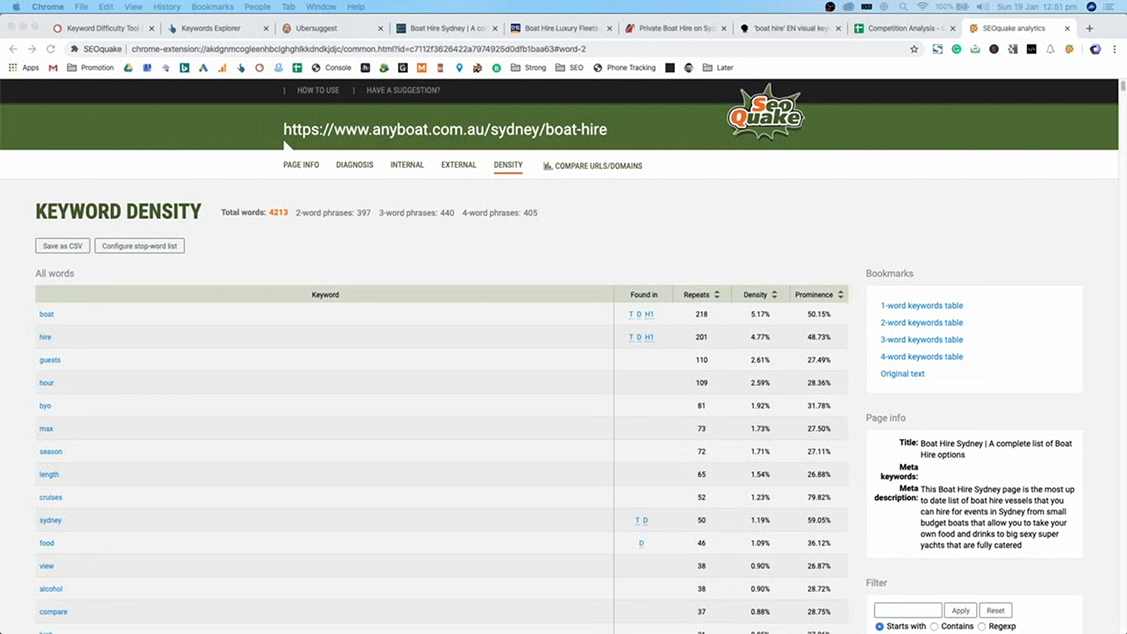
click(748, 430)
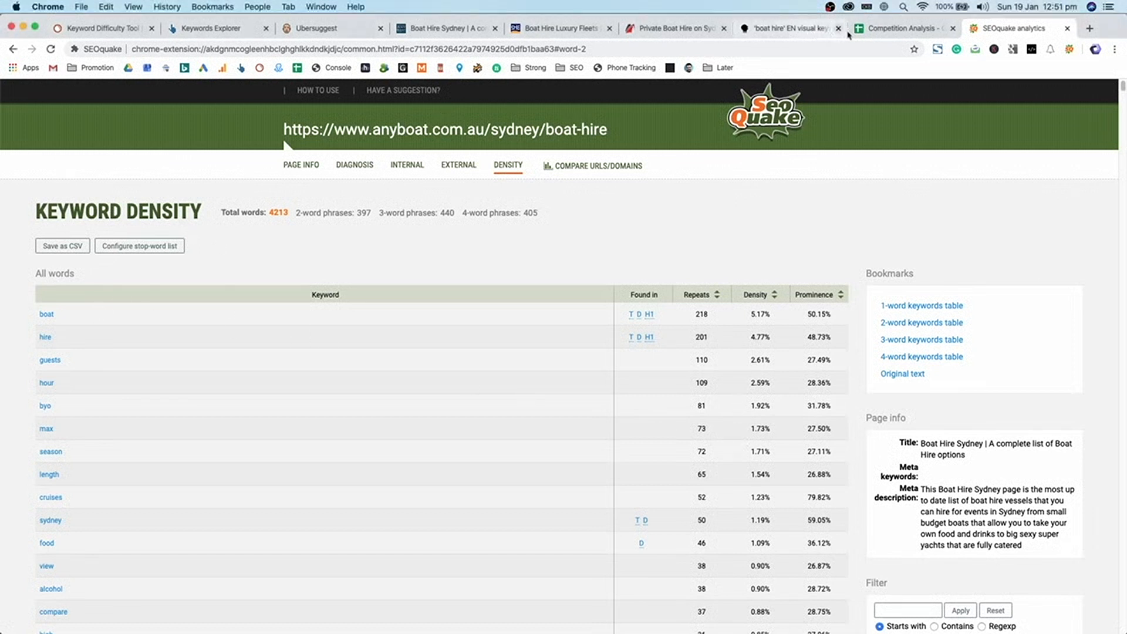
click(869, 29)
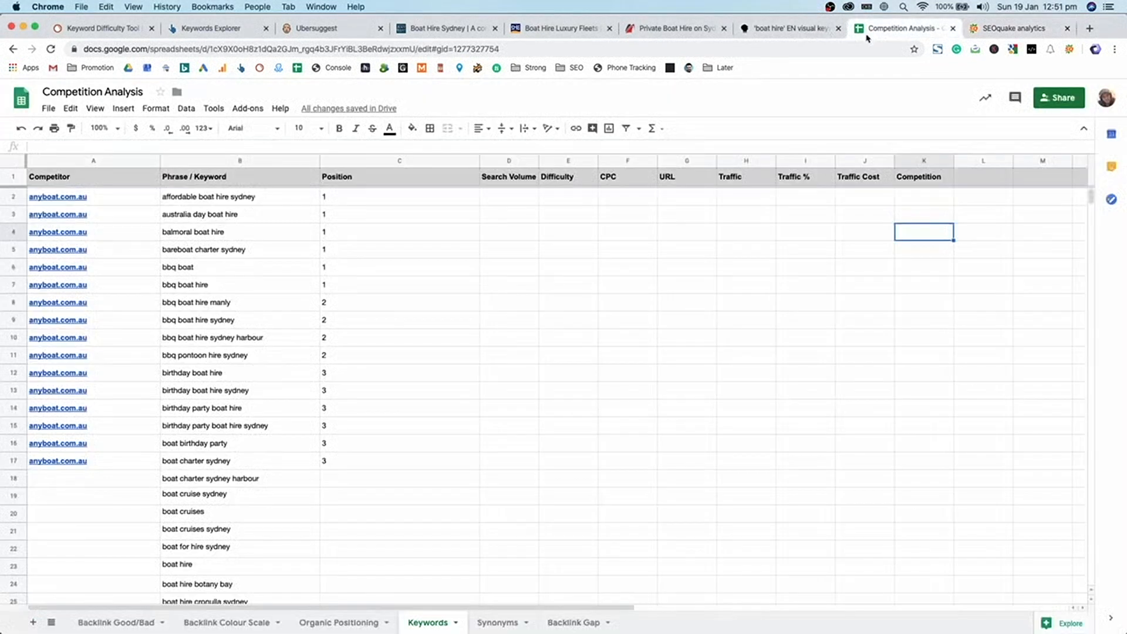
click(532, 203)
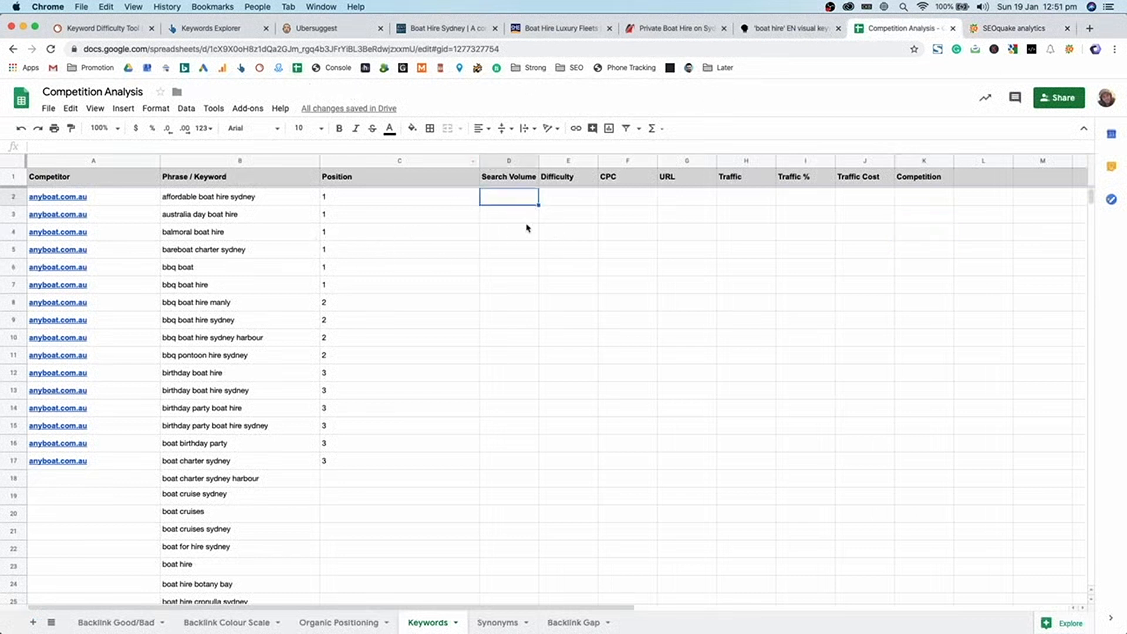
key(Down)
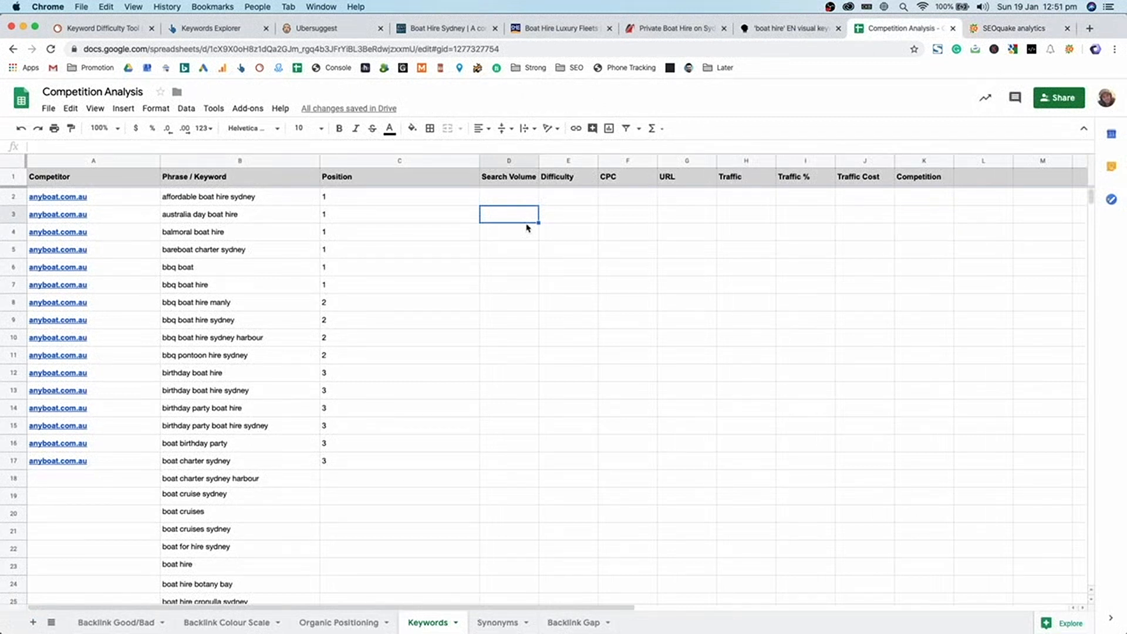
click(314, 219)
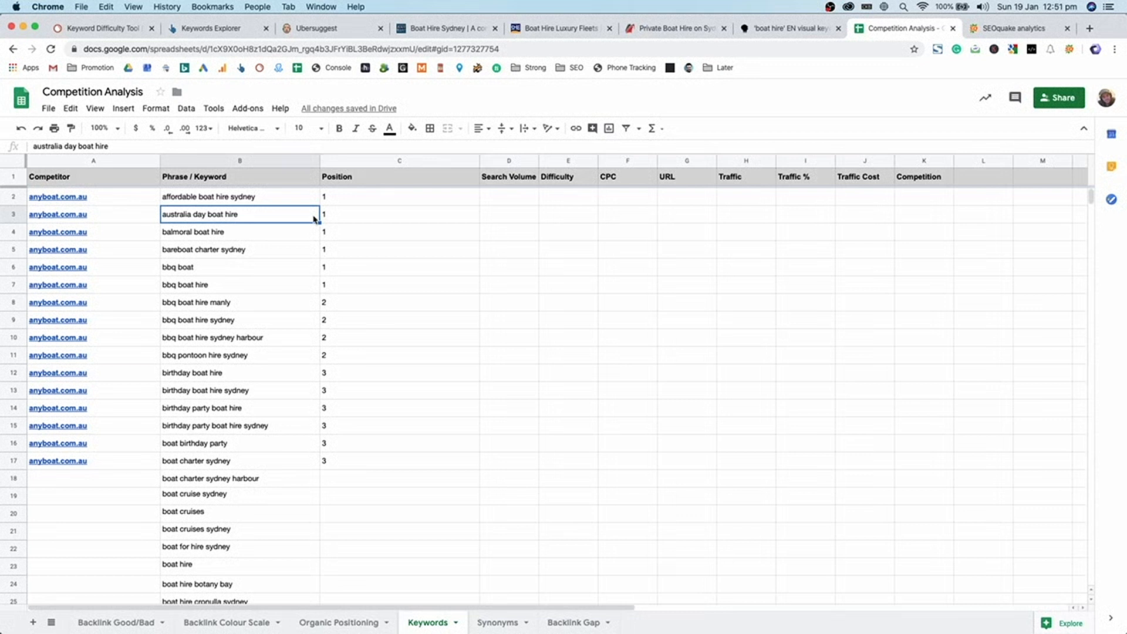
click(339, 216)
drag(345, 199, 367, 461)
click(366, 458)
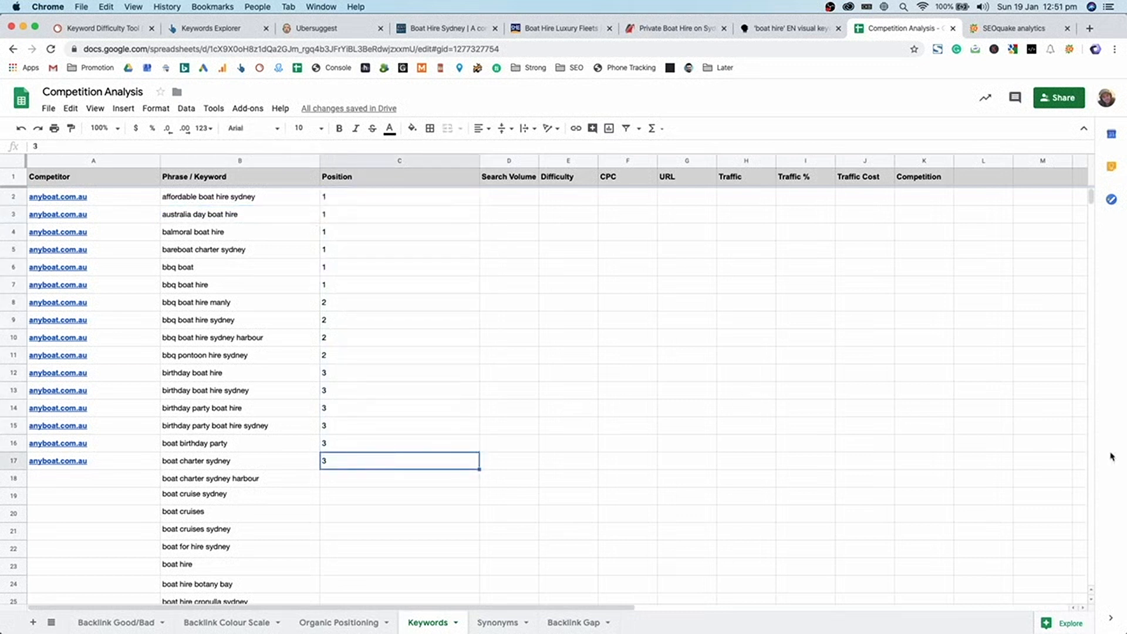